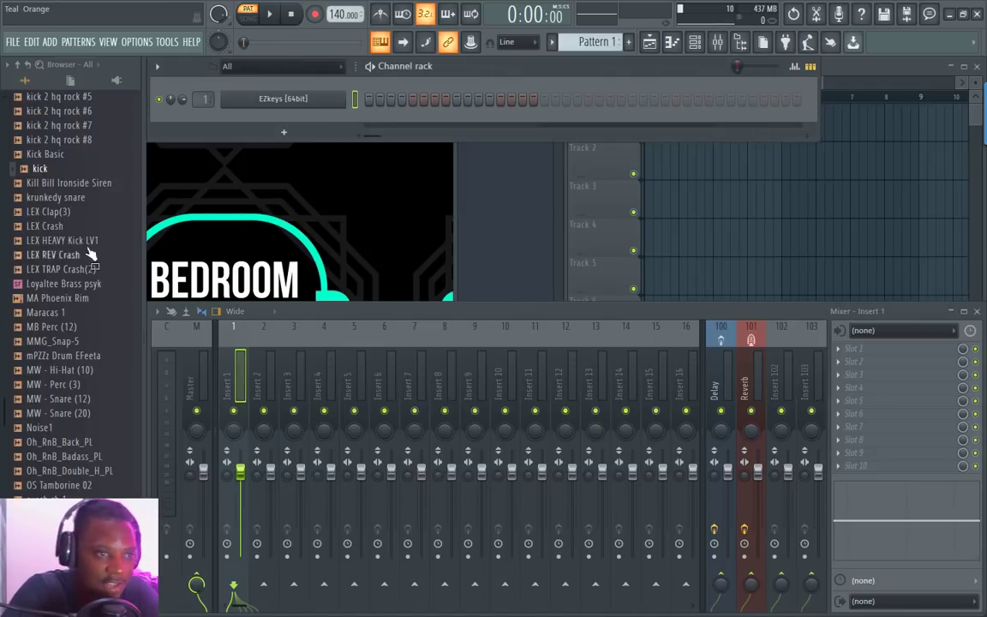
Step: Open the EZkeys instrument window and move it clear of the channel rack
{"action": "left_click", "coordinate": [286, 98]}
{"action": "left_click", "coordinate": [298, 103]}
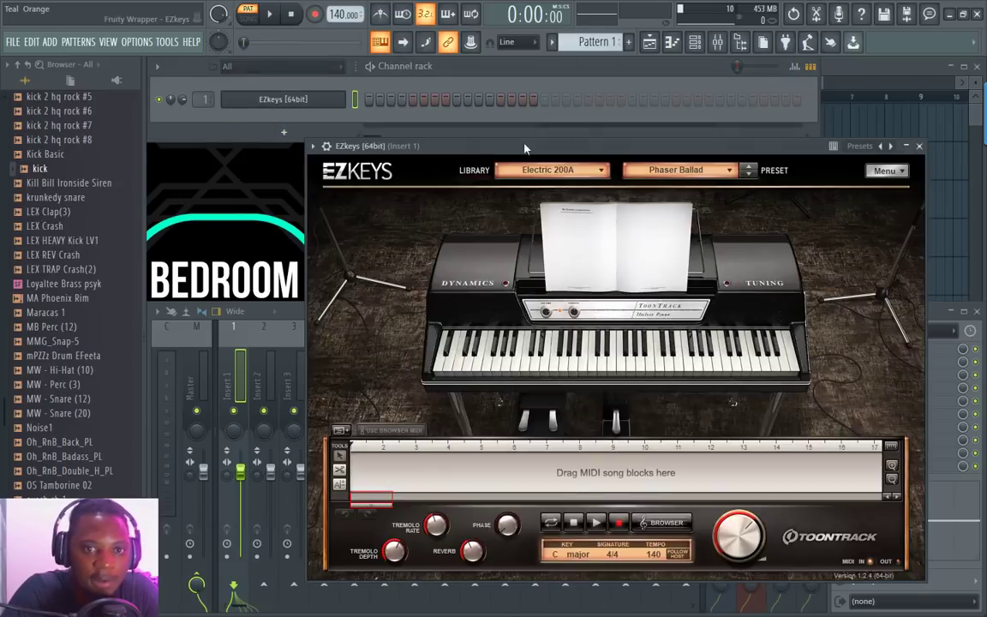
{"action": "left_click_drag", "start_coordinate": [525, 147], "coordinate": [571, 182]}
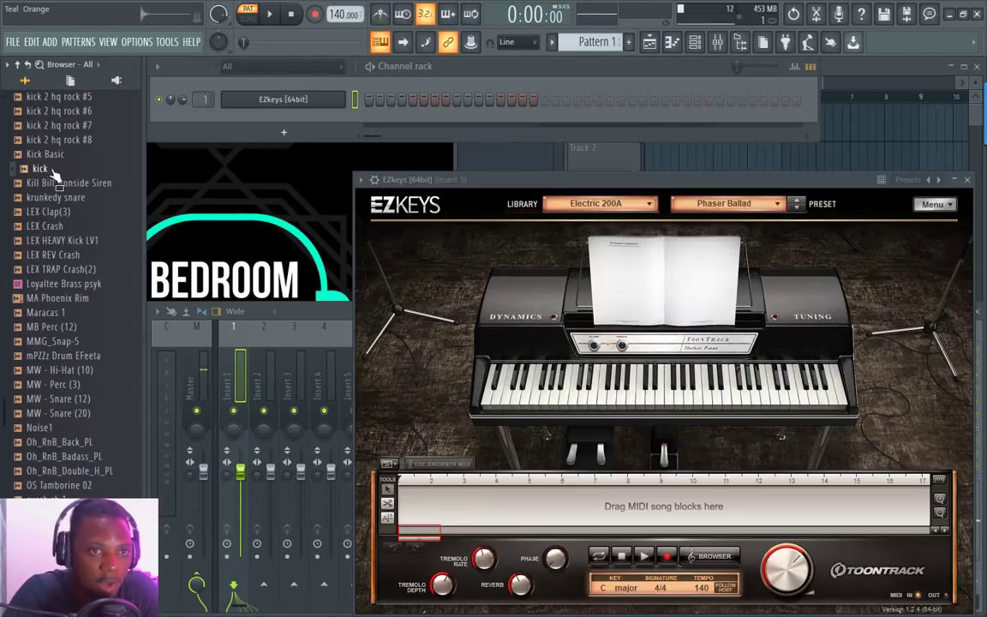
Step: Add the kick sample as a new channel above EZkeys, fill it every 4 steps and preview the pattern
{"action": "left_click_drag", "start_coordinate": [48, 173], "coordinate": [296, 92]}
{"action": "right_click", "coordinate": [296, 91]}
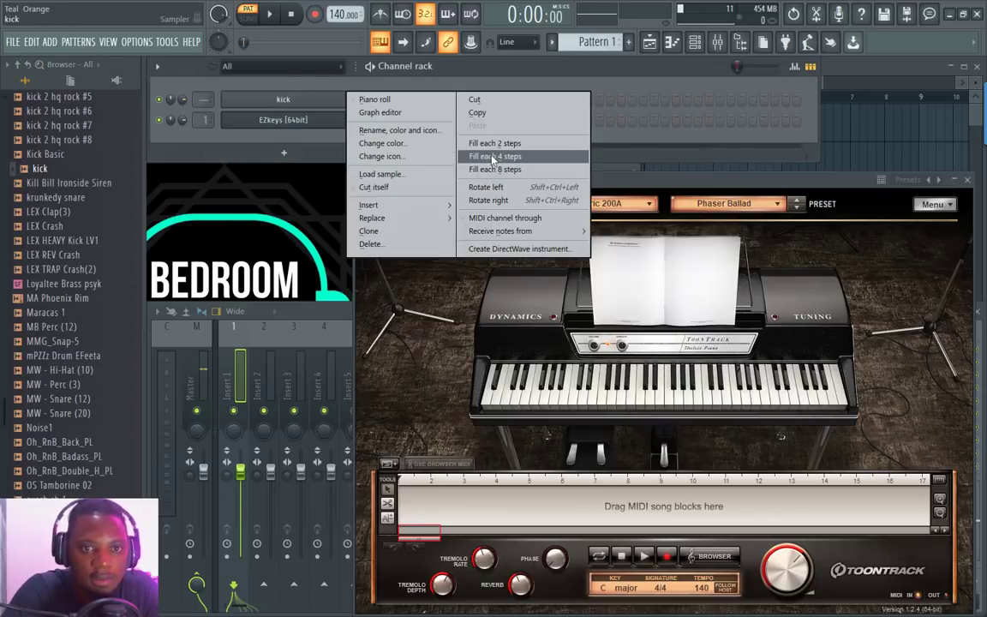
{"action": "left_click", "coordinate": [446, 154]}
{"action": "key", "text": "space"}
{"action": "key", "text": "space"}
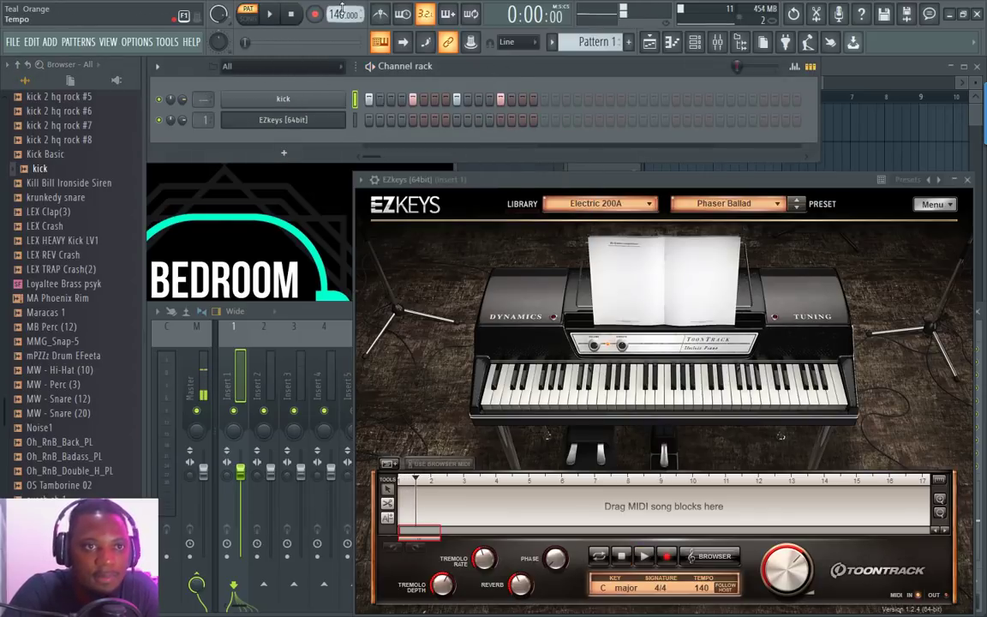
Step: Set the project tempo to 122 BPM
{"action": "right_click", "coordinate": [344, 13]}
{"action": "left_click", "coordinate": [485, 87]}
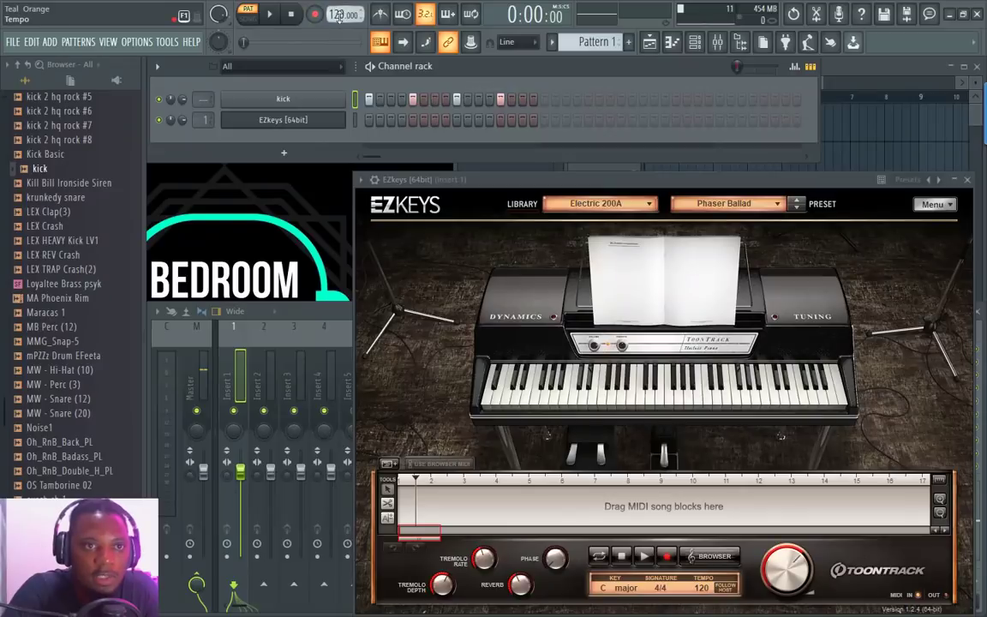
{"action": "left_click_drag", "start_coordinate": [339, 18], "coordinate": [340, 10]}
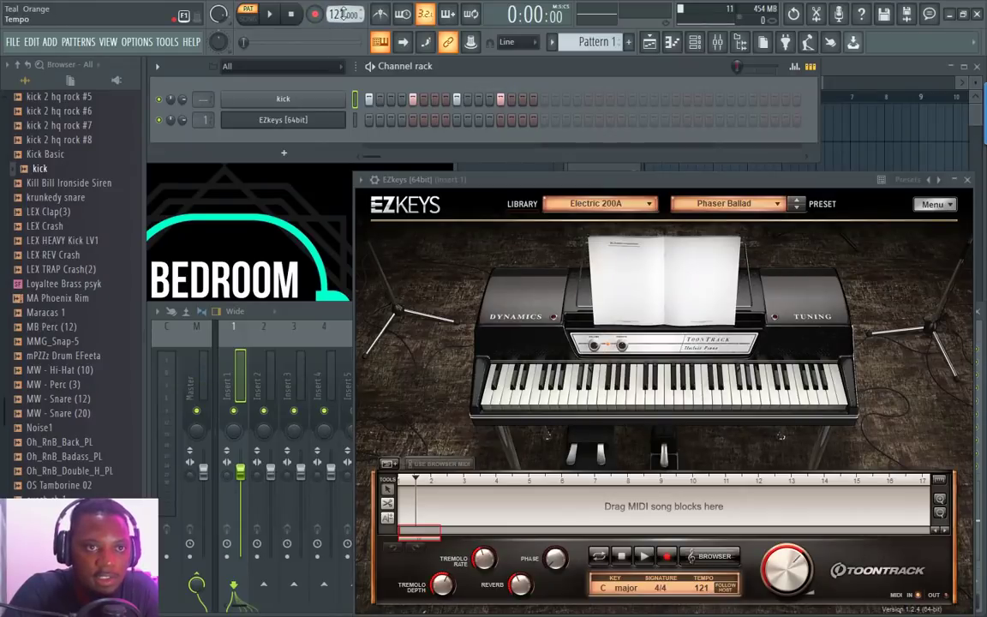
{"action": "scroll", "coordinate": [343, 14], "scroll_direction": "up", "scroll_amount": 1}
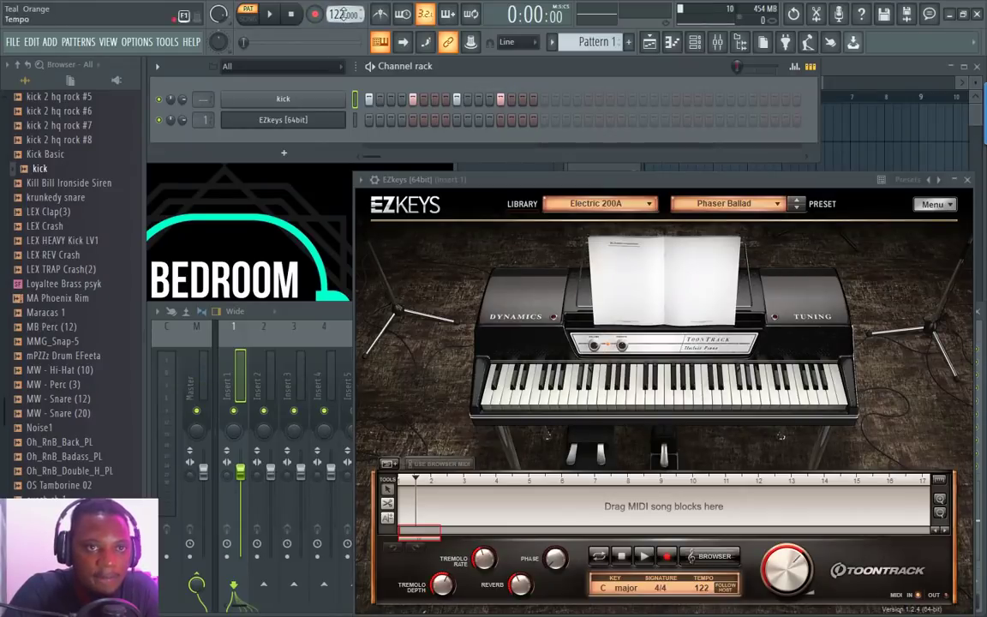
Step: Paint Pattern 1 clips across bars 1 to 4 on Track 2 of the playlist
{"action": "left_click", "coordinate": [902, 74]}
{"action": "left_click_drag", "start_coordinate": [652, 168], "coordinate": [756, 167]}
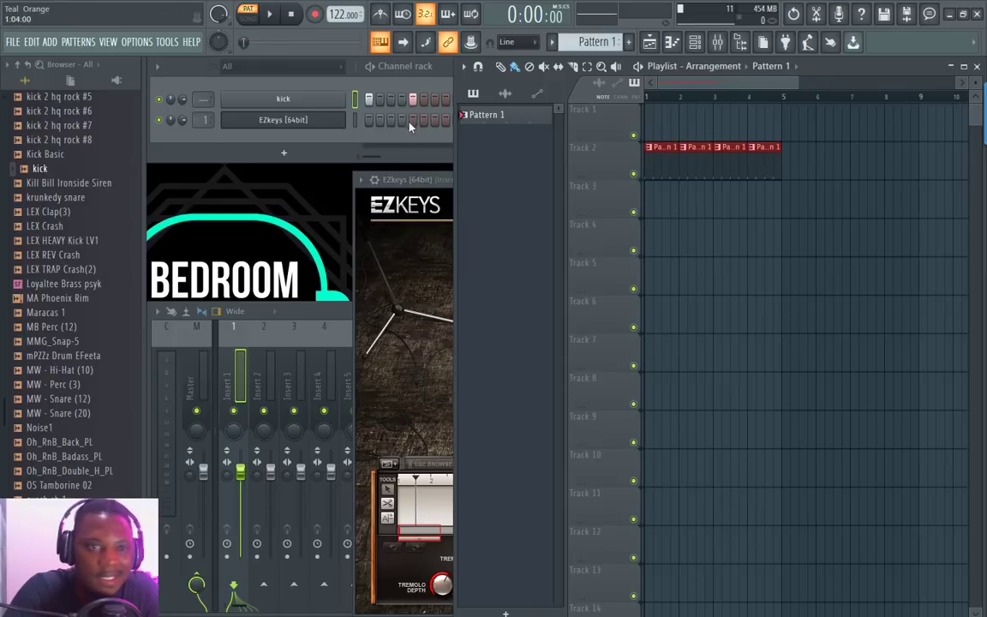
{"action": "scroll", "coordinate": [681, 99], "scroll_direction": "up", "scroll_amount": 3}
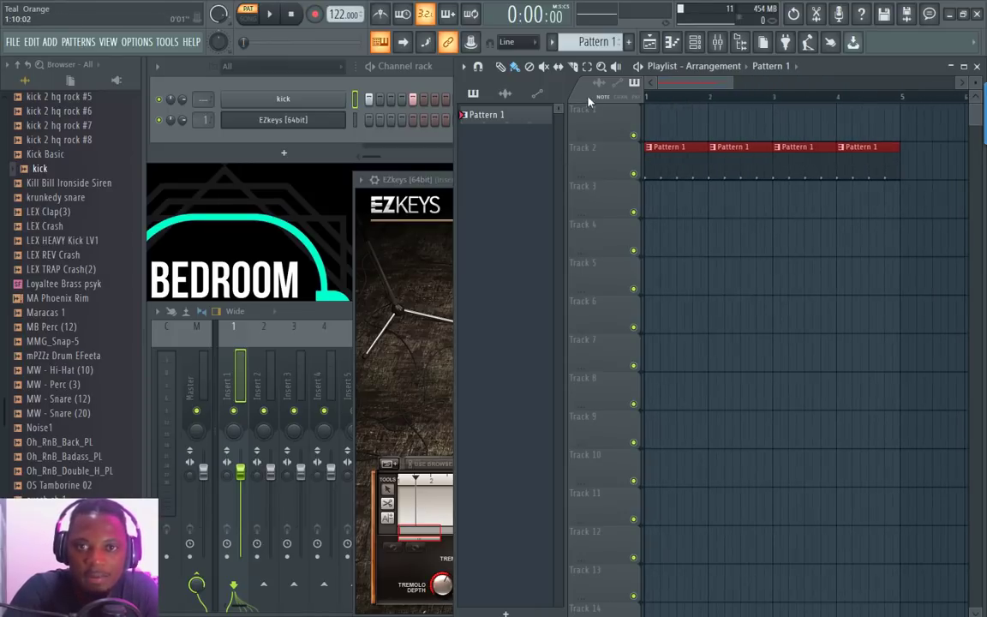
Step: Audition the krunkedy snare, LEX Clap(3), MA Phoenix Rim, Maracas 1 and MB Perc (12) samples
{"action": "left_click", "coordinate": [178, 80]}
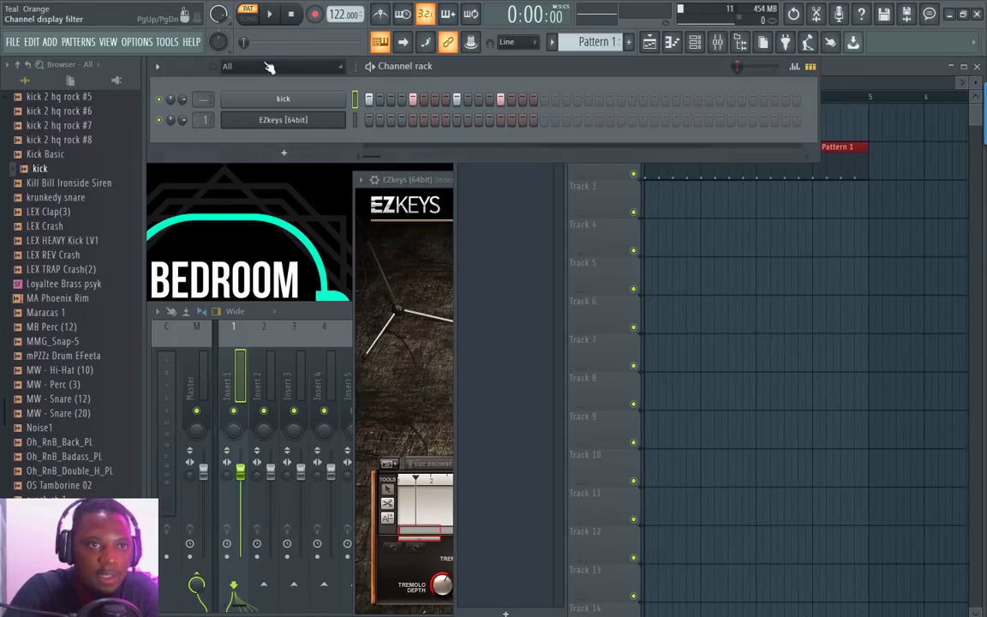
{"action": "left_click", "coordinate": [51, 198]}
{"action": "left_click", "coordinate": [55, 213]}
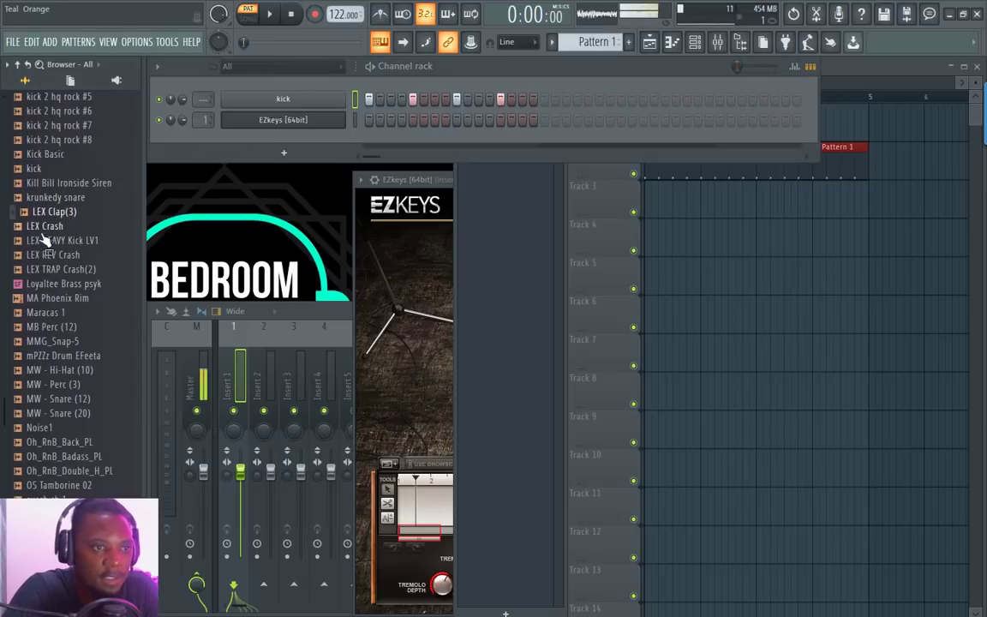
{"action": "left_click", "coordinate": [65, 300]}
{"action": "left_click", "coordinate": [67, 314]}
{"action": "left_click", "coordinate": [73, 329]}
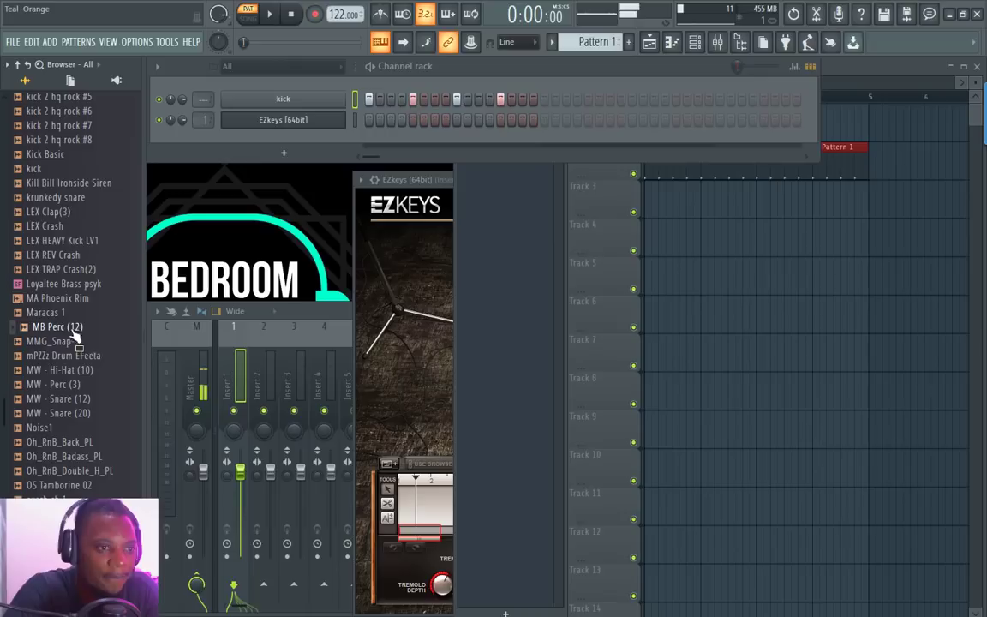
Step: Place the Maracas 1 loop on Track 3 and repeat it end to end across bars 1 to 4
{"action": "left_click", "coordinate": [908, 80]}
{"action": "left_click_drag", "start_coordinate": [43, 327], "coordinate": [59, 353]}
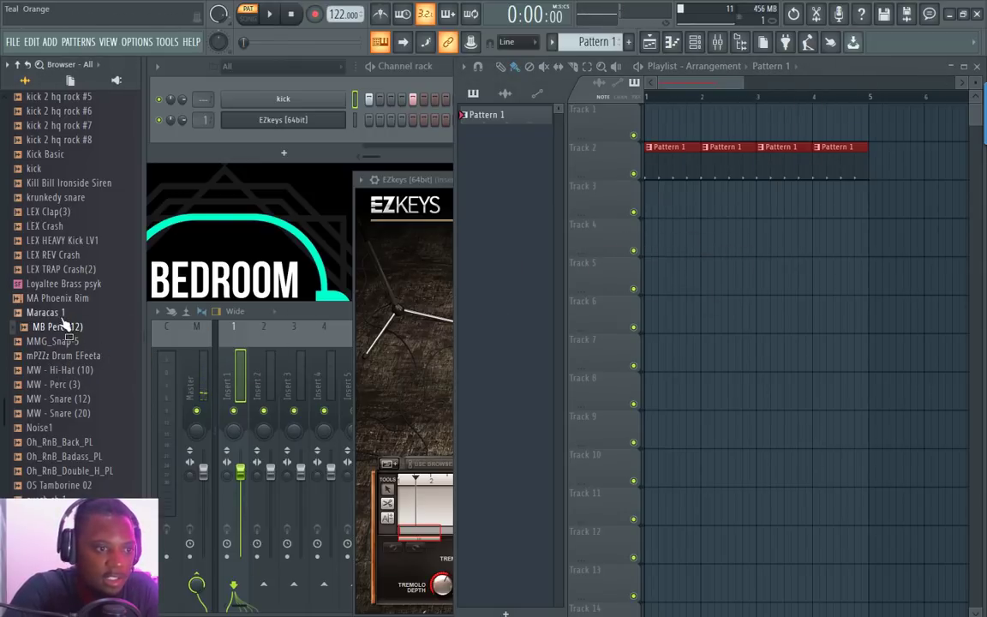
{"action": "mouse_move", "coordinate": [60, 314]}
{"action": "left_mouse_down"}
{"action": "mouse_move", "coordinate": [668, 202]}
{"action": "mouse_move", "coordinate": [648, 208]}
{"action": "left_mouse_up"}
{"action": "mouse_move", "coordinate": [710, 198]}
{"action": "left_mouse_down"}
{"action": "mouse_move", "coordinate": [848, 196]}
{"action": "mouse_move", "coordinate": [780, 201]}
{"action": "left_mouse_up"}
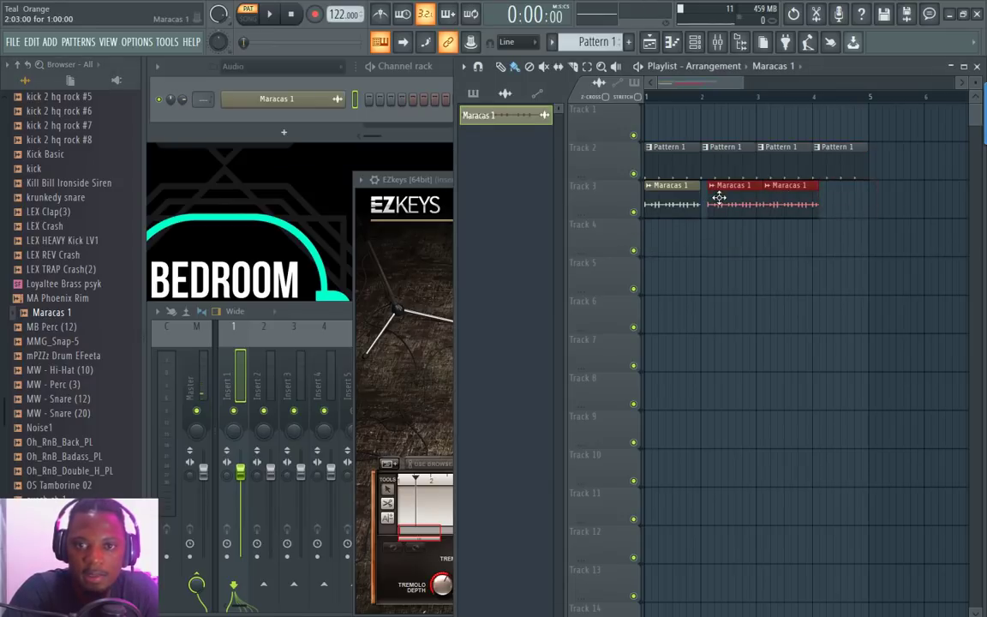
{"action": "left_click_drag", "start_coordinate": [719, 198], "coordinate": [714, 198]}
{"action": "left_click", "coordinate": [818, 203]}
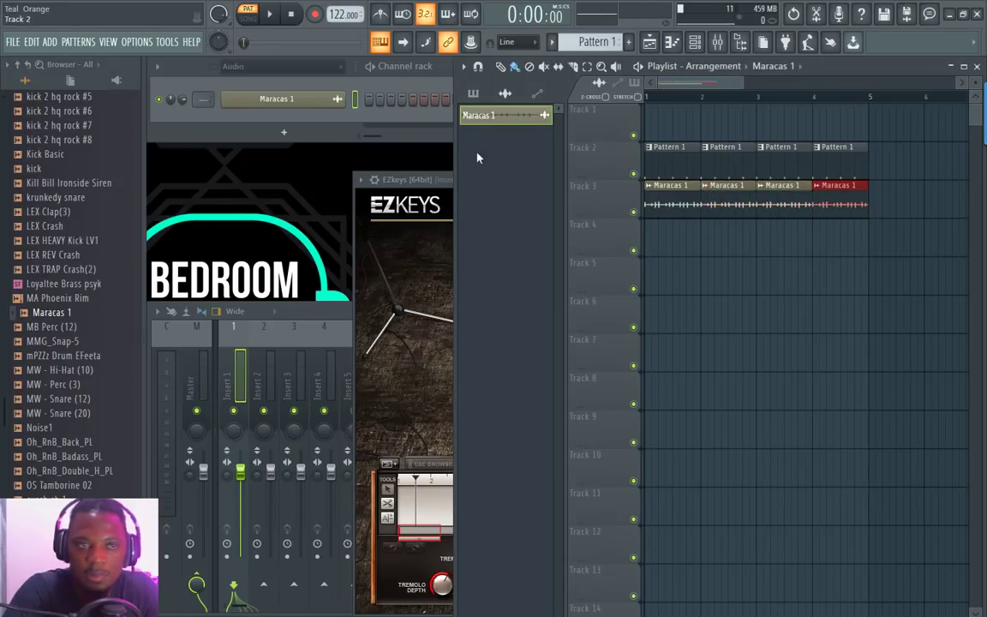
Step: Switch playback to song mode and play the arrangement
{"action": "left_click", "coordinate": [245, 17]}
{"action": "key", "text": "space"}
{"action": "left_click", "coordinate": [235, 81]}
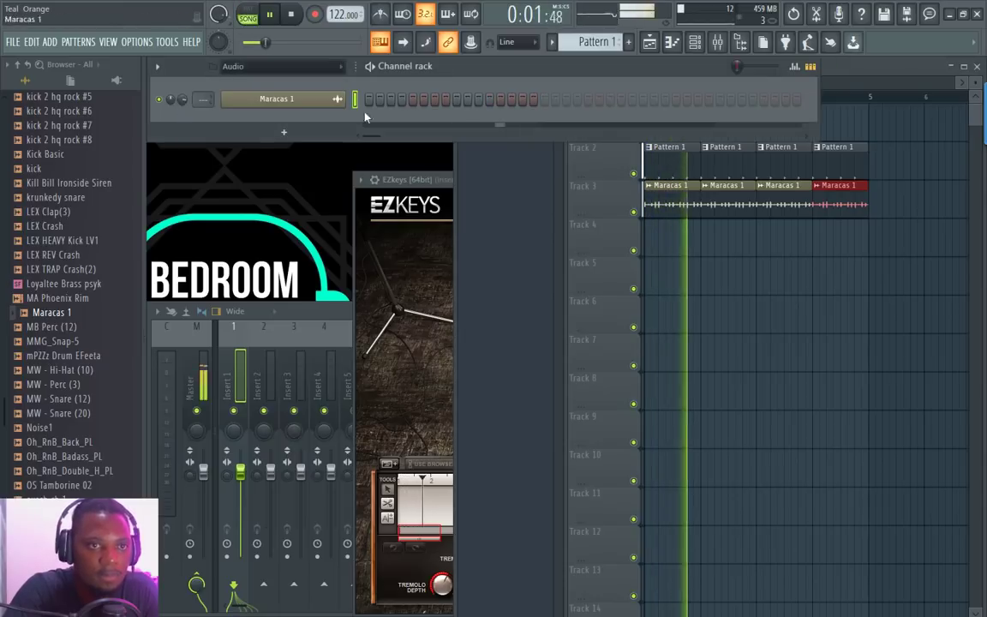
Step: Trim the silence from the kick sample and adjust its start offset in the kick channel's sampler settings
{"action": "double_click", "coordinate": [685, 168]}
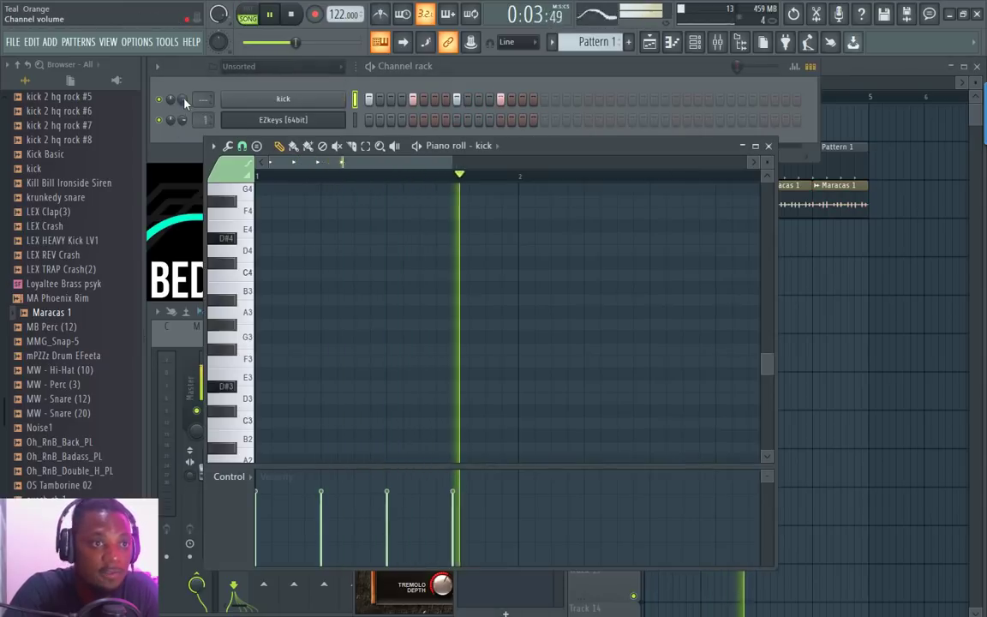
{"action": "left_click", "coordinate": [283, 99]}
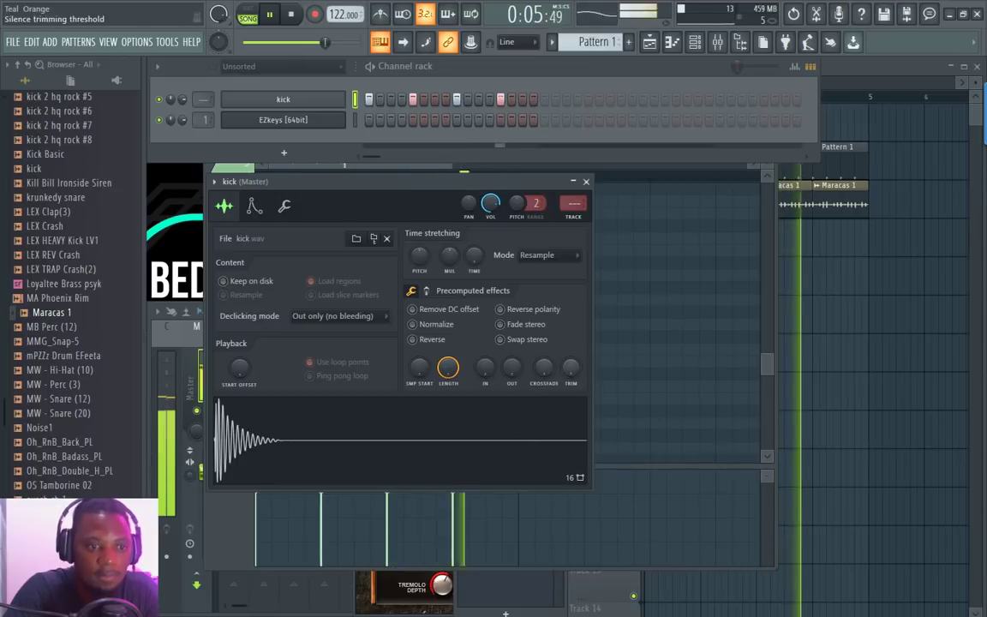
{"action": "left_click_drag", "start_coordinate": [571, 368], "coordinate": [571, 291]}
{"action": "left_click_drag", "start_coordinate": [240, 368], "coordinate": [240, 363]}
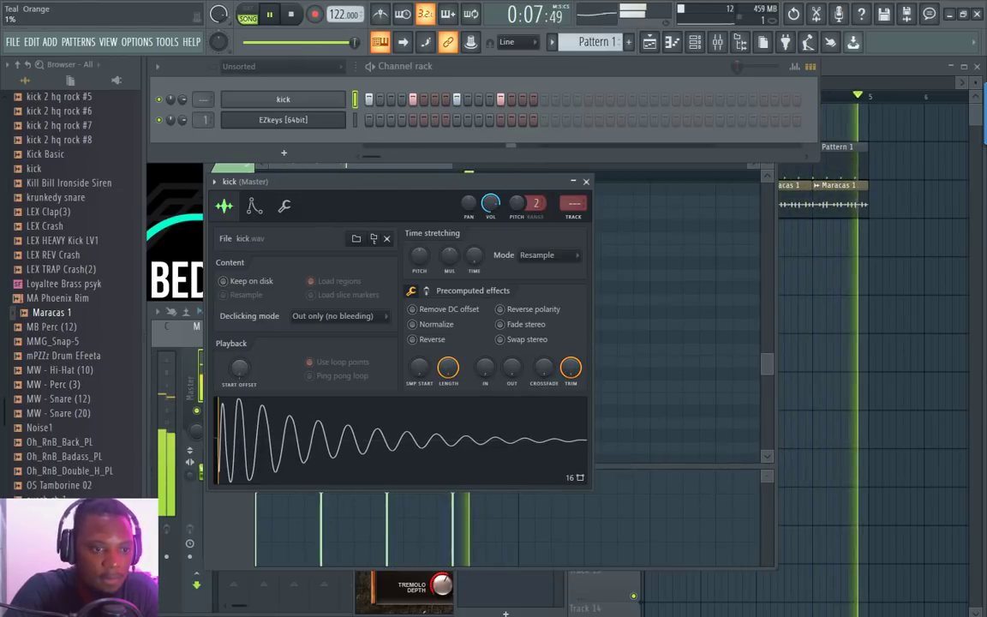
{"action": "left_click", "coordinate": [586, 181]}
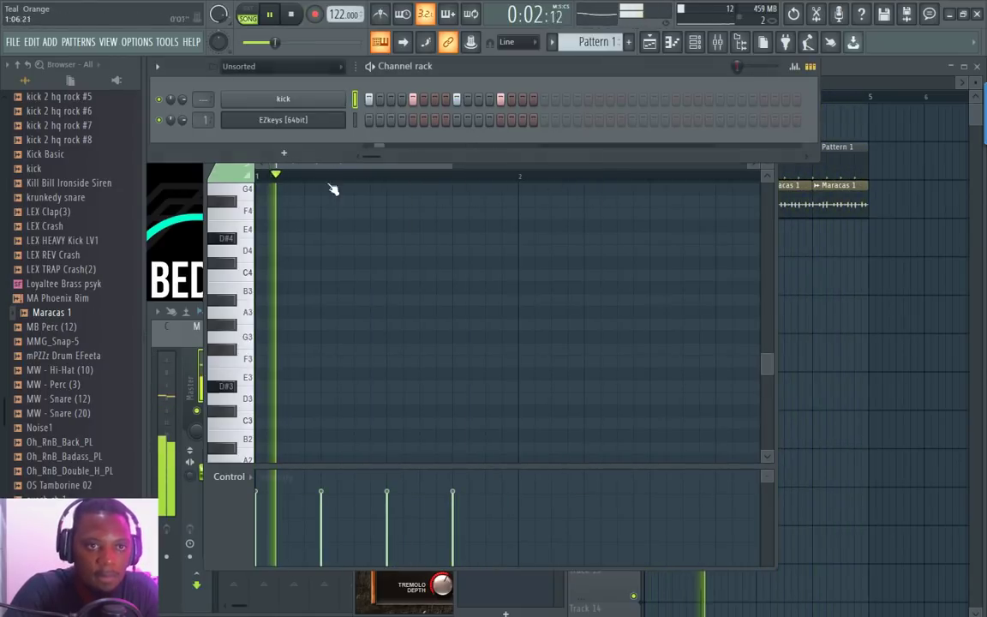
Step: Add MW - Perc (3) as a new channel, try its hit on step 3, settle it on step 2 and preview the groove
{"action": "left_click", "coordinate": [54, 385]}
{"action": "left_click_drag", "start_coordinate": [60, 385], "coordinate": [283, 144]}
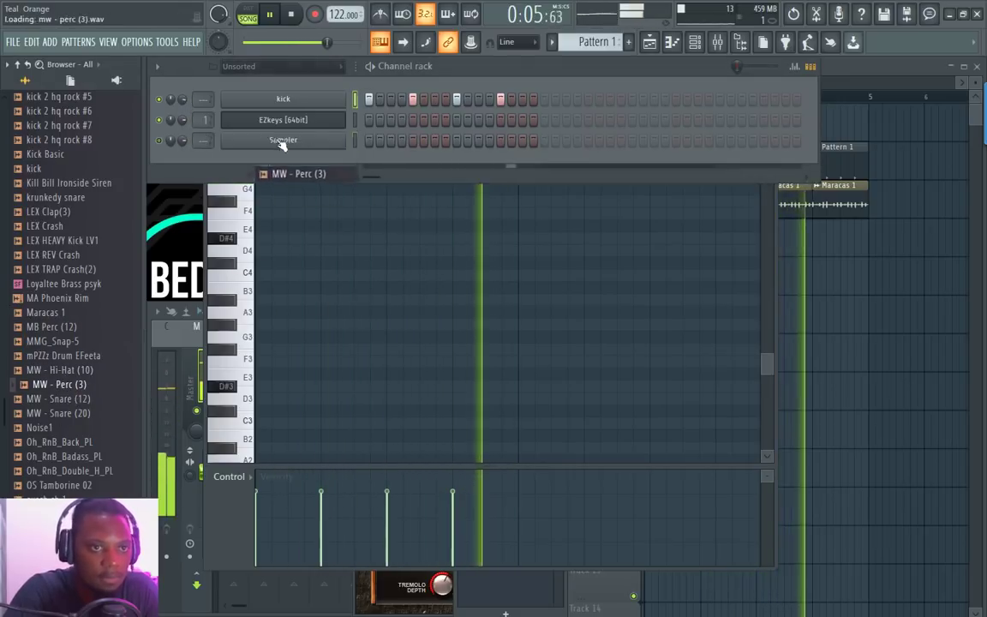
{"action": "key", "text": "space"}
{"action": "key", "text": "space"}
{"action": "key", "text": "space"}
{"action": "left_click", "coordinate": [391, 142]}
{"action": "key", "text": "space"}
{"action": "key", "text": "space"}
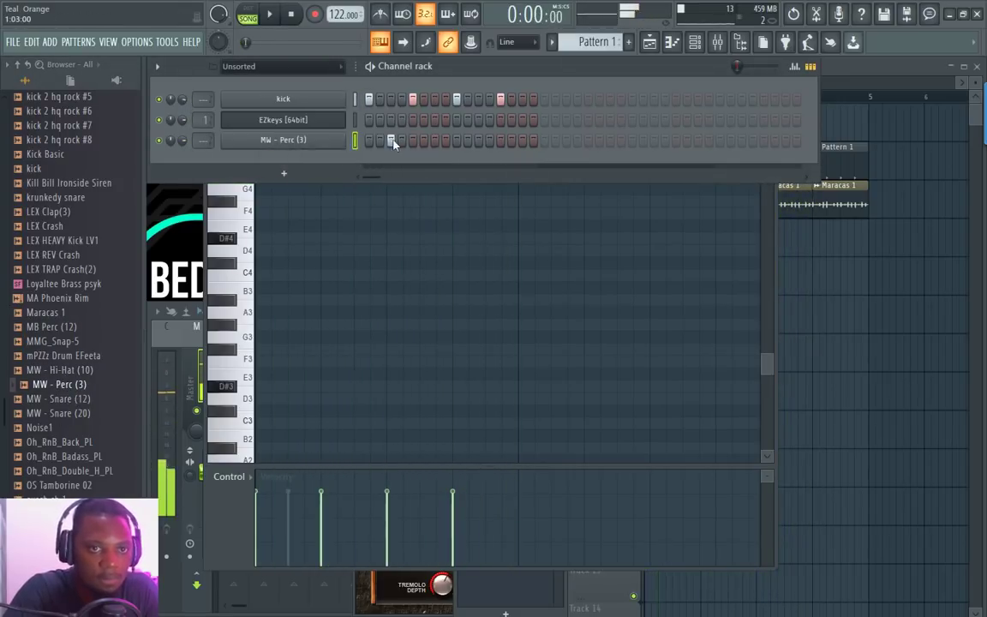
{"action": "key", "text": "space"}
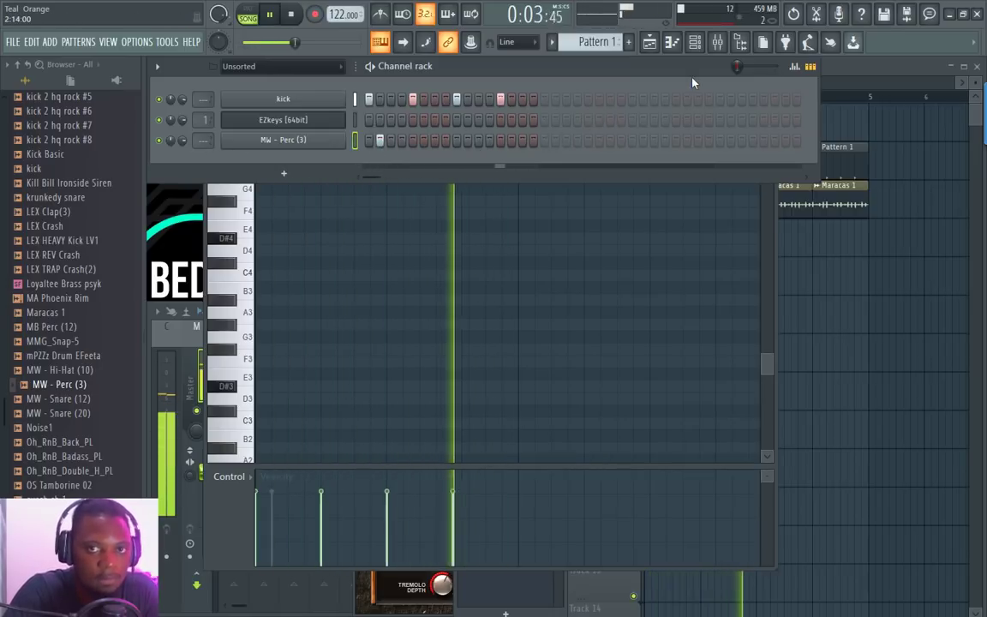
{"action": "key", "text": "space"}
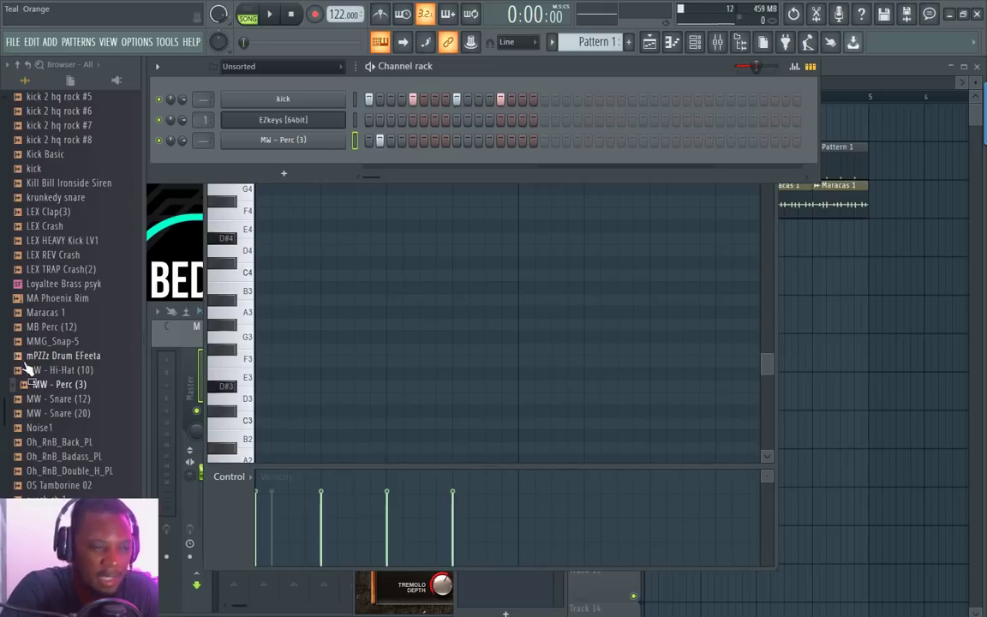
Step: Add MW - Snare (20) as a new channel, place hits on steps 5 and 13, and adjust its volume during playback
{"action": "left_click", "coordinate": [72, 413]}
{"action": "left_click_drag", "start_coordinate": [80, 424], "coordinate": [300, 163]}
{"action": "key", "text": "space"}
{"action": "left_click", "coordinate": [501, 161]}
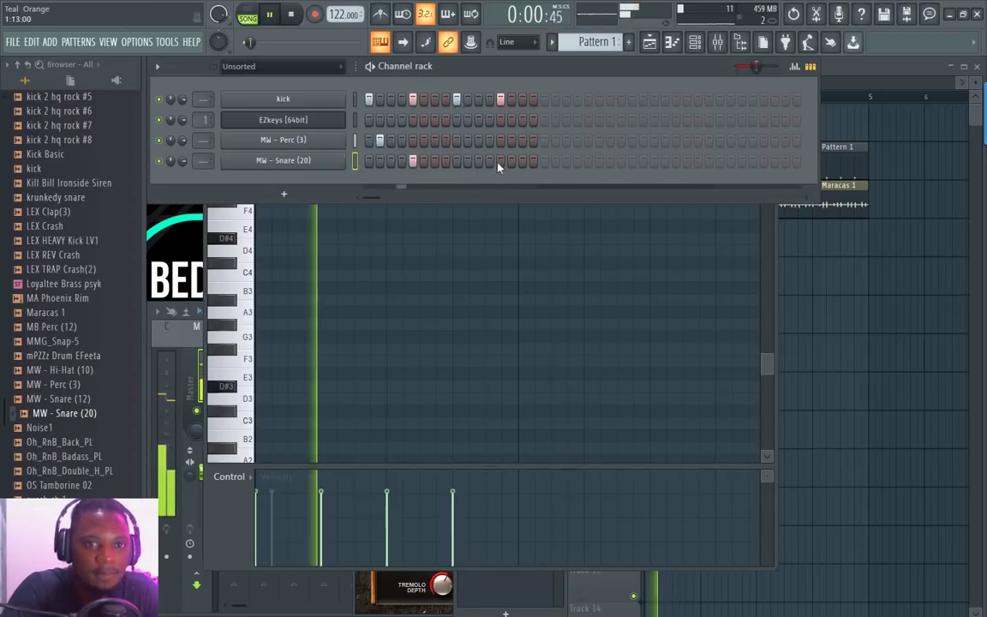
{"action": "left_click_drag", "start_coordinate": [182, 161], "coordinate": [183, 146]}
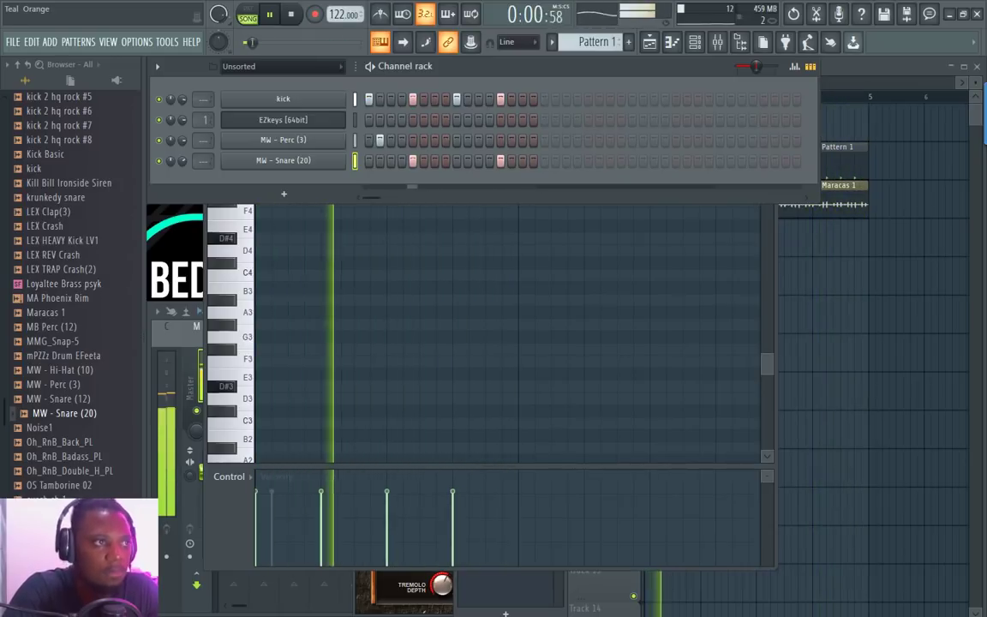
{"action": "key", "text": "alt+Tab"}
{"action": "key", "text": "alt+Tab"}
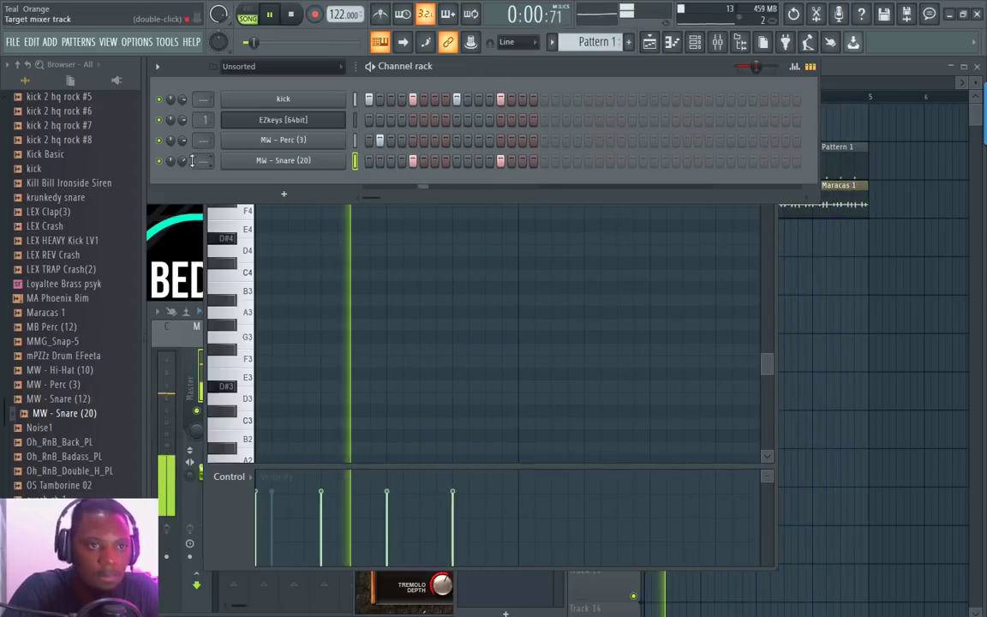
Step: Open the MW - Snare (20) notes in the piano roll and select all of them
{"action": "key", "text": "space"}
{"action": "right_click", "coordinate": [295, 162]}
{"action": "left_click", "coordinate": [351, 148]}
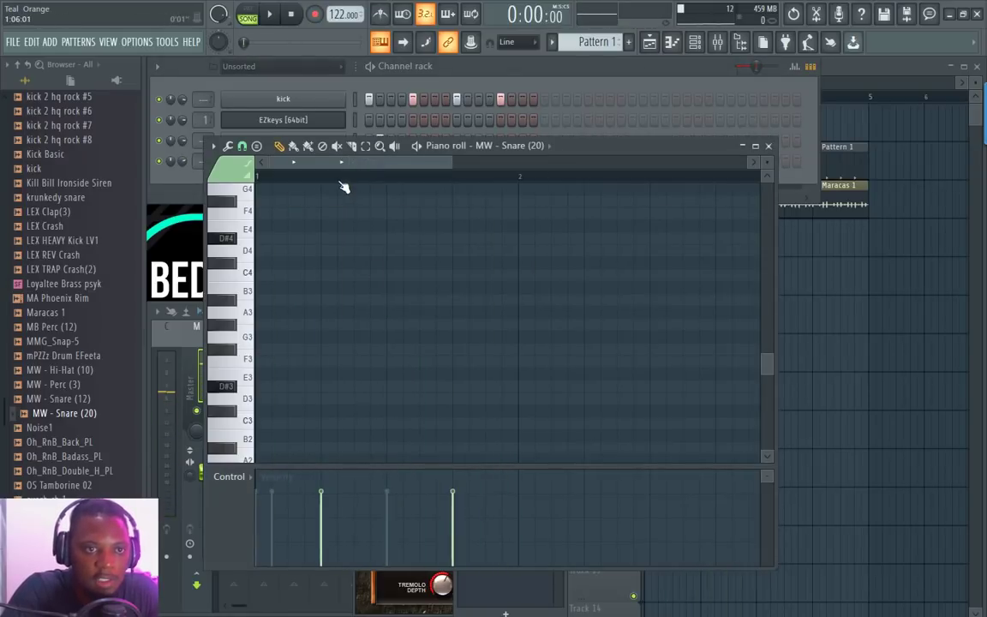
{"action": "scroll", "coordinate": [351, 231], "scroll_direction": "up", "scroll_amount": 5}
{"action": "scroll", "coordinate": [348, 238], "scroll_direction": "down", "scroll_amount": 2}
{"action": "scroll", "coordinate": [307, 178], "scroll_direction": "up", "scroll_amount": 1}
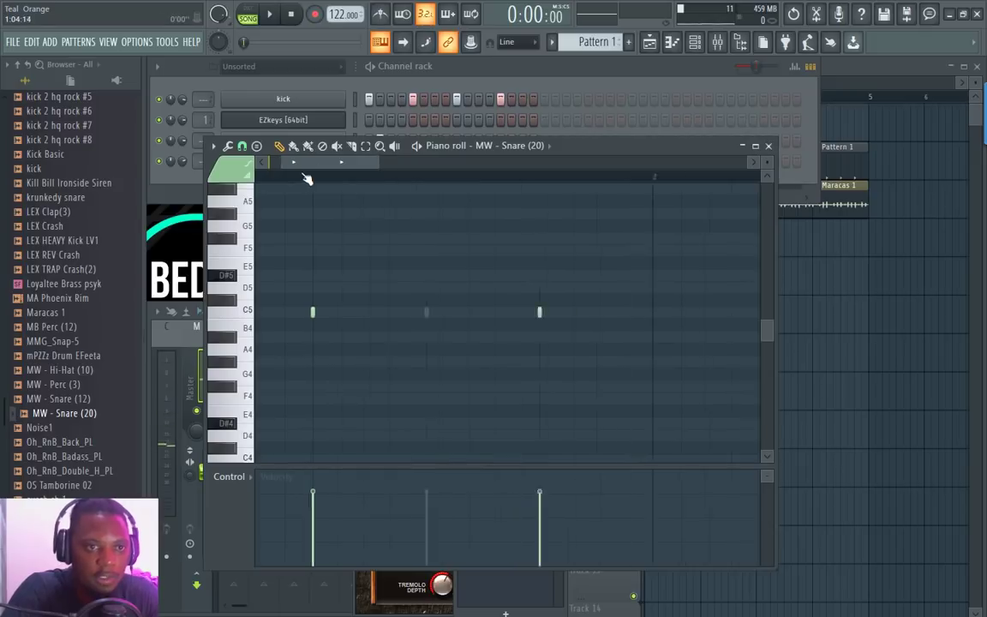
{"action": "scroll", "coordinate": [307, 178], "scroll_direction": "up", "scroll_amount": 2}
{"action": "key", "text": "ctrl+a"}
{"action": "scroll", "coordinate": [318, 181], "scroll_direction": "up", "scroll_amount": 3}
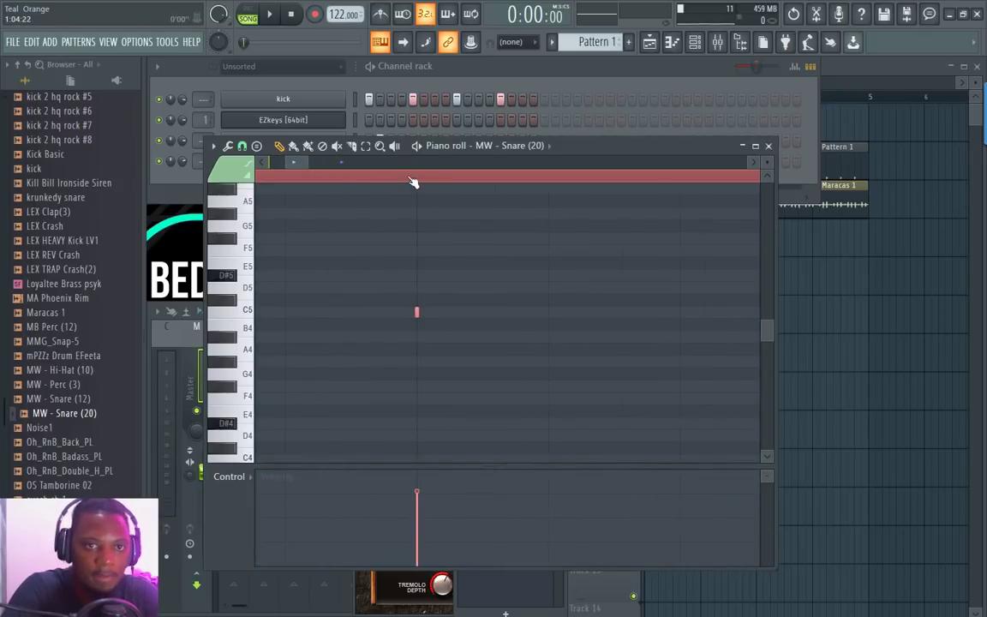
Step: Set the piano roll snap to Main and nudge the selected snare notes slightly ahead of the beat during playback
{"action": "left_click", "coordinate": [242, 146]}
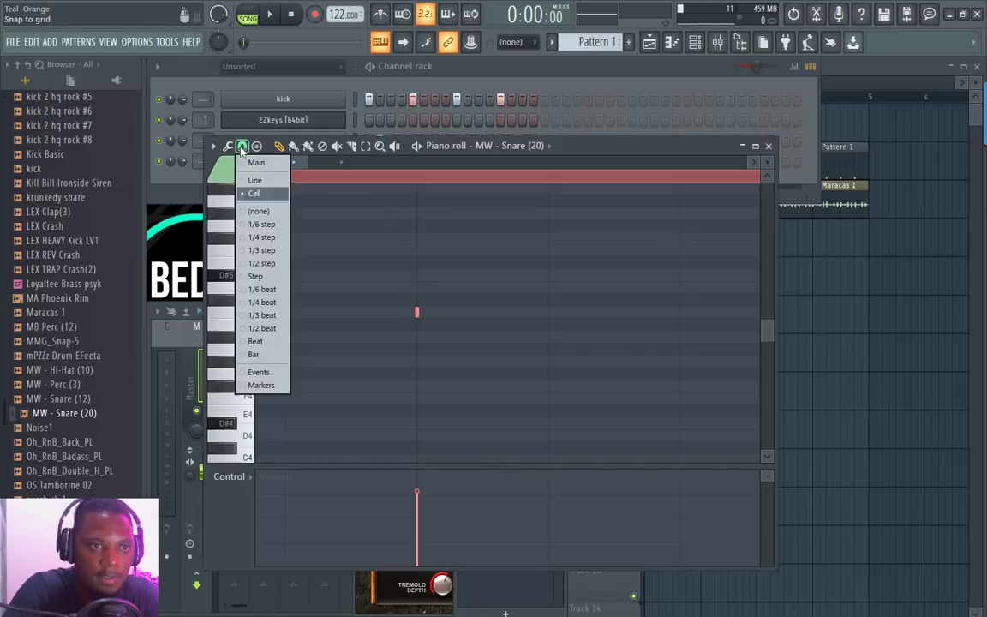
{"action": "left_click", "coordinate": [262, 163]}
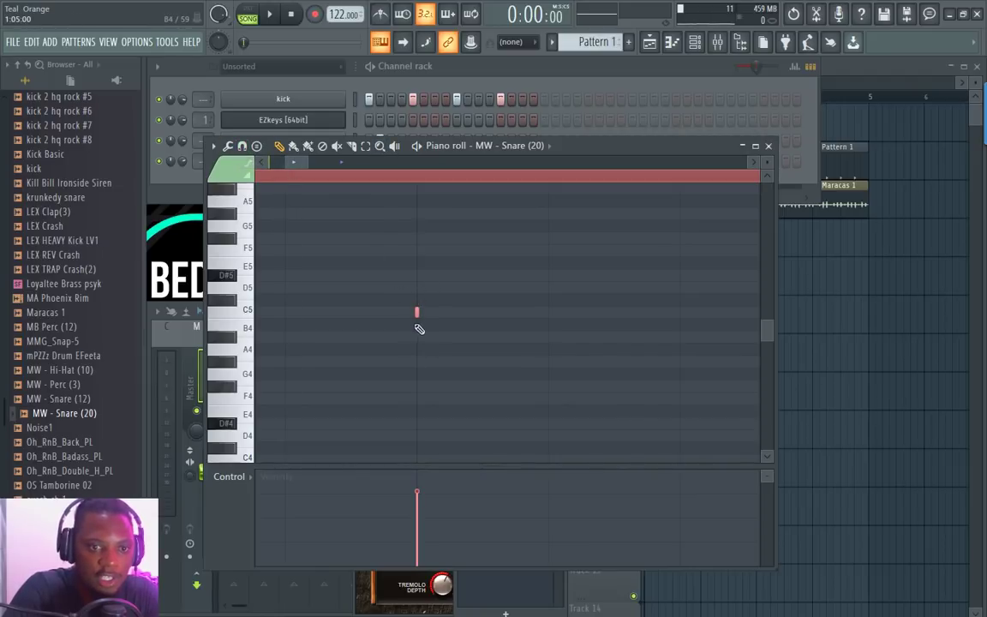
{"action": "key", "text": "space"}
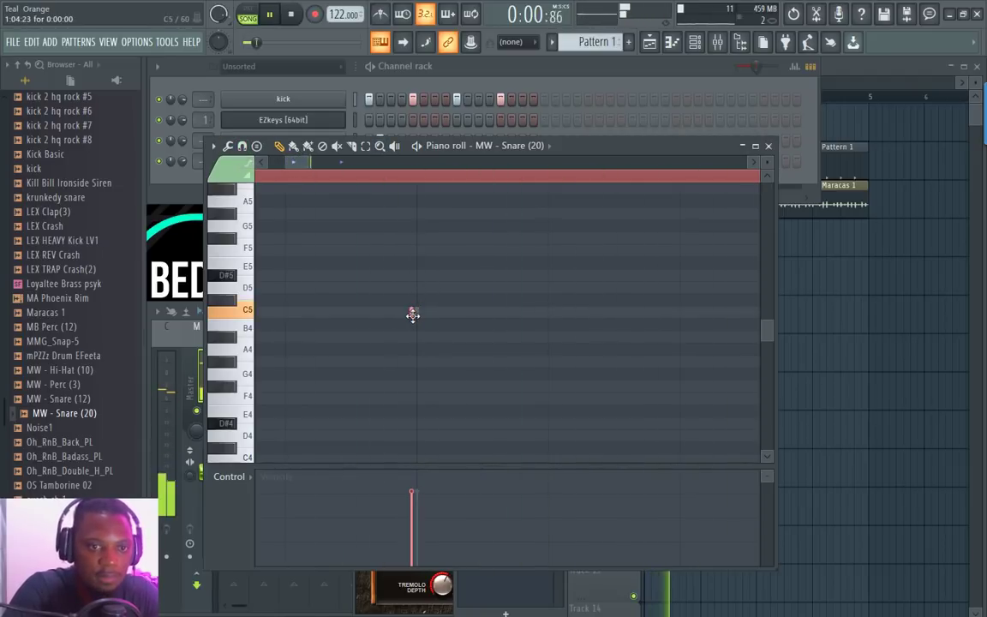
{"action": "left_click_drag", "start_coordinate": [405, 316], "coordinate": [409, 315]}
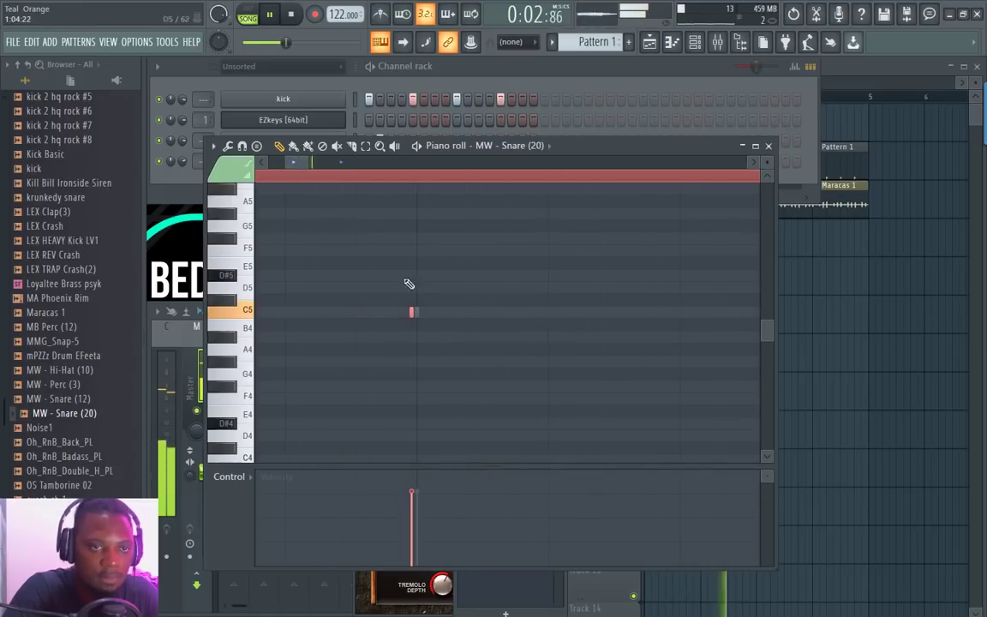
{"action": "left_click", "coordinate": [446, 84]}
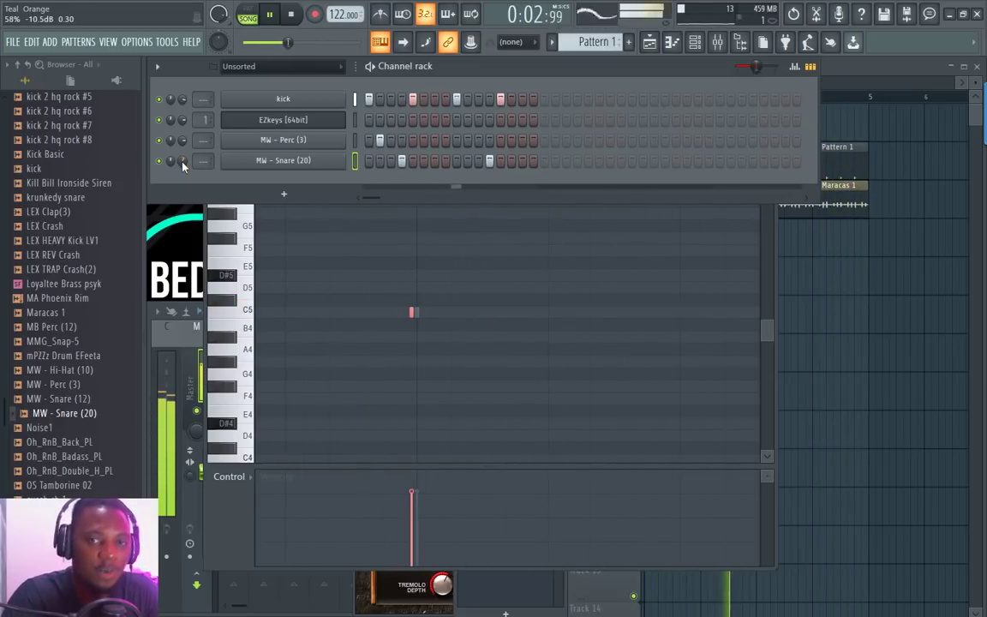
Step: Stop playback and examine the MW - Snare (20) sample settings and its shifted notes in the piano roll
{"action": "key", "text": "space"}
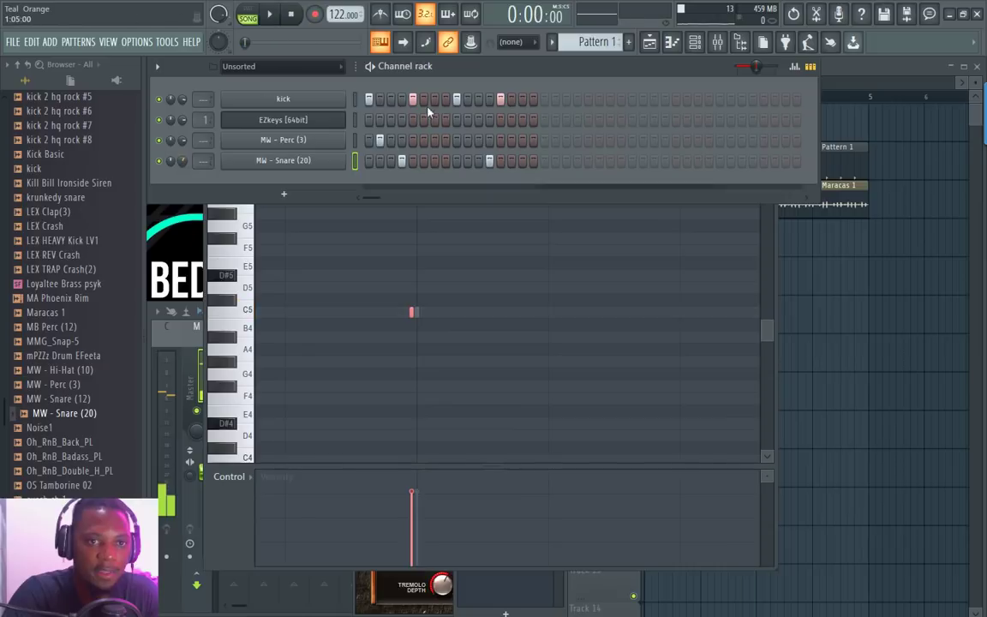
{"action": "left_click", "coordinate": [311, 162]}
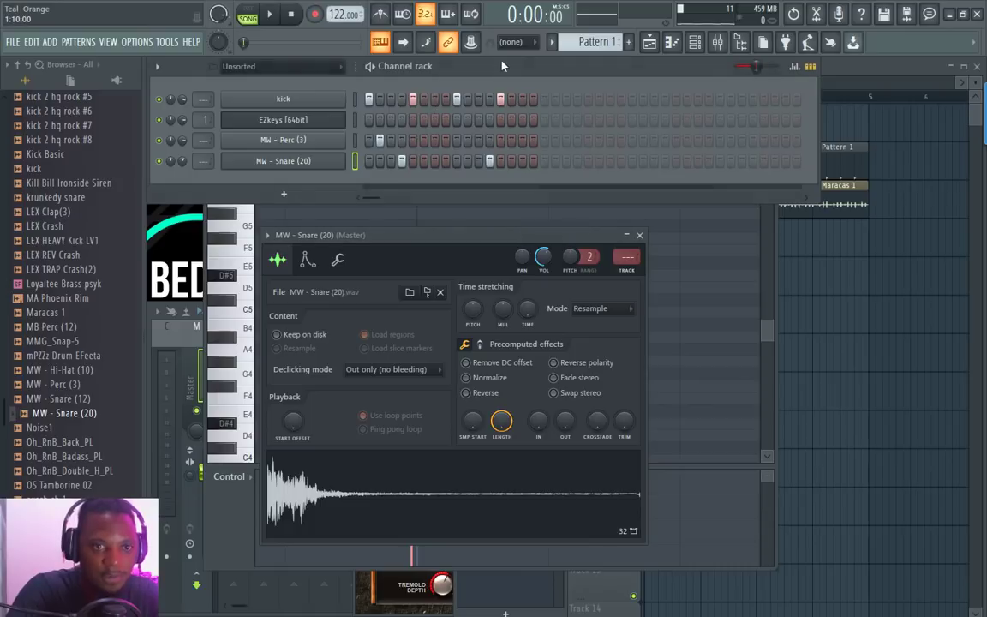
{"action": "left_click", "coordinate": [640, 234]}
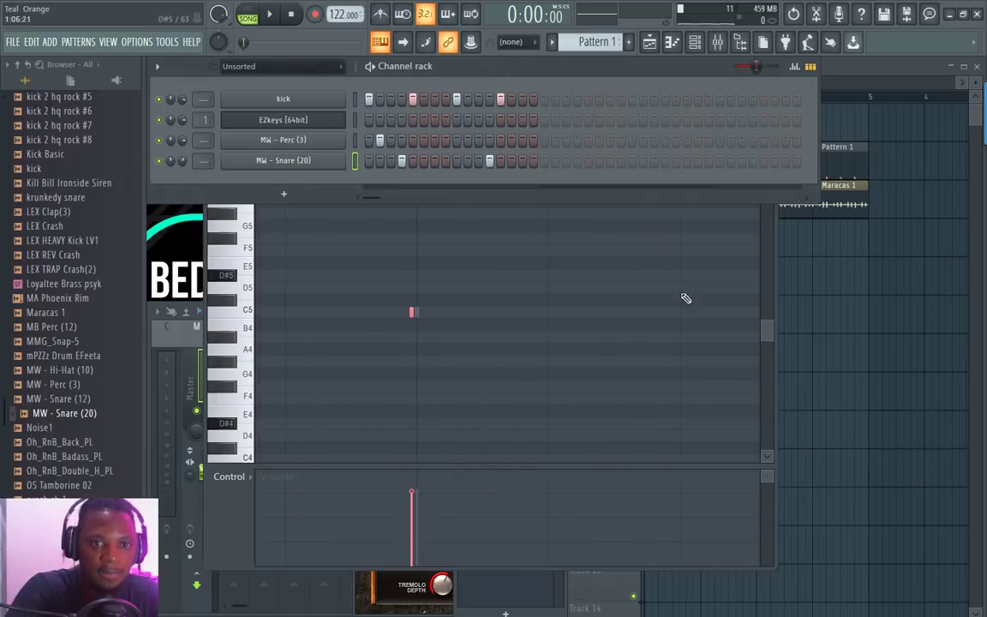
{"action": "left_click", "coordinate": [769, 338]}
{"action": "scroll", "coordinate": [359, 181], "scroll_direction": "down", "scroll_amount": 3}
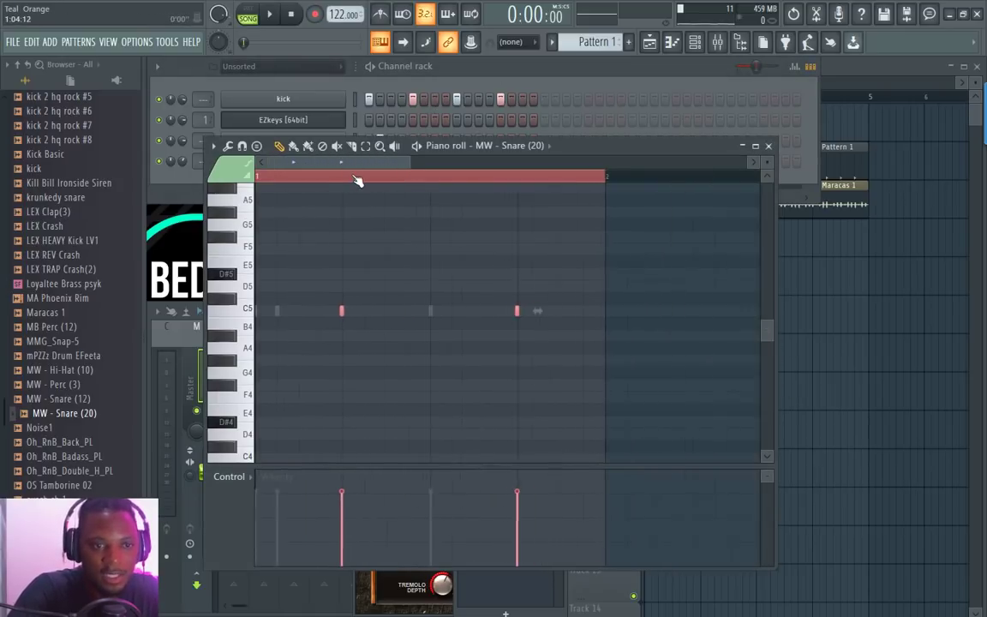
{"action": "scroll", "coordinate": [359, 181], "scroll_direction": "up", "scroll_amount": 3}
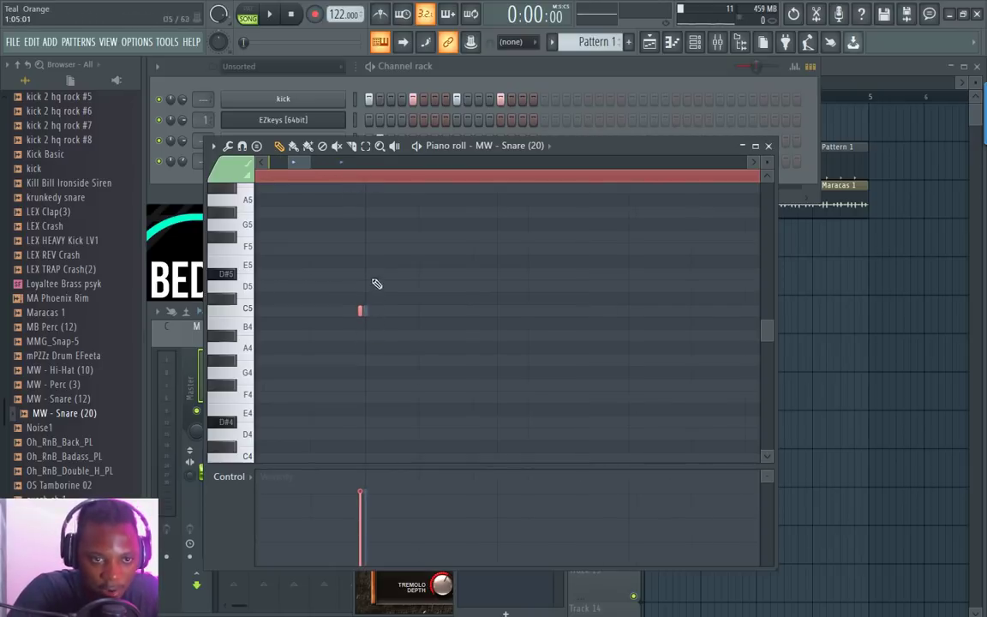
{"action": "left_click", "coordinate": [456, 71]}
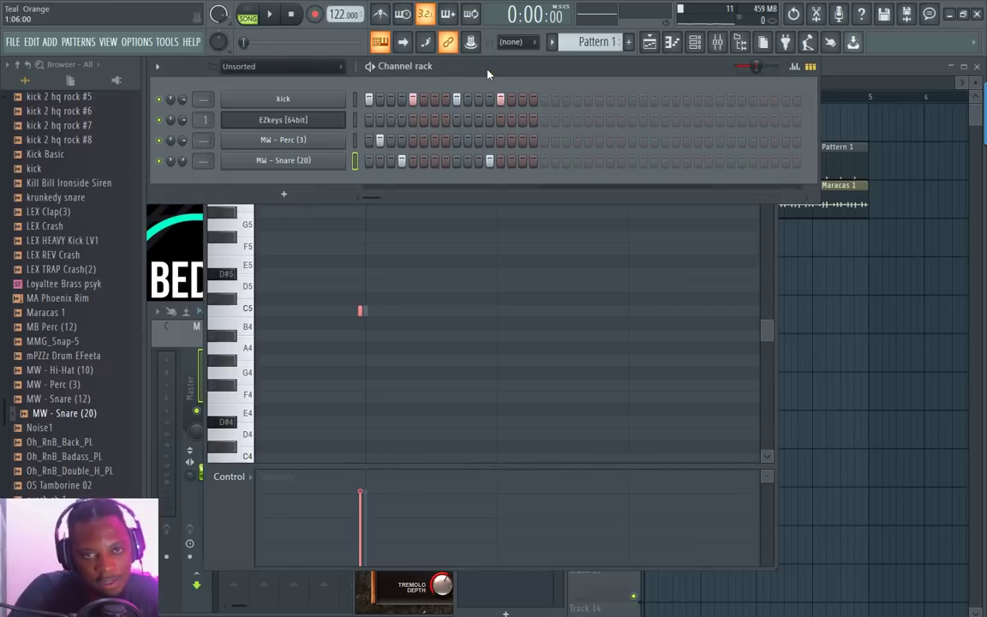
Step: Set the MW - Snare (20) volume to about 49% during playback and audition percussion samples up to Perc (13)
{"action": "key", "text": "space"}
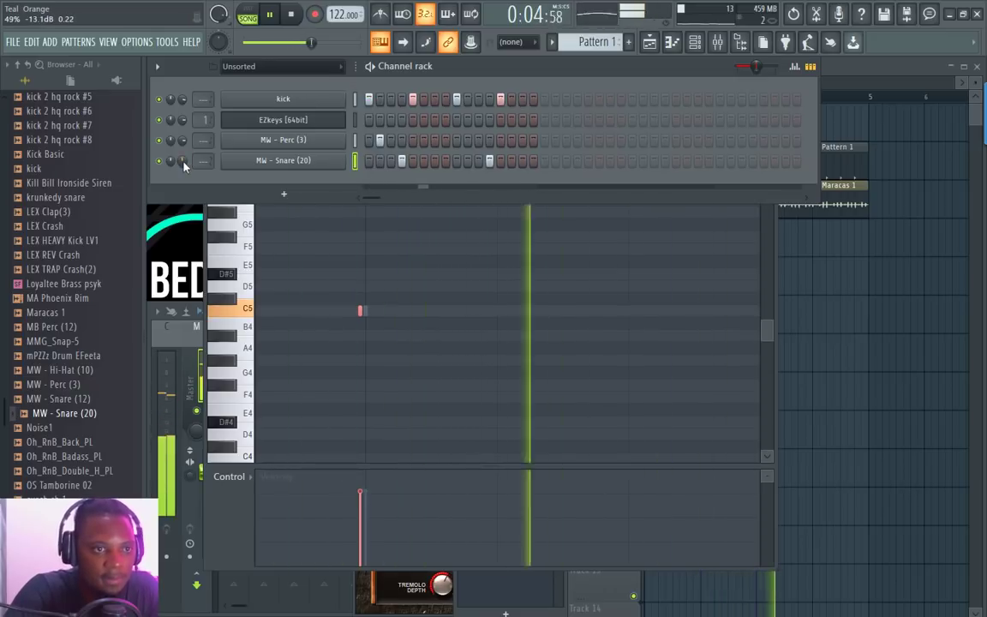
{"action": "scroll", "coordinate": [90, 343], "scroll_direction": "down", "scroll_amount": 4}
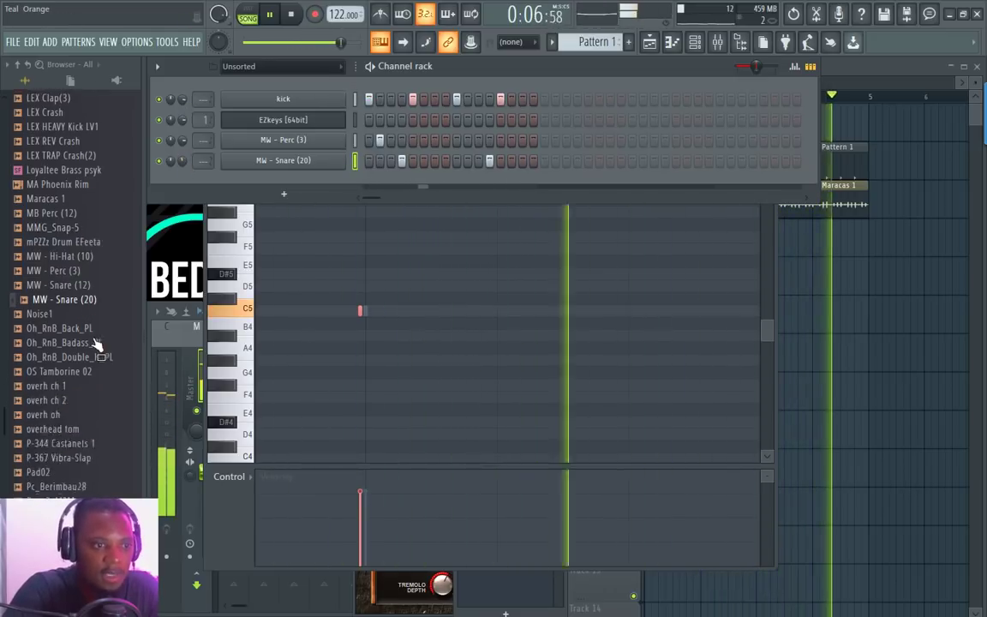
{"action": "left_click", "coordinate": [86, 284]}
{"action": "scroll", "coordinate": [86, 292], "scroll_direction": "down", "scroll_amount": 2}
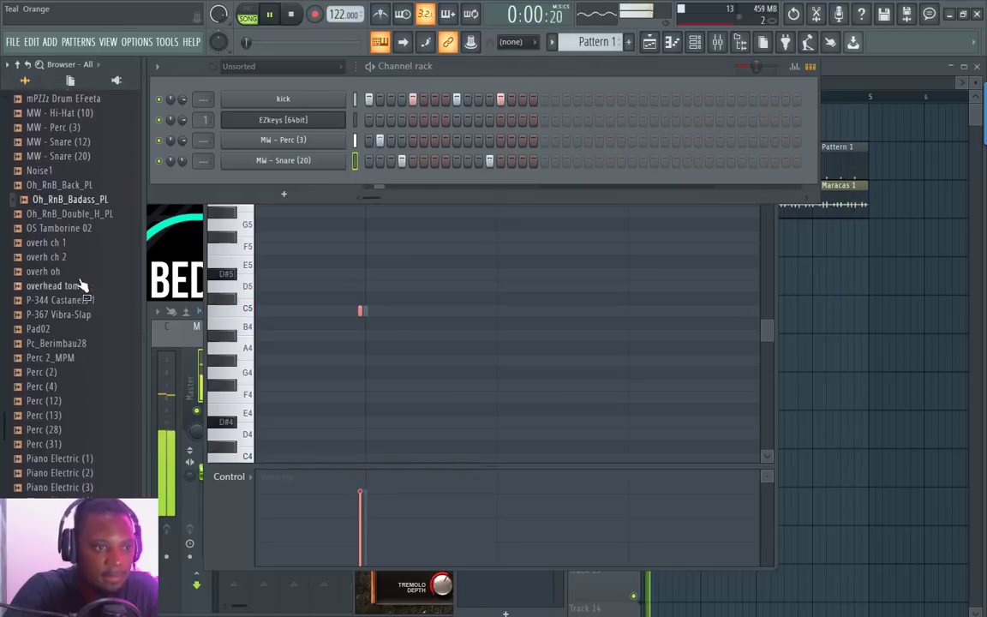
{"action": "left_click", "coordinate": [84, 212]}
{"action": "left_click", "coordinate": [76, 227]}
{"action": "scroll", "coordinate": [77, 257], "scroll_direction": "down", "scroll_amount": 4}
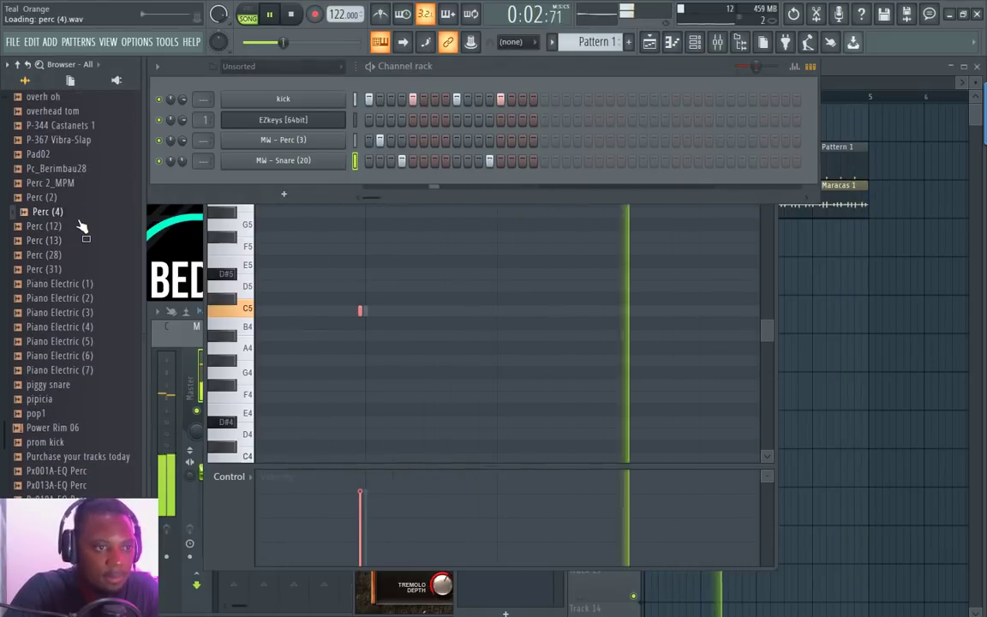
{"action": "left_click", "coordinate": [75, 227]}
{"action": "left_click", "coordinate": [72, 214]}
{"action": "left_click", "coordinate": [50, 240]}
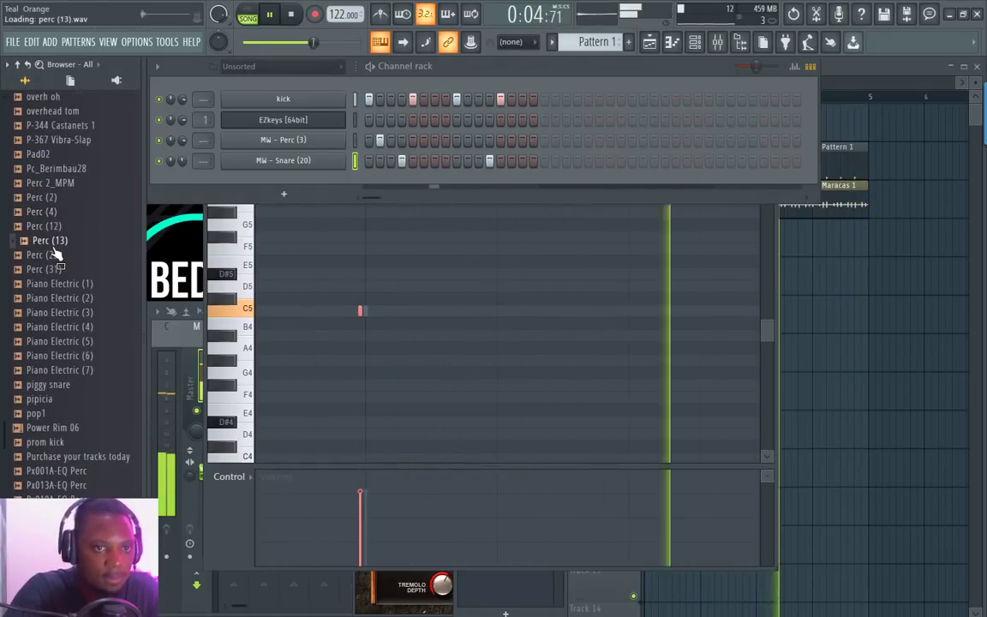
Step: Add Perc (13) as a new channel and place hits on steps 3, 7, 11 and 15
{"action": "left_click_drag", "start_coordinate": [50, 240], "coordinate": [275, 183]}
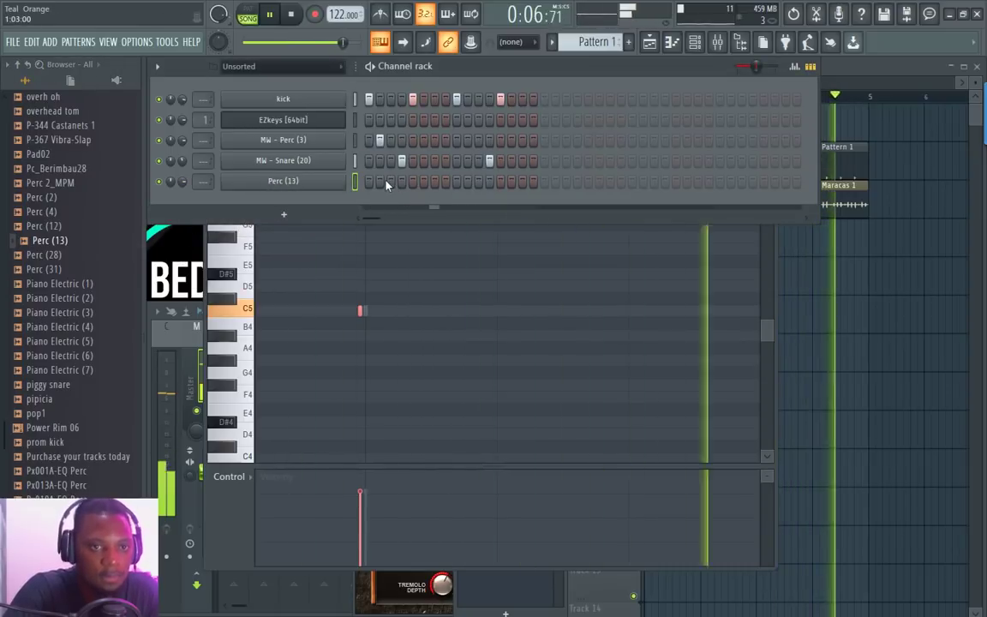
{"action": "left_click", "coordinate": [390, 182]}
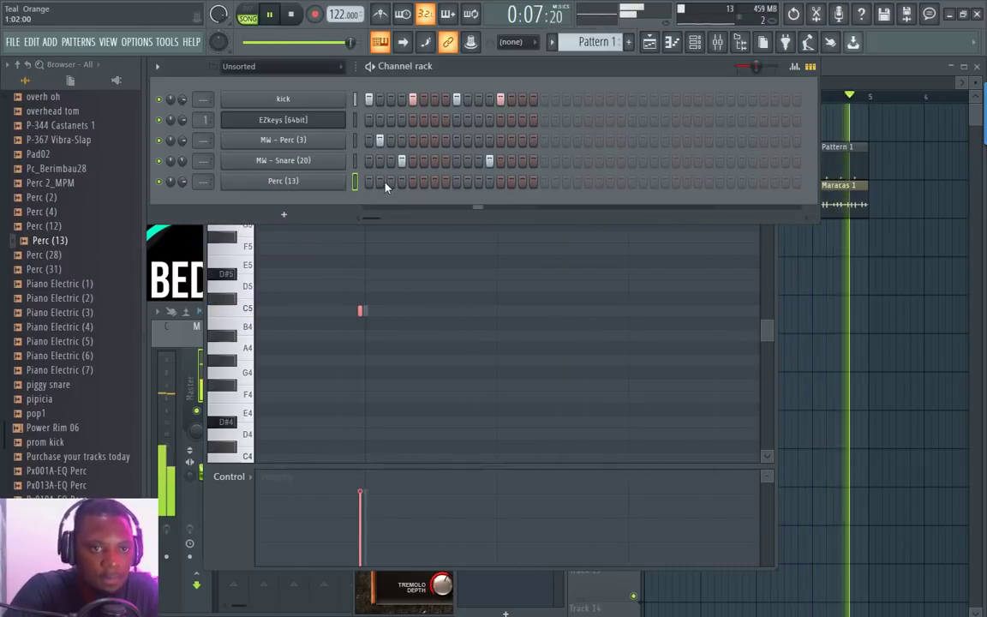
{"action": "left_click", "coordinate": [435, 181]}
{"action": "left_click", "coordinate": [479, 182]}
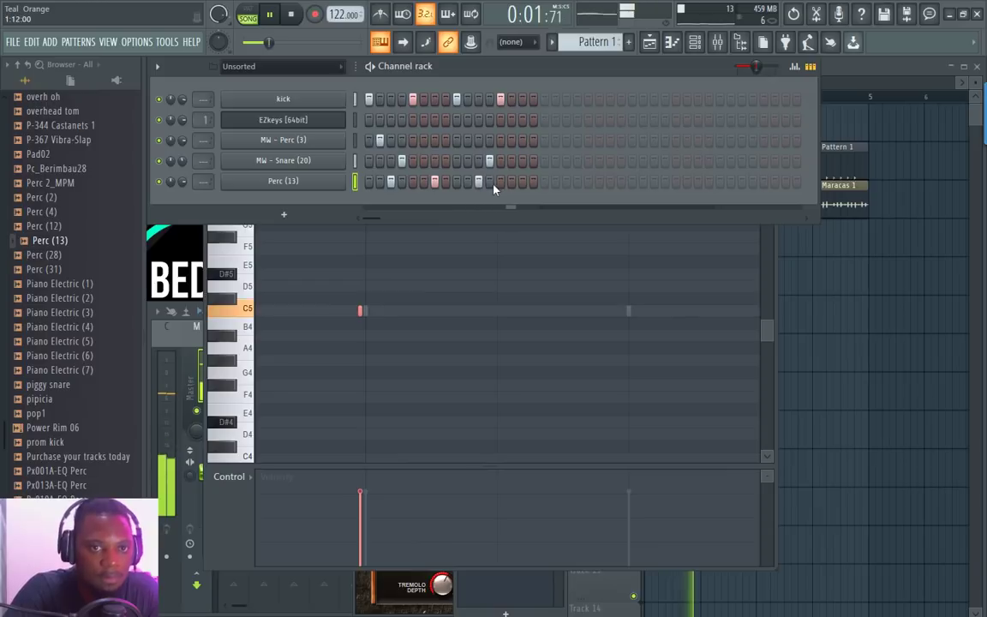
{"action": "left_click", "coordinate": [522, 181]}
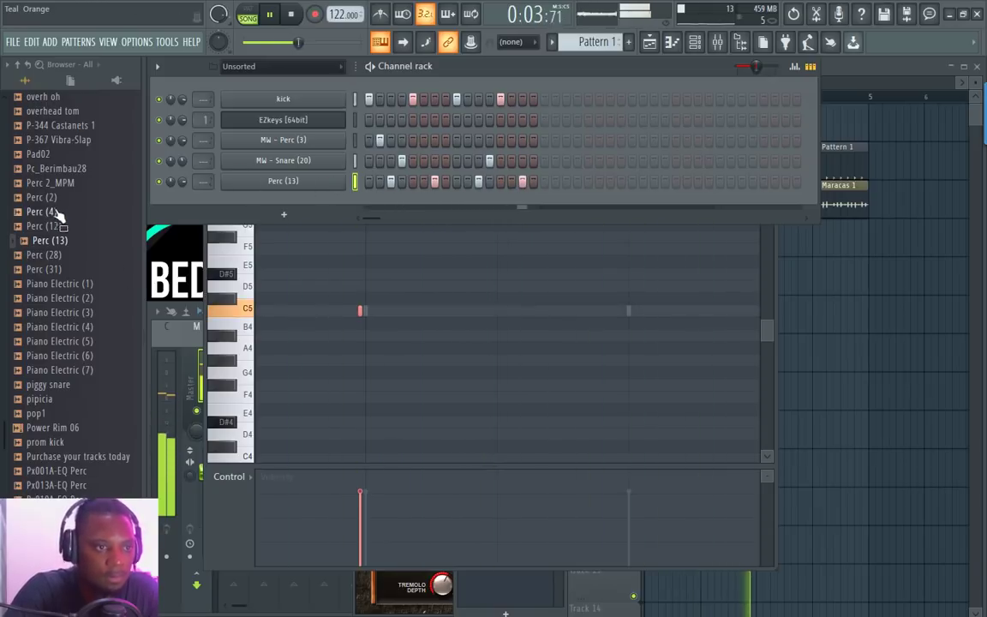
Step: Add Perc (4) as a new channel and place hits on steps 3 and 11
{"action": "left_click_drag", "start_coordinate": [52, 211], "coordinate": [287, 206]}
{"action": "left_click", "coordinate": [391, 202]}
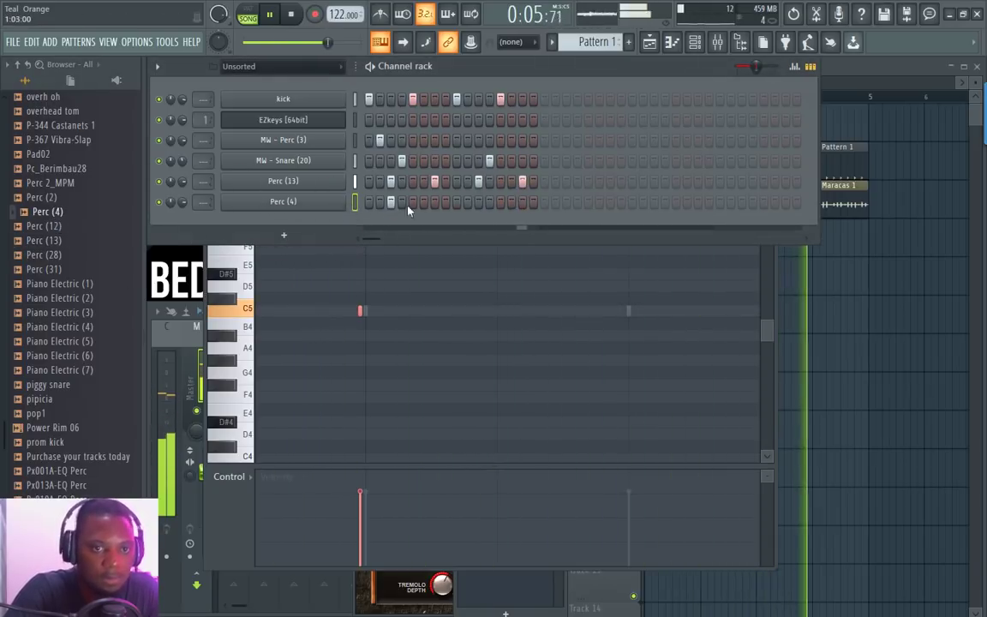
{"action": "left_click", "coordinate": [468, 201]}
{"action": "left_click", "coordinate": [478, 201]}
{"action": "left_click", "coordinate": [468, 202]}
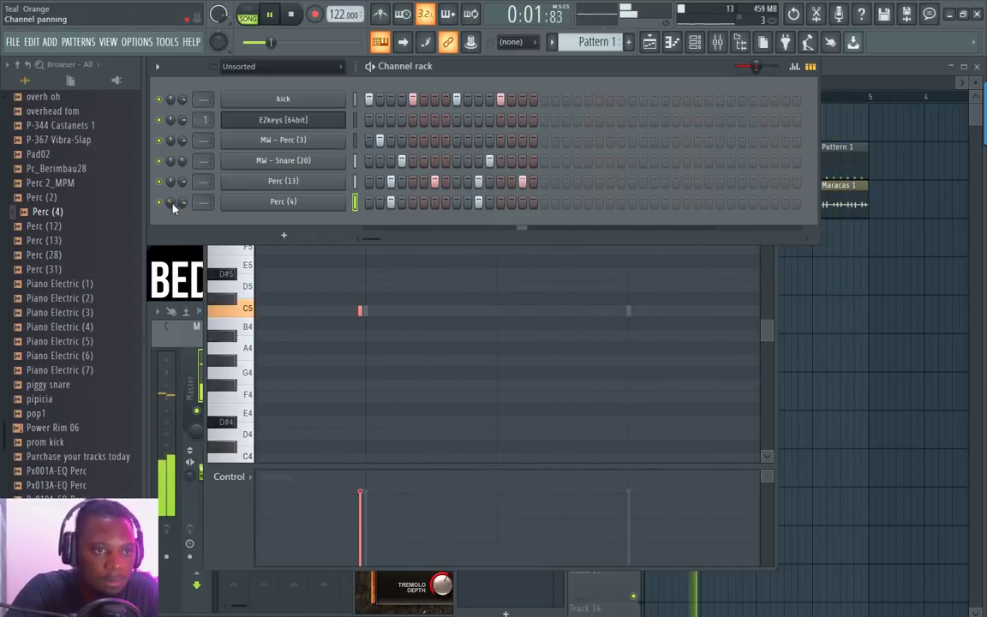
Step: Audition further samples, add Rd006A-EQ Ride as a new channel and place hits on steps 1 and 9
{"action": "scroll", "coordinate": [86, 360], "scroll_direction": "down", "scroll_amount": 2}
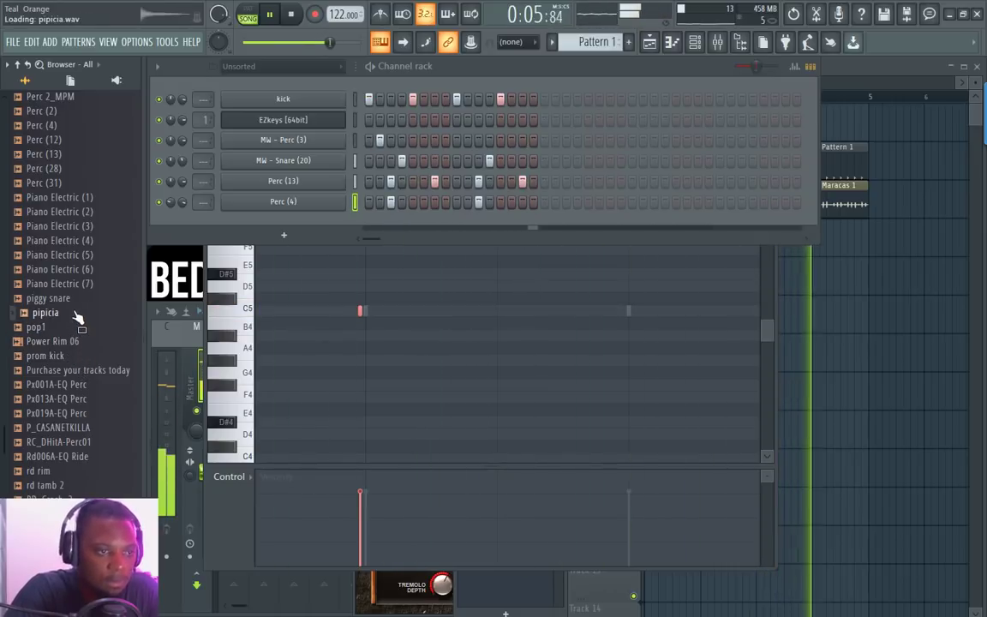
{"action": "scroll", "coordinate": [85, 369], "scroll_direction": "down", "scroll_amount": 2}
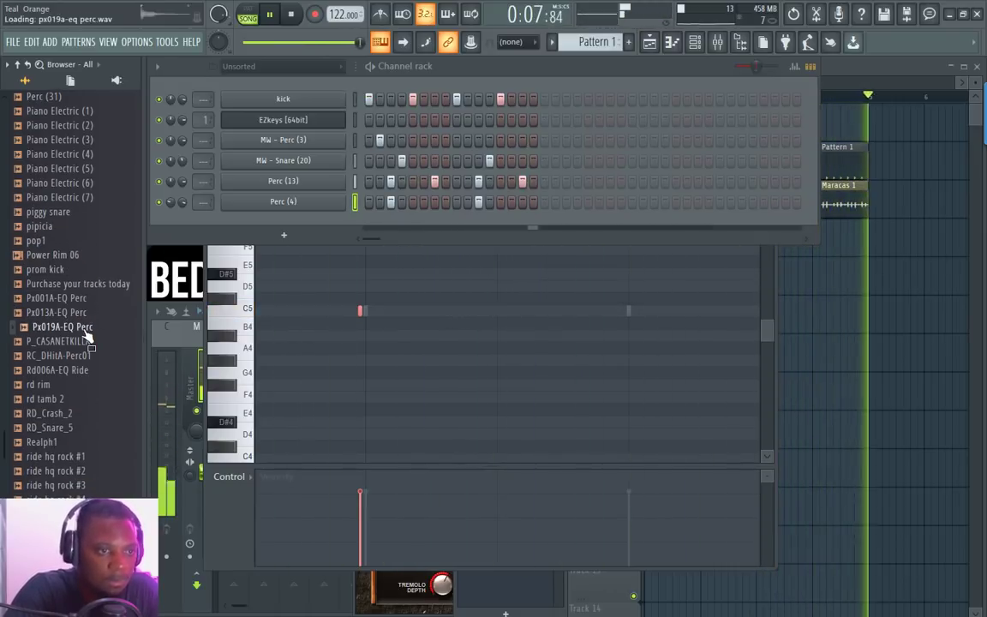
{"action": "scroll", "coordinate": [89, 352], "scroll_direction": "down", "scroll_amount": 2}
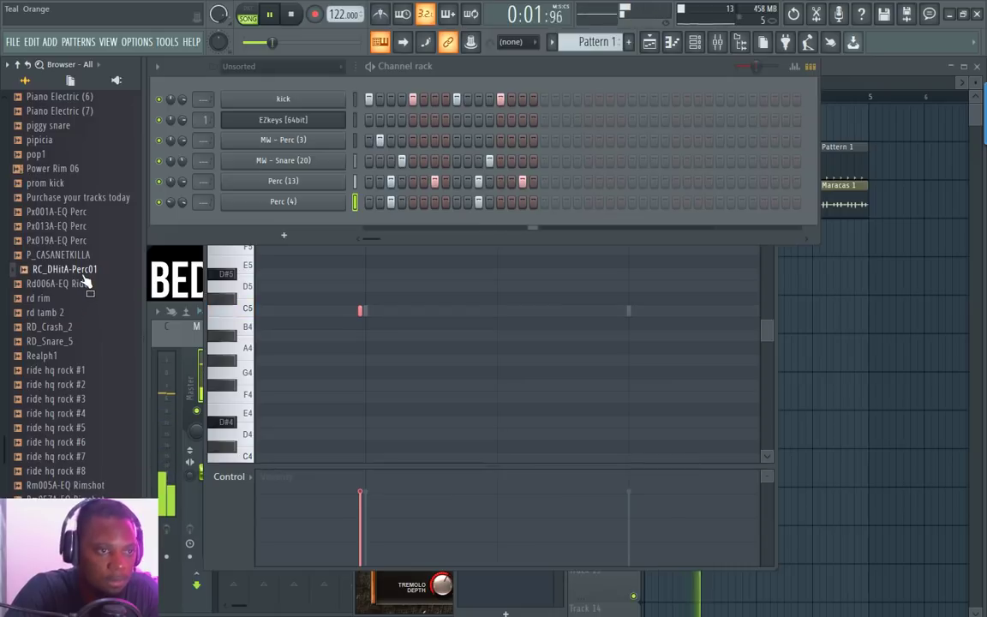
{"action": "left_click", "coordinate": [84, 284]}
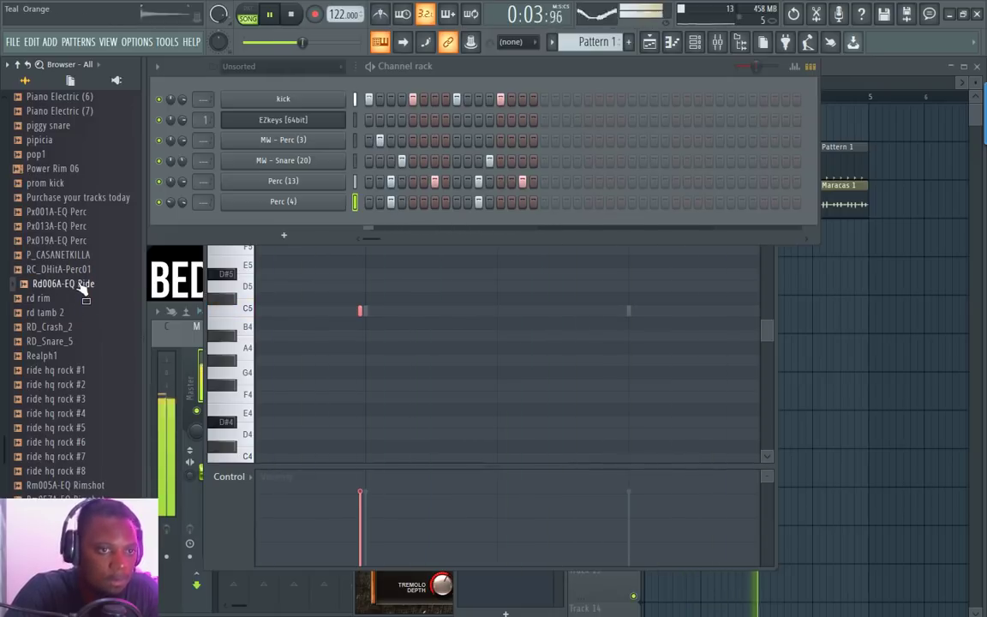
{"action": "left_click_drag", "start_coordinate": [84, 290], "coordinate": [283, 219]}
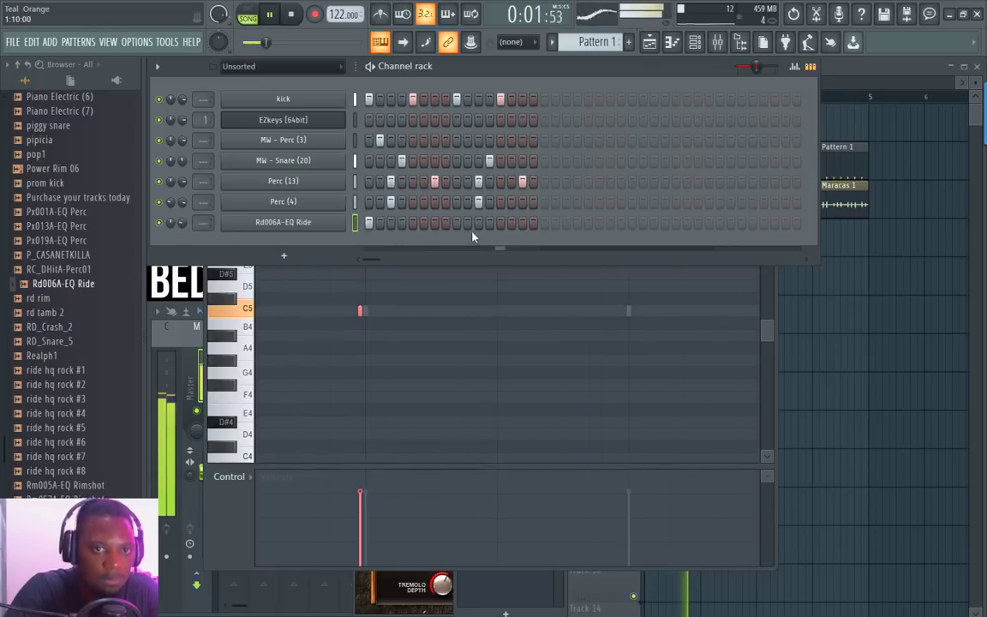
{"action": "left_click", "coordinate": [456, 223]}
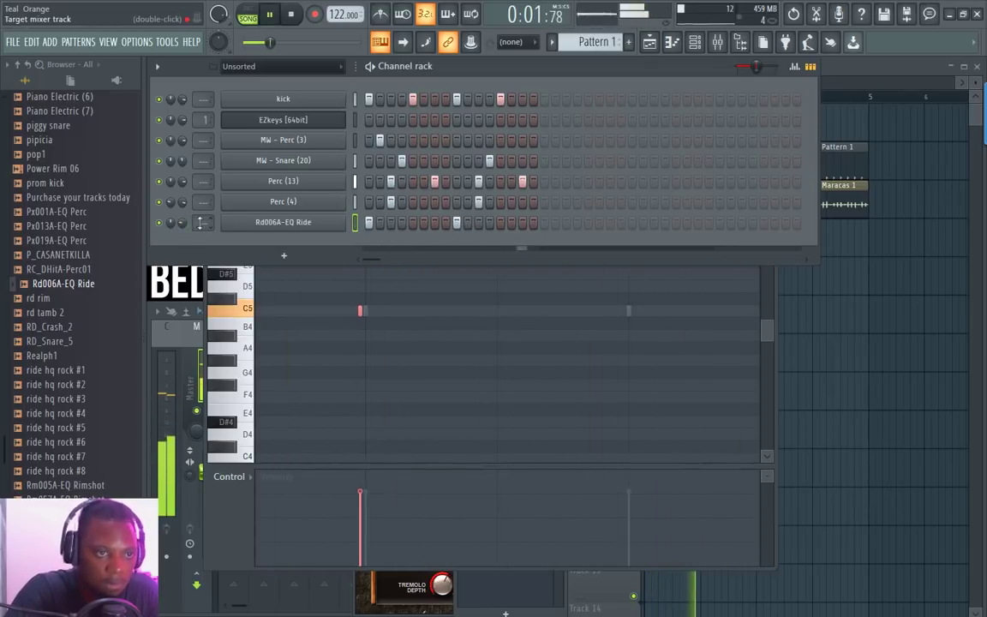
Step: Audition rim, crash and shaker samples and place Shaker 01 on playlist Track 4 at bar 1
{"action": "left_click", "coordinate": [51, 302]}
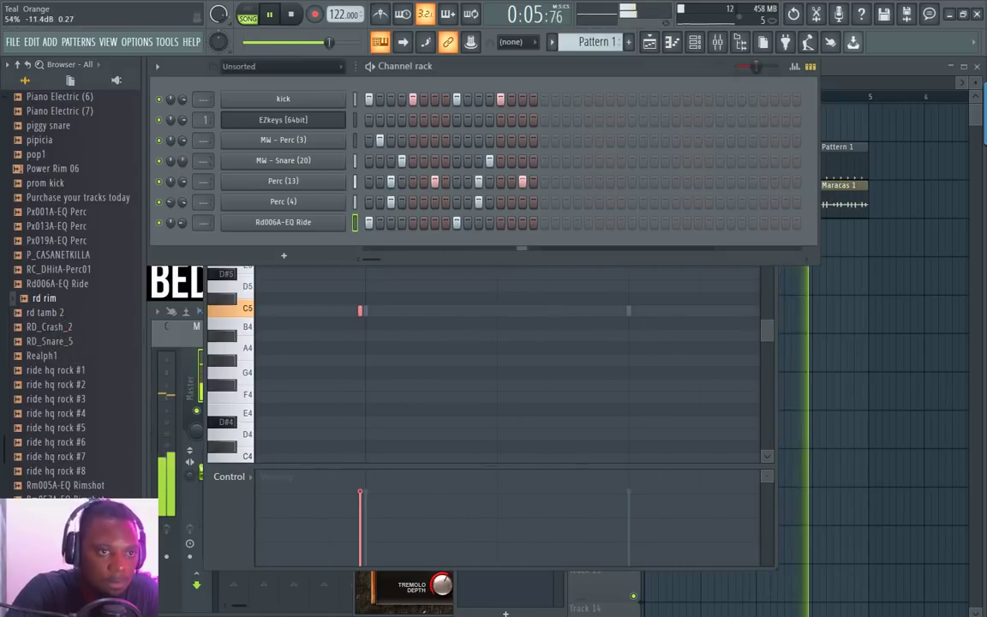
{"action": "left_click", "coordinate": [57, 326]}
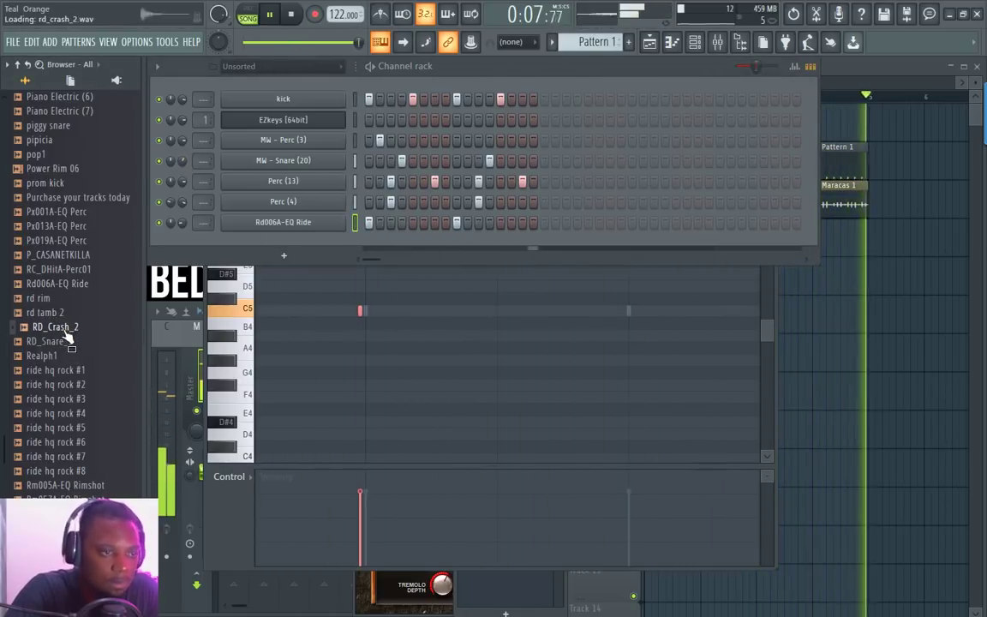
{"action": "scroll", "coordinate": [73, 355], "scroll_direction": "down", "scroll_amount": 7}
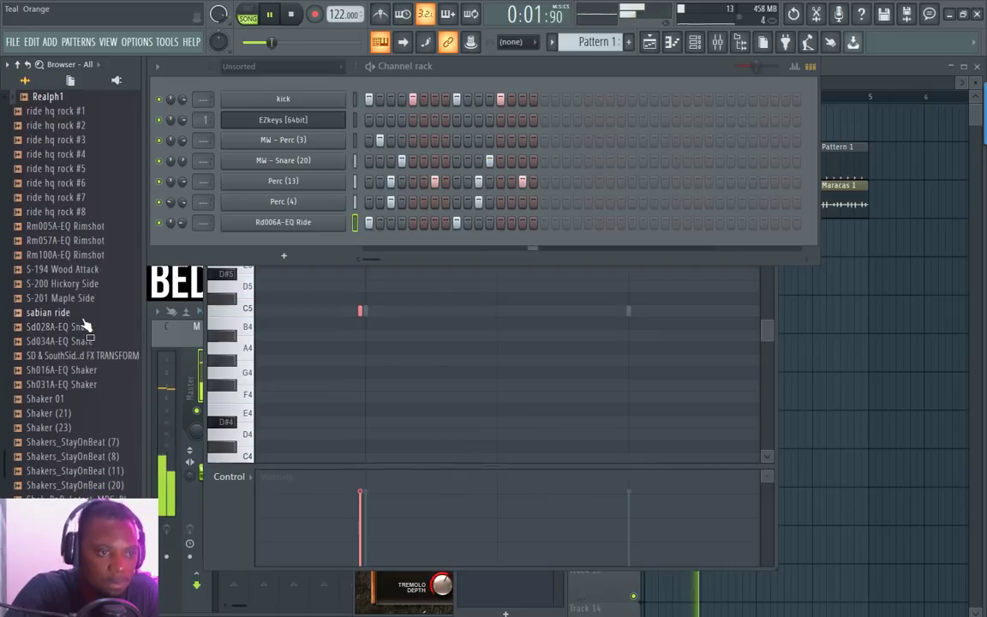
{"action": "scroll", "coordinate": [74, 397], "scroll_direction": "down", "scroll_amount": 1}
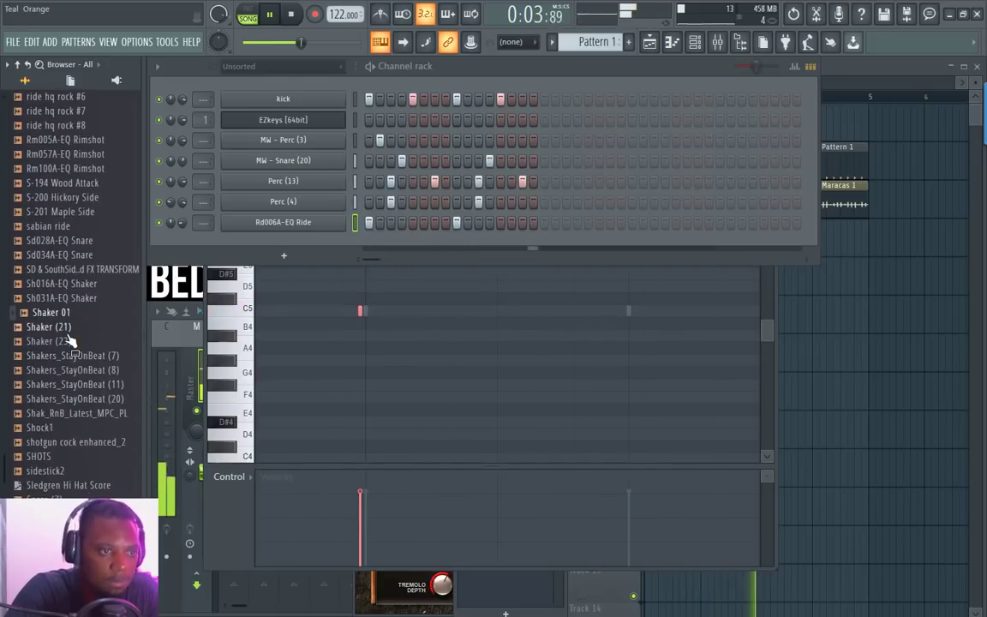
{"action": "key", "text": "F5"}
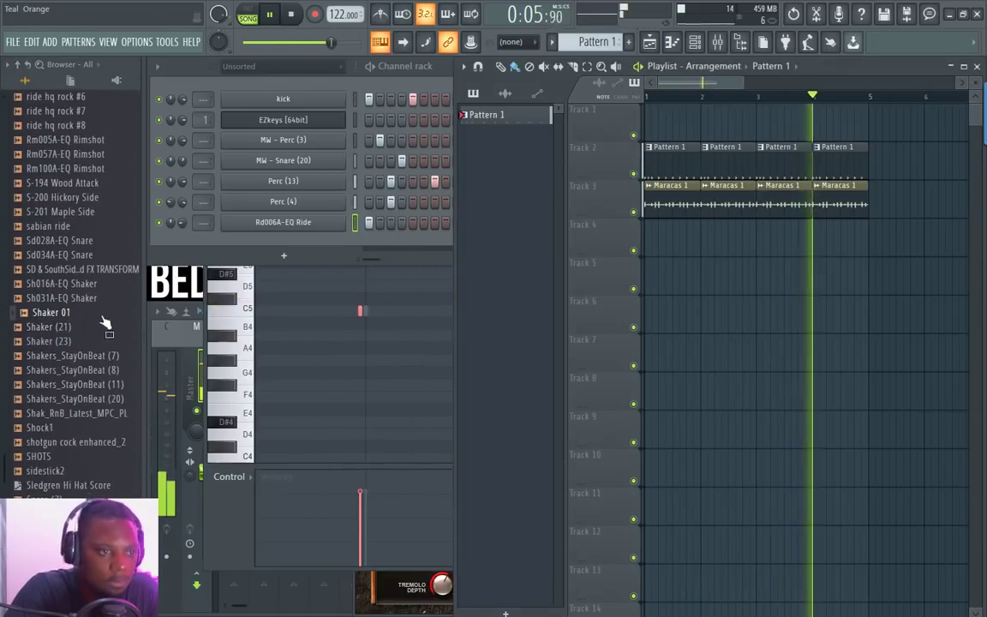
{"action": "left_click_drag", "start_coordinate": [102, 316], "coordinate": [603, 237]}
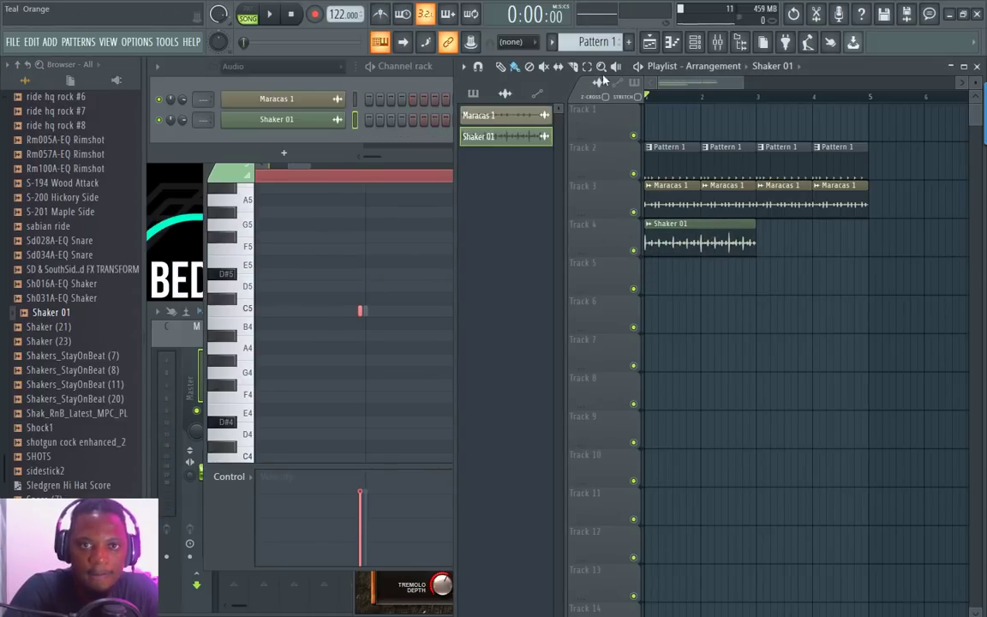
Step: Set the global snap to Cell, repeat the Shaker 01 clip at bar 3 on Track 4 and start playback
{"action": "left_click", "coordinate": [512, 41]}
{"action": "left_click", "coordinate": [512, 63]}
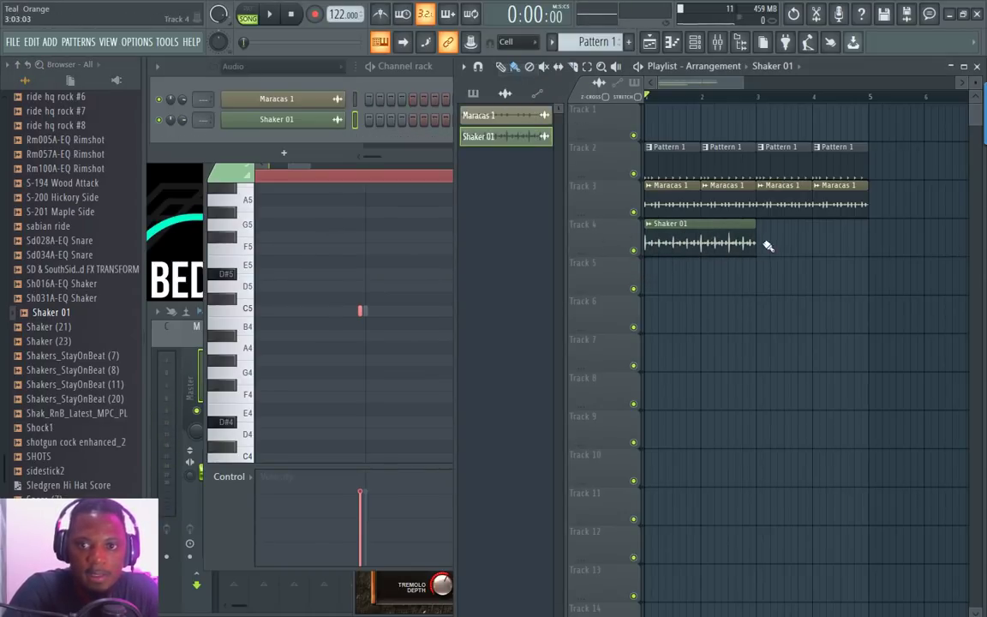
{"action": "key", "text": "space"}
Step: Raise Shaker 01's time-stretching pitch and set its channel volume to about 57% during playback, then return to the playlist
{"action": "left_click", "coordinate": [164, 59]}
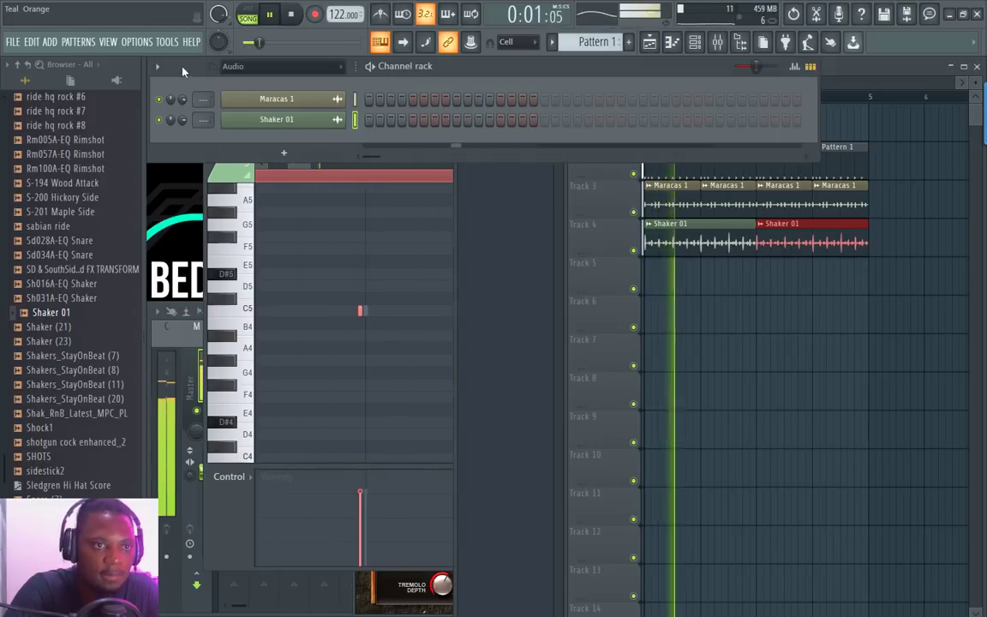
{"action": "double_click", "coordinate": [712, 250]}
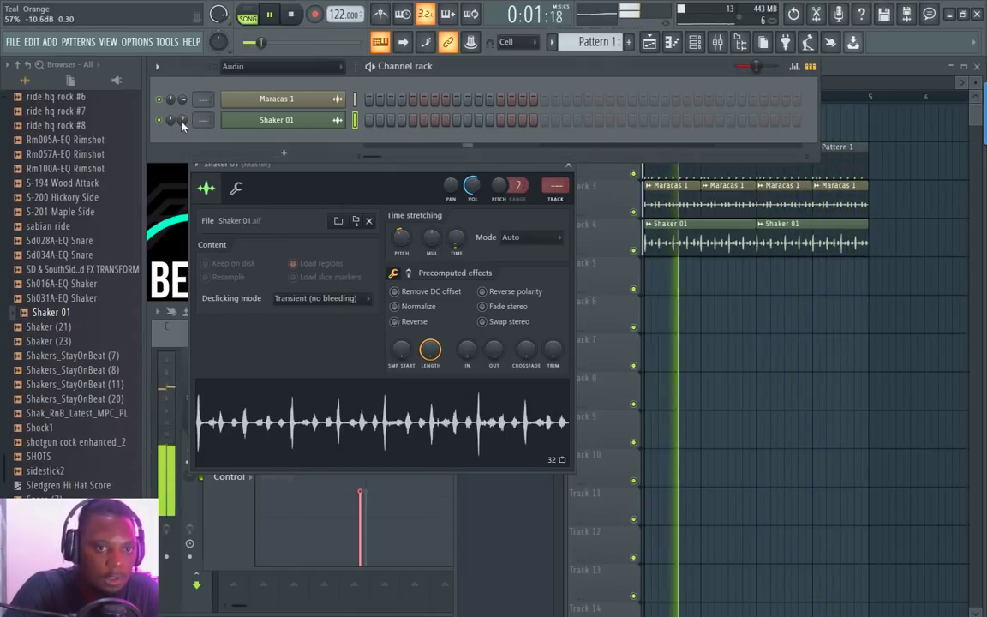
{"action": "left_click_drag", "start_coordinate": [404, 243], "coordinate": [403, 217]}
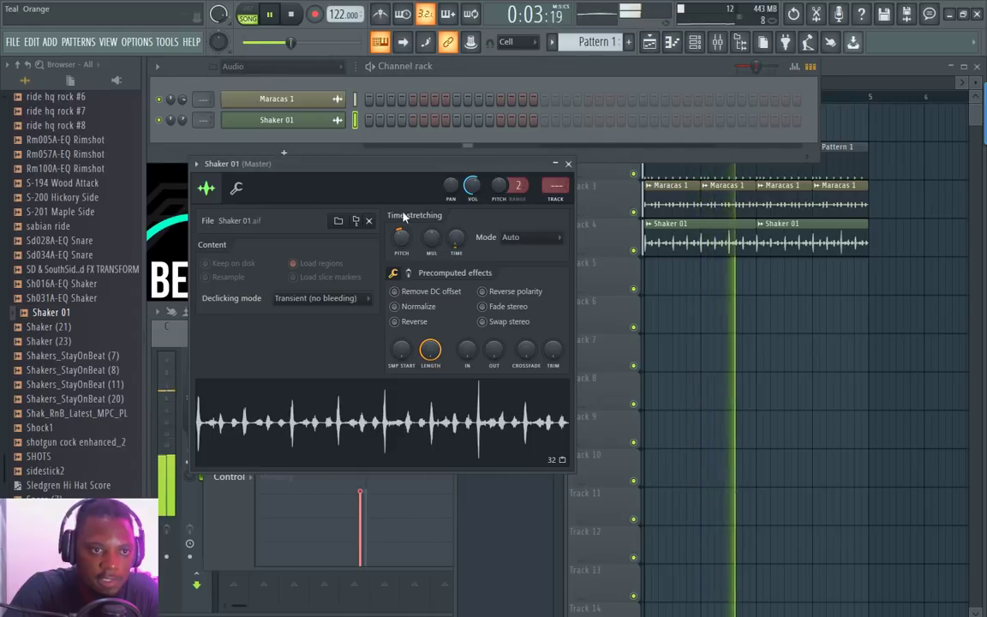
{"action": "left_click", "coordinate": [569, 165]}
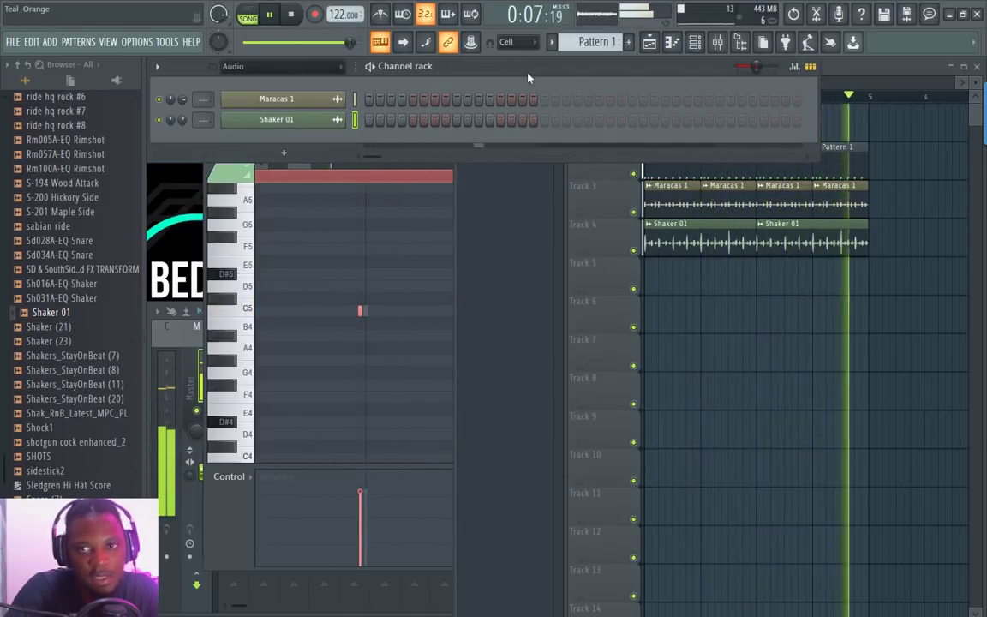
{"action": "left_click", "coordinate": [857, 71]}
{"action": "scroll", "coordinate": [683, 87], "scroll_direction": "down", "scroll_amount": 1}
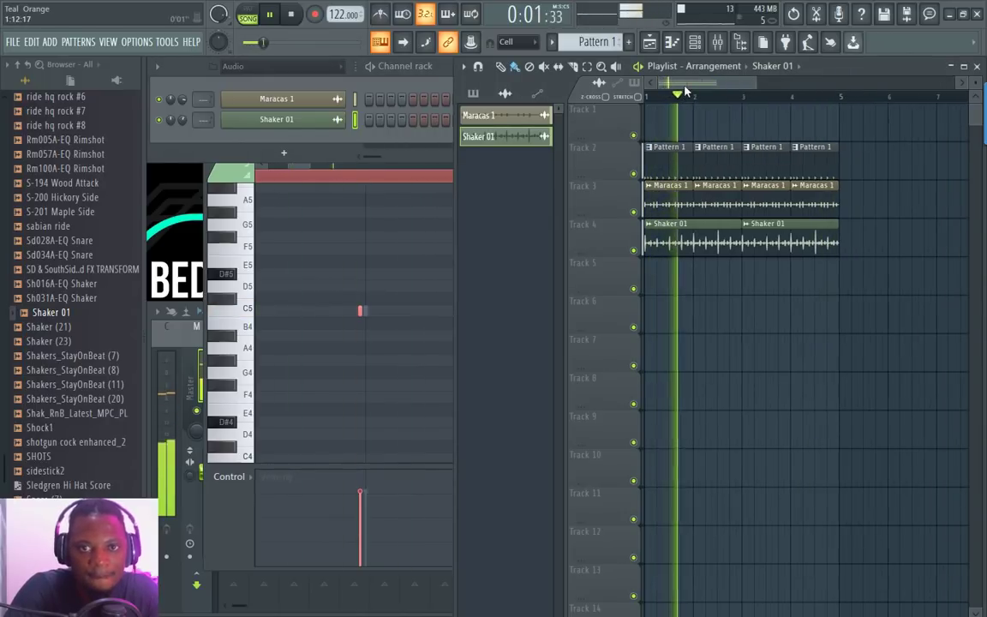
Step: Listen to the loop, stop playback and audition samples from Shock1 through tamboz to Uhuru pac_snare 2
{"action": "left_click", "coordinate": [161, 108]}
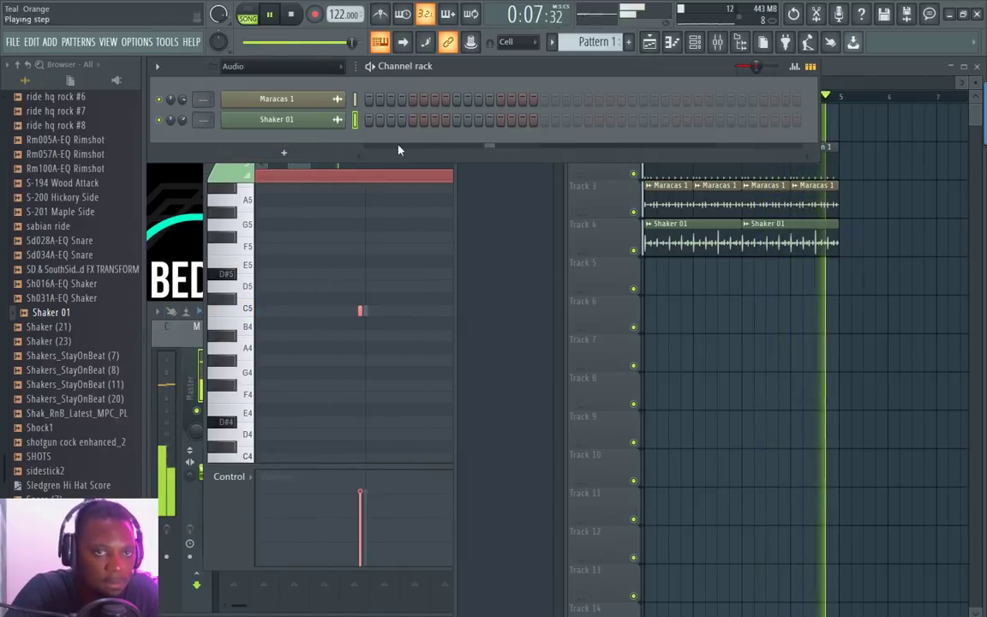
{"action": "left_click", "coordinate": [826, 64]}
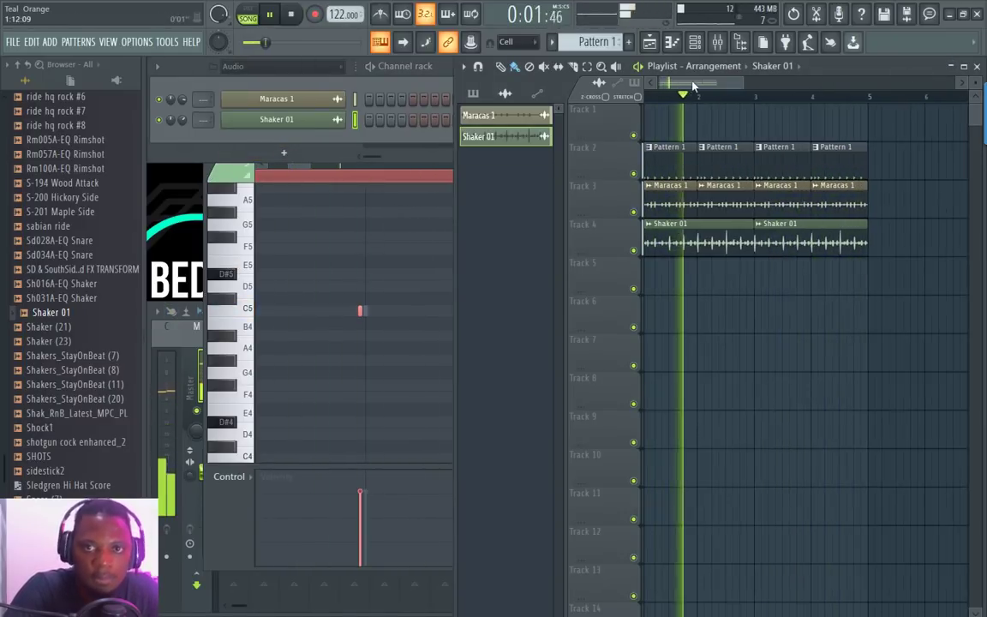
{"action": "scroll", "coordinate": [77, 433], "scroll_direction": "down", "scroll_amount": 5}
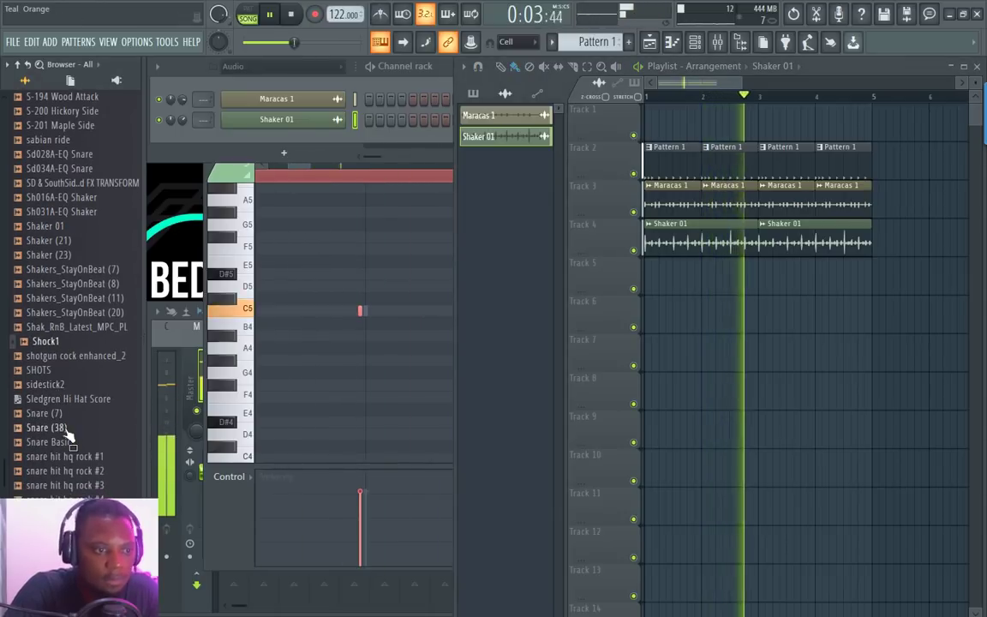
{"action": "scroll", "coordinate": [68, 414], "scroll_direction": "down", "scroll_amount": 10}
{"action": "key", "text": "space"}
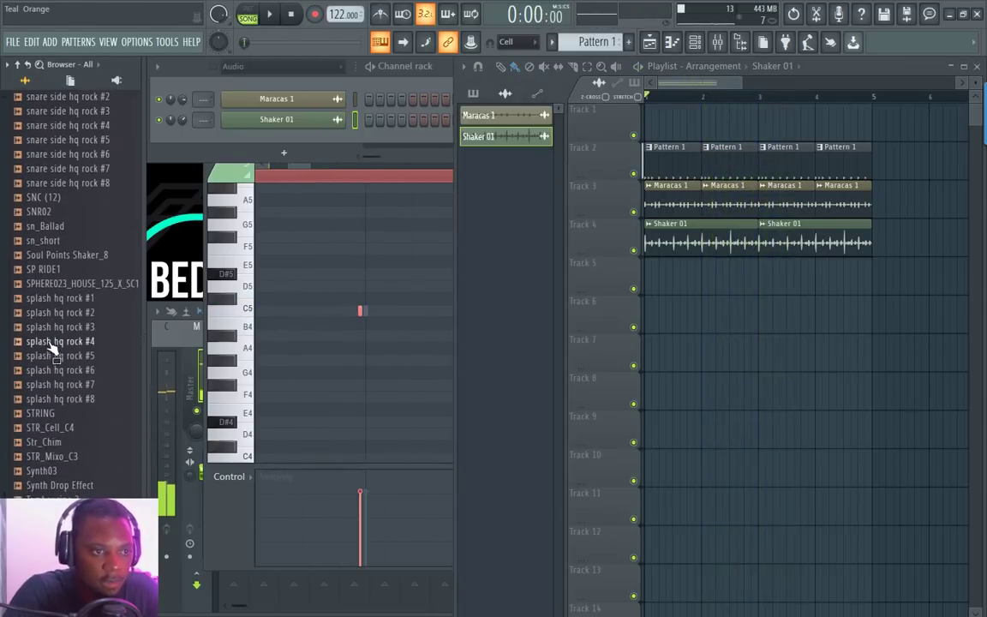
{"action": "scroll", "coordinate": [69, 343], "scroll_direction": "down", "scroll_amount": 8}
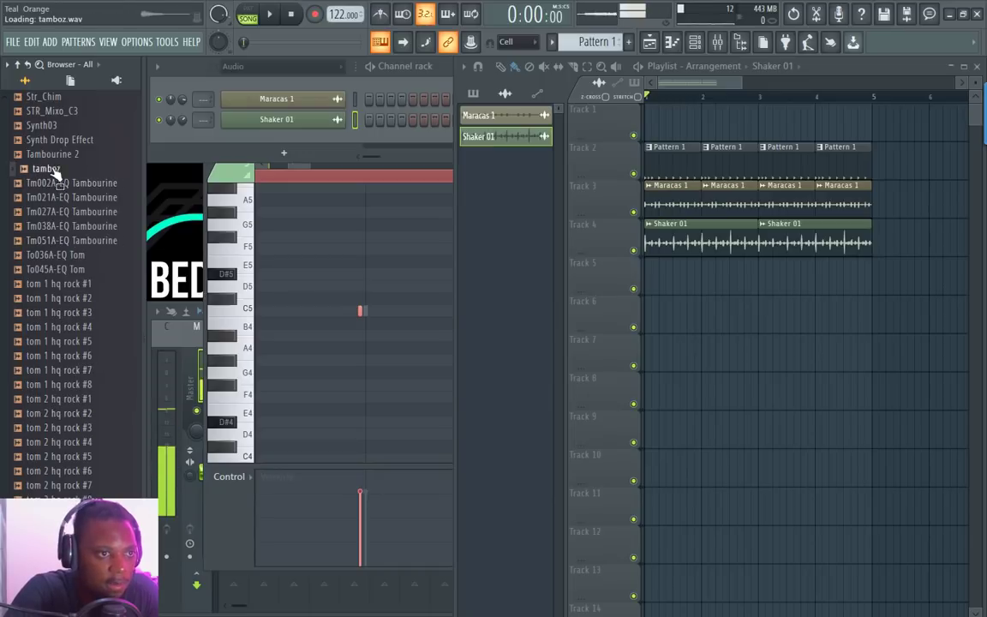
{"action": "scroll", "coordinate": [64, 214], "scroll_direction": "down", "scroll_amount": 5}
{"action": "left_click", "coordinate": [65, 347]}
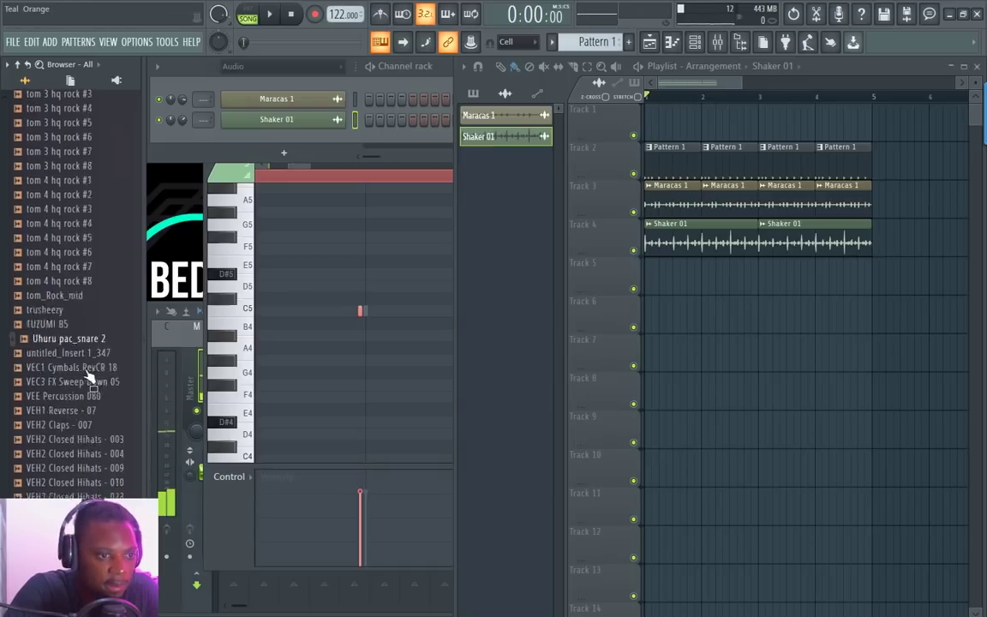
{"action": "scroll", "coordinate": [77, 325], "scroll_direction": "down", "scroll_amount": 3}
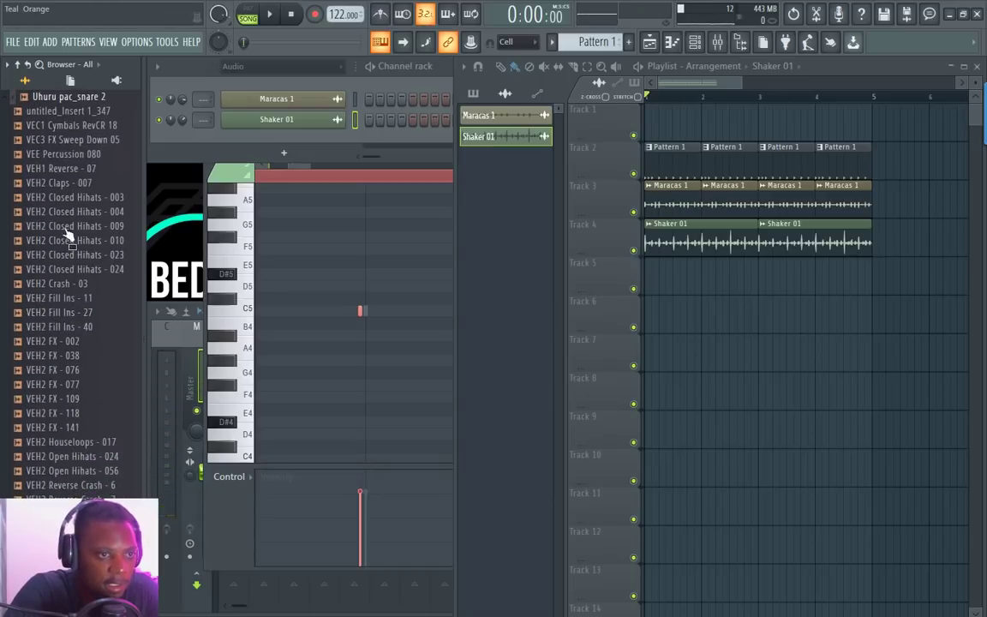
Step: Add Uhuru pac_snare 2 as a Pattern 1 channel with hits on steps 5 and 13, and lower its volume during playback
{"action": "double_click", "coordinate": [667, 167]}
{"action": "left_click", "coordinate": [449, 76]}
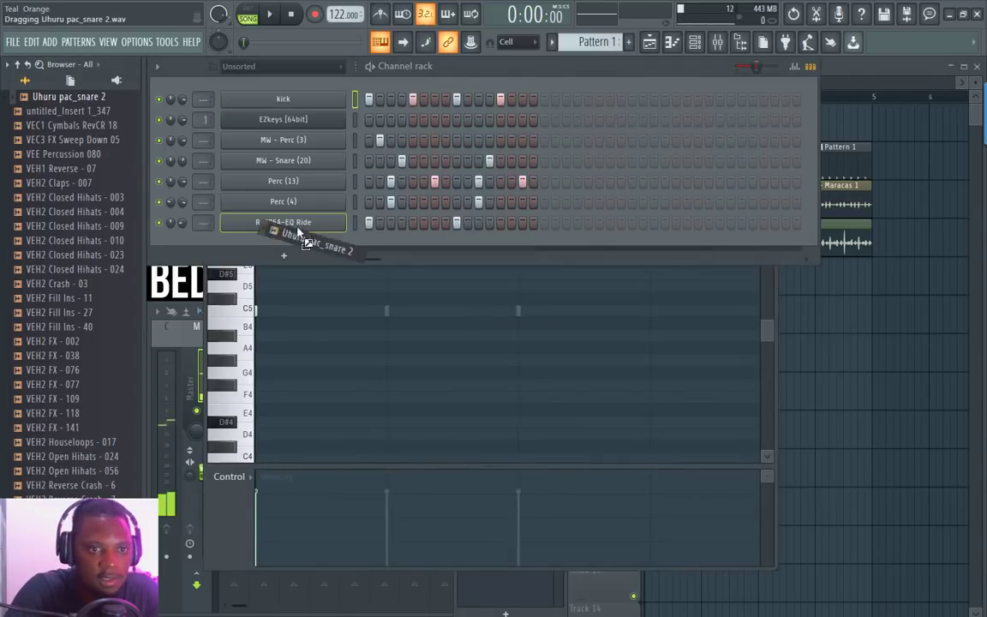
{"action": "left_click_drag", "start_coordinate": [300, 233], "coordinate": [305, 255]}
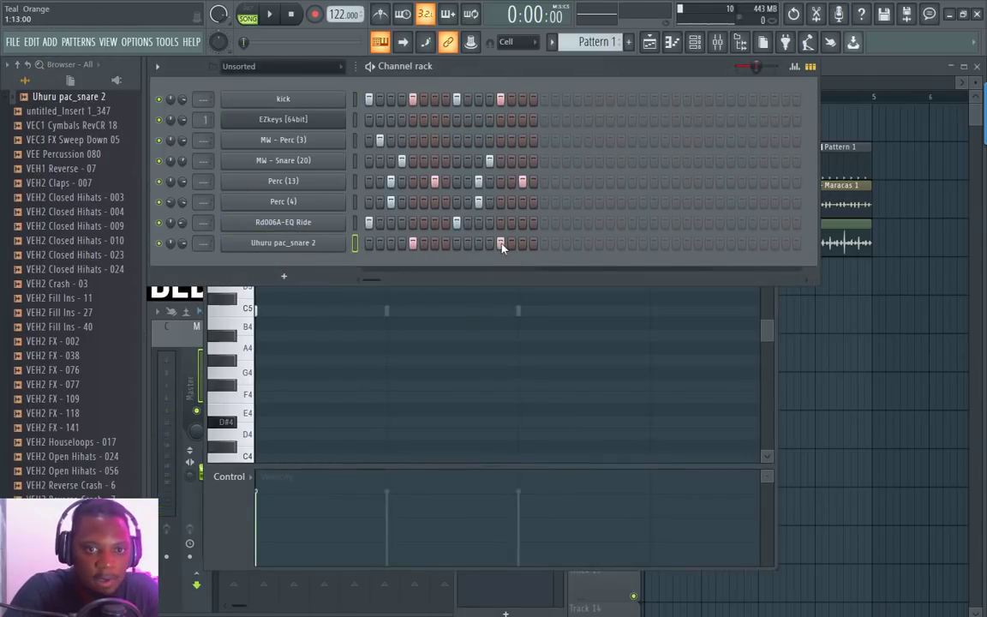
{"action": "key", "text": "space"}
{"action": "left_click_drag", "start_coordinate": [183, 244], "coordinate": [183, 252]}
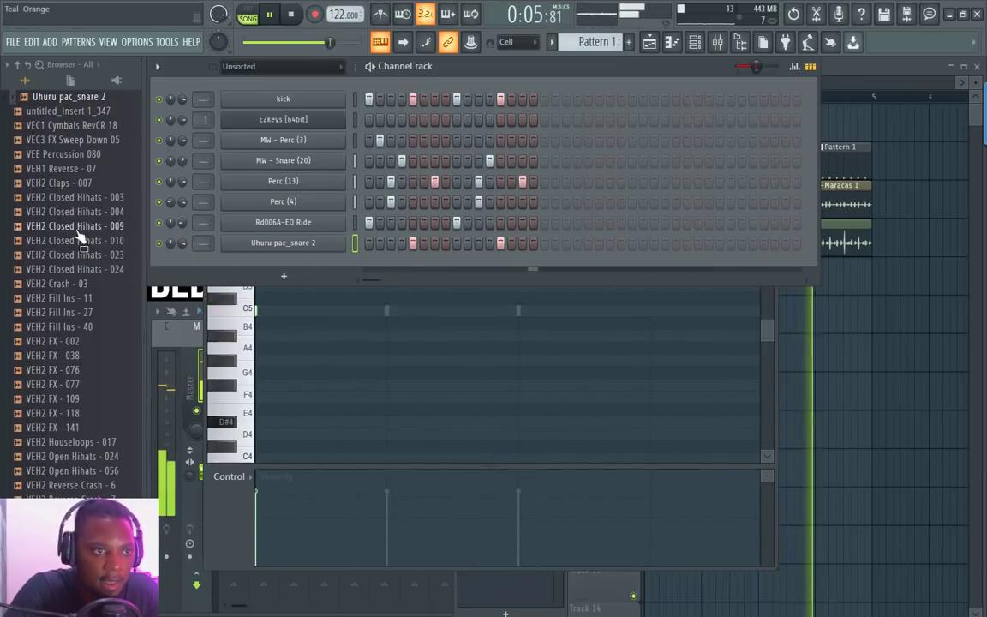
Step: Audition the VEH2 closed hihat, house loop and open hihat samples against the playing beat
{"action": "left_click", "coordinate": [75, 156]}
{"action": "left_click", "coordinate": [62, 198]}
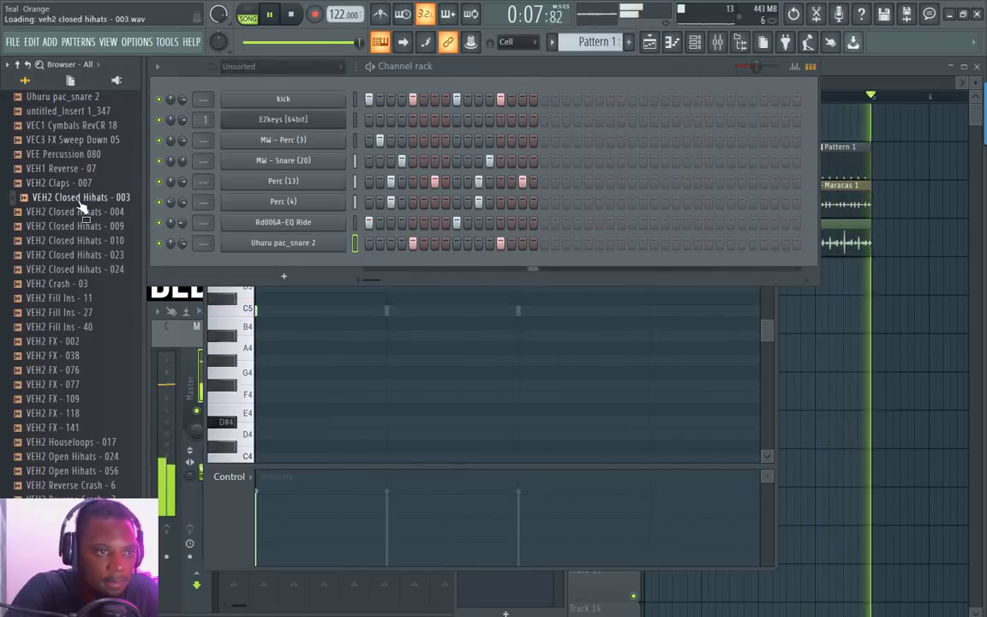
{"action": "scroll", "coordinate": [94, 309], "scroll_direction": "down", "scroll_amount": 4}
{"action": "left_click", "coordinate": [67, 255]}
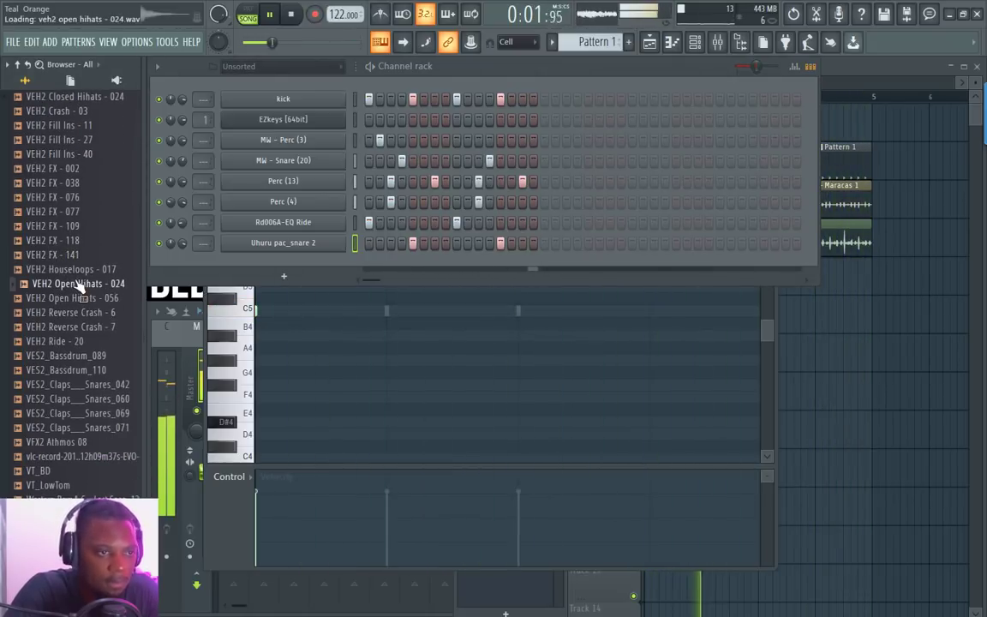
{"action": "left_click", "coordinate": [79, 270]}
{"action": "left_click", "coordinate": [903, 140]}
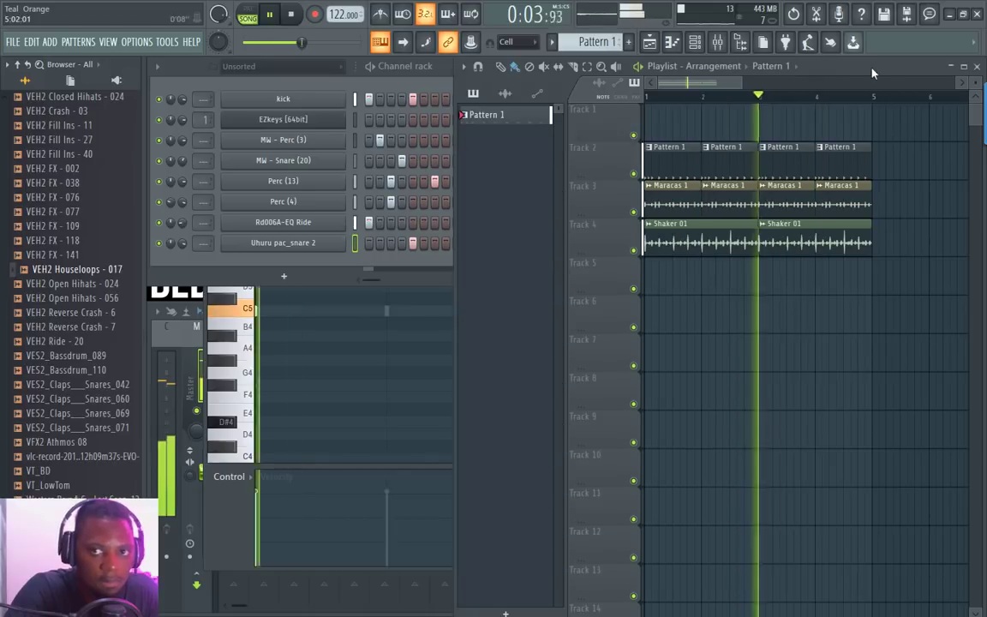
{"action": "left_click", "coordinate": [76, 284]}
{"action": "left_click", "coordinate": [103, 297]}
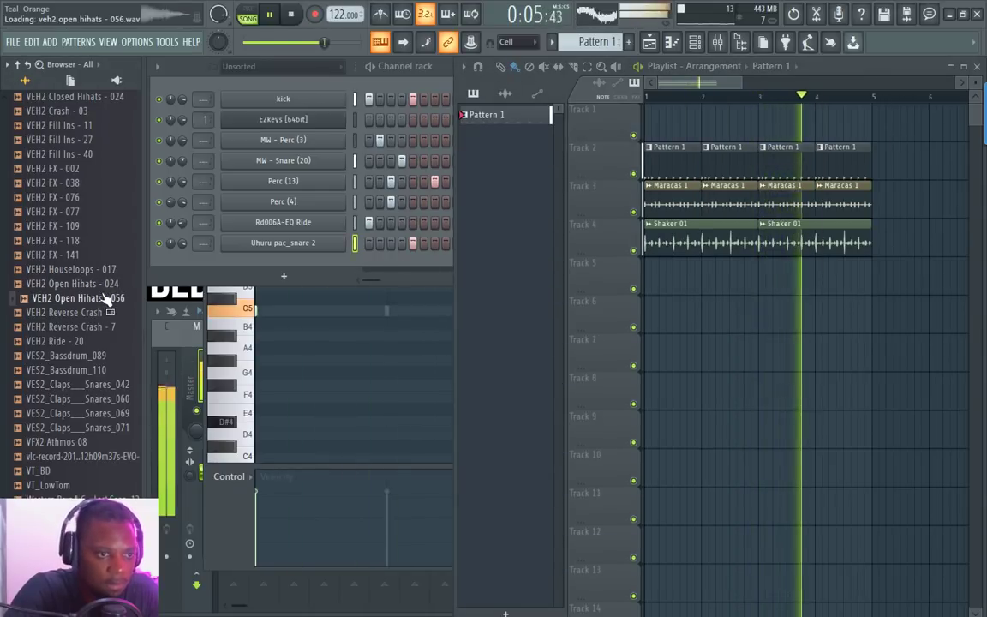
{"action": "left_click", "coordinate": [95, 384]}
Step: Audition samples further up the list during playback, including piano electric (3) and the house claps and cymbals
{"action": "scroll", "coordinate": [100, 395], "scroll_direction": "down", "scroll_amount": 10}
{"action": "scroll", "coordinate": [101, 396], "scroll_direction": "up", "scroll_amount": 10}
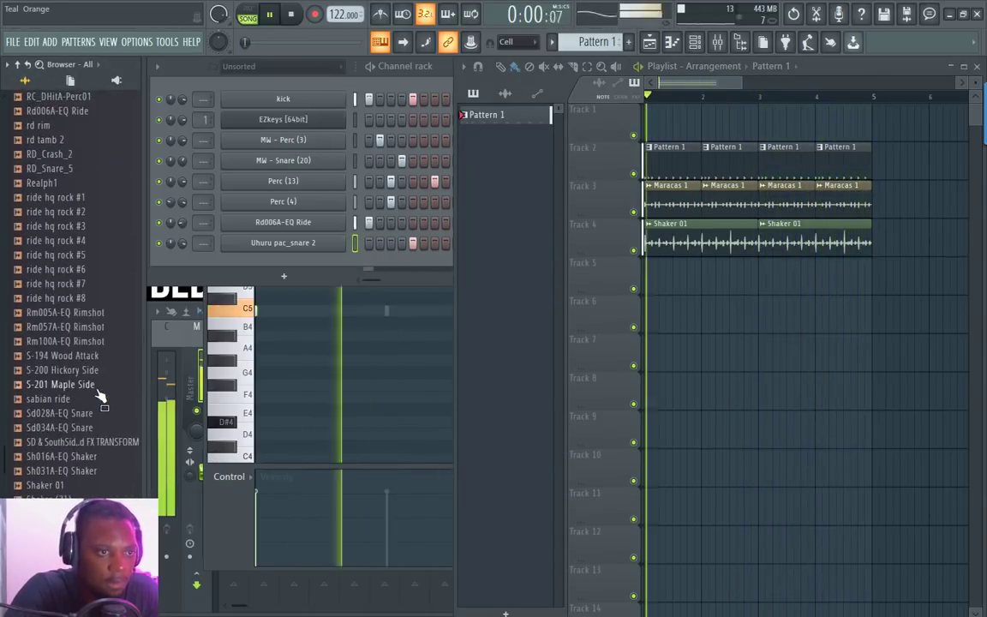
{"action": "left_click", "coordinate": [91, 400]}
{"action": "scroll", "coordinate": [94, 413], "scroll_direction": "up", "scroll_amount": 8}
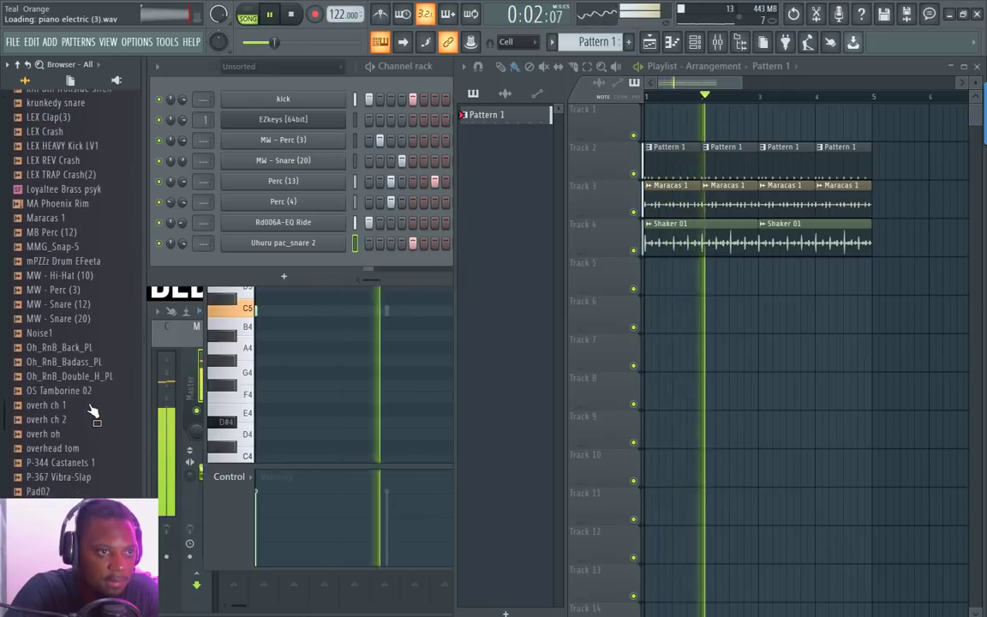
{"action": "scroll", "coordinate": [64, 360], "scroll_direction": "up", "scroll_amount": 6}
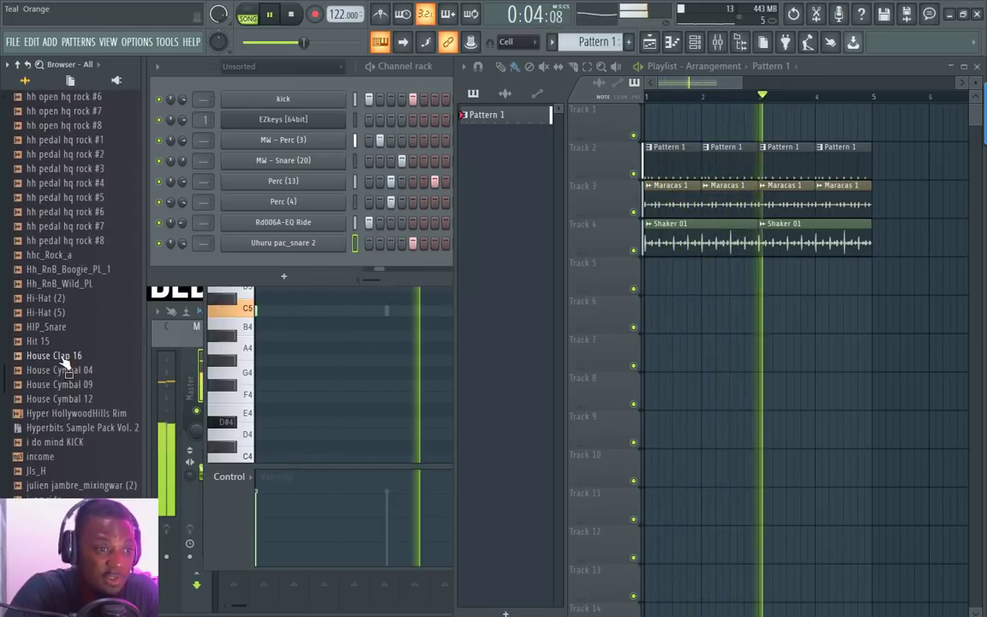
{"action": "left_click", "coordinate": [65, 360]}
{"action": "scroll", "coordinate": [65, 364], "scroll_direction": "up", "scroll_amount": 3}
{"action": "scroll", "coordinate": [64, 365], "scroll_direction": "up", "scroll_amount": 15}
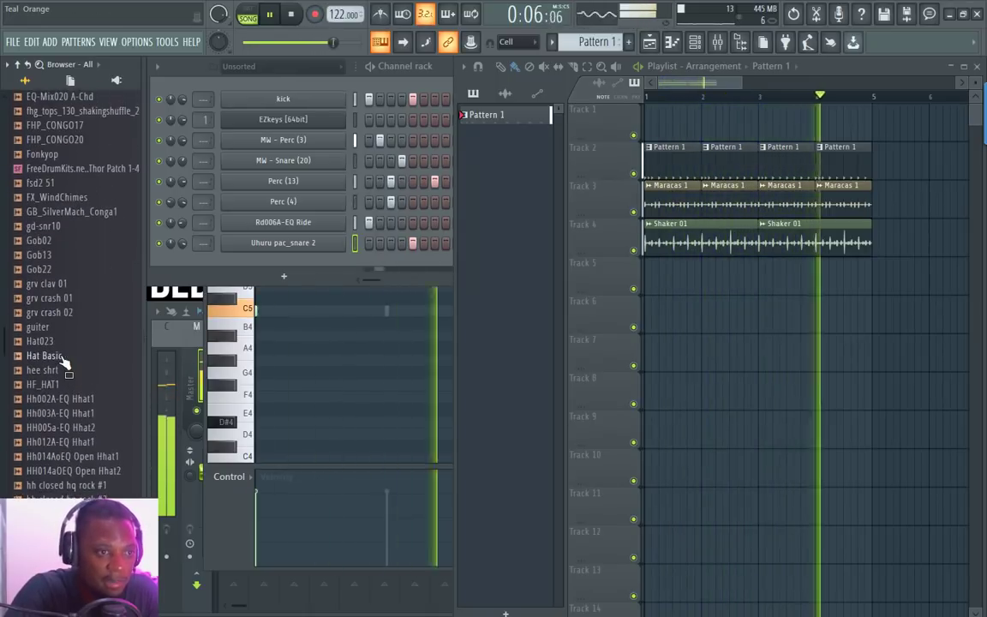
Step: Stop playback and audition Effect (34), crash hq rock #7 and the conga samples
{"action": "key", "text": "space"}
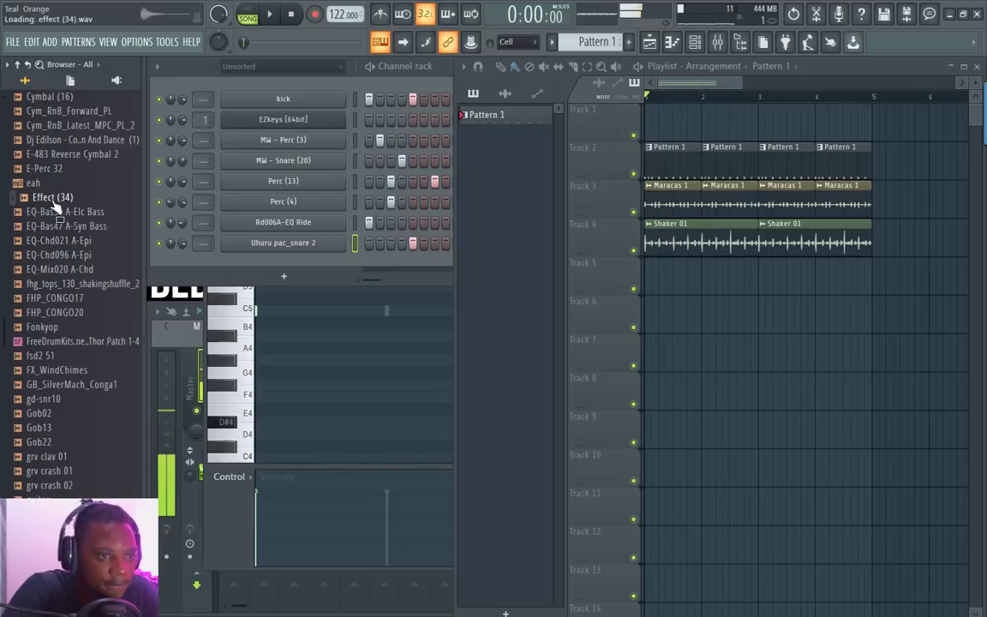
{"action": "scroll", "coordinate": [66, 154], "scroll_direction": "up", "scroll_amount": 4}
{"action": "left_click", "coordinate": [61, 216]}
{"action": "scroll", "coordinate": [73, 206], "scroll_direction": "up", "scroll_amount": 6}
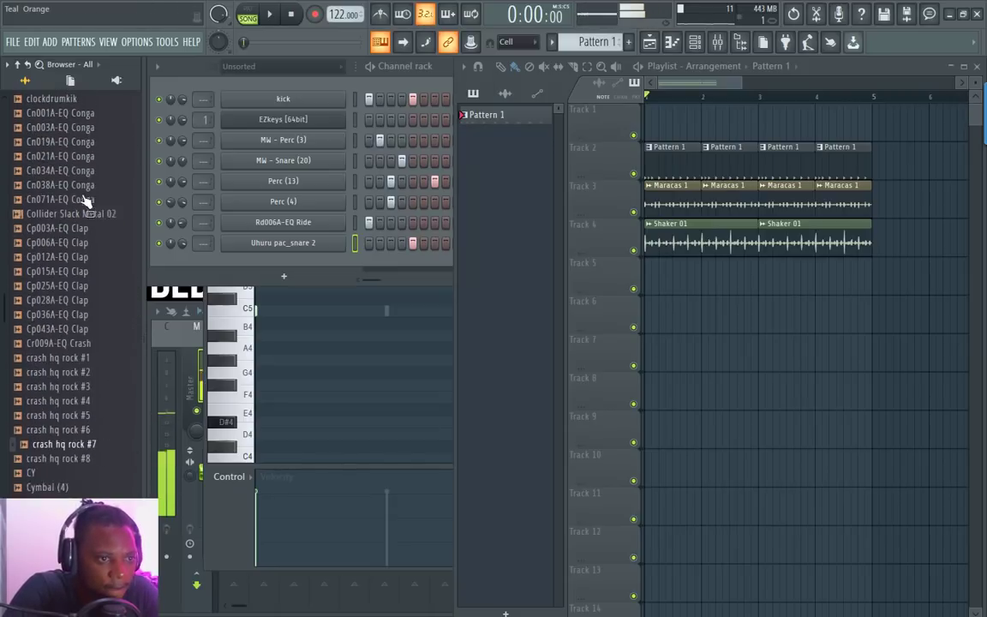
{"action": "left_click", "coordinate": [62, 229]}
{"action": "scroll", "coordinate": [67, 257], "scroll_direction": "up", "scroll_amount": 4}
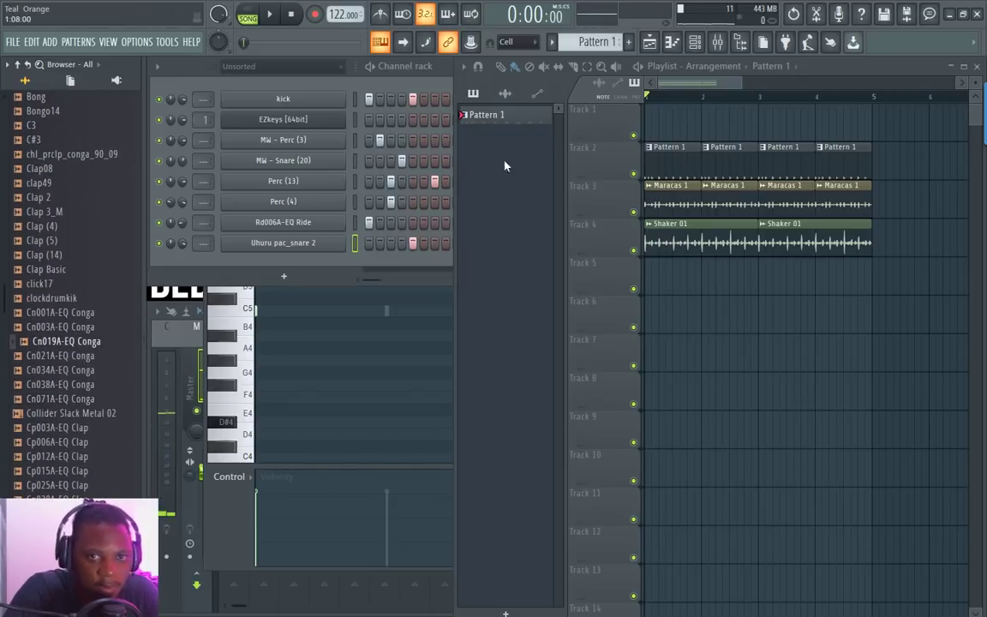
Step: Add Cn019A-EQ Conga as a new channel and try a hit on step 7
{"action": "left_click", "coordinate": [431, 80]}
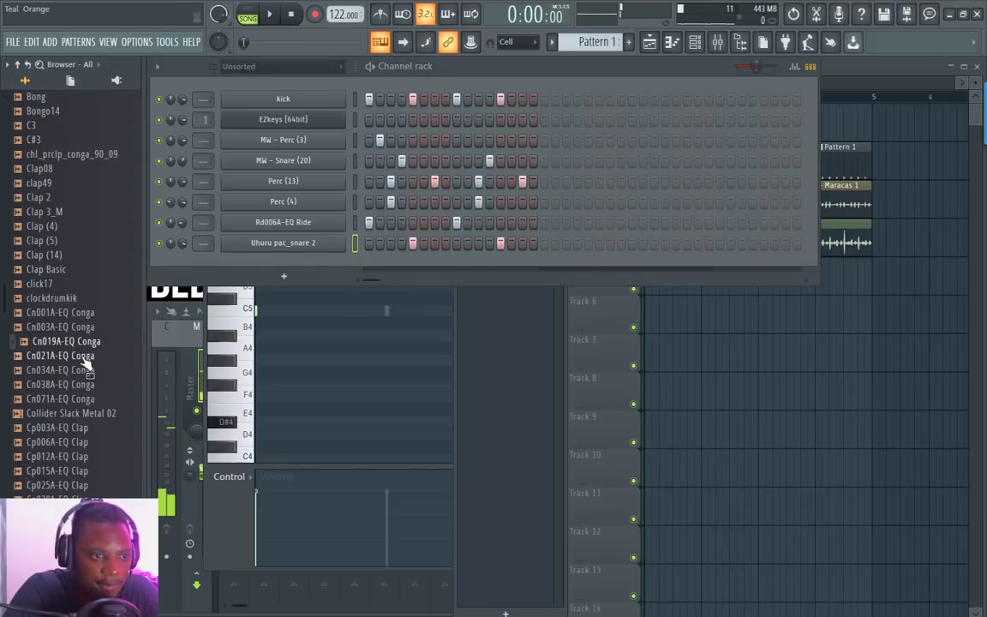
{"action": "left_click_drag", "start_coordinate": [88, 351], "coordinate": [387, 279]}
{"action": "key", "text": "space"}
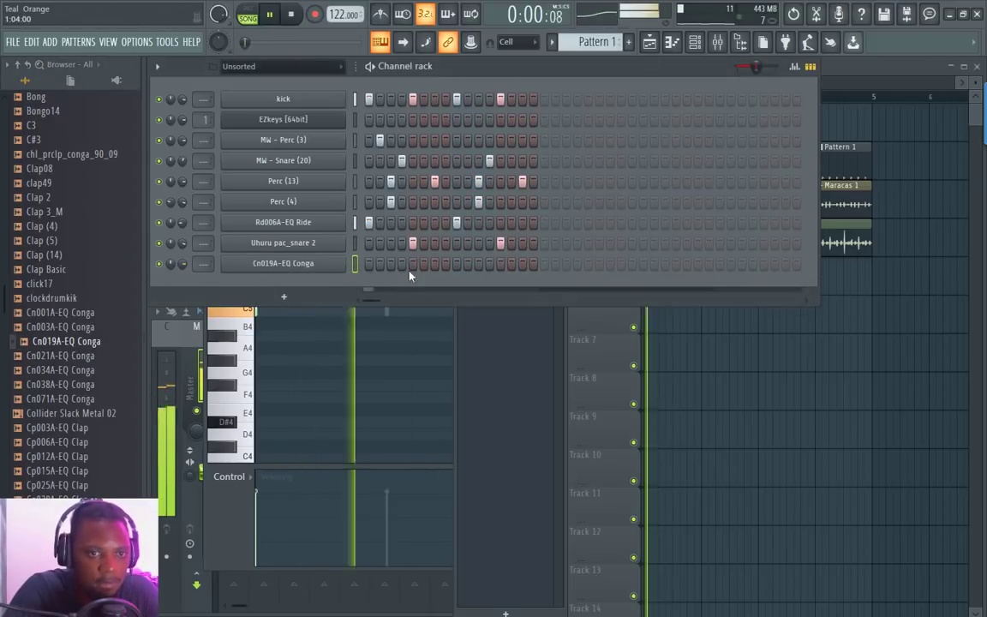
{"action": "left_click", "coordinate": [434, 264]}
{"action": "key", "text": "space"}
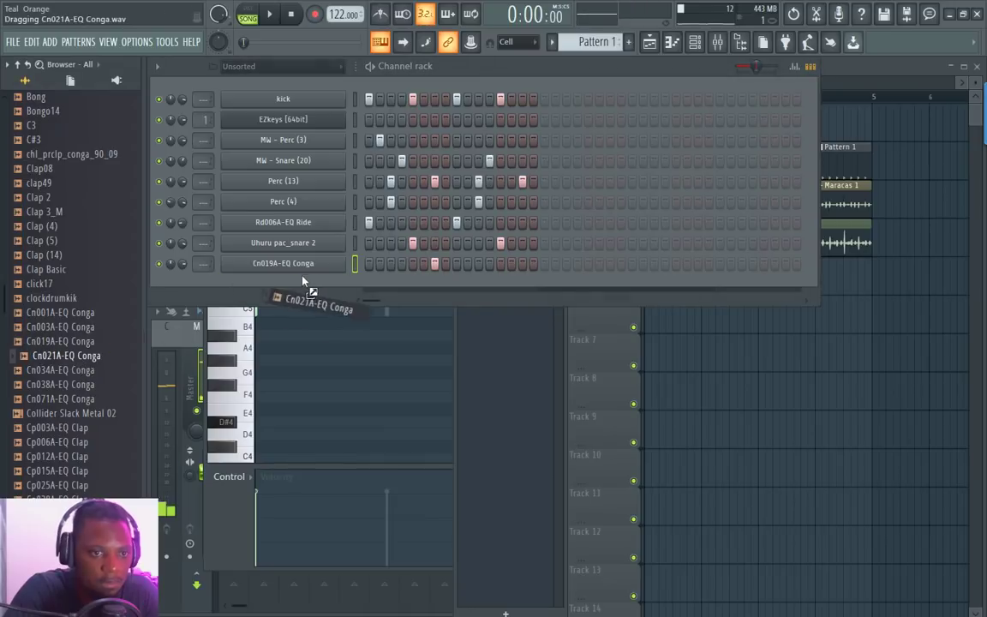
Step: Add a Cn021A-EQ Conga channel with a hit on step 8, and move the Cn019A-EQ Conga hit to step 11
{"action": "left_click_drag", "start_coordinate": [304, 281], "coordinate": [424, 282]}
{"action": "key", "text": "space"}
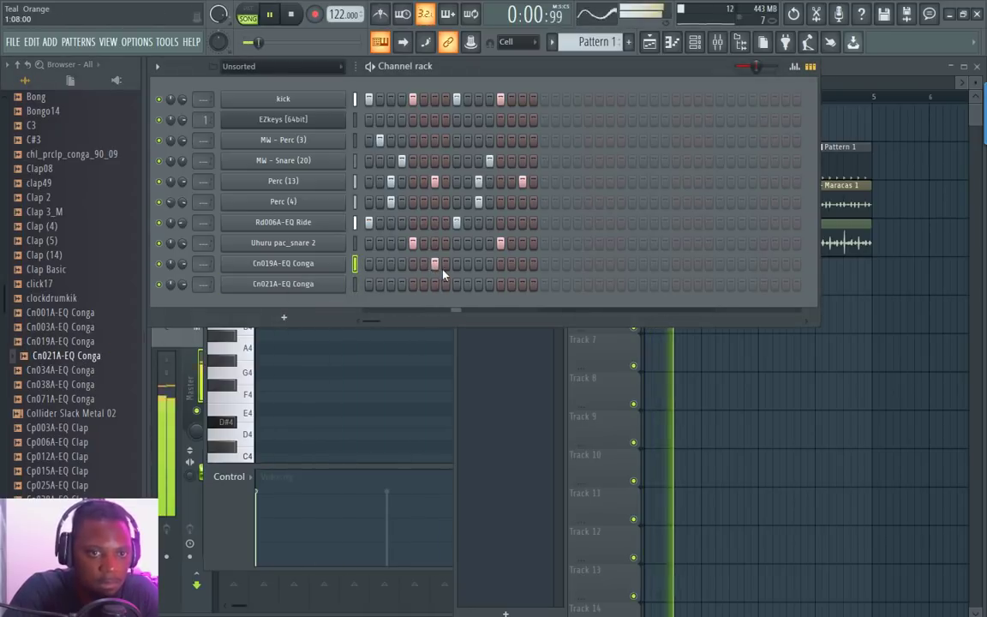
{"action": "left_click", "coordinate": [435, 264]}
{"action": "left_click", "coordinate": [446, 284]}
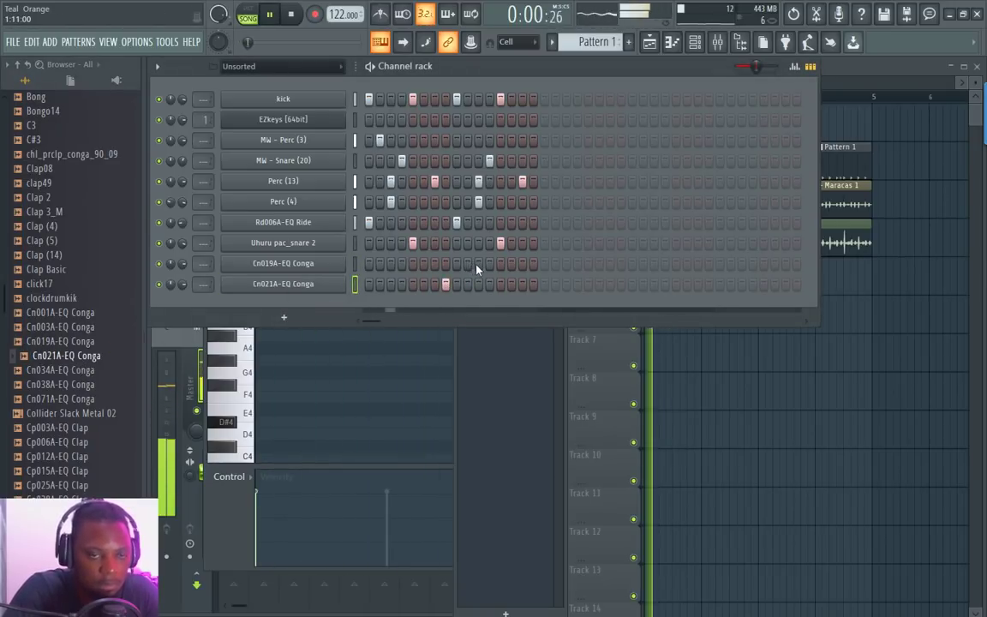
{"action": "left_click", "coordinate": [477, 266]}
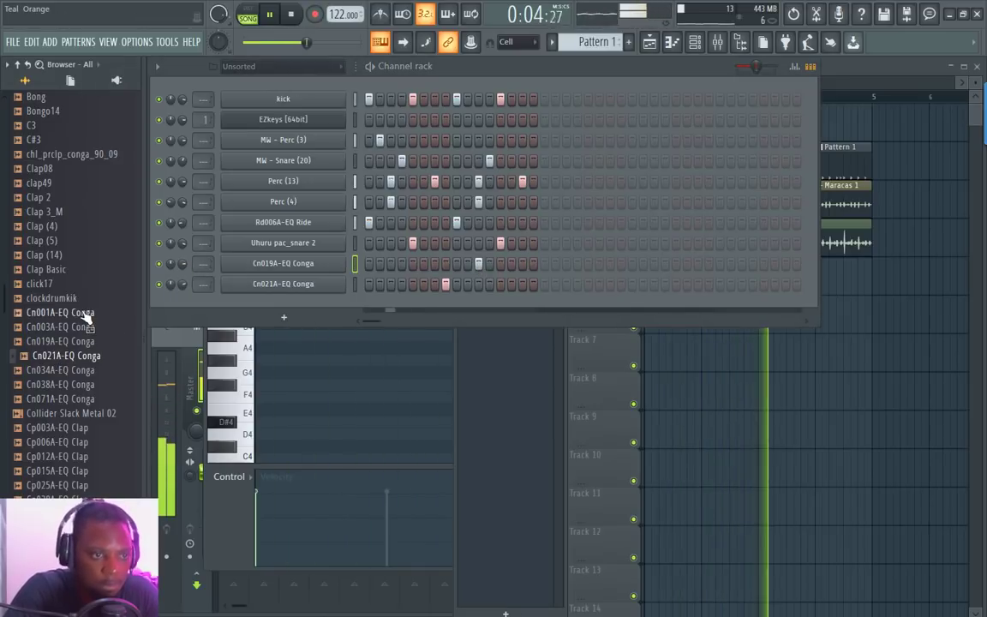
Step: Add Cn001A-EQ Conga as a new channel and place hits on steps 7 and 15
{"action": "left_click_drag", "start_coordinate": [84, 316], "coordinate": [420, 305]}
{"action": "key", "text": "space"}
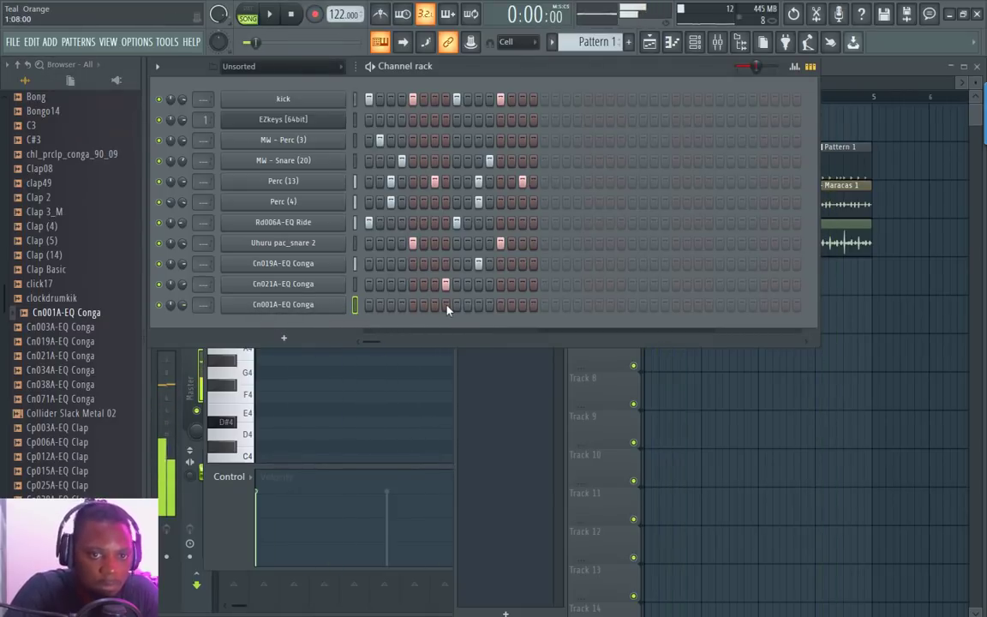
{"action": "left_click", "coordinate": [434, 305]}
{"action": "key", "text": "space"}
{"action": "left_click", "coordinate": [511, 304]}
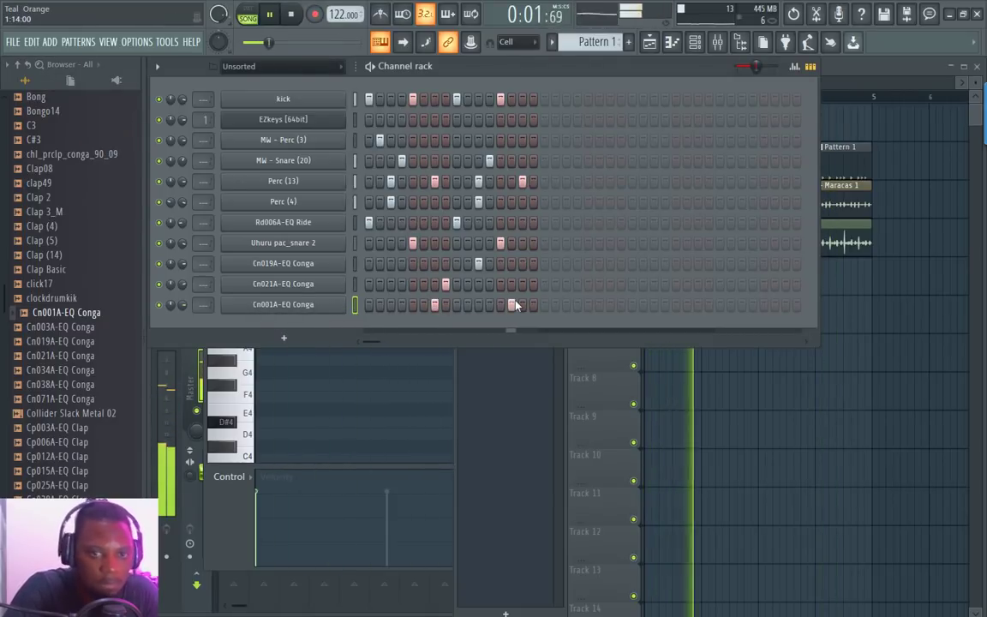
{"action": "right_click", "coordinate": [513, 305]}
{"action": "left_click", "coordinate": [524, 307]}
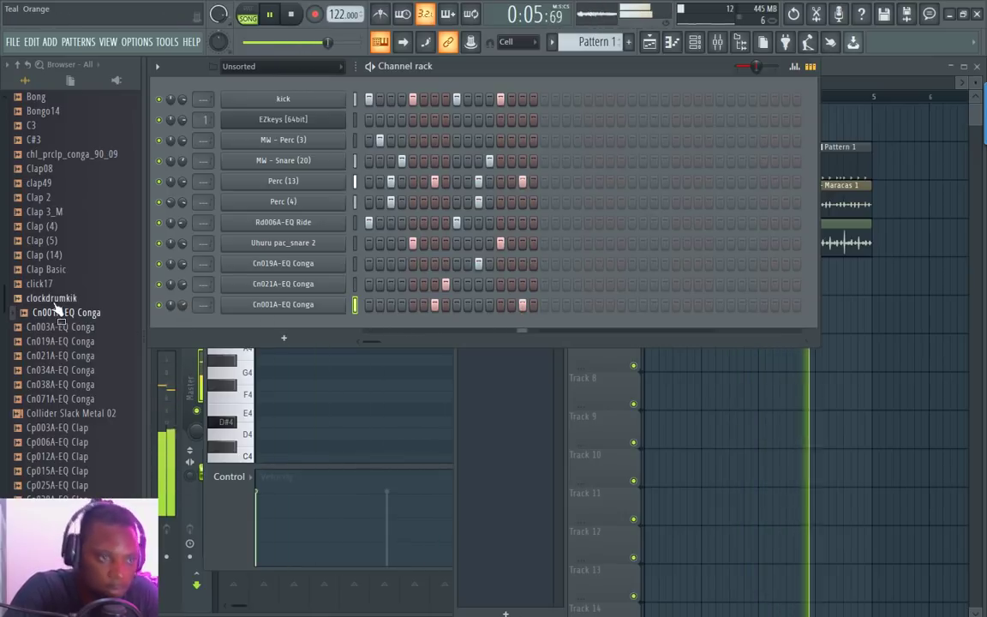
Step: Add click17 as a new channel with hits on steps 5 and 13, and normalize its sample
{"action": "left_click_drag", "start_coordinate": [51, 285], "coordinate": [364, 330]}
{"action": "left_click", "coordinate": [413, 325]}
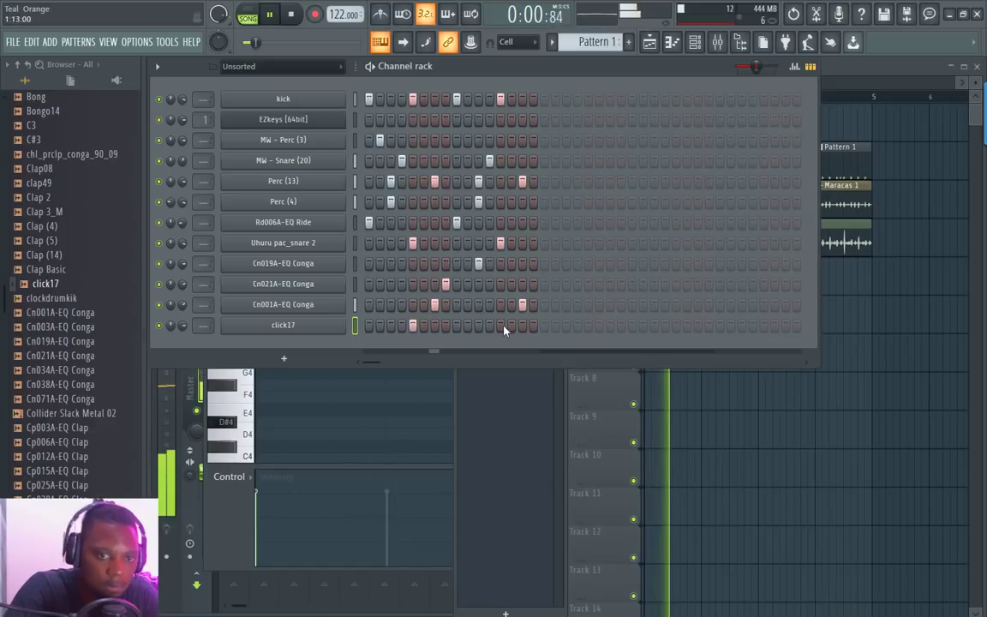
{"action": "left_click", "coordinate": [317, 326]}
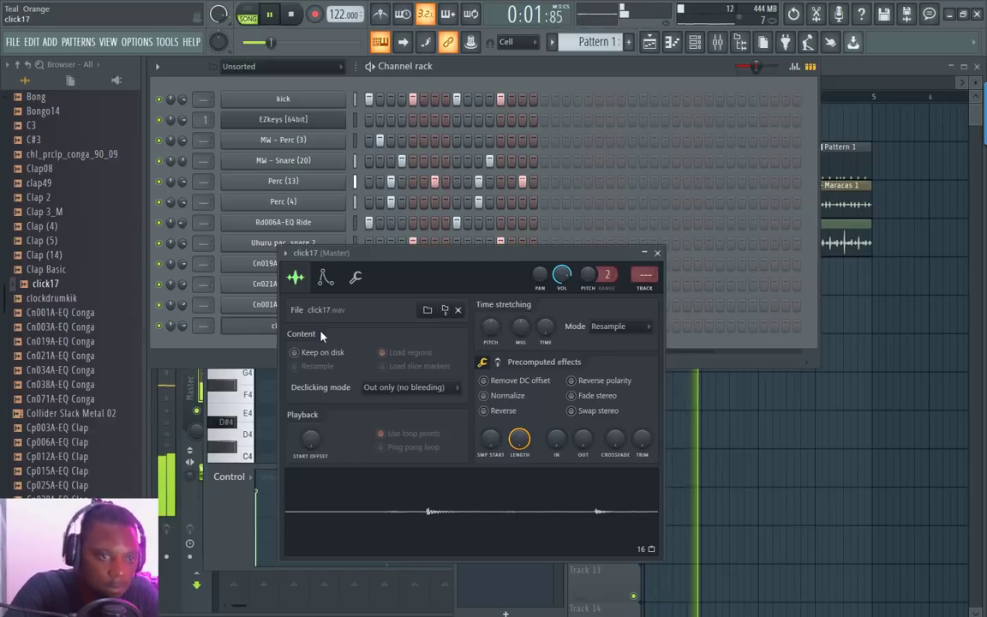
{"action": "left_click", "coordinate": [484, 396]}
{"action": "left_click", "coordinate": [657, 256]}
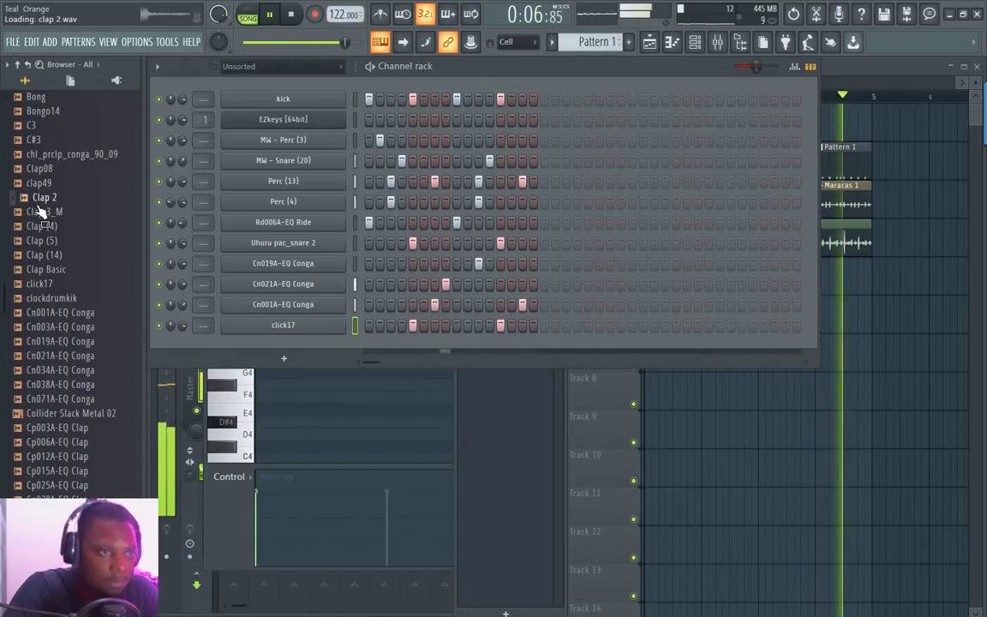
Step: Add Clap 2 as a new channel and place a hit on step 2 during playback
{"action": "scroll", "coordinate": [48, 219], "scroll_direction": "up", "scroll_amount": 2}
{"action": "left_click_drag", "start_coordinate": [47, 286], "coordinate": [257, 360]}
{"action": "key", "text": "space"}
{"action": "key", "text": "space"}
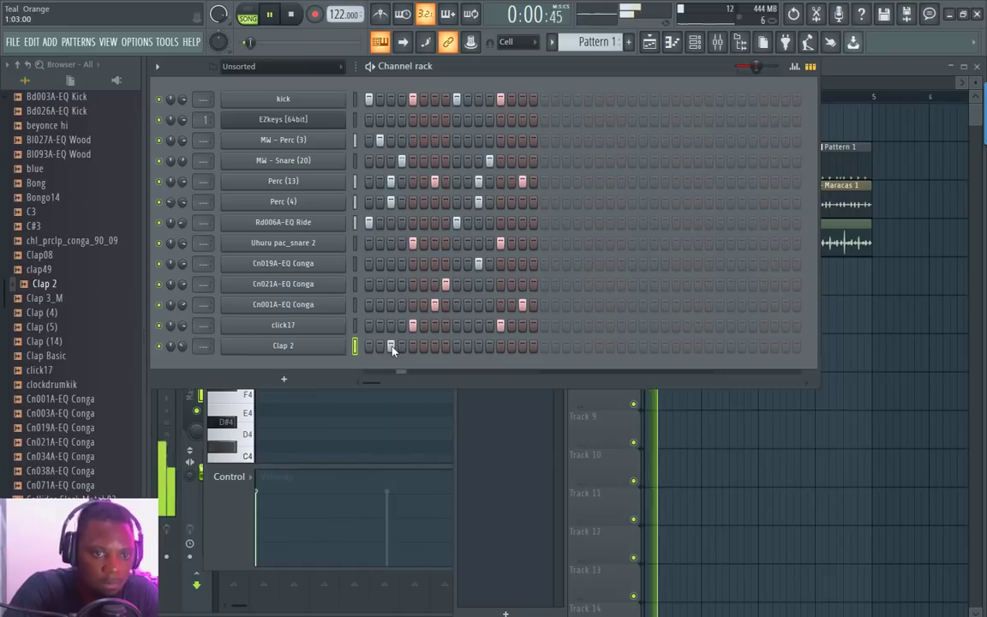
{"action": "left_click", "coordinate": [380, 346]}
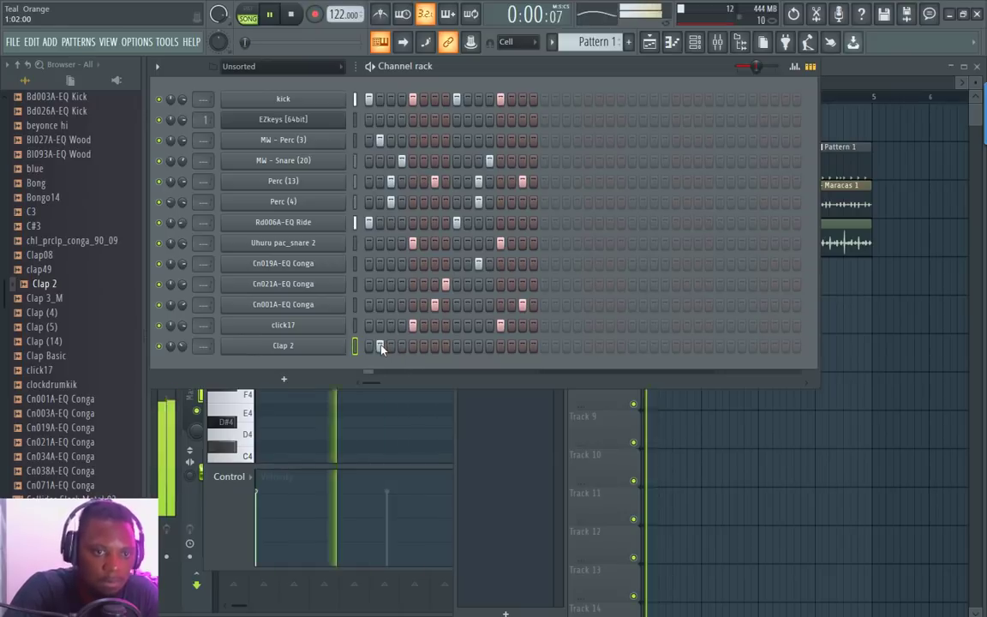
Step: Place a second Clap 2 hit on step 10 and audition the Clap (4) and beyonce hi samples
{"action": "left_click", "coordinate": [467, 345]}
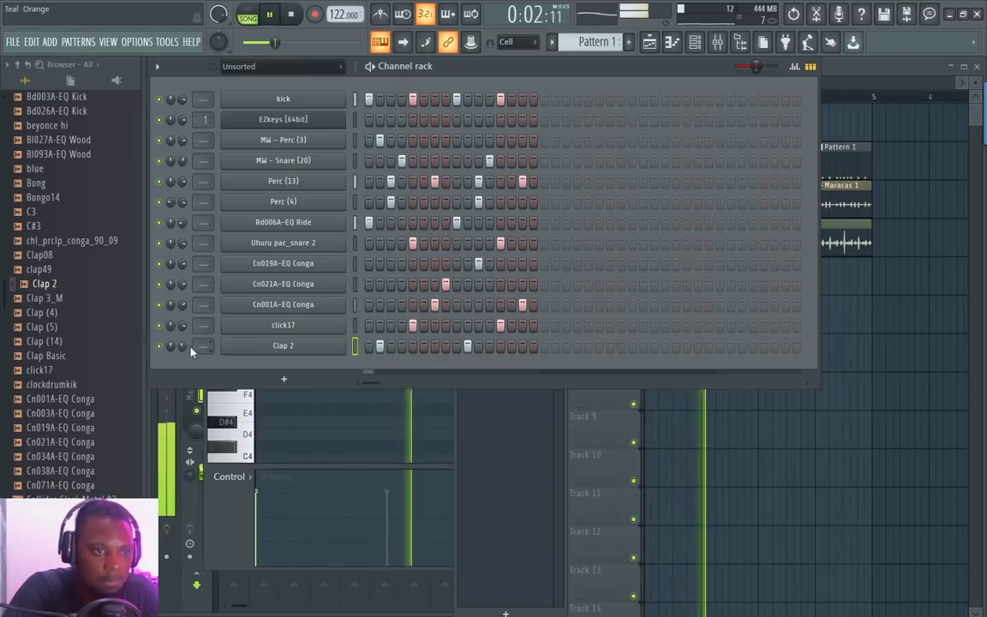
{"action": "left_click", "coordinate": [54, 314]}
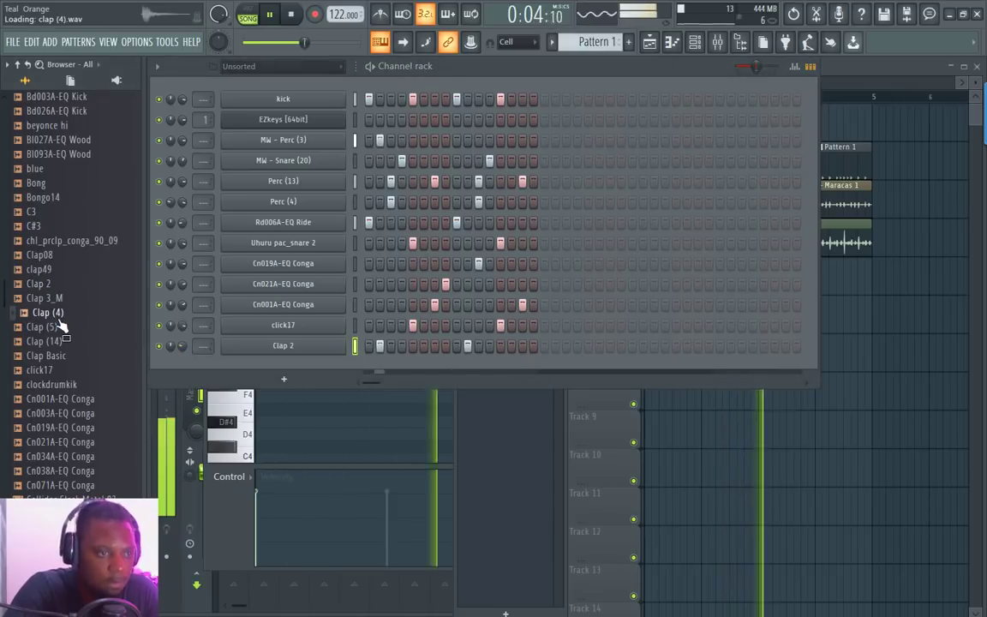
{"action": "scroll", "coordinate": [61, 323], "scroll_direction": "up", "scroll_amount": 4}
{"action": "left_click", "coordinate": [82, 300]}
{"action": "scroll", "coordinate": [80, 302], "scroll_direction": "up", "scroll_amount": 1}
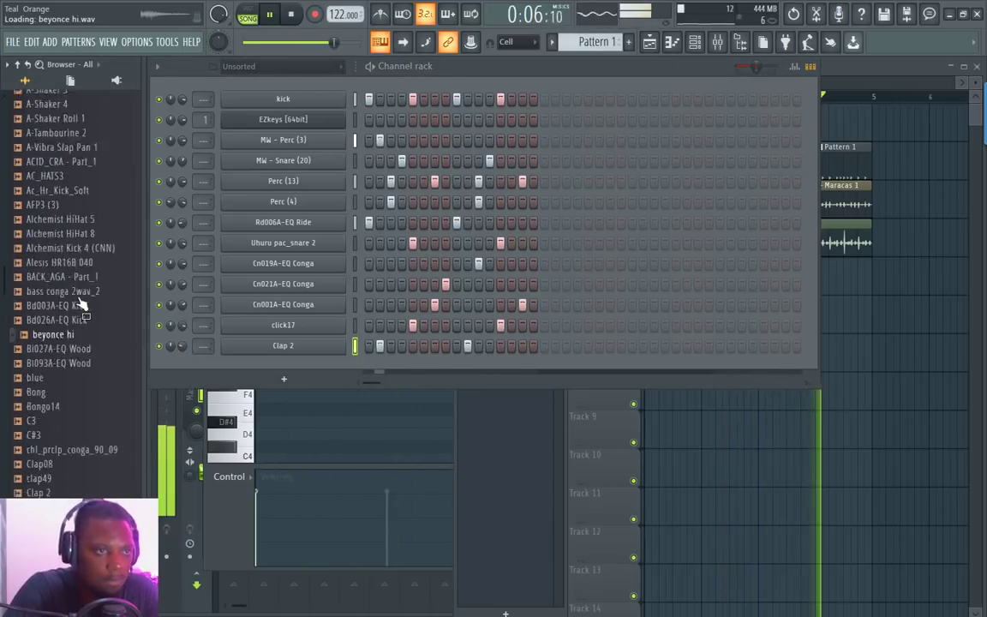
Step: Add beyonce hi as a new channel and fill it with a hit every 2 steps
{"action": "scroll", "coordinate": [81, 304], "scroll_direction": "up", "scroll_amount": 3}
{"action": "left_click_drag", "start_coordinate": [77, 471], "coordinate": [318, 365]}
{"action": "right_click", "coordinate": [300, 366]}
{"action": "mouse_move", "coordinate": [375, 378]}
{"action": "left_click", "coordinate": [502, 412]}
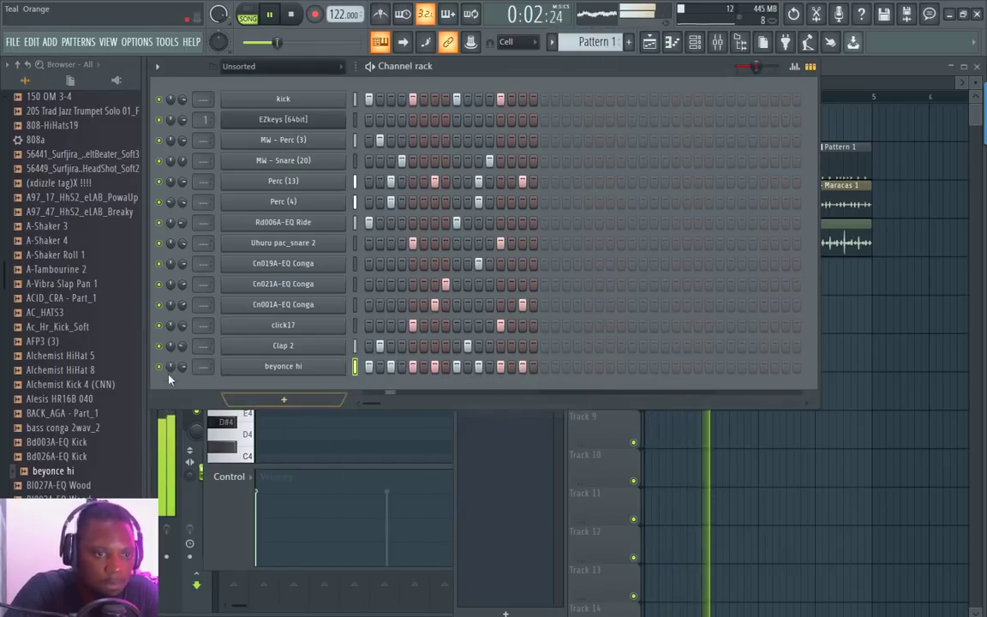
Step: Route beyonce hi to mixer track 2 with its low frequencies cut by 18 dB, and lower its channel volume to about 26%
{"action": "left_click", "coordinate": [272, 368]}
{"action": "left_click", "coordinate": [535, 175]}
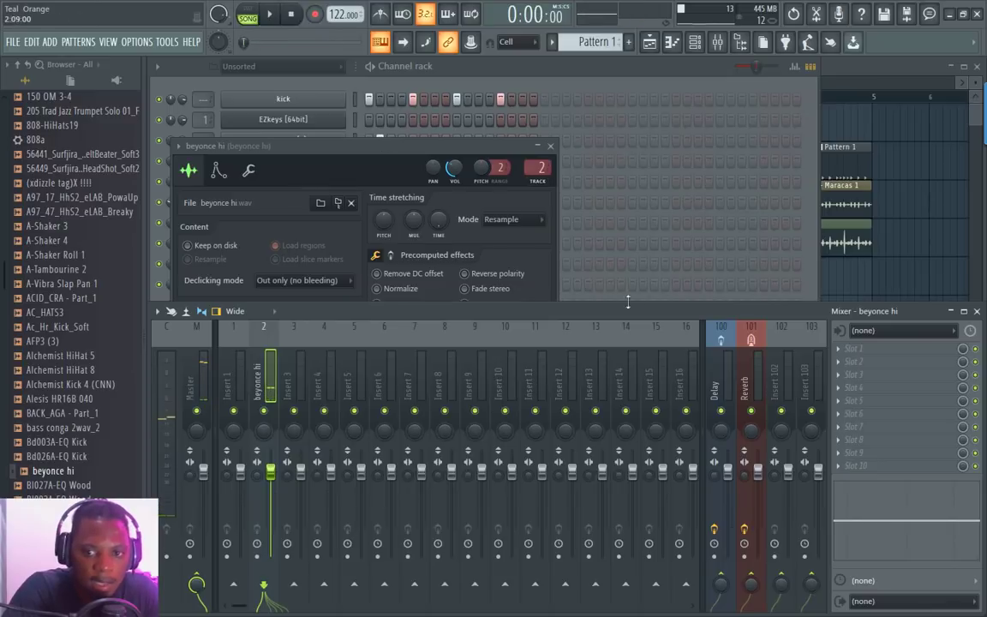
{"action": "left_click_drag", "start_coordinate": [756, 317], "coordinate": [735, 267]}
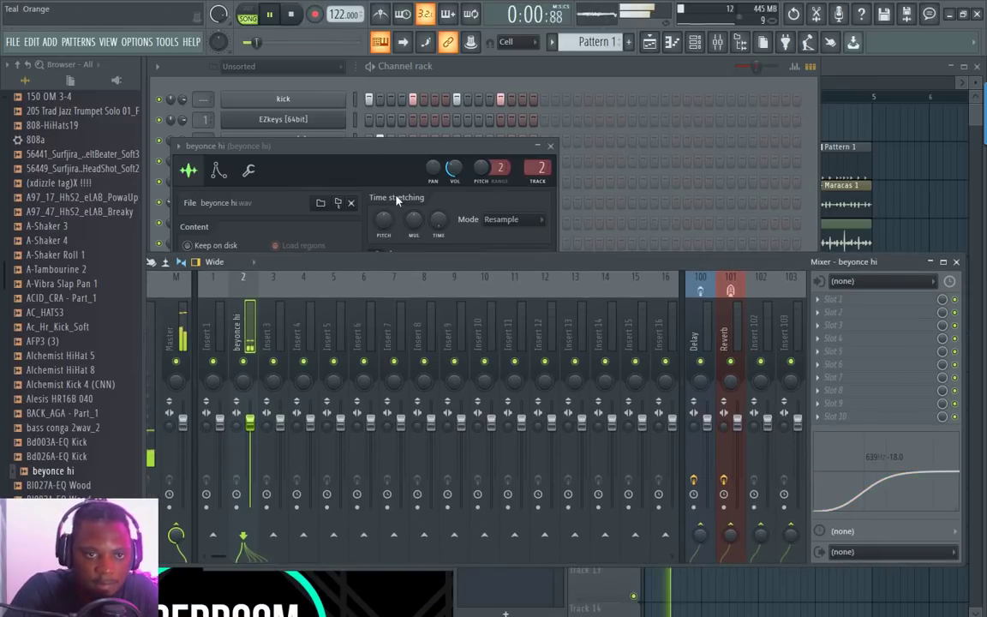
{"action": "left_click", "coordinate": [457, 171]}
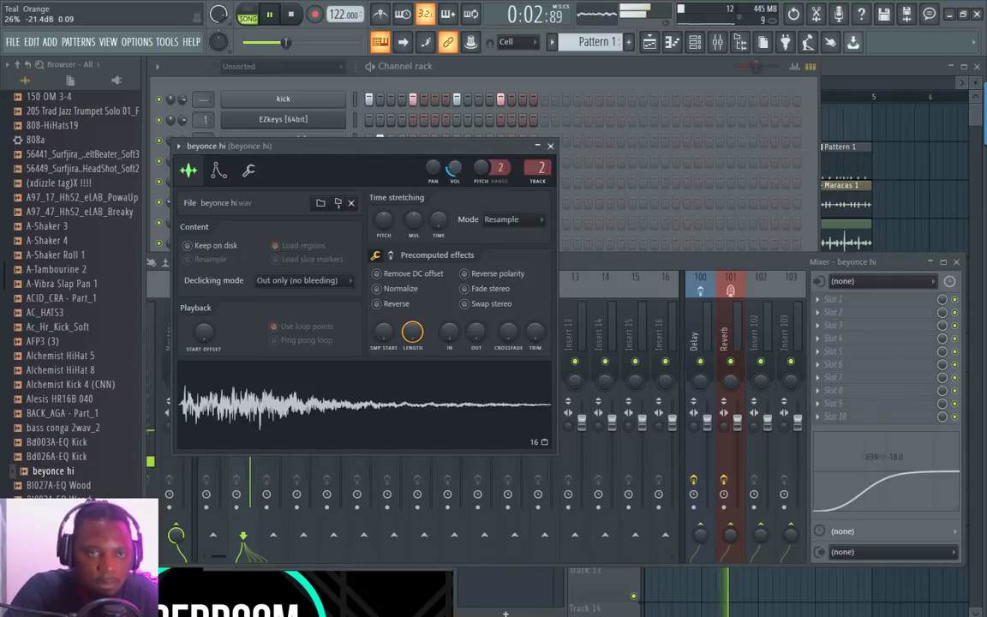
Step: Add A-Shaker 3 as a new channel, fill it with a hit every 4 steps, and lower its volume to about 49%
{"action": "left_click", "coordinate": [479, 75]}
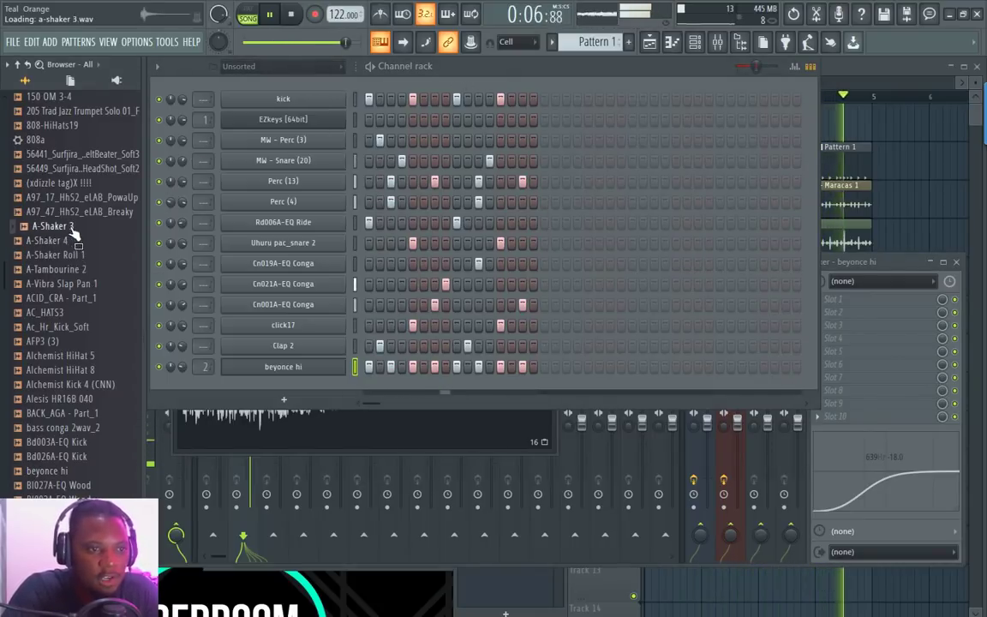
{"action": "left_click_drag", "start_coordinate": [352, 42], "coordinate": [243, 42]}
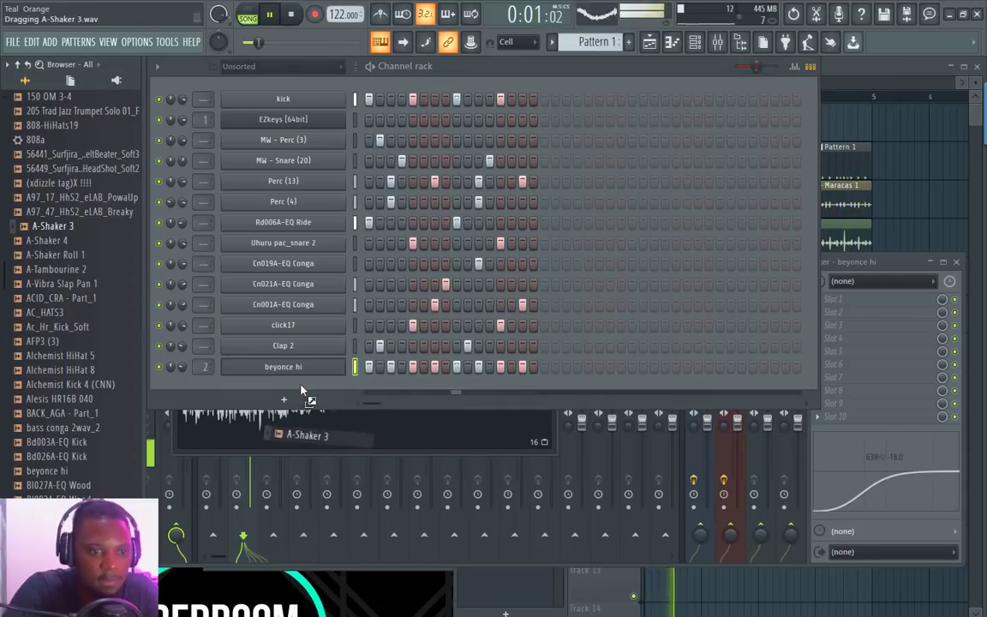
{"action": "left_click_drag", "start_coordinate": [302, 390], "coordinate": [309, 393]}
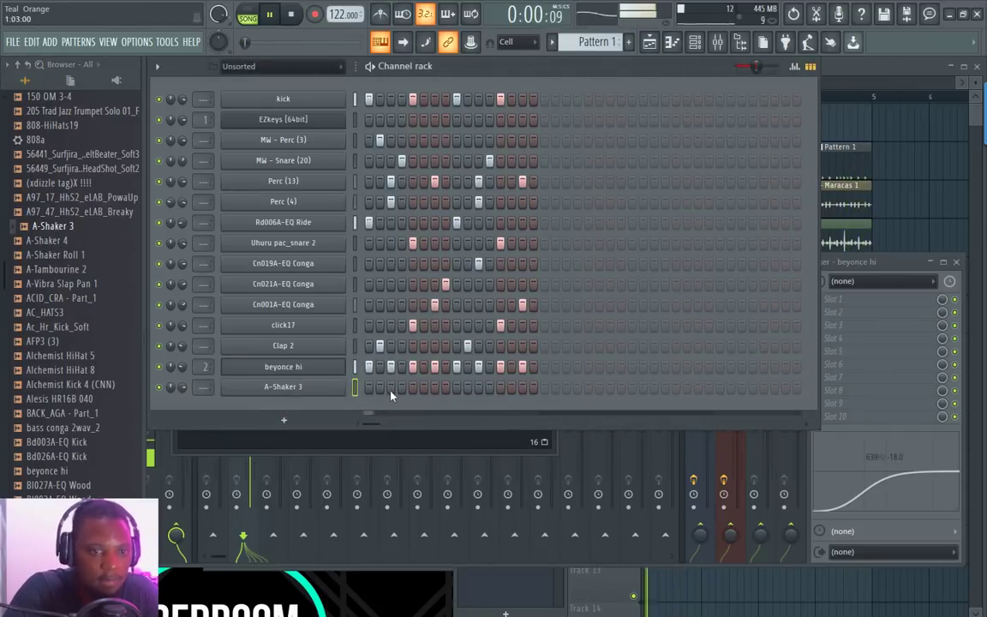
{"action": "right_click", "coordinate": [348, 383]}
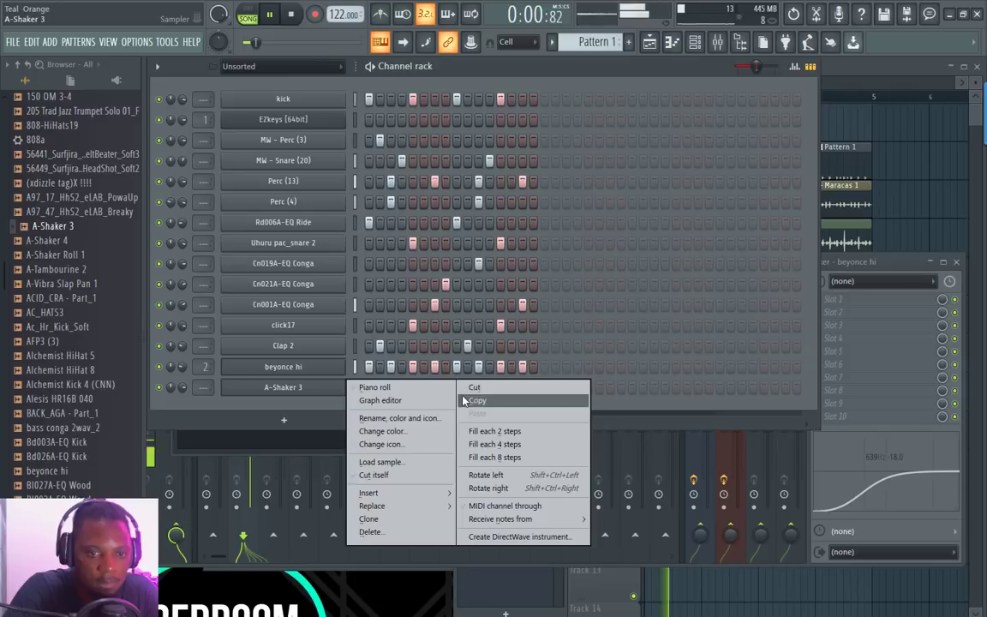
{"action": "left_click", "coordinate": [502, 444]}
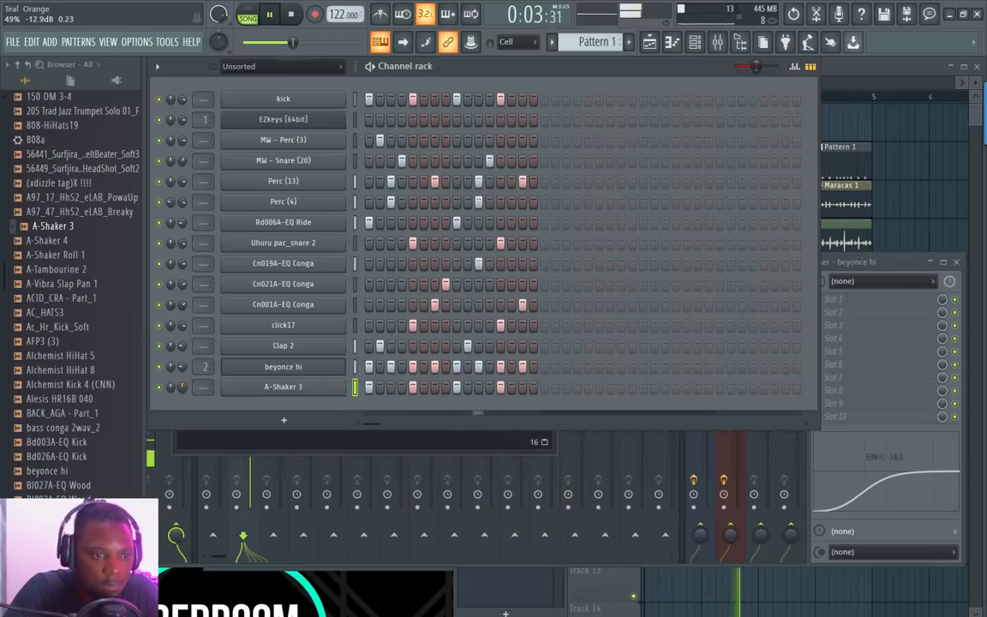
Step: Add A-Shaker Roll 1 as a new channel and place a hit on step 11
{"action": "left_click", "coordinate": [48, 243]}
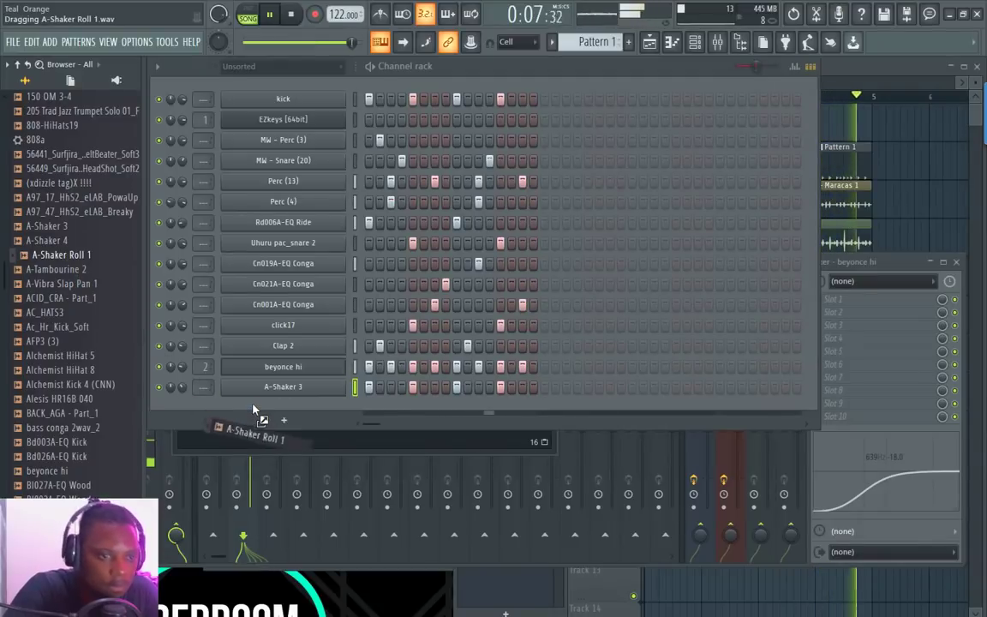
{"action": "left_click_drag", "start_coordinate": [254, 410], "coordinate": [283, 408]}
{"action": "left_click", "coordinate": [477, 408]}
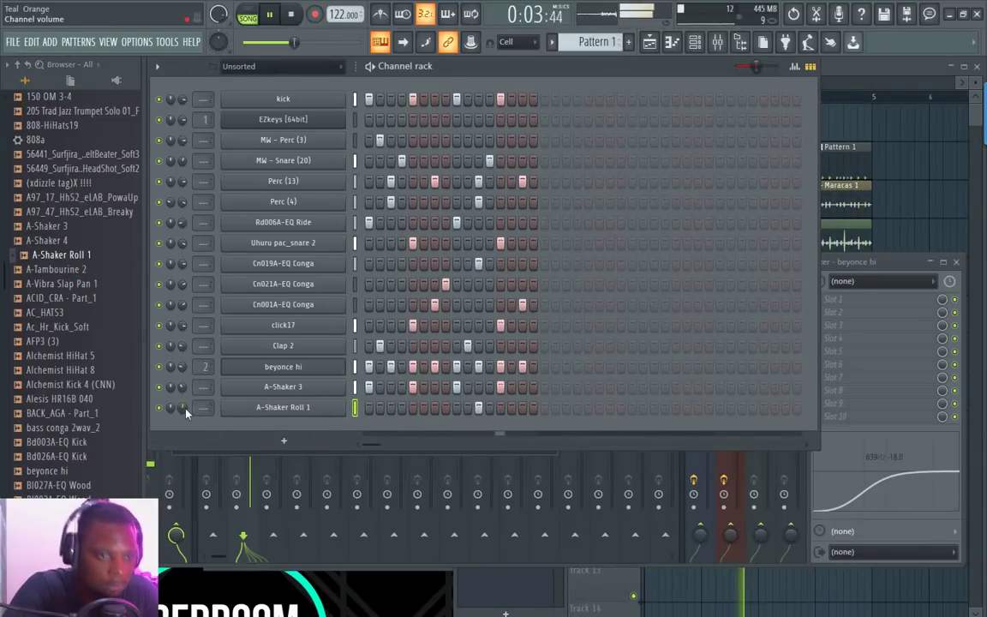
Step: Audition the 115 Funk Congas 03 and 120 LB 16th loops, and play back the arrangement
{"action": "scroll", "coordinate": [64, 311], "scroll_direction": "up", "scroll_amount": 6}
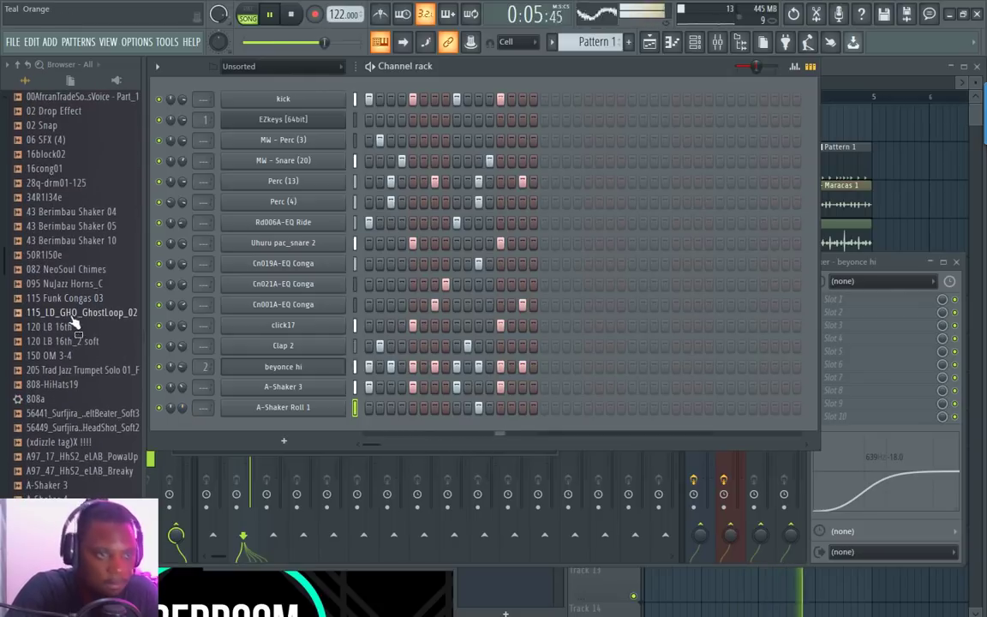
{"action": "left_click", "coordinate": [840, 61]}
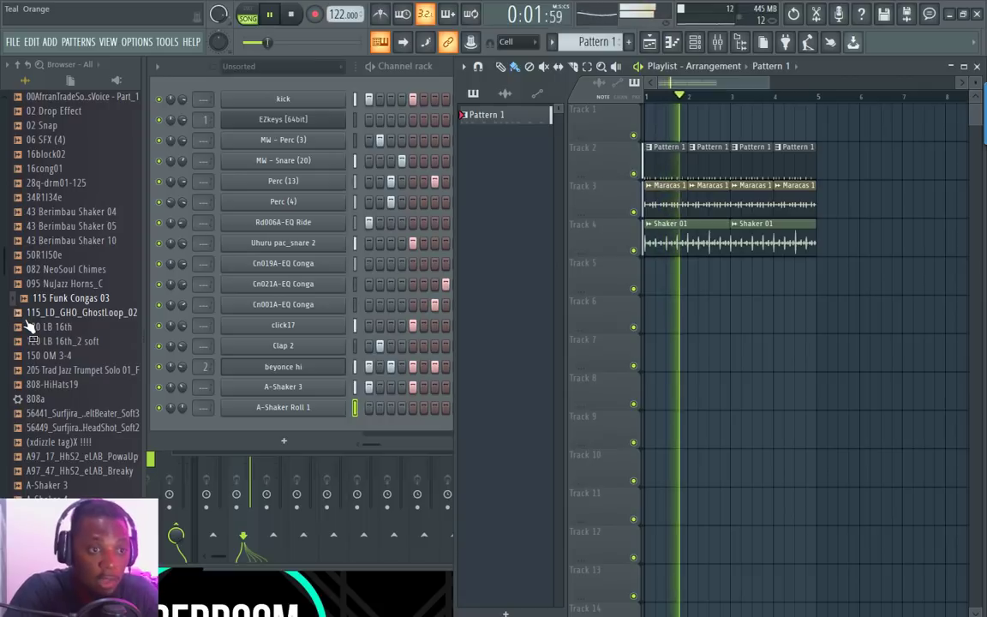
{"action": "key", "text": "space"}
{"action": "left_click", "coordinate": [86, 327]}
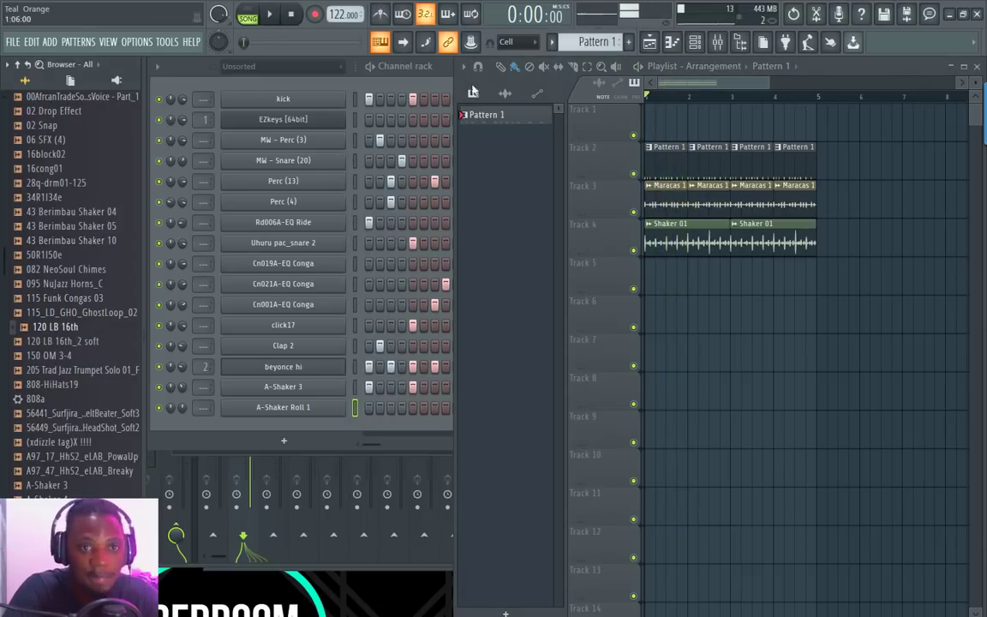
{"action": "key", "text": "space"}
{"action": "left_click", "coordinate": [192, 75]}
{"action": "left_click", "coordinate": [902, 81]}
{"action": "key", "text": "space"}
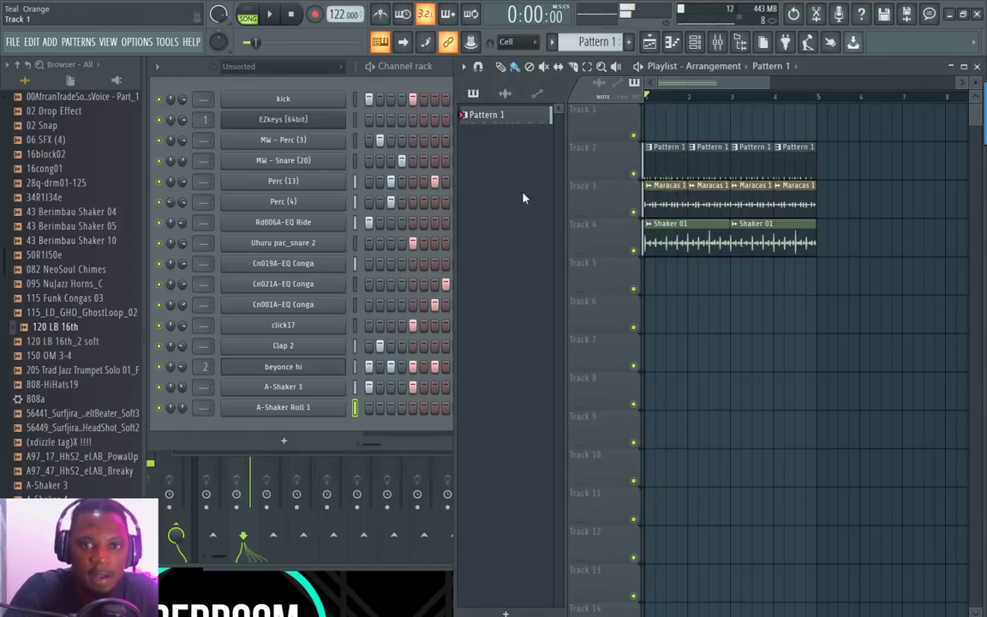
Step: Create Pattern 2 and open the EZkeys channel's piano roll in it
{"action": "key", "text": "F4"}
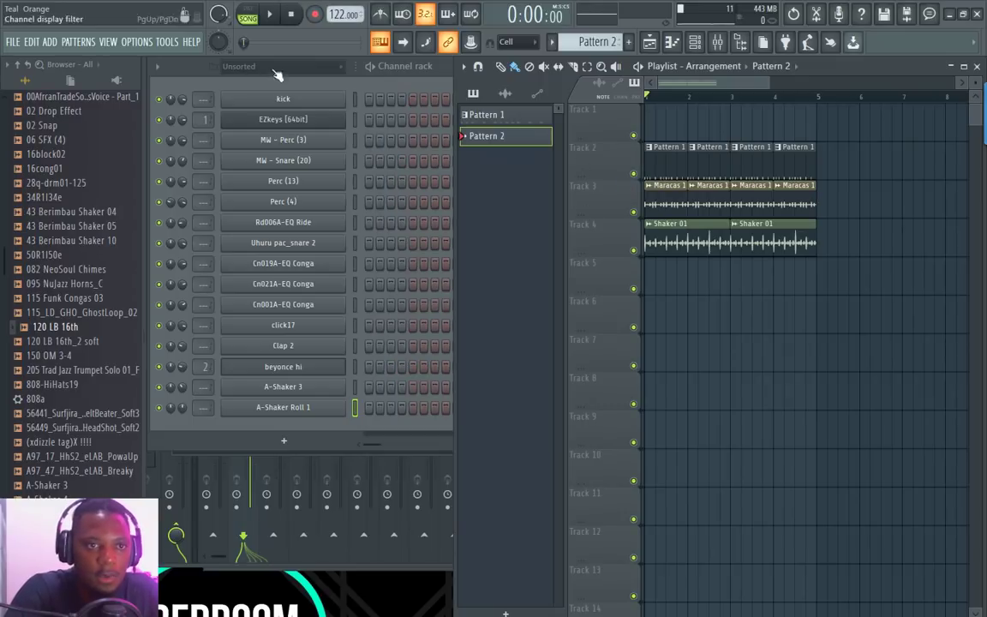
{"action": "left_click", "coordinate": [189, 78]}
{"action": "scroll", "coordinate": [60, 214], "scroll_direction": "up", "scroll_amount": 10}
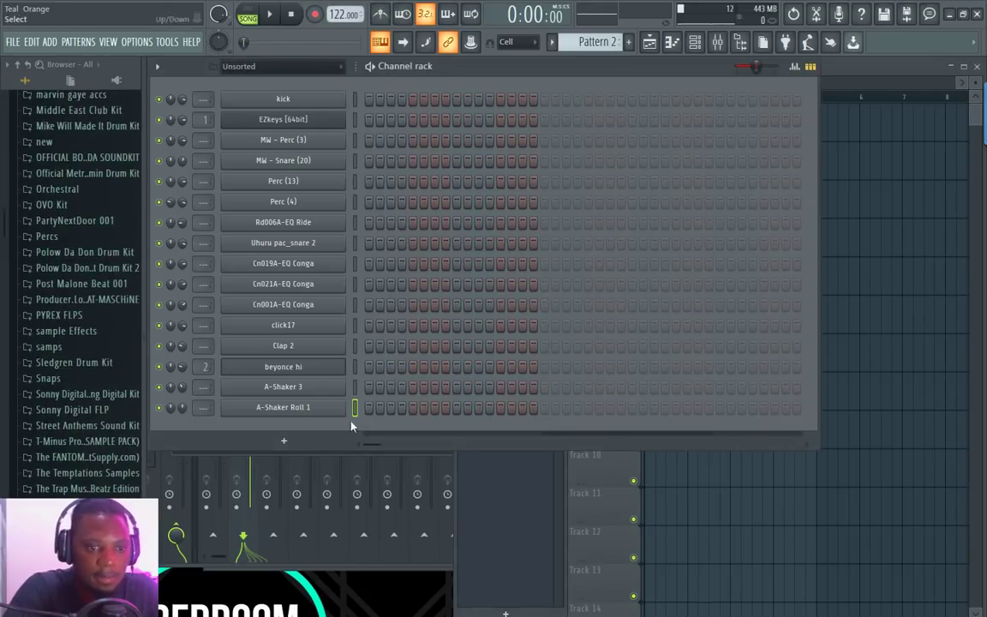
{"action": "left_click", "coordinate": [284, 441]}
{"action": "left_click", "coordinate": [709, 74]}
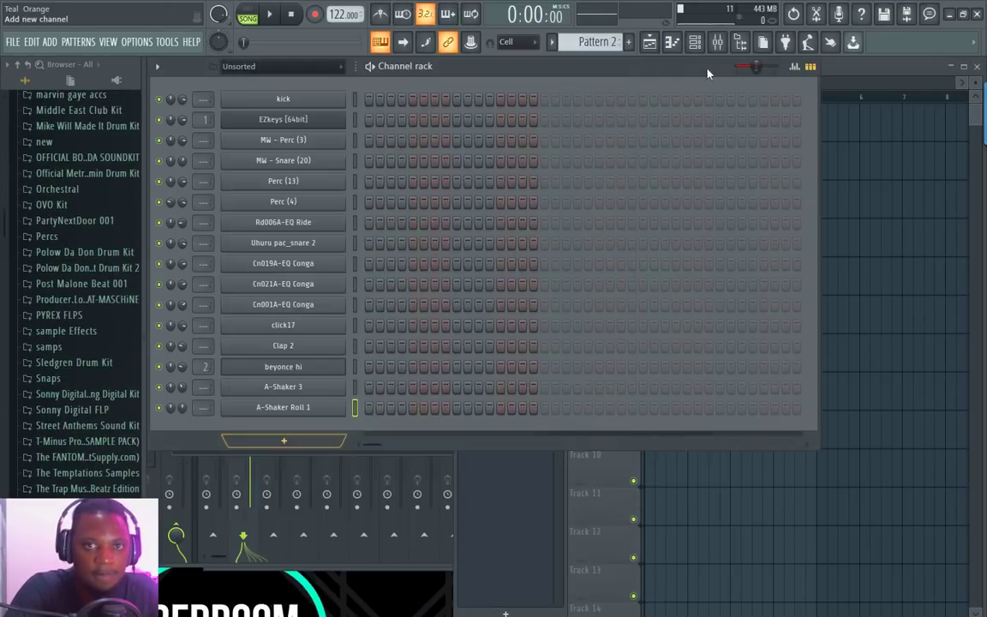
{"action": "left_click", "coordinate": [302, 124]}
{"action": "right_click", "coordinate": [302, 124]}
{"action": "left_click", "coordinate": [377, 122]}
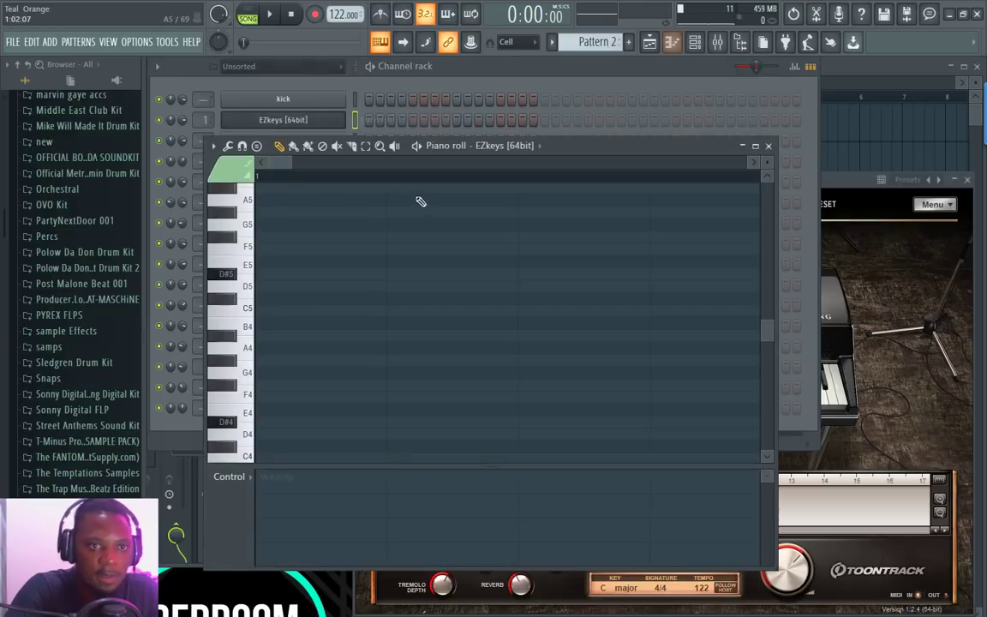
Step: Stamp a Minor 9th chord rooted on A3 at bar 1 and lengthen its notes to two bars
{"action": "scroll", "coordinate": [447, 166], "scroll_direction": "down", "scroll_amount": 5}
{"action": "scroll", "coordinate": [448, 181], "scroll_direction": "down", "scroll_amount": 10}
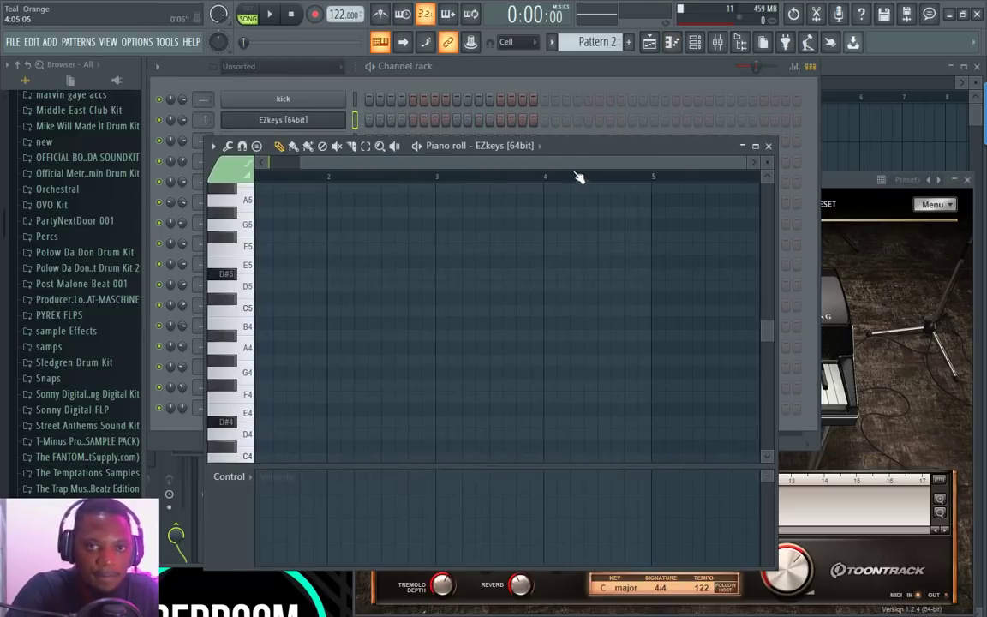
{"action": "left_click_drag", "start_coordinate": [575, 167], "coordinate": [313, 171]}
{"action": "scroll", "coordinate": [313, 174], "scroll_direction": "up", "scroll_amount": 3}
{"action": "left_click", "coordinate": [257, 146]}
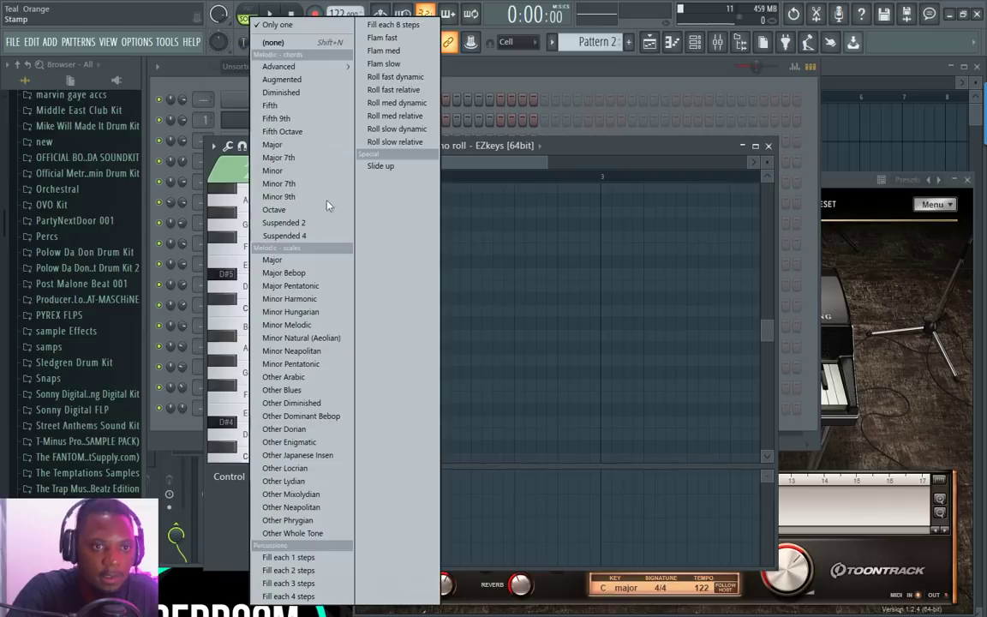
{"action": "left_click", "coordinate": [287, 183]}
{"action": "left_click", "coordinate": [256, 146]}
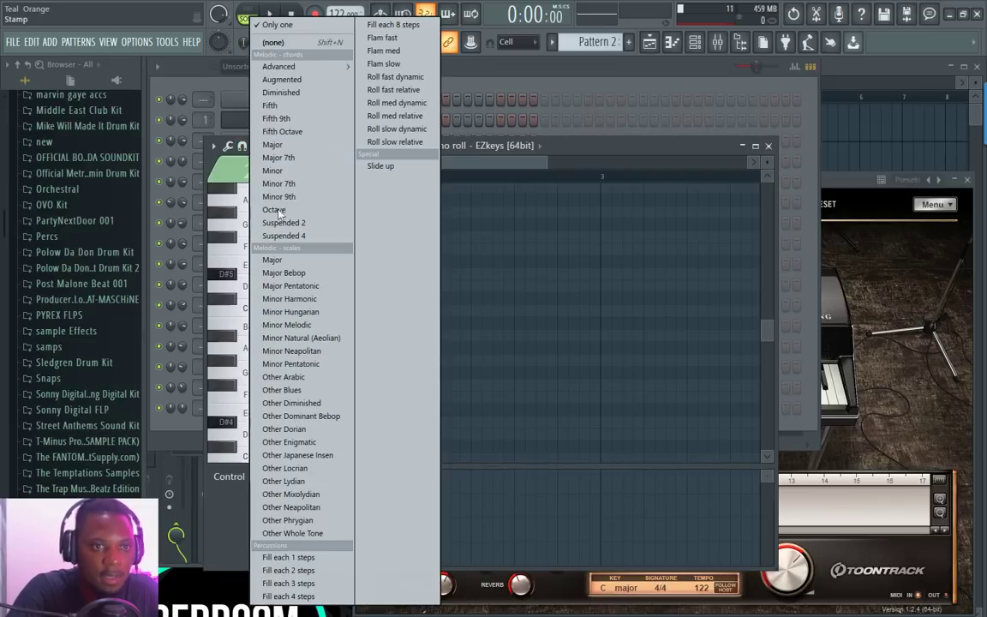
{"action": "left_click", "coordinate": [302, 196]}
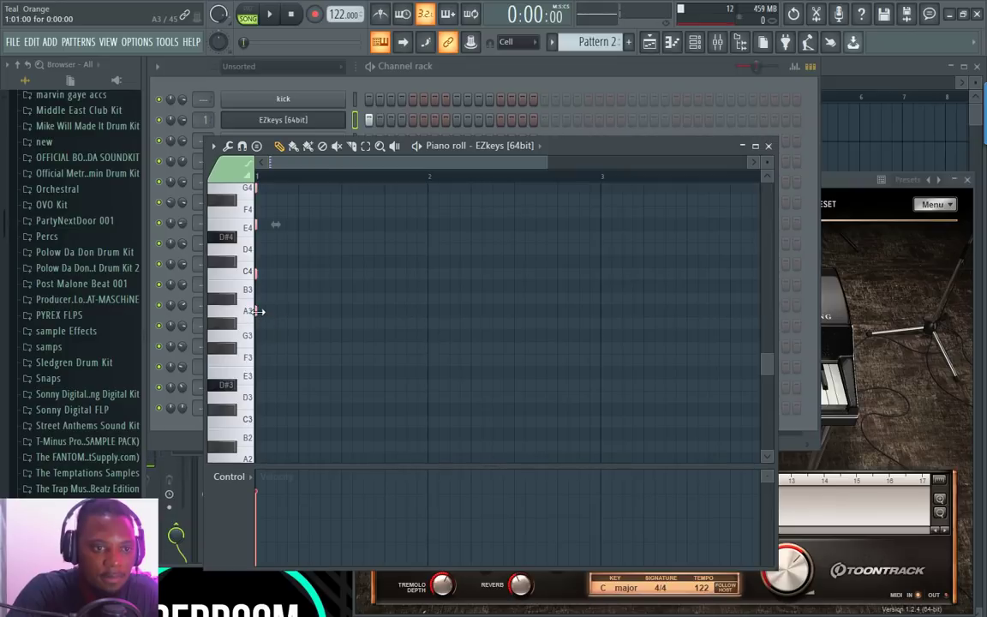
{"action": "left_click_drag", "start_coordinate": [258, 311], "coordinate": [611, 312]}
{"action": "scroll", "coordinate": [411, 233], "scroll_direction": "up", "scroll_amount": 2}
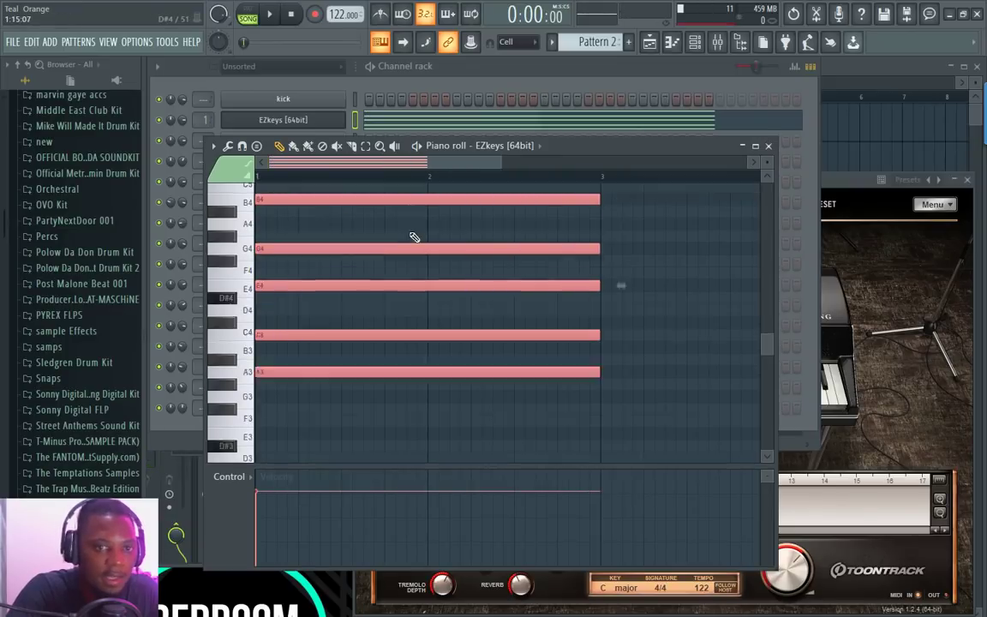
{"action": "scroll", "coordinate": [414, 237], "scroll_direction": "up", "scroll_amount": 1}
{"action": "scroll", "coordinate": [379, 169], "scroll_direction": "down", "scroll_amount": 3}
{"action": "scroll", "coordinate": [335, 162], "scroll_direction": "up", "scroll_amount": 2}
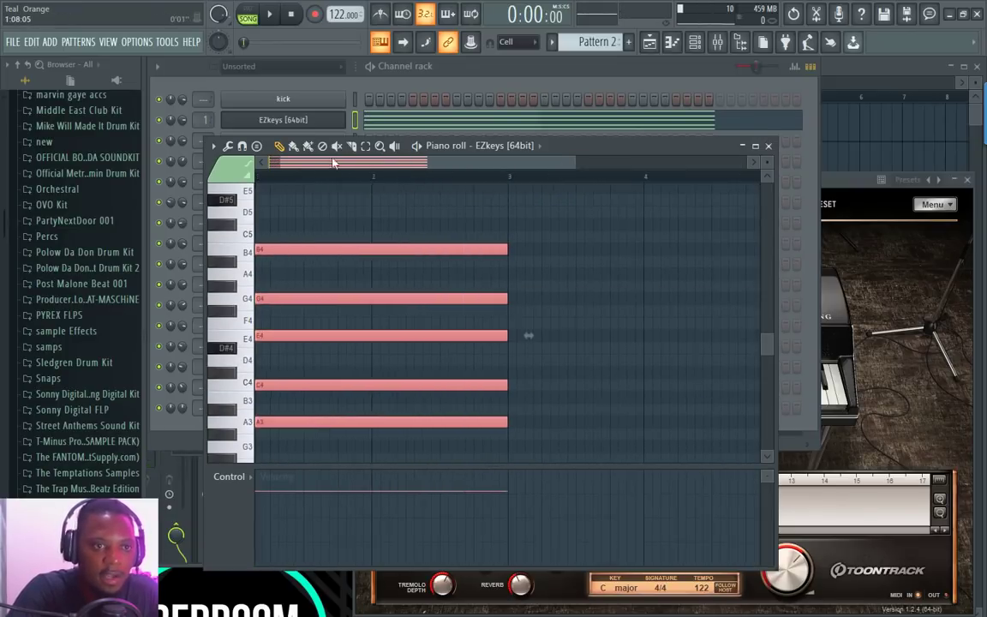
{"action": "scroll", "coordinate": [503, 204], "scroll_direction": "down", "scroll_amount": 1}
{"action": "scroll", "coordinate": [433, 172], "scroll_direction": "down", "scroll_amount": 1}
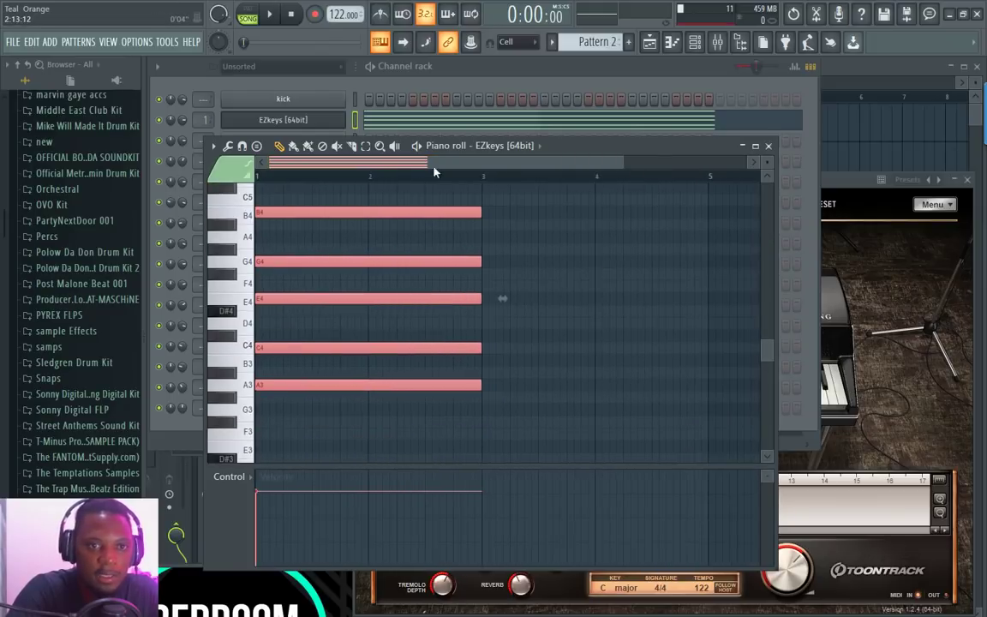
{"action": "scroll", "coordinate": [310, 172], "scroll_direction": "up", "scroll_amount": 2}
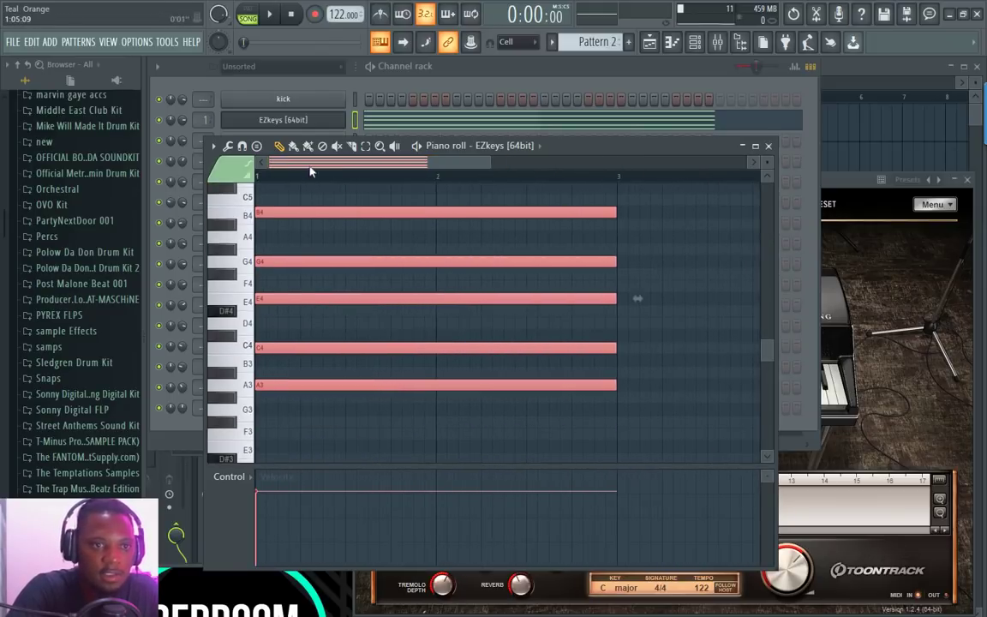
{"action": "left_click", "coordinate": [479, 76]}
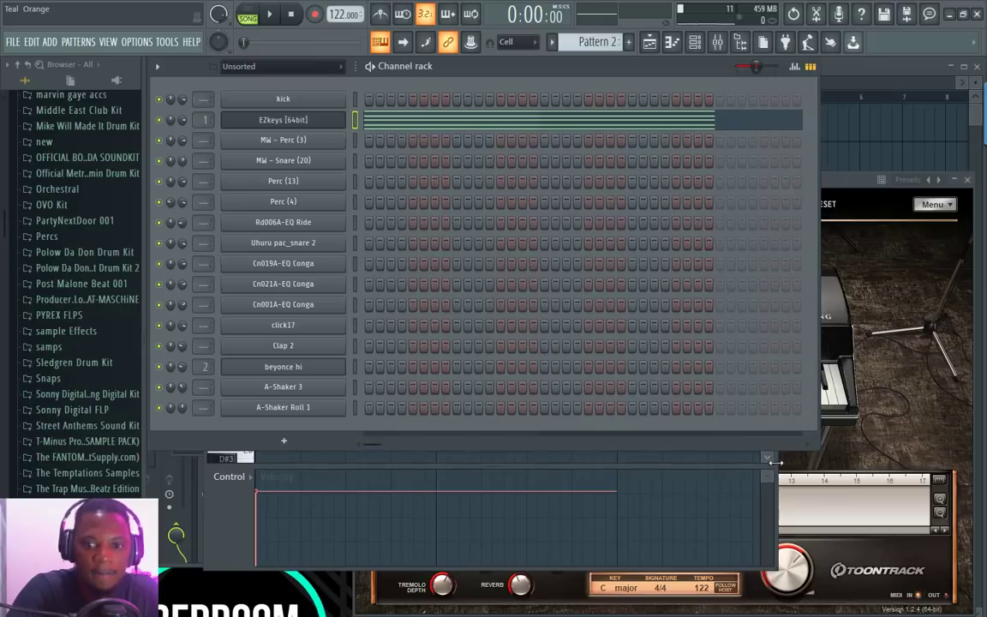
{"action": "left_click", "coordinate": [775, 462]}
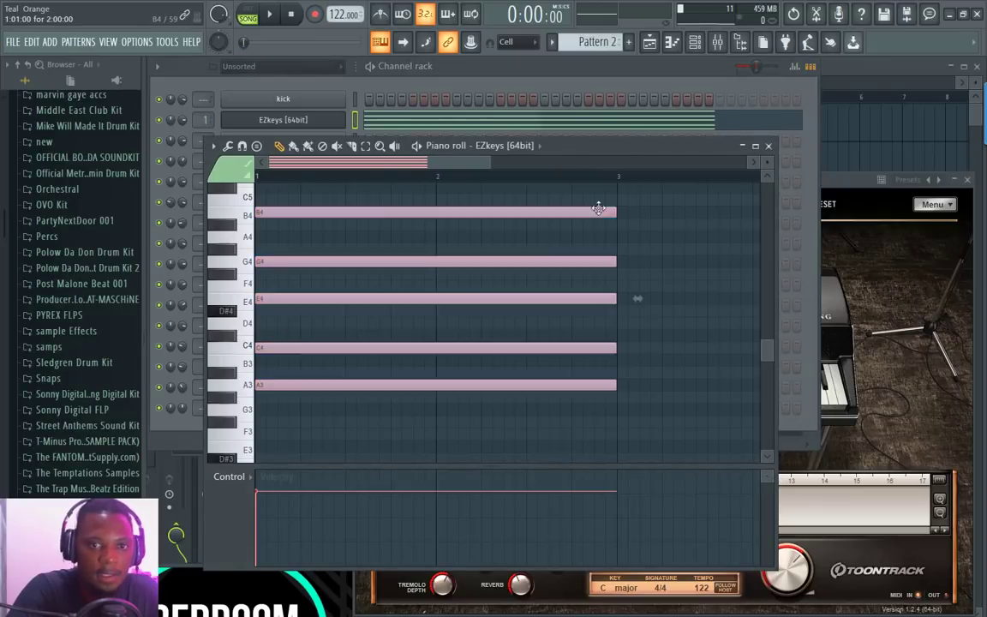
Step: Transpose the EZkeys chord down three semitones so its root is F#3, and audition Pattern 2 in pattern mode
{"action": "left_click_drag", "start_coordinate": [272, 212], "coordinate": [276, 250]}
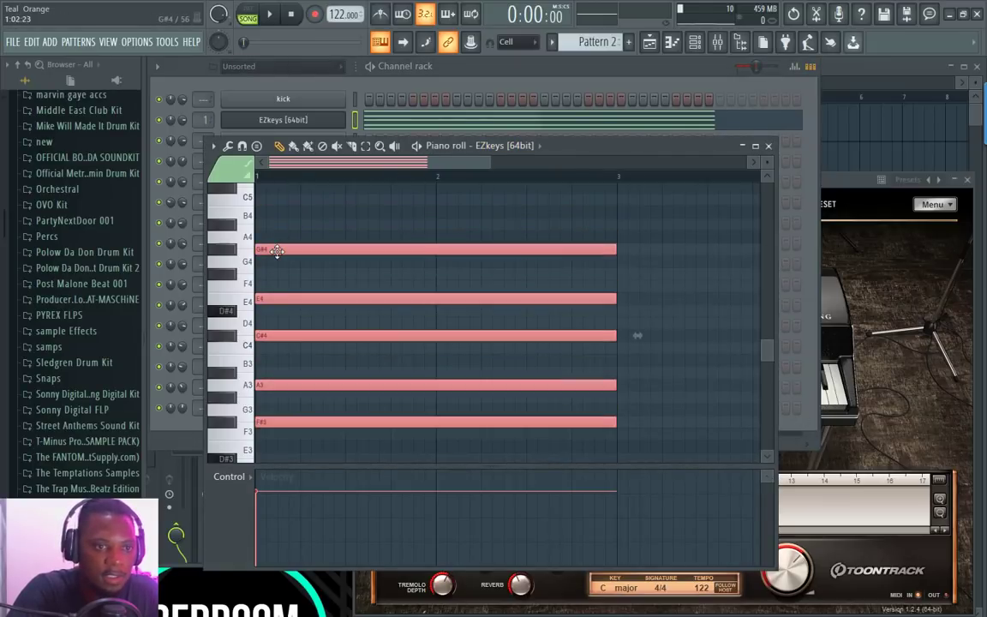
{"action": "left_click", "coordinate": [251, 20]}
{"action": "key", "text": "space"}
{"action": "scroll", "coordinate": [291, 302], "scroll_direction": "down", "scroll_amount": 4}
{"action": "key", "text": "space"}
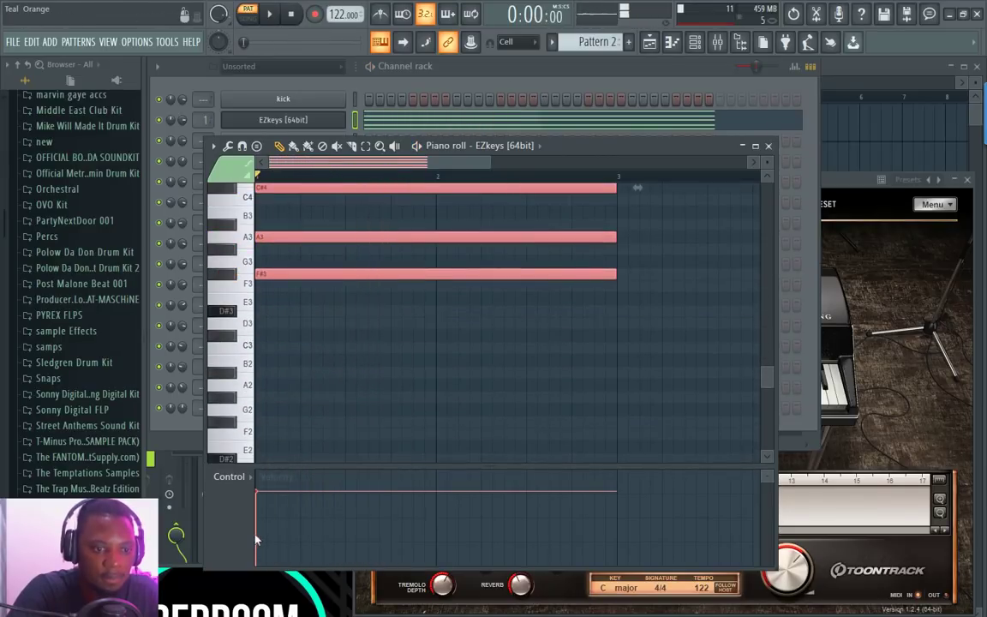
Step: Lower the velocity of all the chord notes to about a quarter of the range and audition the chord
{"action": "left_click", "coordinate": [258, 541]}
{"action": "key", "text": "space"}
{"action": "key", "text": "space"}
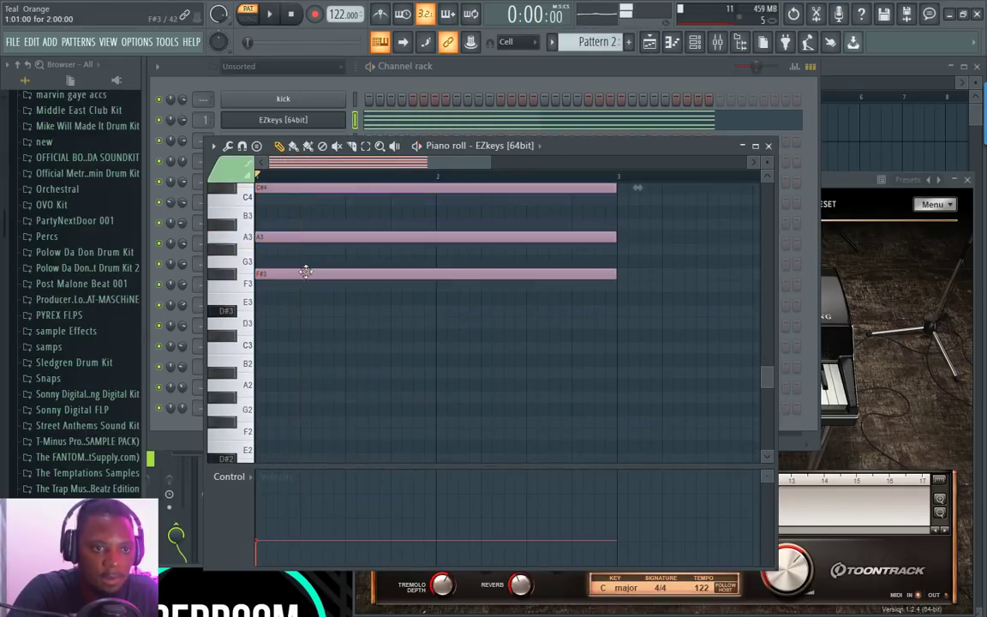
Step: Deselect the EZkeys chord notes and audition Pattern 2 at the new velocity
{"action": "left_click", "coordinate": [304, 260]}
{"action": "key", "text": "space"}
{"action": "scroll", "coordinate": [424, 273], "scroll_direction": "up", "scroll_amount": 2}
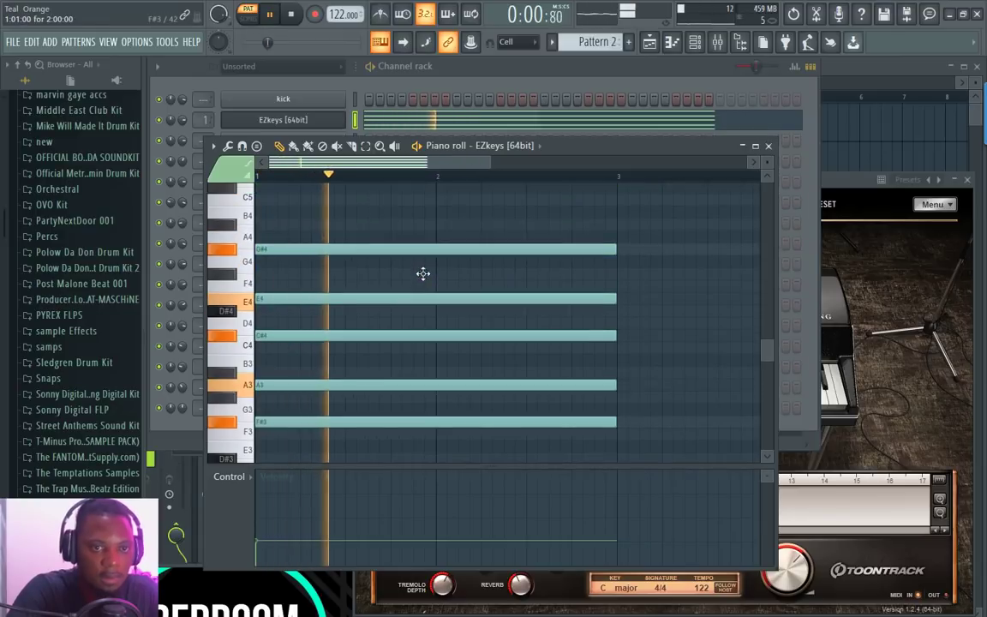
{"action": "scroll", "coordinate": [442, 191], "scroll_direction": "down", "scroll_amount": 1}
{"action": "left_click_drag", "start_coordinate": [491, 162], "coordinate": [639, 162]}
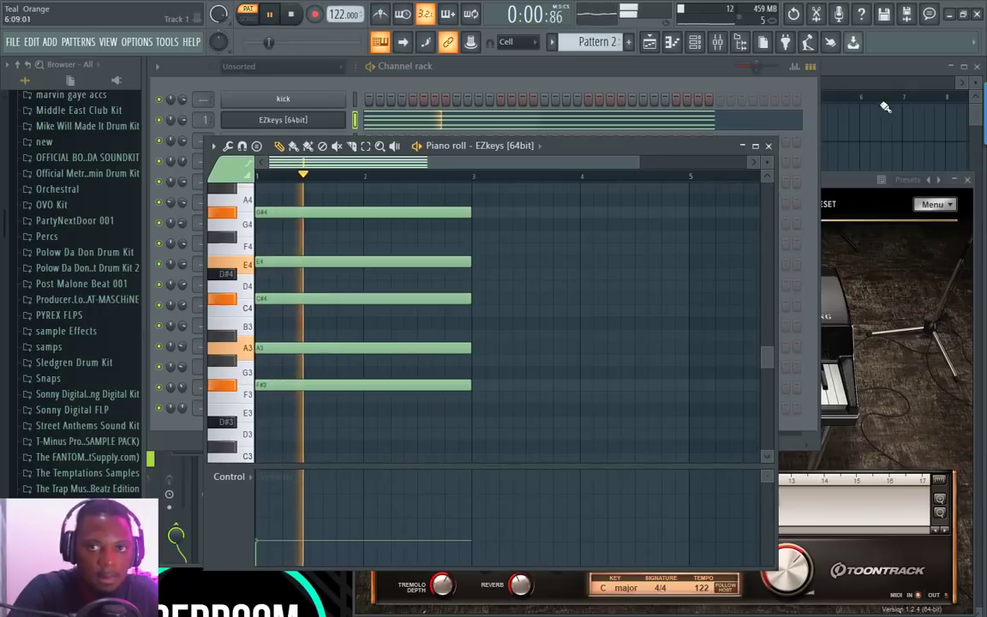
Step: Place Pattern 2 at bar 1 on playlist Track 5 and play the arrangement in song mode
{"action": "key", "text": "F5"}
{"action": "key", "text": "space"}
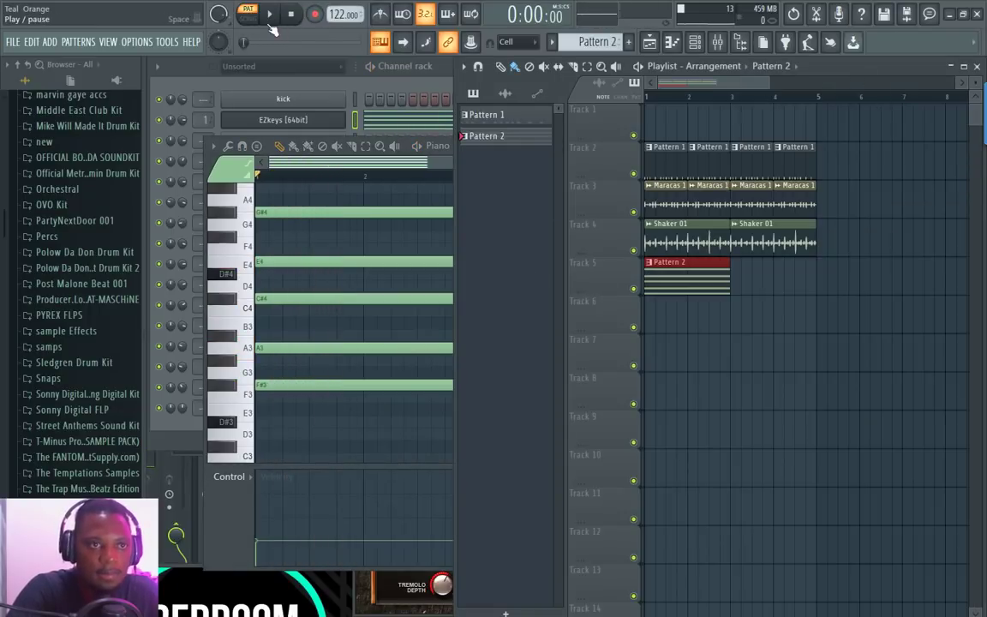
{"action": "left_click", "coordinate": [248, 17]}
{"action": "key", "text": "space"}
Step: Listen to the EZkeys chord against the drums while checking the channel rack, piano roll and playlist
{"action": "left_click", "coordinate": [188, 76]}
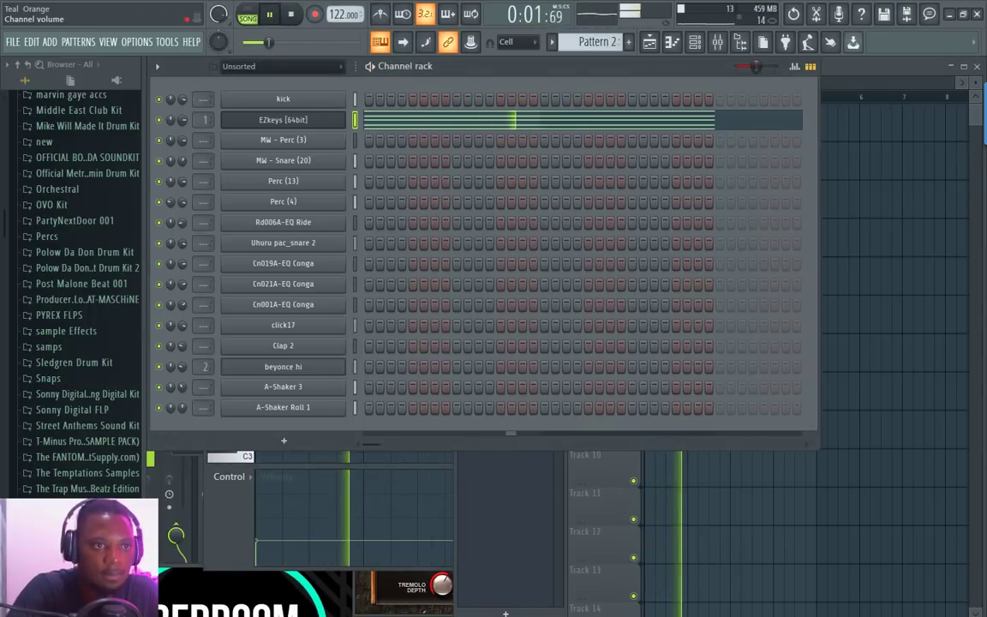
{"action": "left_click", "coordinate": [827, 73]}
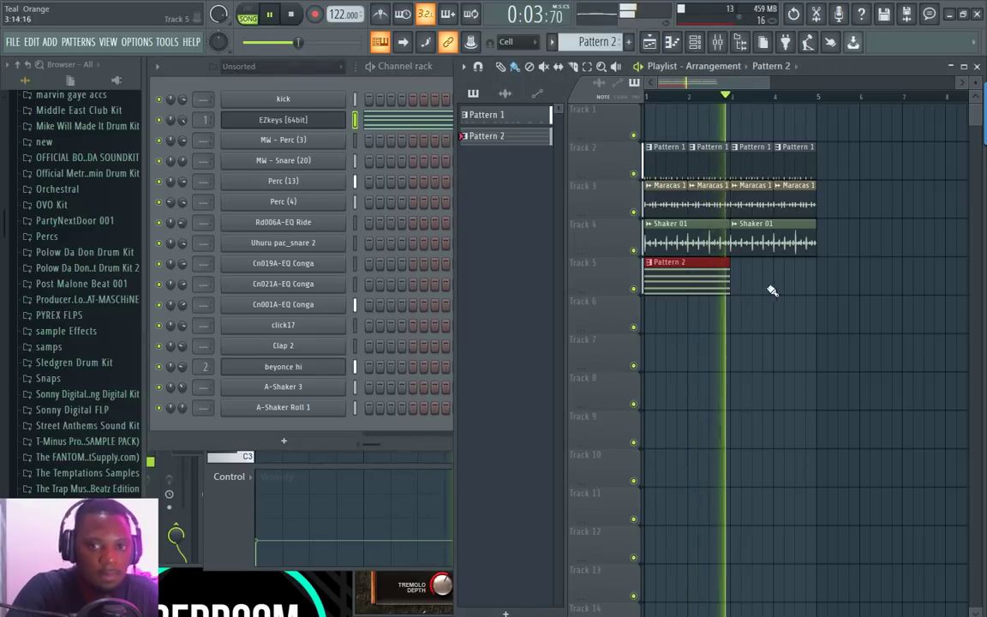
{"action": "left_click", "coordinate": [404, 125]}
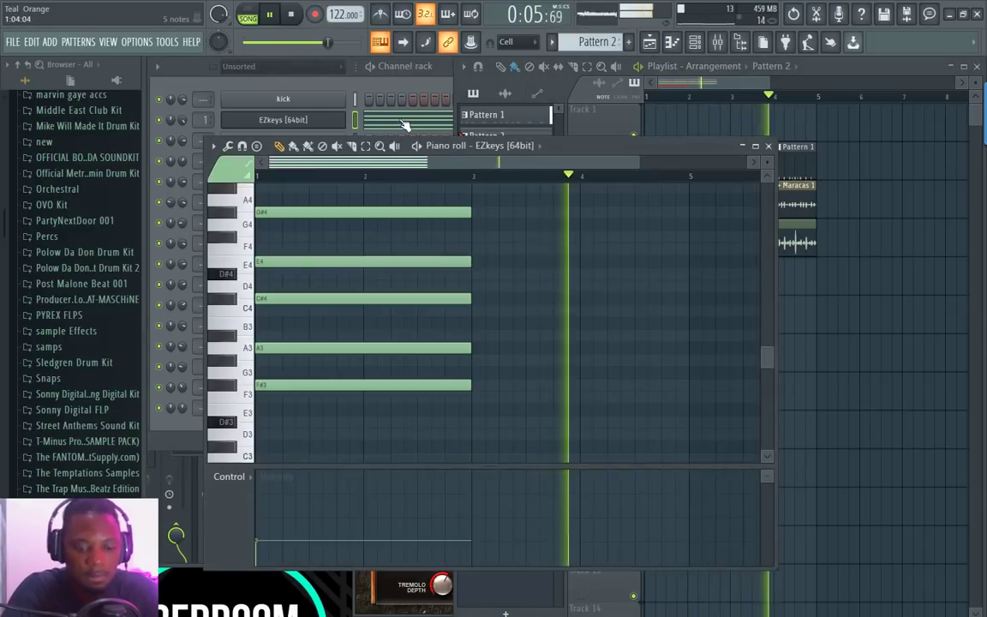
{"action": "left_click", "coordinate": [166, 70]}
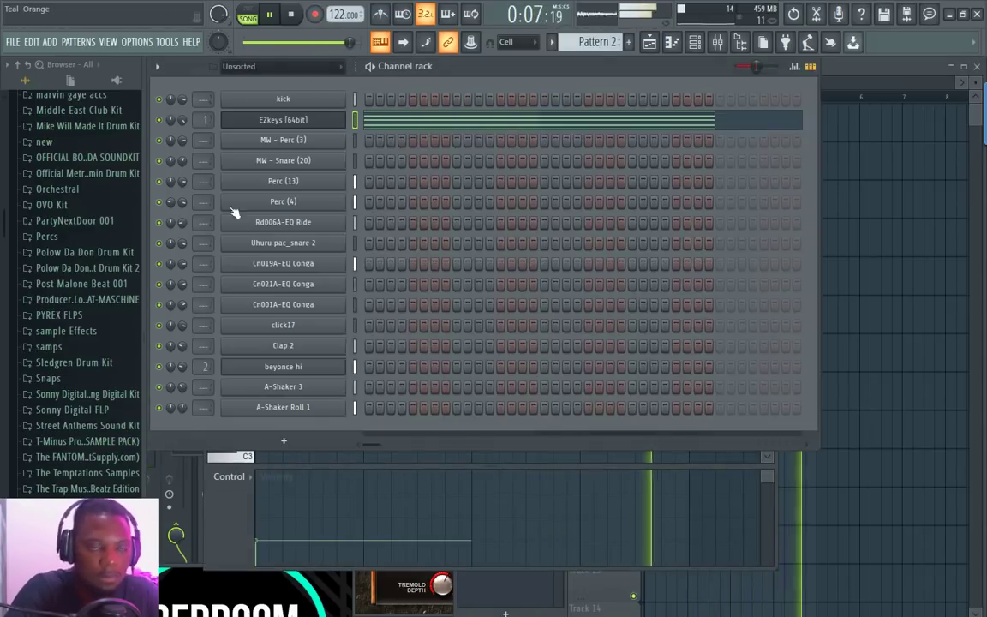
{"action": "left_click", "coordinate": [849, 99]}
{"action": "left_click", "coordinate": [165, 108]}
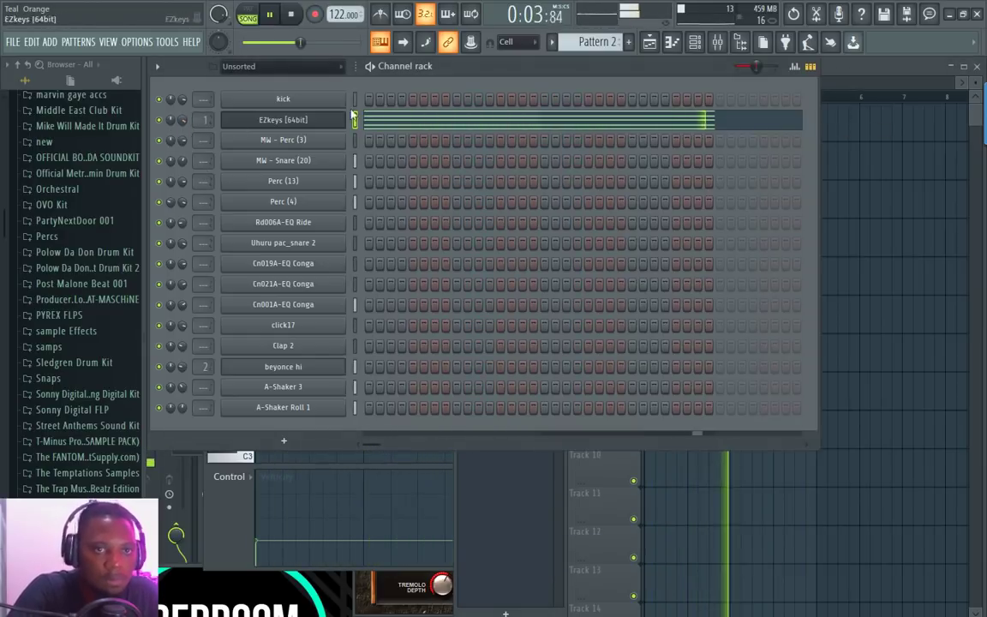
{"action": "left_click", "coordinate": [857, 79]}
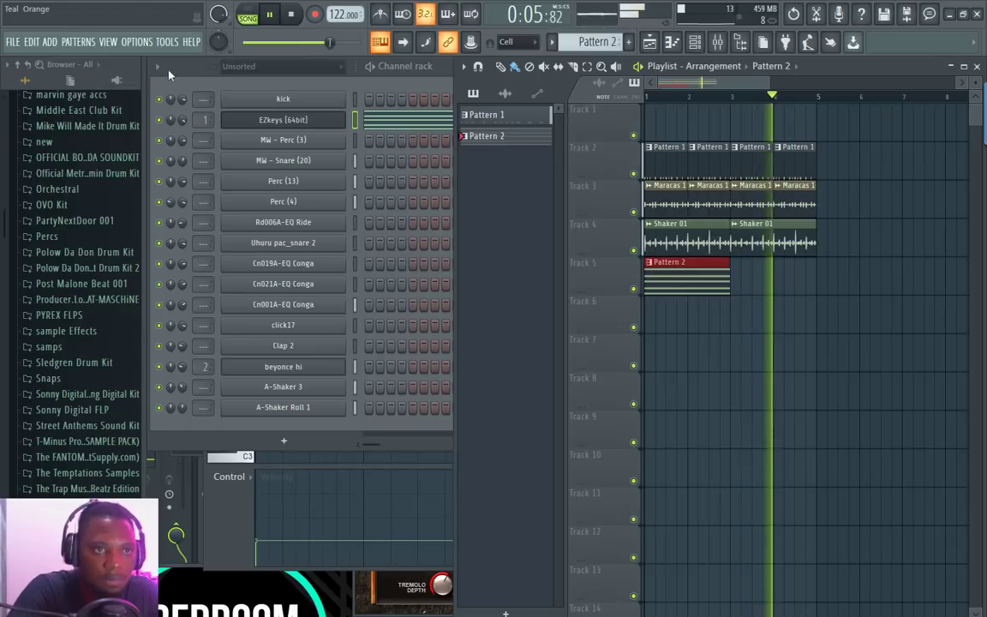
Step: Transpose the EZkeys chord up one octave in its piano roll so its root is F#4
{"action": "left_click", "coordinate": [169, 74]}
{"action": "left_click", "coordinate": [410, 120]}
{"action": "left_click", "coordinate": [408, 121]}
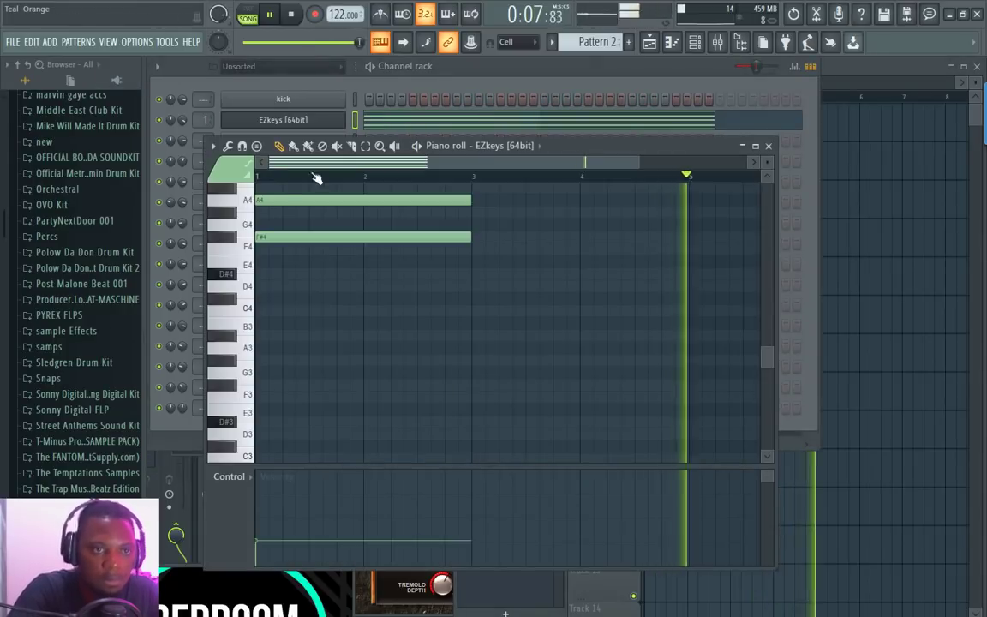
{"action": "scroll", "coordinate": [306, 203], "scroll_direction": "up", "scroll_amount": 10}
{"action": "scroll", "coordinate": [279, 186], "scroll_direction": "down", "scroll_amount": 1}
{"action": "scroll", "coordinate": [316, 218], "scroll_direction": "down", "scroll_amount": 3}
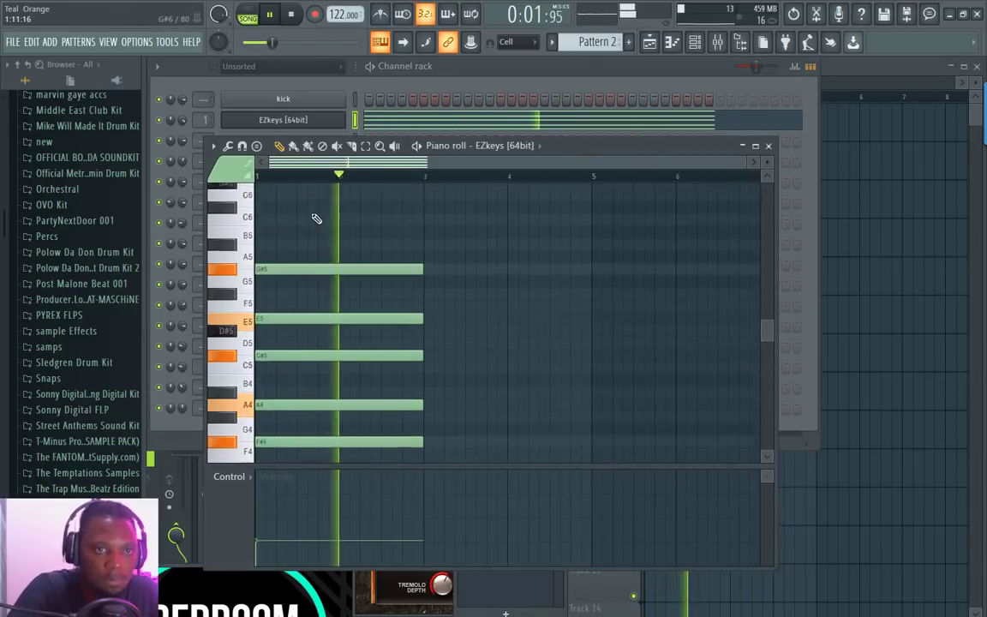
{"action": "scroll", "coordinate": [316, 218], "scroll_direction": "down", "scroll_amount": 2}
{"action": "scroll", "coordinate": [325, 165], "scroll_direction": "up", "scroll_amount": 4}
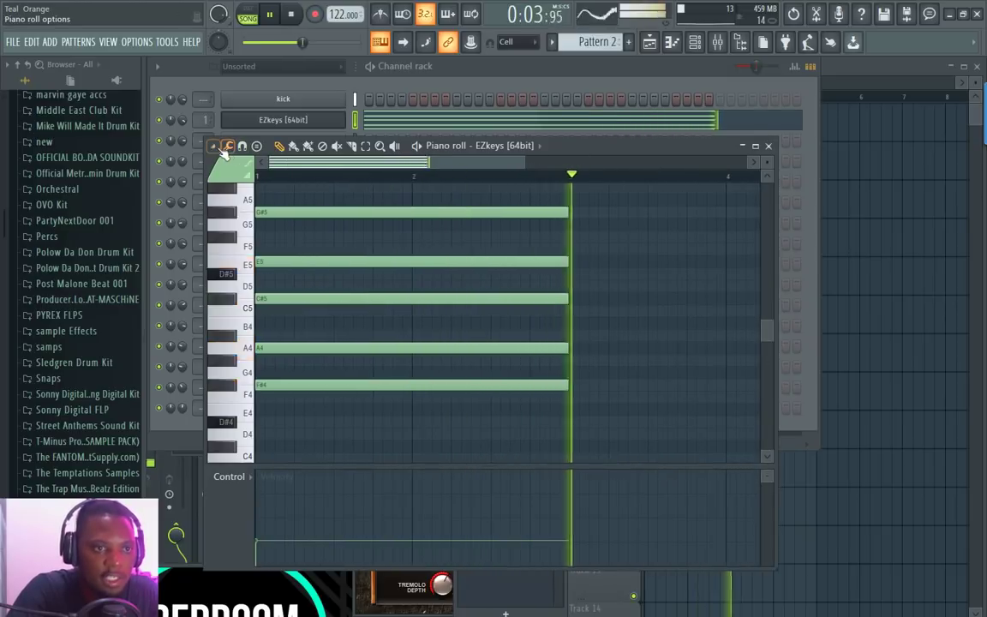
Step: Set the piano roll's scale highlighting to Automatic
{"action": "left_click", "coordinate": [214, 147]}
{"action": "mouse_move", "coordinate": [236, 228]}
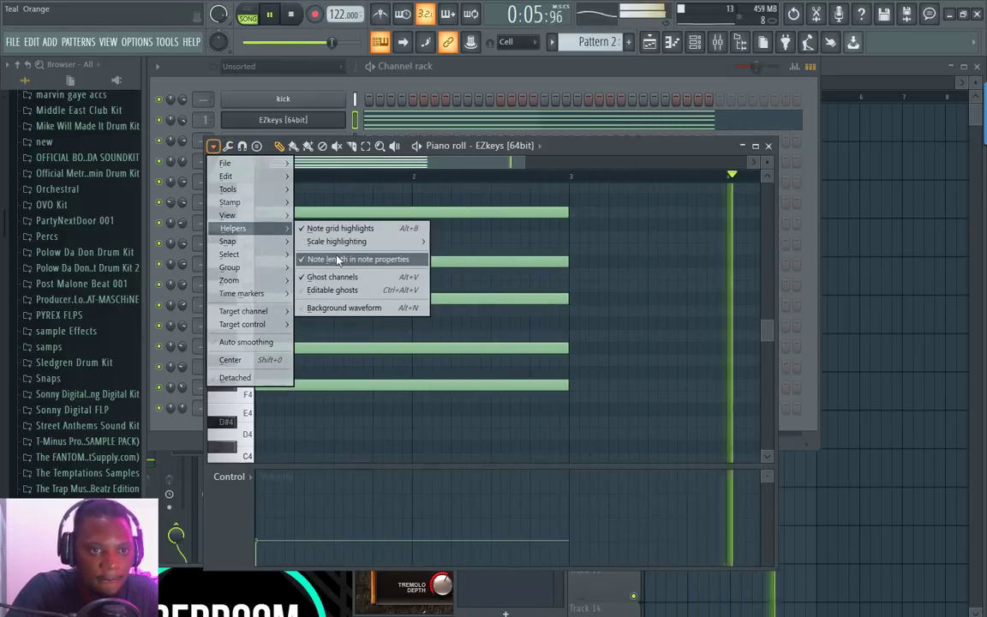
{"action": "mouse_move", "coordinate": [335, 241]}
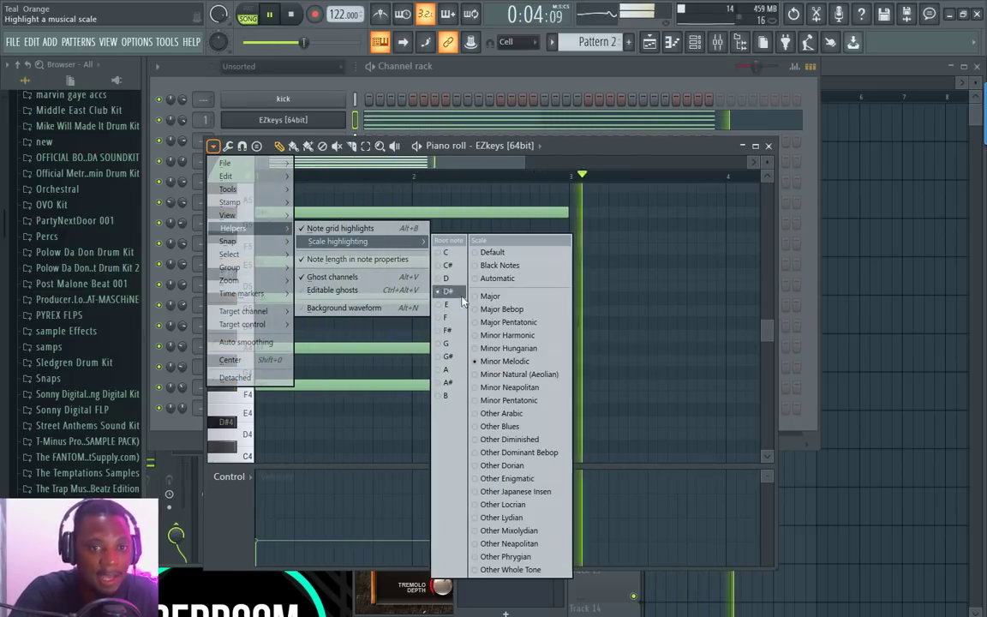
{"action": "left_click", "coordinate": [499, 279]}
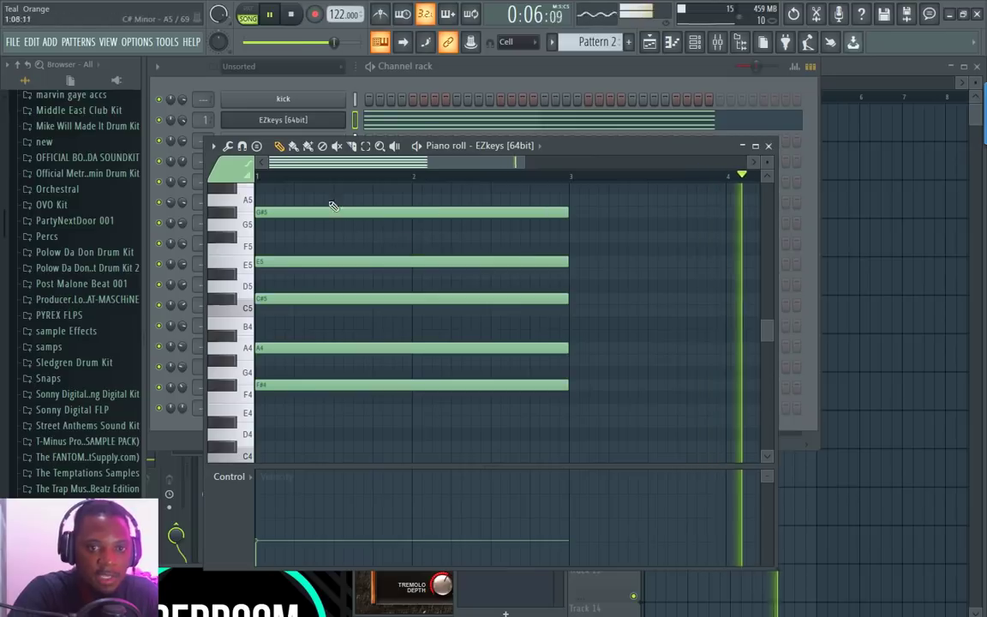
{"action": "left_click", "coordinate": [501, 81]}
{"action": "left_click", "coordinate": [873, 74]}
{"action": "left_click", "coordinate": [432, 89]}
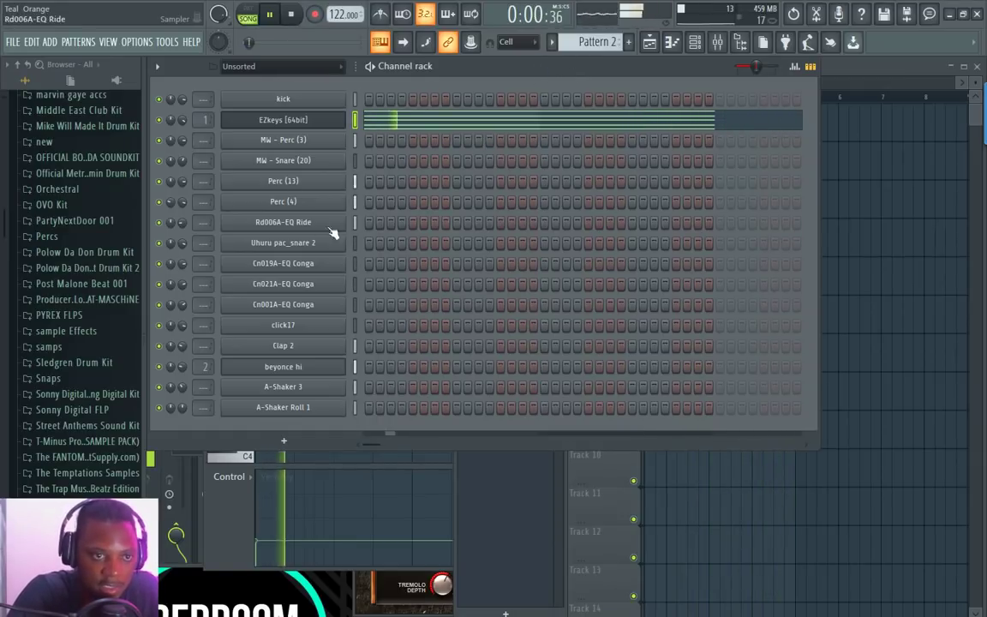
{"action": "left_click", "coordinate": [398, 125]}
{"action": "left_click", "coordinate": [402, 126]}
{"action": "left_click", "coordinate": [431, 75]}
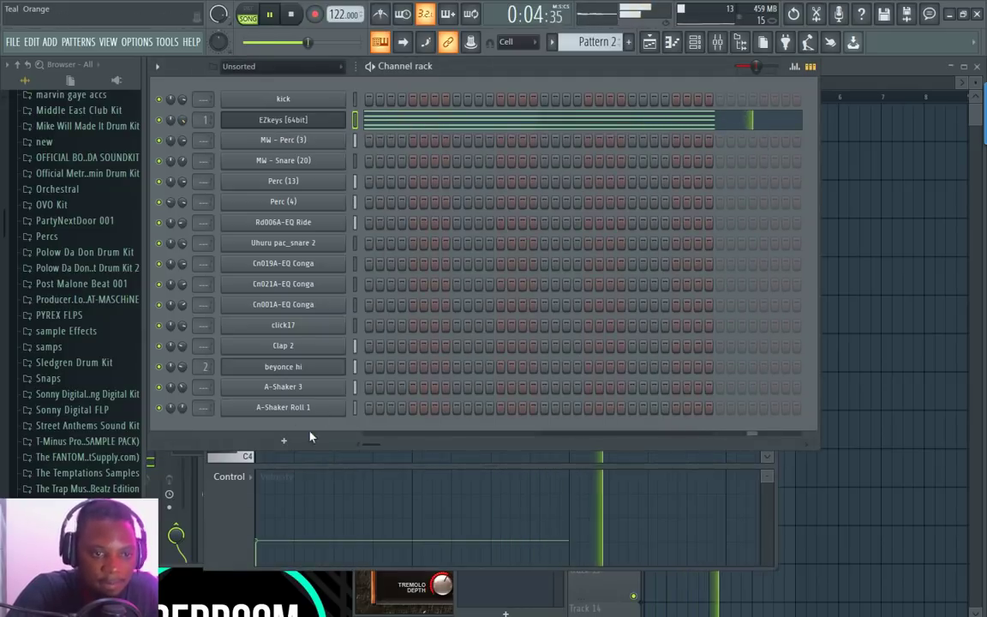
Step: Add a Purity instrument channel and move its plugin window clear of the channel names
{"action": "left_click", "coordinate": [283, 440]}
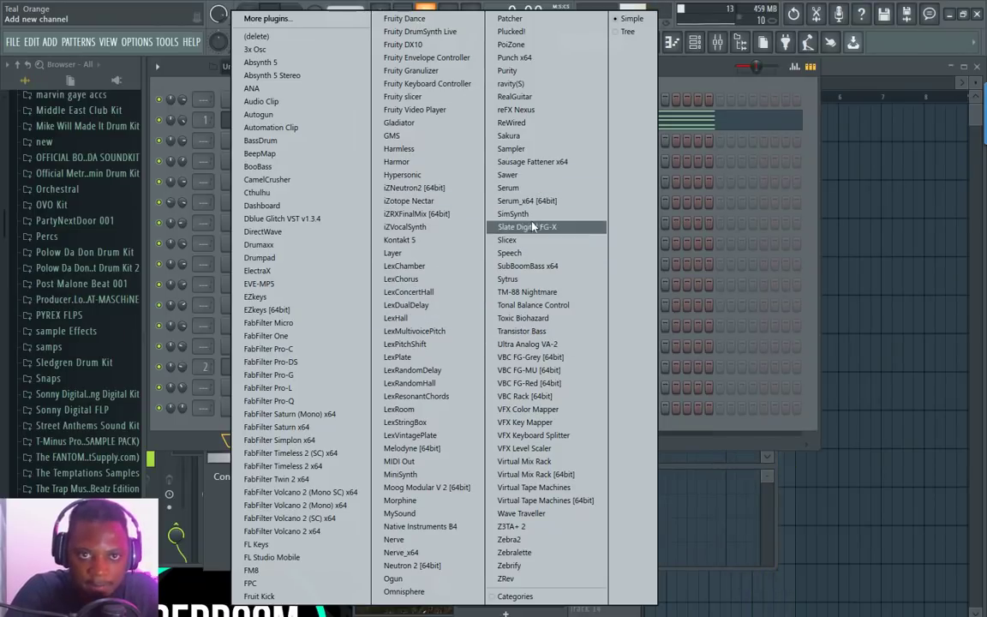
{"action": "left_click", "coordinate": [508, 71]}
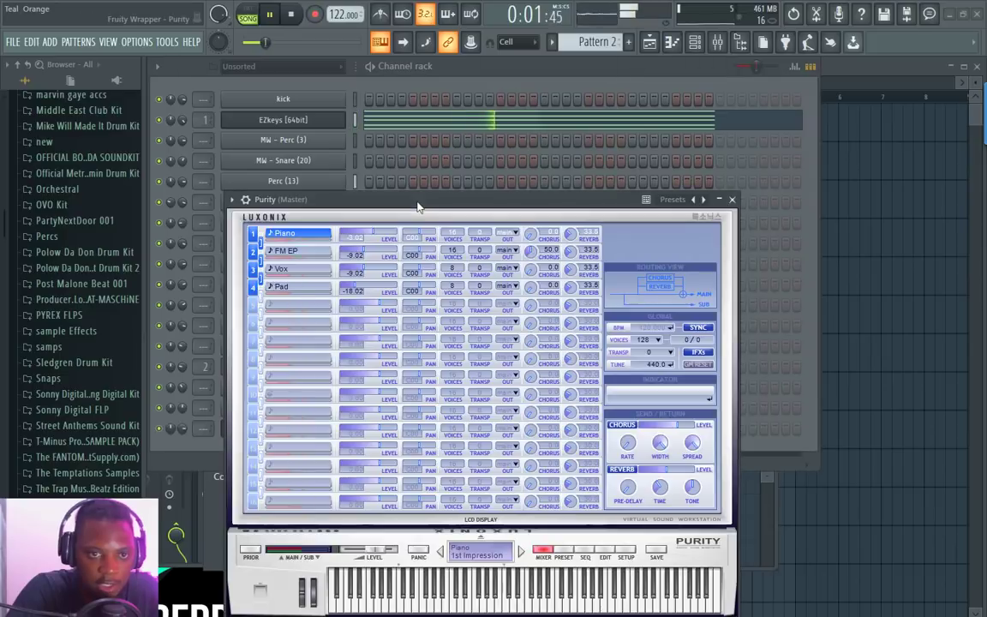
{"action": "left_click_drag", "start_coordinate": [419, 204], "coordinate": [646, 140]}
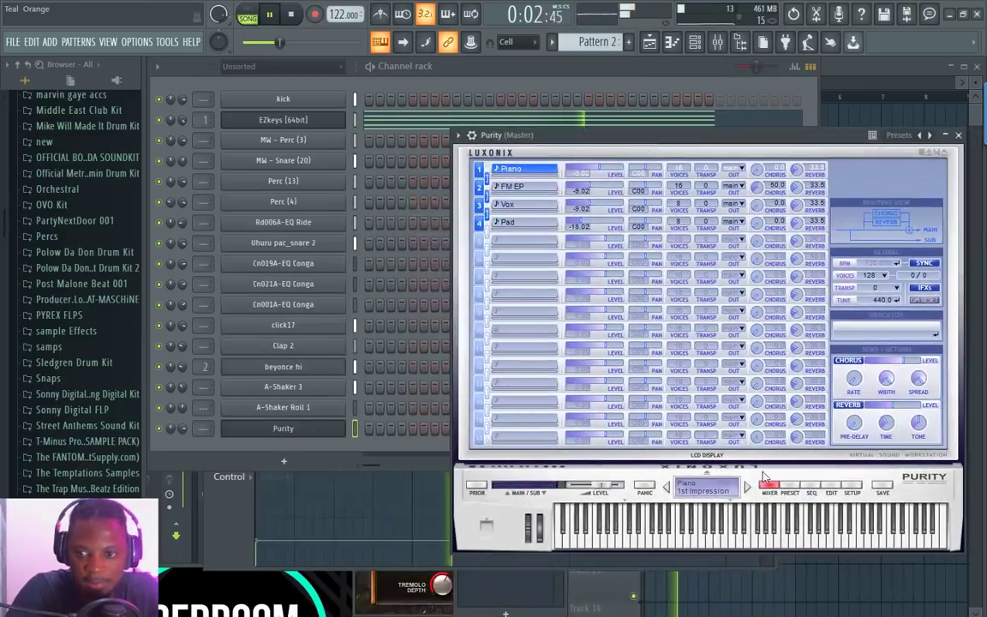
Step: Load the Sad Sad Pad preset from Purity's Slow Synth category
{"action": "left_click", "coordinate": [790, 486]}
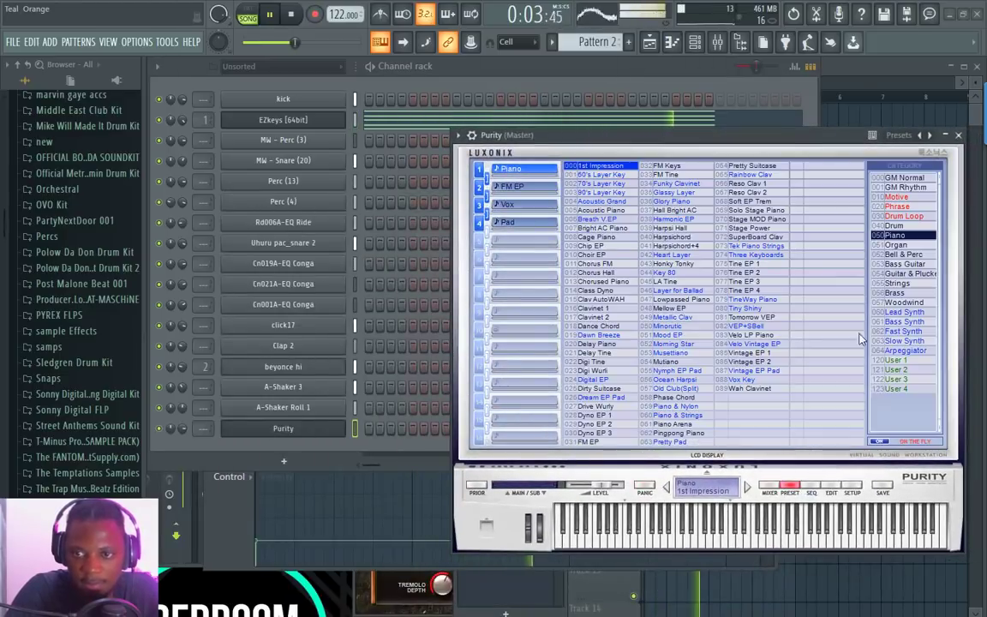
{"action": "left_click", "coordinate": [906, 341]}
{"action": "left_click", "coordinate": [751, 291]}
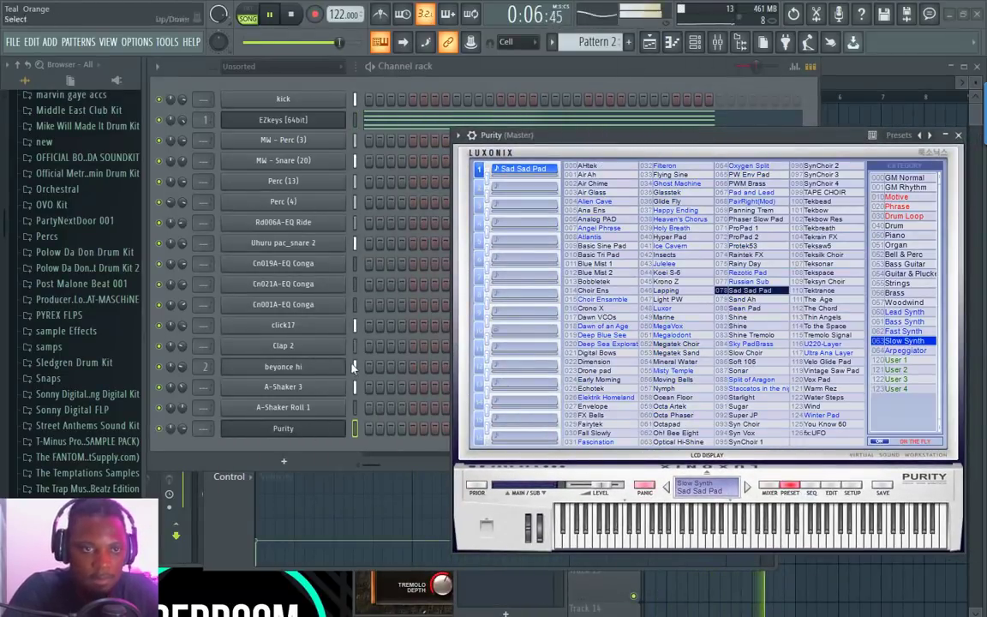
Step: Copy the EZkeys chord into the Purity channel and place it an octave lower, with its root on F#3
{"action": "left_click", "coordinate": [352, 124]}
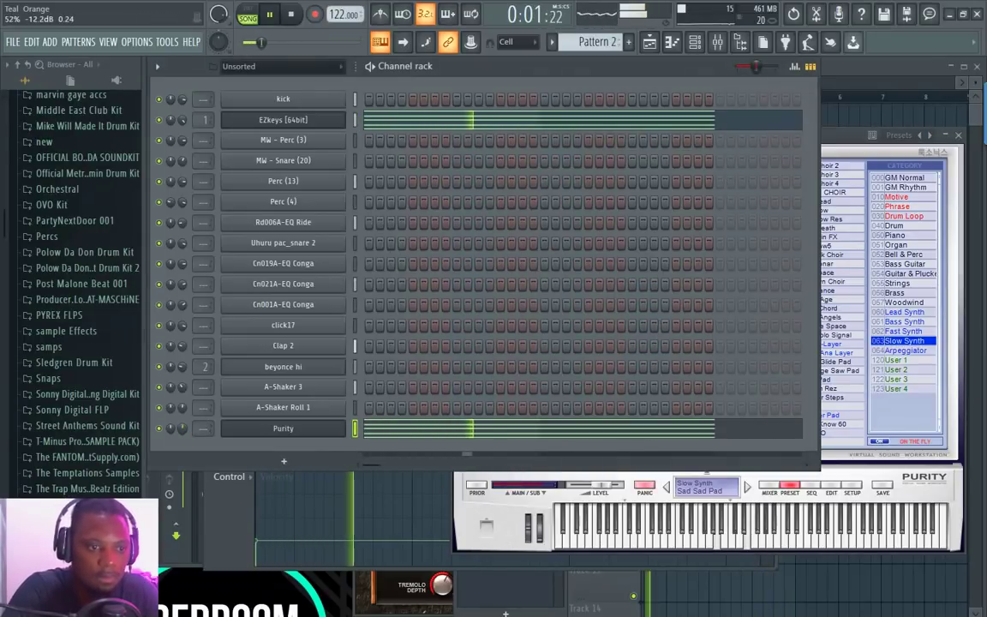
{"action": "left_click", "coordinate": [421, 435]}
{"action": "scroll", "coordinate": [422, 441], "scroll_direction": "up", "scroll_amount": 3}
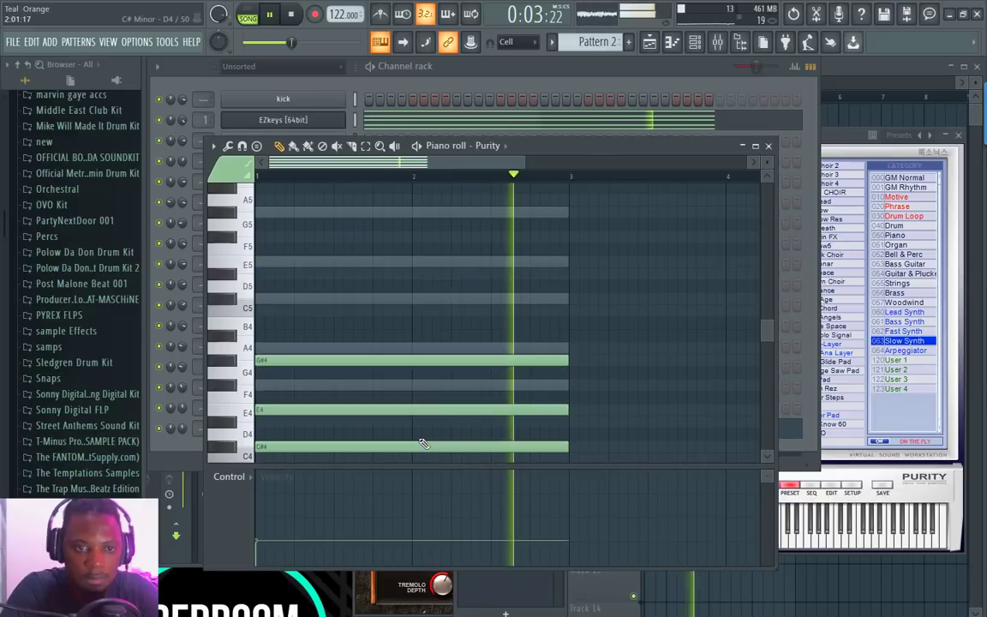
Step: Restart song playback and lower the Purity channel's volume to about 40%
{"action": "key", "text": "space"}
{"action": "left_click", "coordinate": [443, 64]}
{"action": "key", "text": "space"}
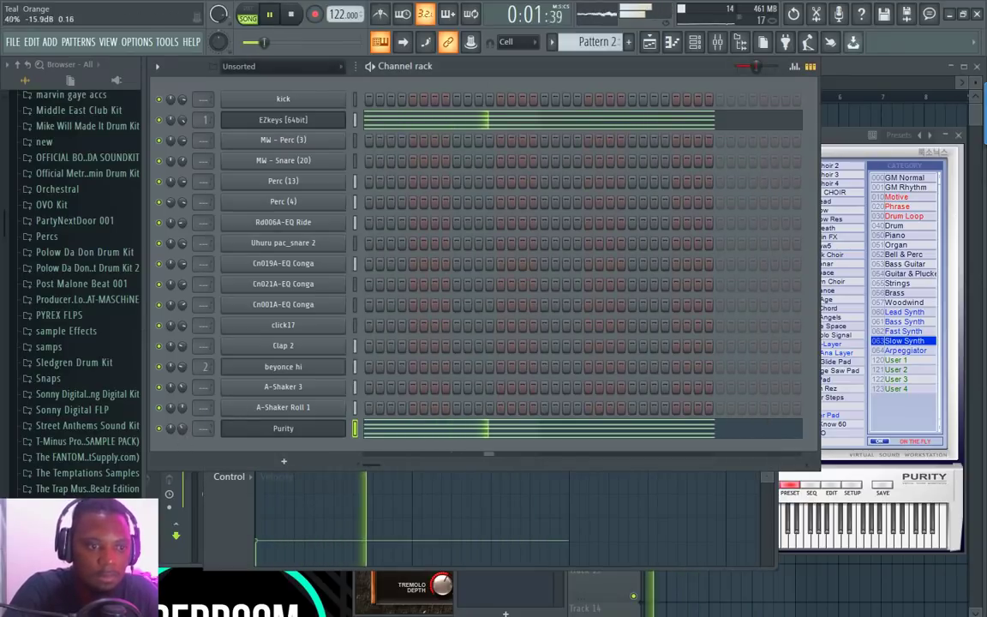
Step: Stop playback and lengthen all the Purity chord notes to four bars, ending at bar 5
{"action": "left_click", "coordinate": [411, 436]}
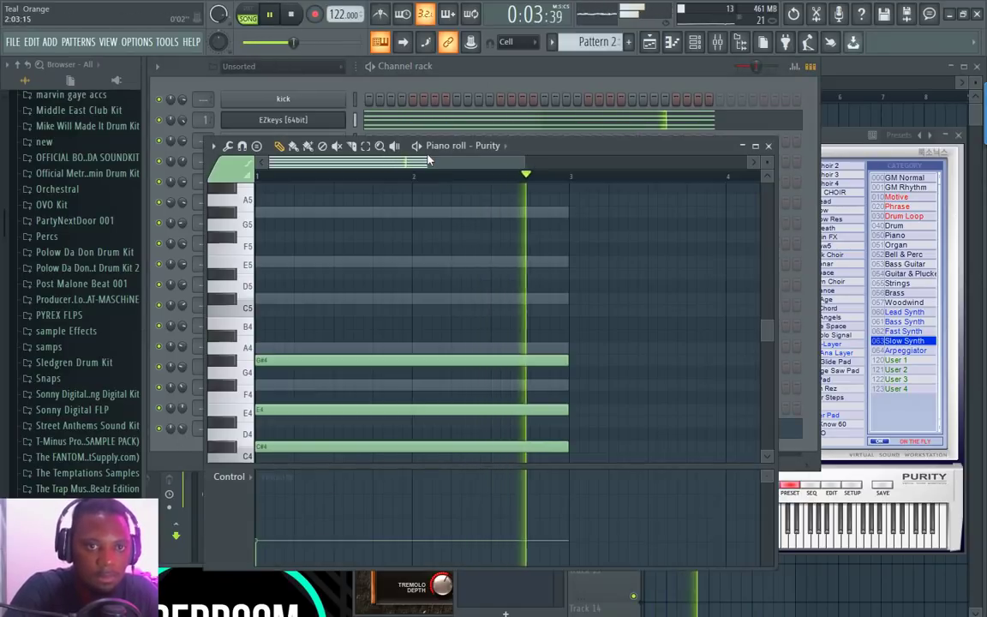
{"action": "key", "text": "space"}
{"action": "scroll", "coordinate": [480, 223], "scroll_direction": "down", "scroll_amount": 4}
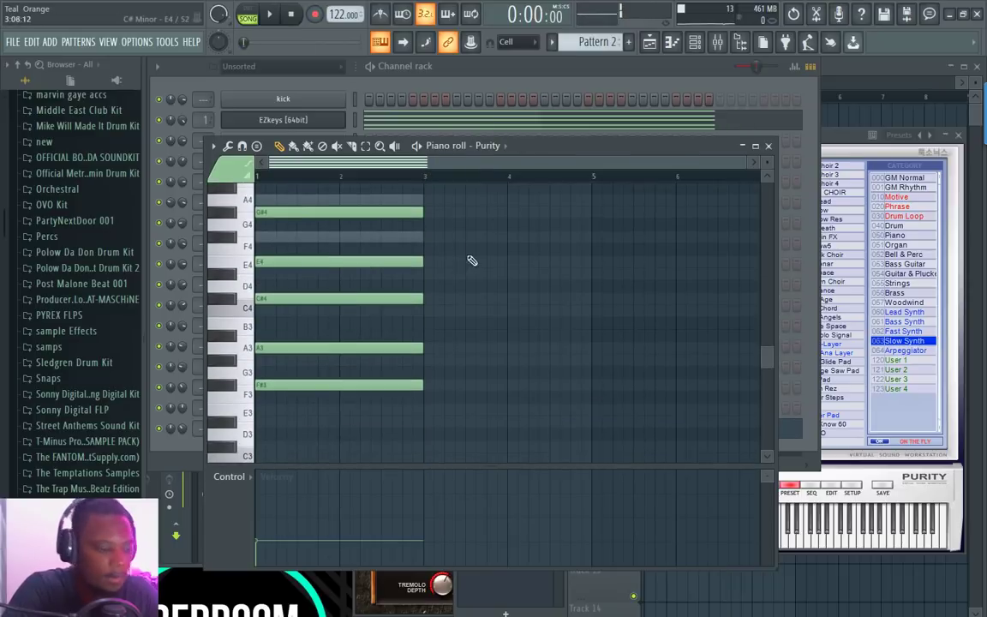
{"action": "key", "text": "ctrl+a"}
{"action": "left_click_drag", "start_coordinate": [424, 211], "coordinate": [560, 221]}
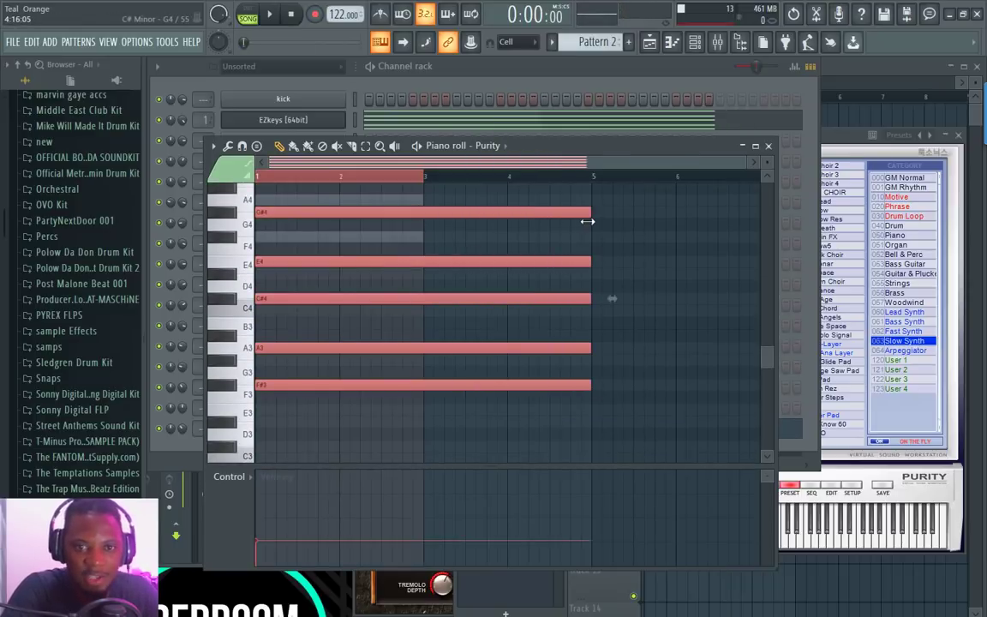
{"action": "scroll", "coordinate": [494, 219], "scroll_direction": "up", "scroll_amount": 3}
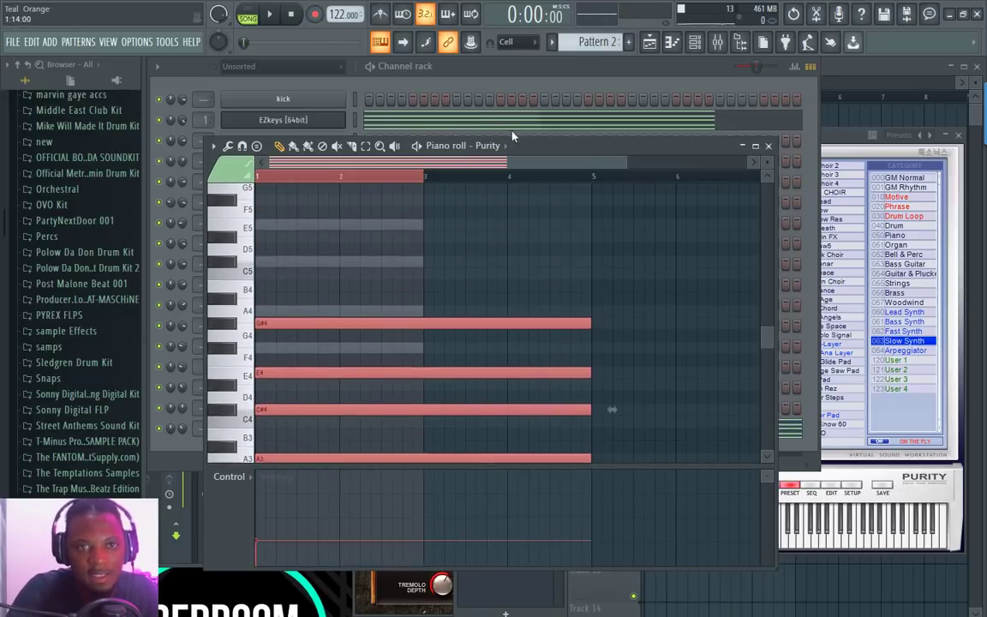
{"action": "key", "text": "F7"}
{"action": "key", "text": "F5"}
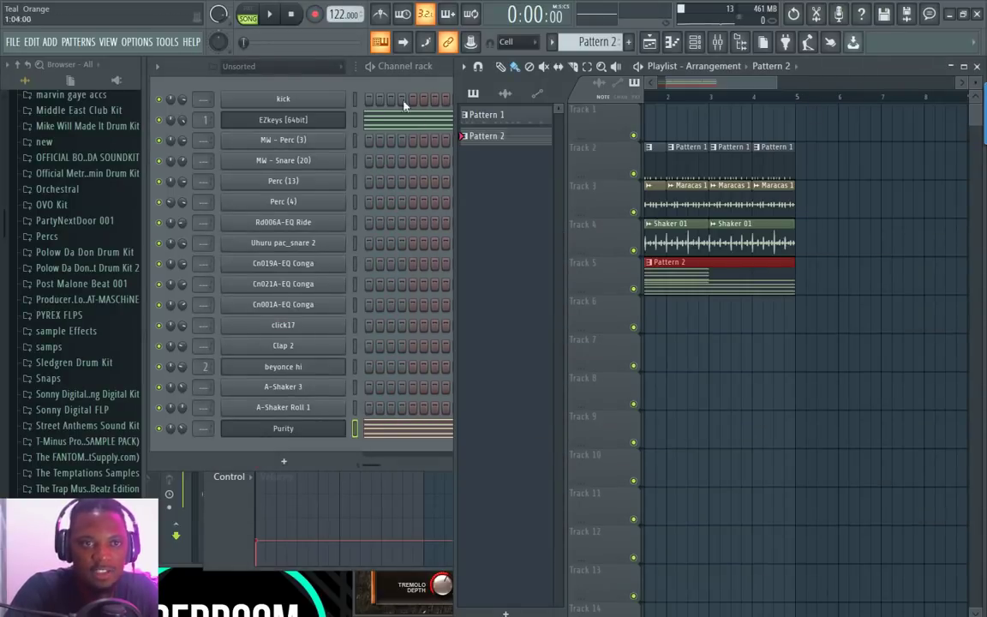
{"action": "left_click", "coordinate": [182, 74]}
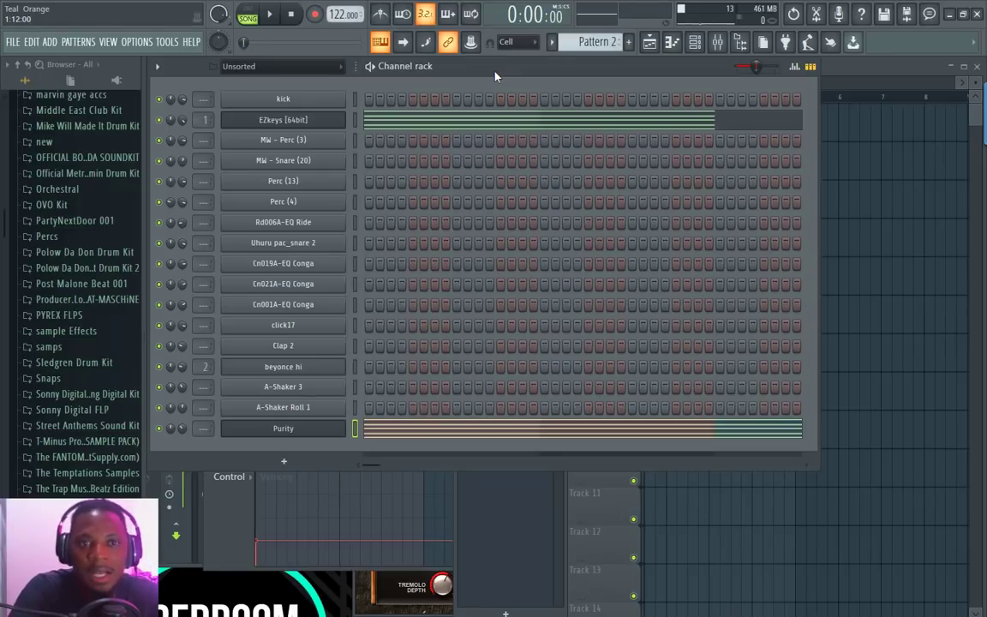
{"action": "key", "text": "F5"}
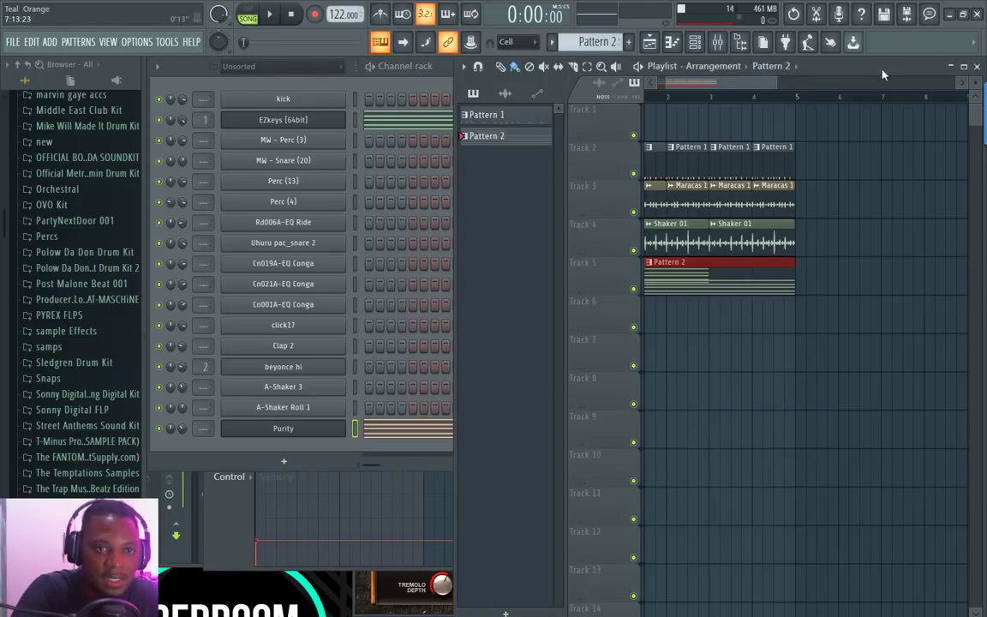
{"action": "left_click", "coordinate": [180, 80]}
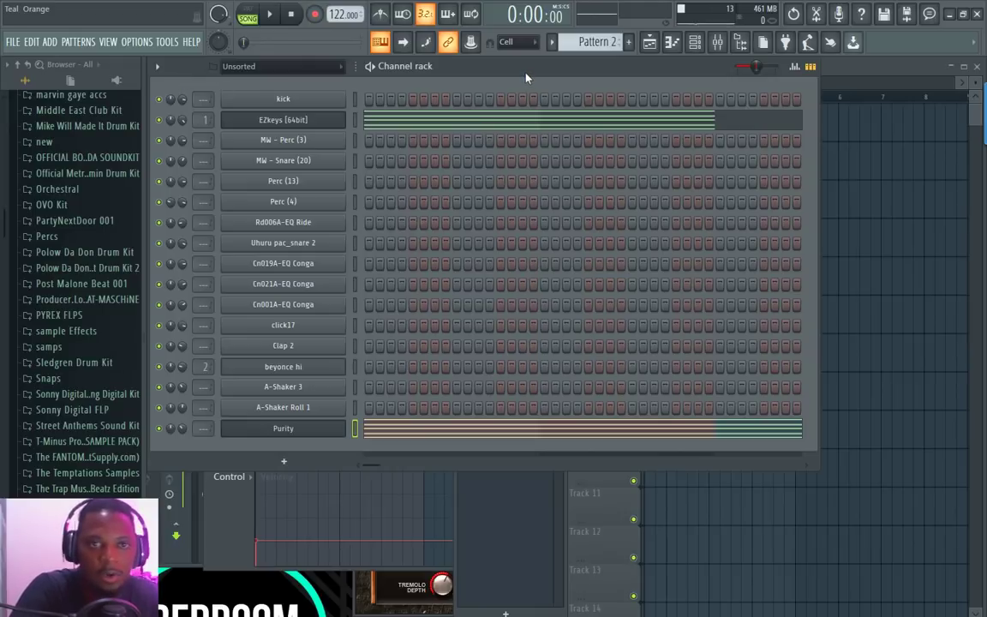
{"action": "left_click", "coordinate": [877, 84]}
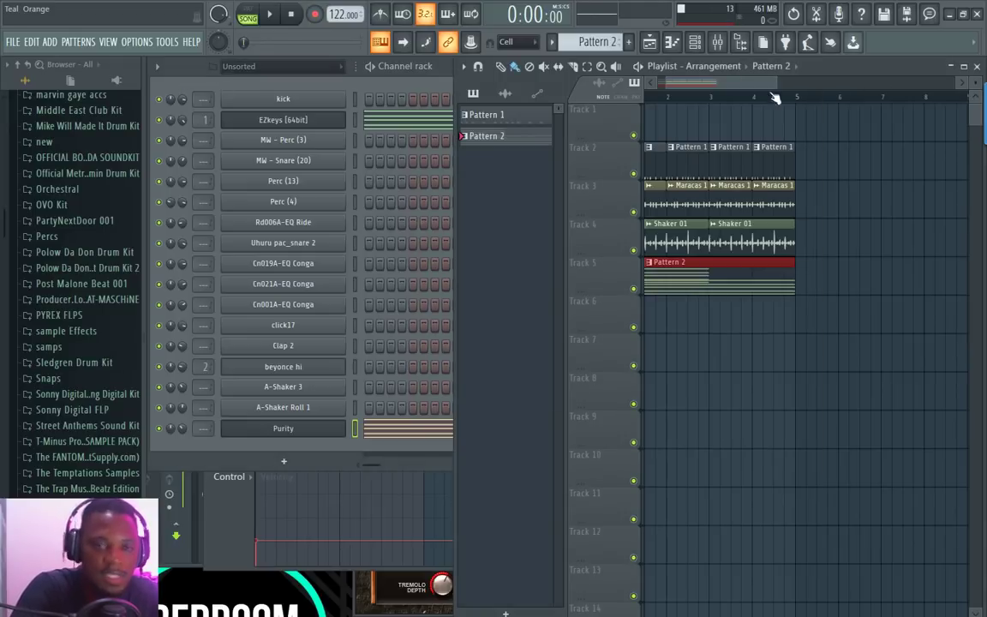
{"action": "left_click", "coordinate": [190, 72]}
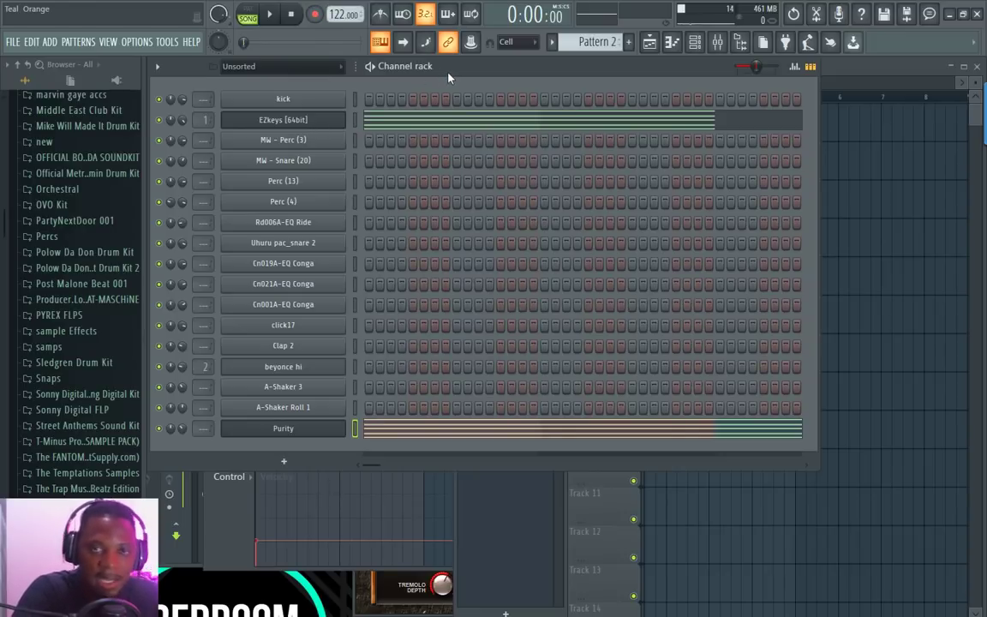
Step: Examine the four-bar arrangement in the playlist alongside the channel rack
{"action": "left_click", "coordinate": [893, 77]}
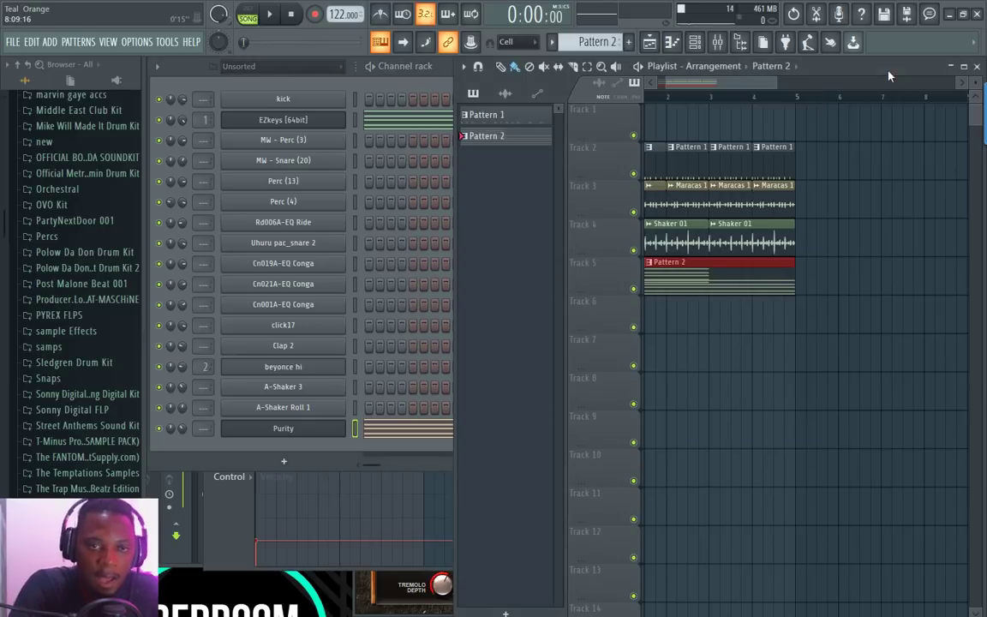
{"action": "scroll", "coordinate": [699, 84], "scroll_direction": "left", "scroll_amount": 2}
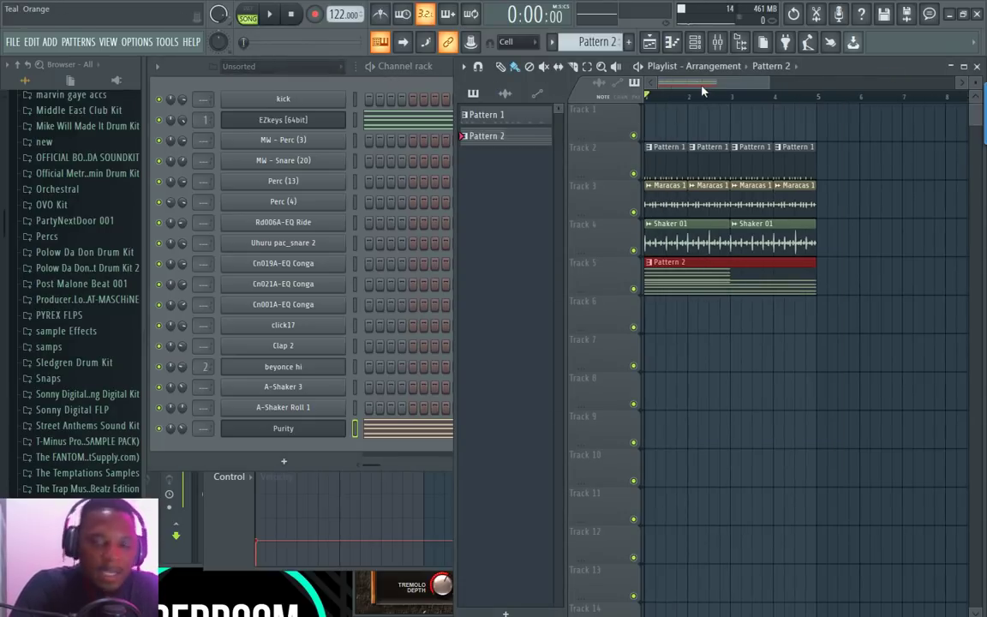
{"action": "scroll", "coordinate": [708, 85], "scroll_direction": "up", "scroll_amount": 3}
{"action": "scroll", "coordinate": [673, 86], "scroll_direction": "up", "scroll_amount": 2}
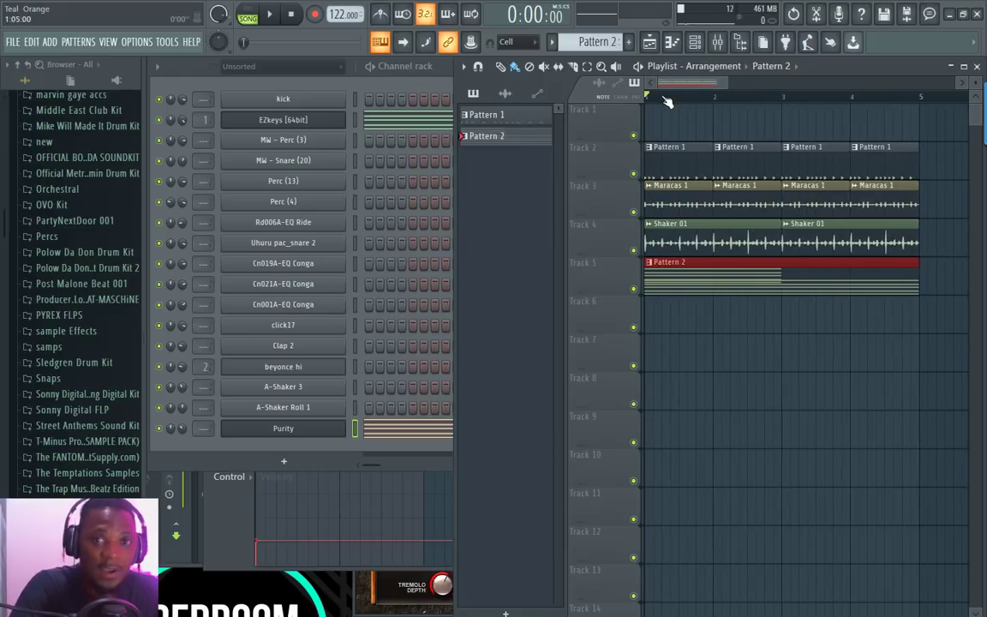
{"action": "scroll", "coordinate": [678, 95], "scroll_direction": "up", "scroll_amount": 2}
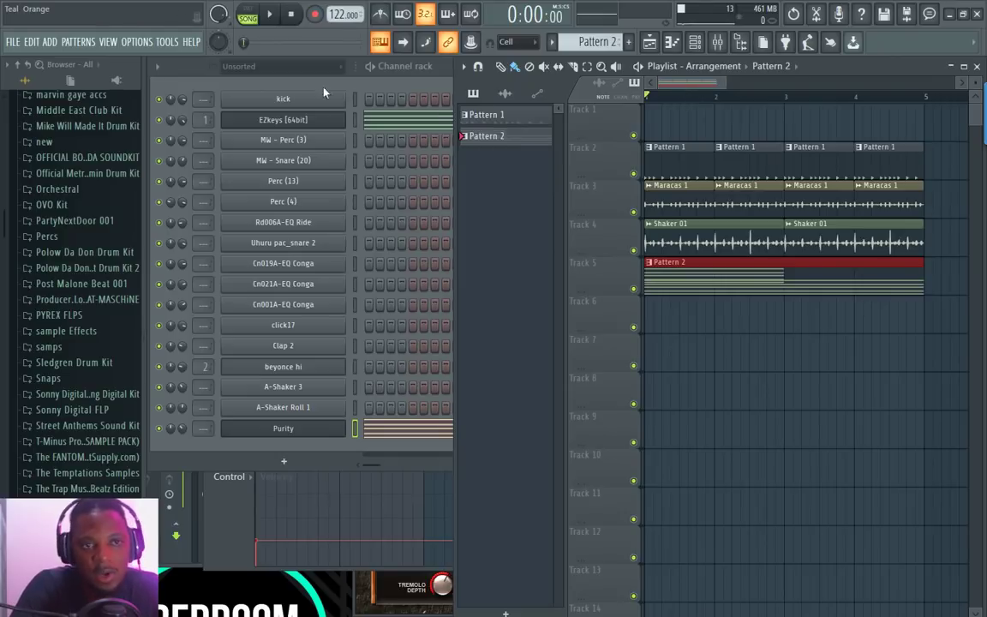
{"action": "left_click", "coordinate": [190, 81]}
{"action": "left_click", "coordinate": [815, 71]}
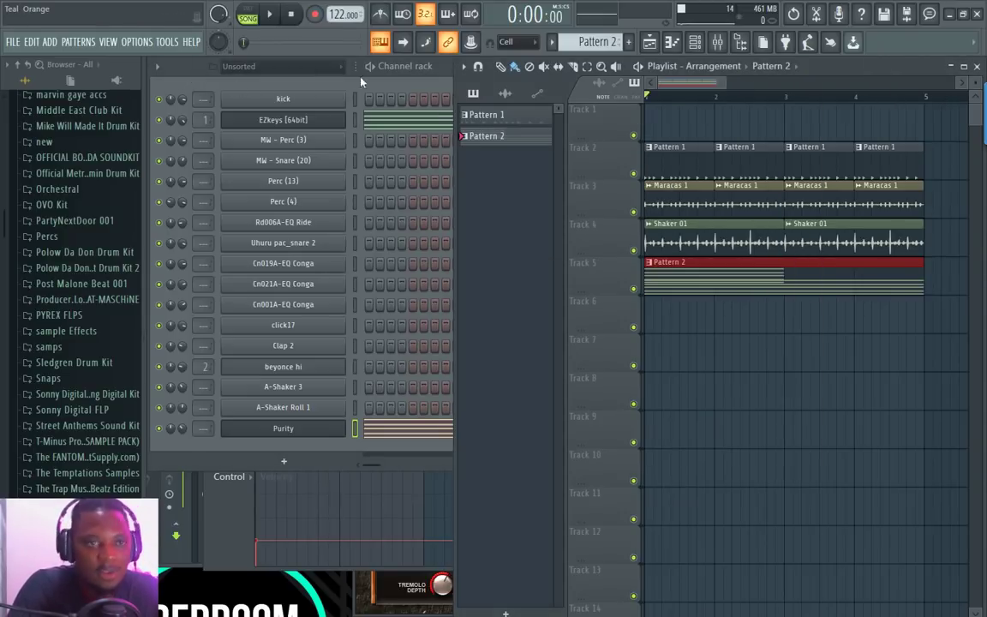
{"action": "left_click", "coordinate": [191, 77]}
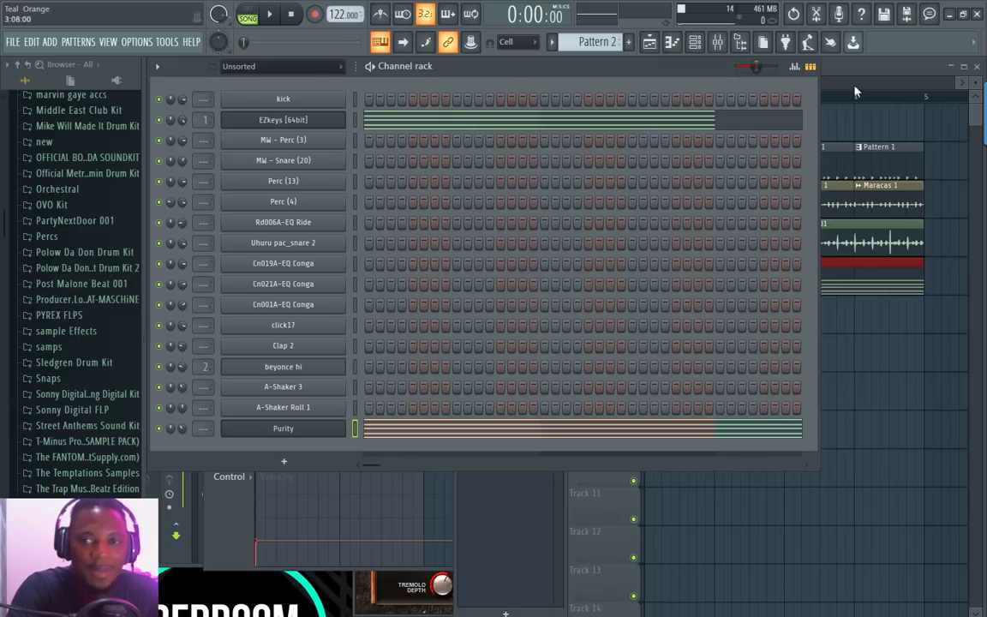
{"action": "left_click", "coordinate": [902, 66]}
{"action": "left_click", "coordinate": [178, 67]}
Step: Start song playback, route the Purity channel to mixer track 3 and cut its low frequencies by 18 dB at about 263 Hz
{"action": "key", "text": "space"}
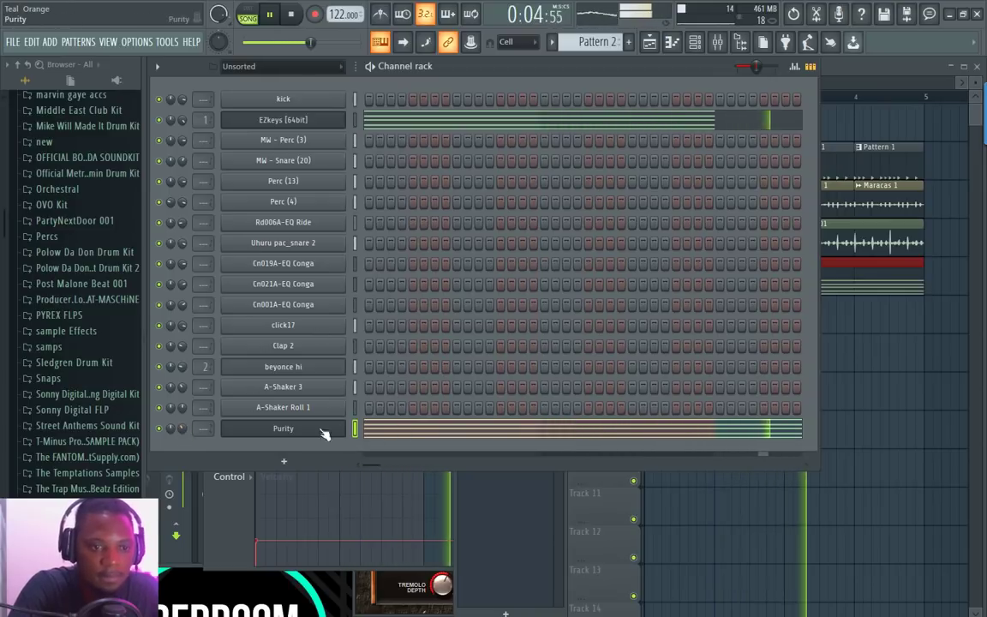
{"action": "left_click", "coordinate": [266, 428]}
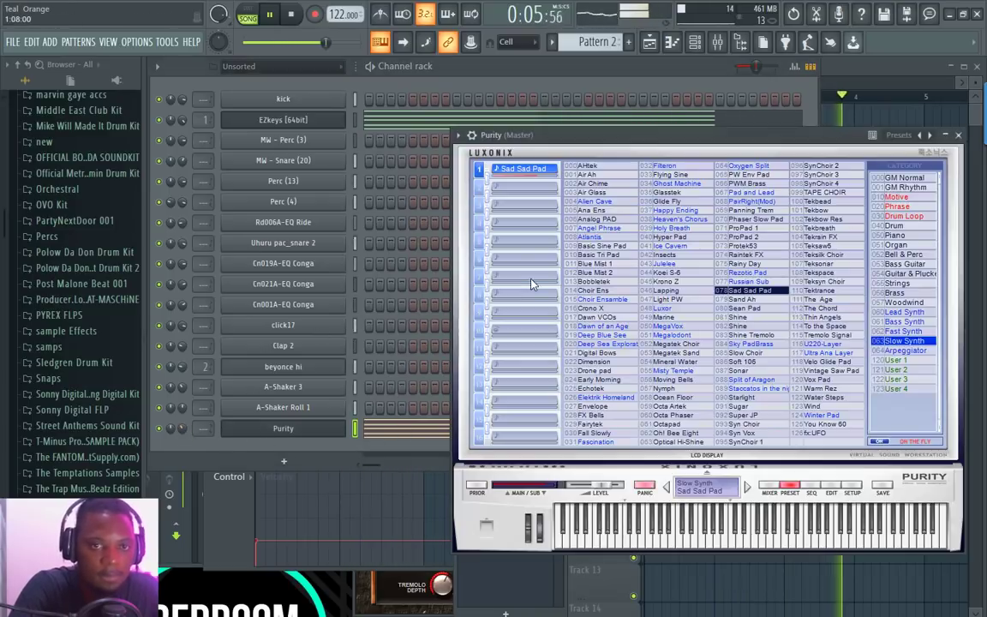
{"action": "left_click", "coordinate": [473, 136]}
{"action": "left_click", "coordinate": [951, 171]}
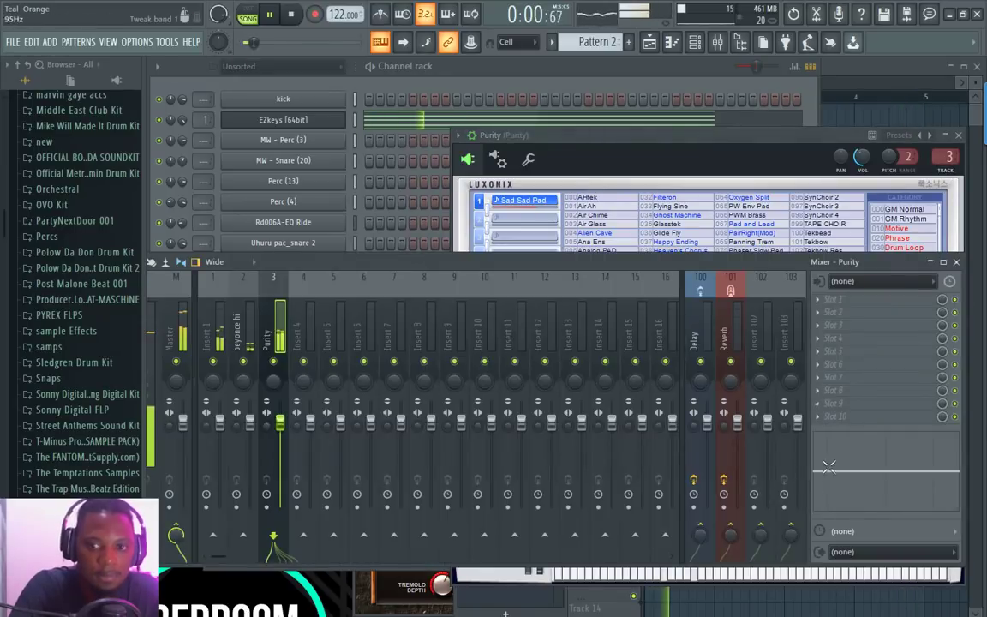
{"action": "left_click_drag", "start_coordinate": [829, 467], "coordinate": [849, 501]}
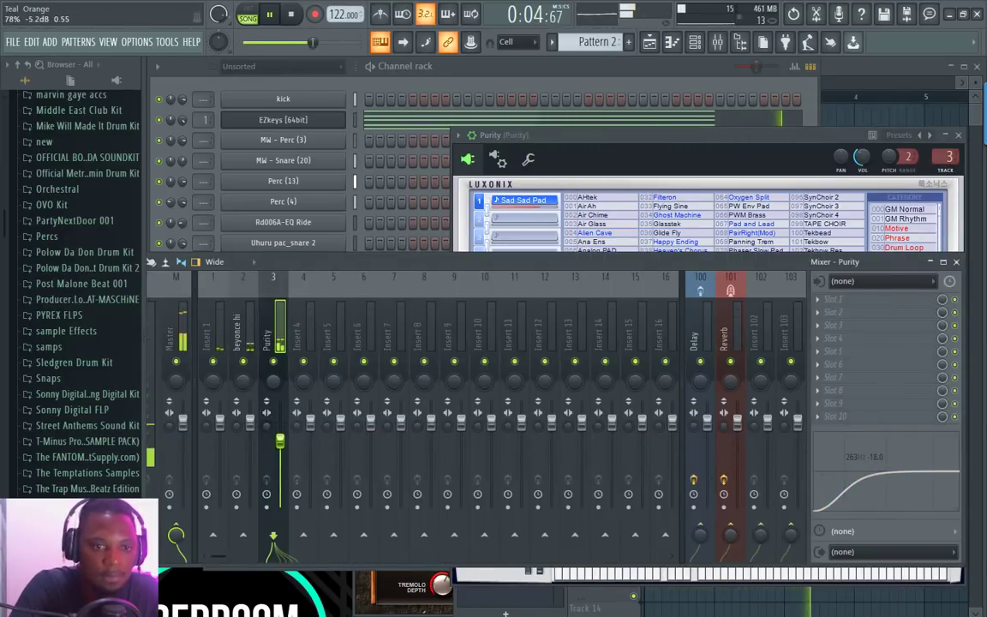
Step: Add a Fruity Phaser to effect slot 3 of the Purity mixer track
{"action": "left_click", "coordinate": [878, 337]}
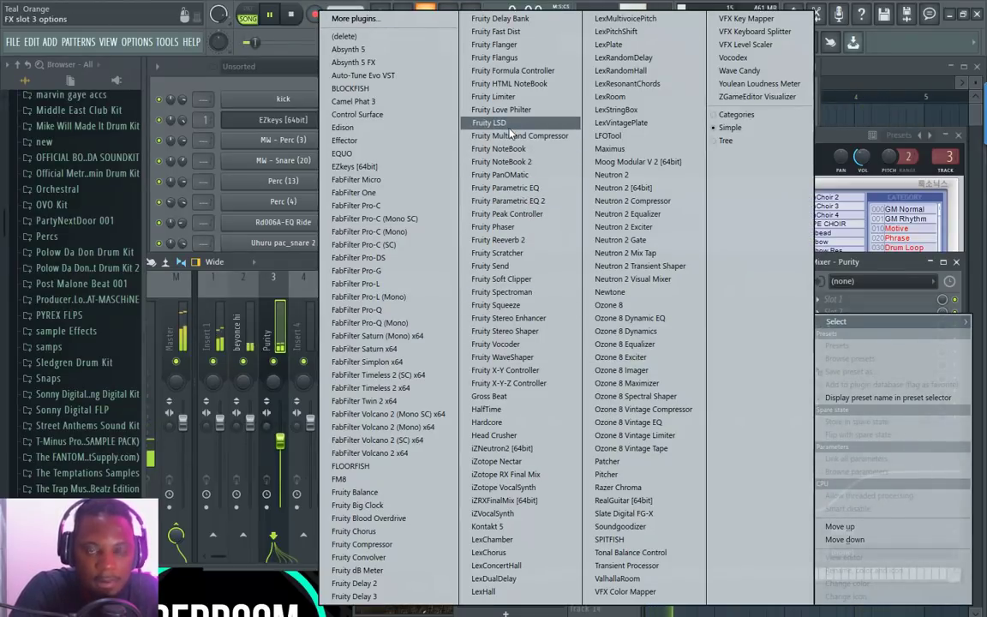
{"action": "left_click", "coordinate": [513, 227]}
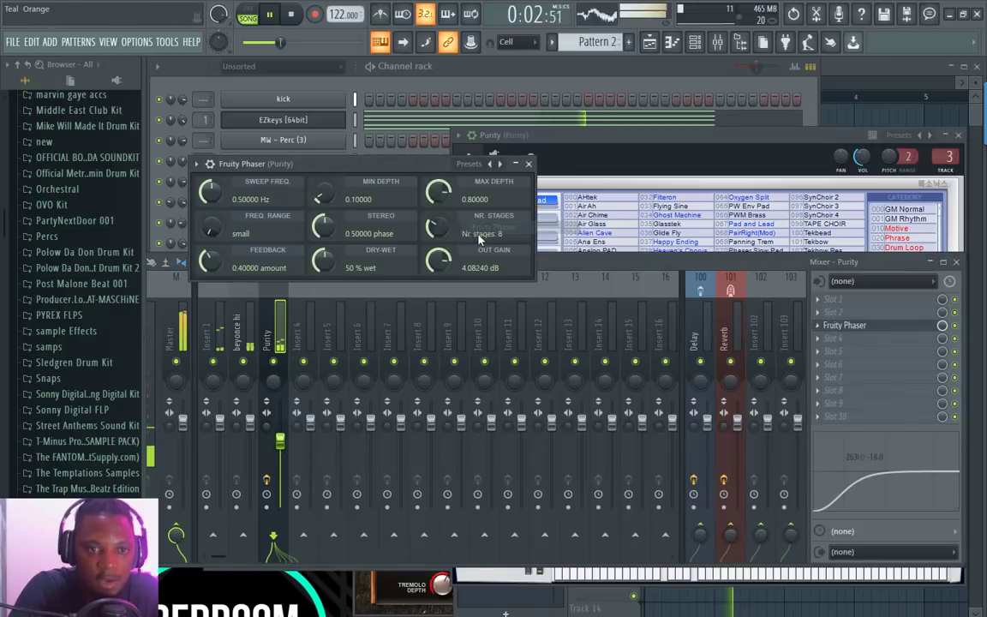
{"action": "left_click", "coordinate": [529, 161]}
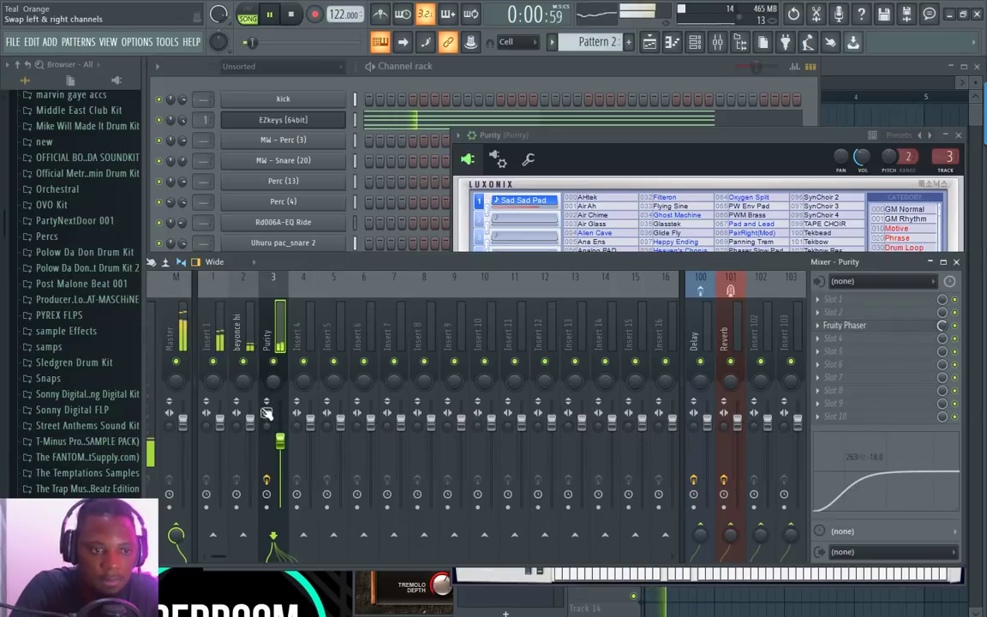
Step: Lower the Purity mixer fader a little and set the EZkeys output volume to about 8.5 dB
{"action": "left_click_drag", "start_coordinate": [281, 442], "coordinate": [281, 452]}
{"action": "left_click", "coordinate": [283, 119]}
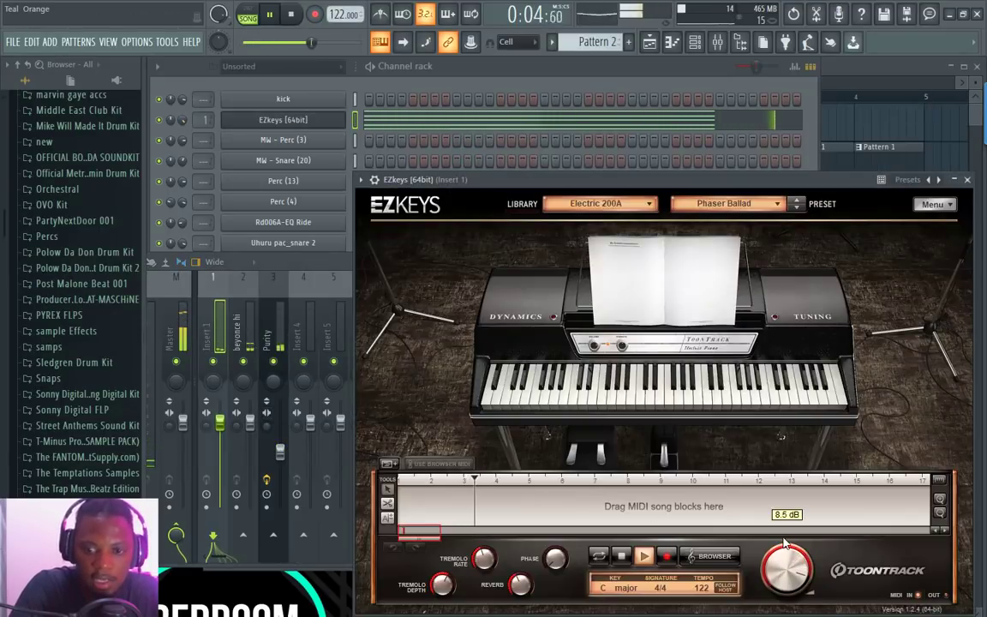
{"action": "left_click", "coordinate": [968, 180]}
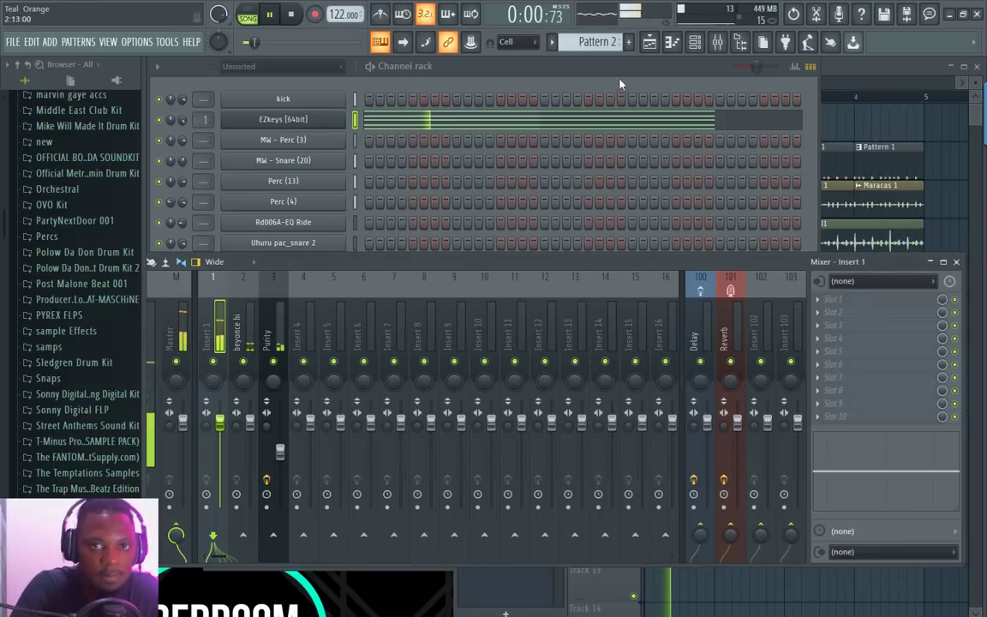
Step: Add a GMS synthesizer channel to the channel rack
{"action": "key", "text": "F9"}
{"action": "key", "text": "F5"}
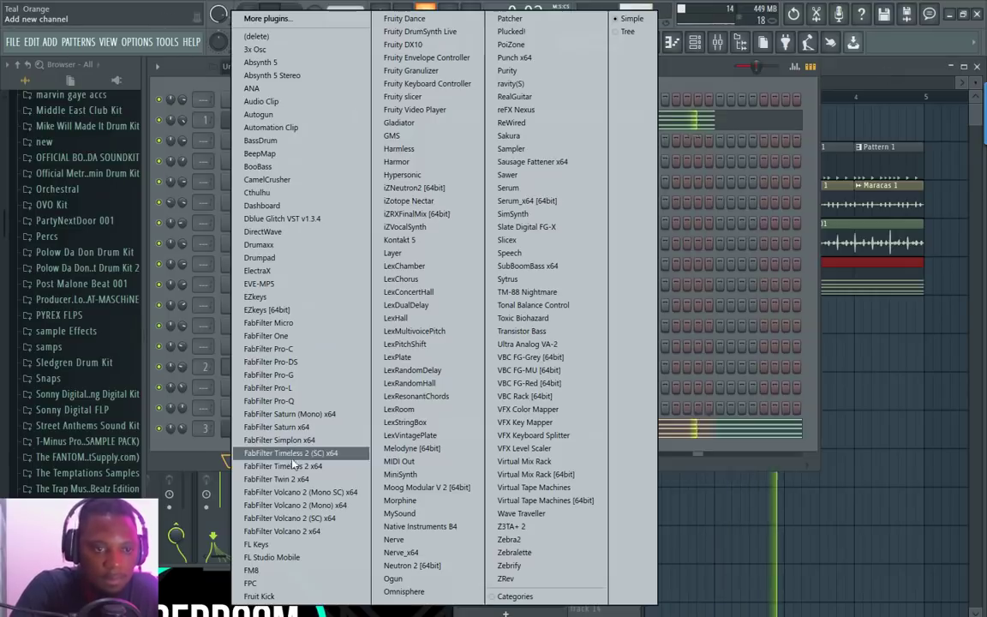
{"action": "left_click", "coordinate": [284, 462]}
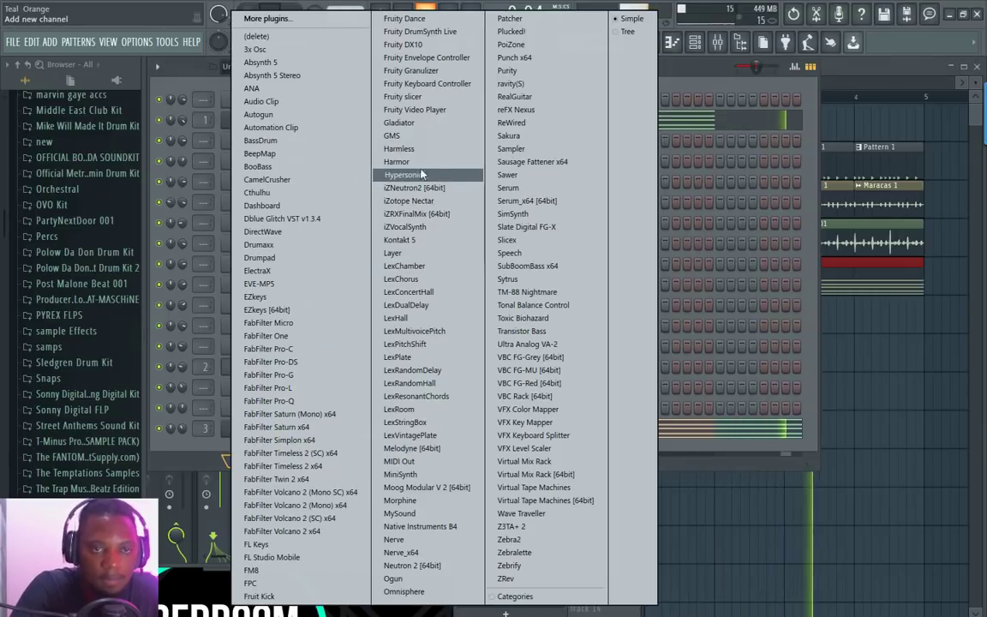
{"action": "left_click", "coordinate": [399, 135]}
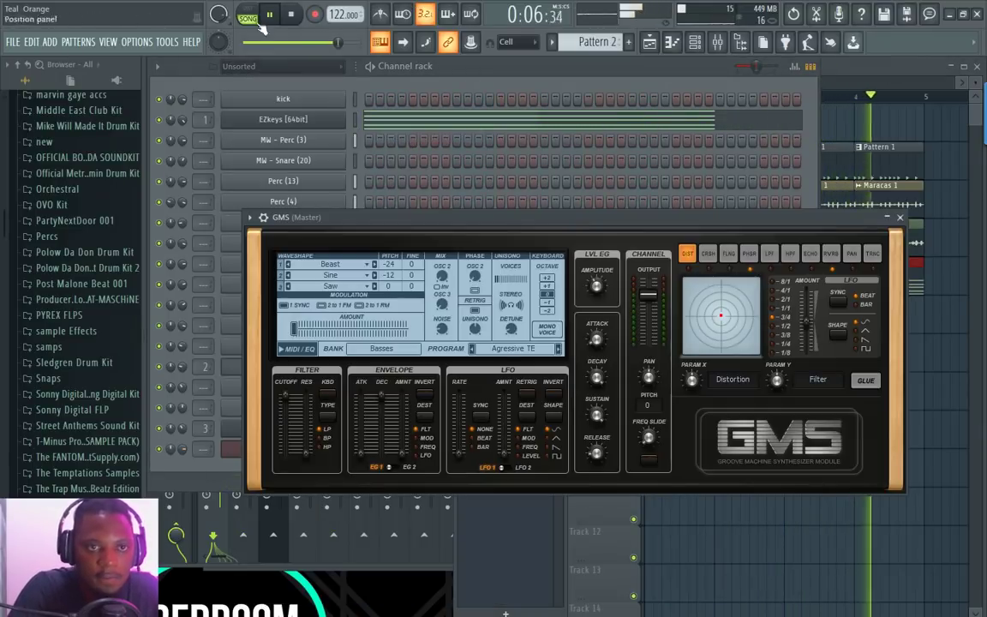
Step: Switch playback to pattern mode, audition GMS presets from the Basses bank and load Bass 3 MC
{"action": "key", "text": "space"}
{"action": "left_click", "coordinate": [491, 351]}
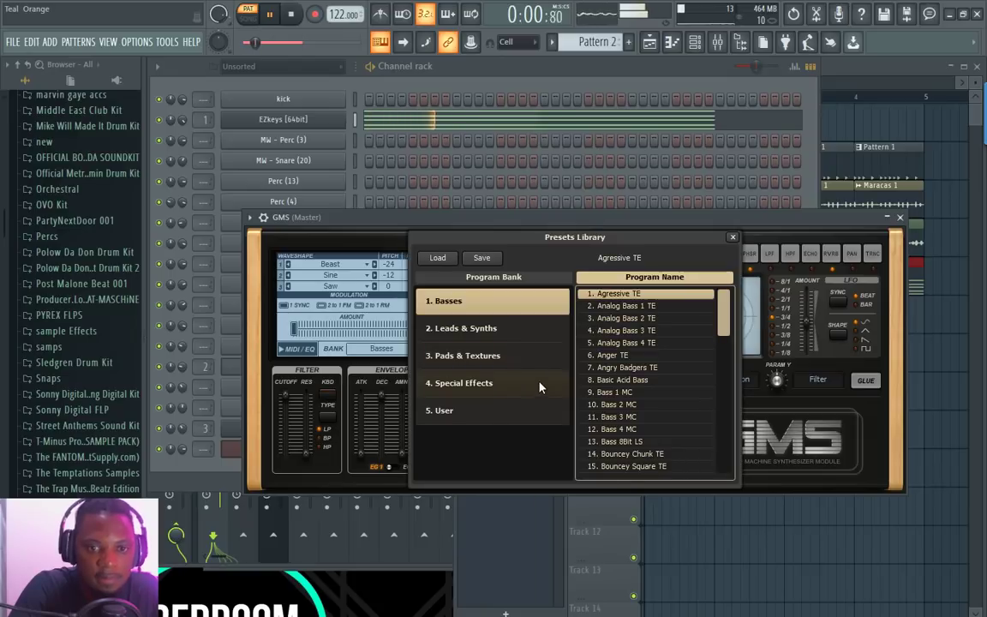
{"action": "left_click", "coordinate": [636, 332]}
{"action": "left_click", "coordinate": [638, 355]}
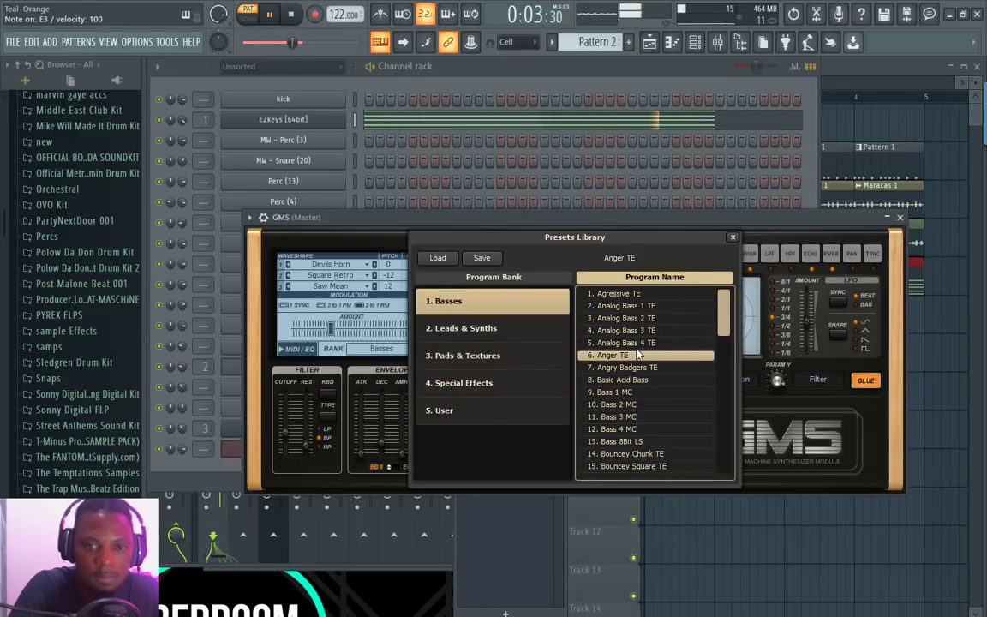
{"action": "left_click", "coordinate": [639, 306]}
{"action": "left_click", "coordinate": [639, 418]}
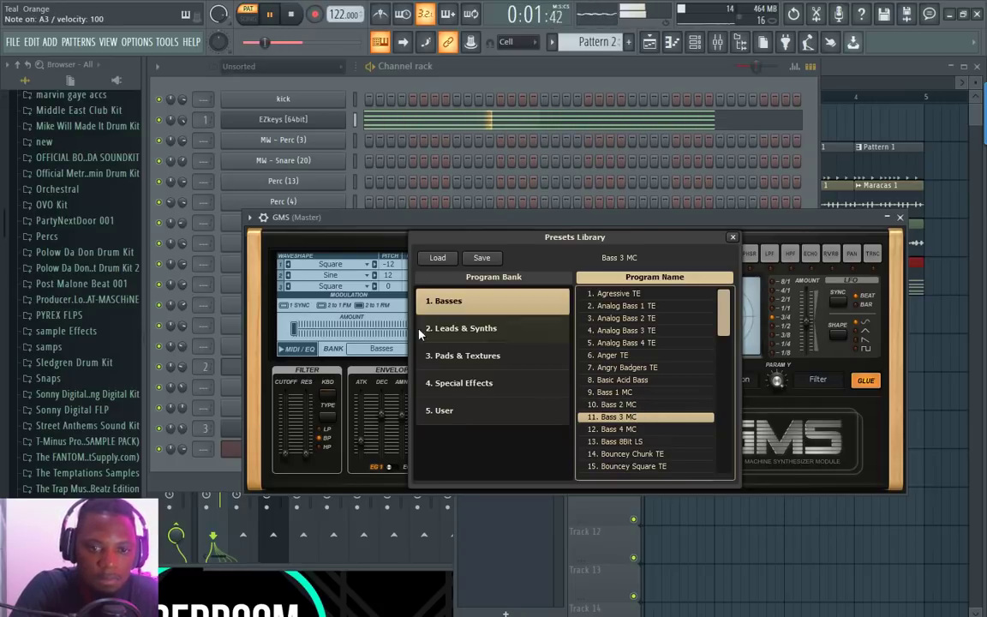
{"action": "left_click", "coordinate": [666, 220]}
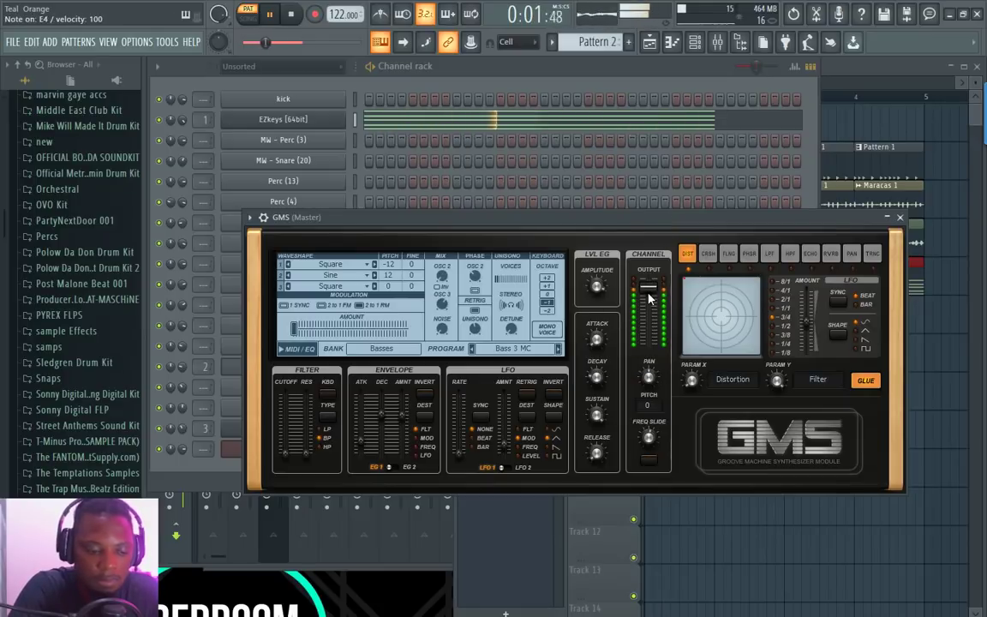
Step: Open the GMS channel's piano roll in Pattern 2 and bring up the list of chord and scale stamps
{"action": "left_click", "coordinate": [475, 92]}
{"action": "right_click", "coordinate": [310, 451]}
{"action": "left_click", "coordinate": [367, 447]}
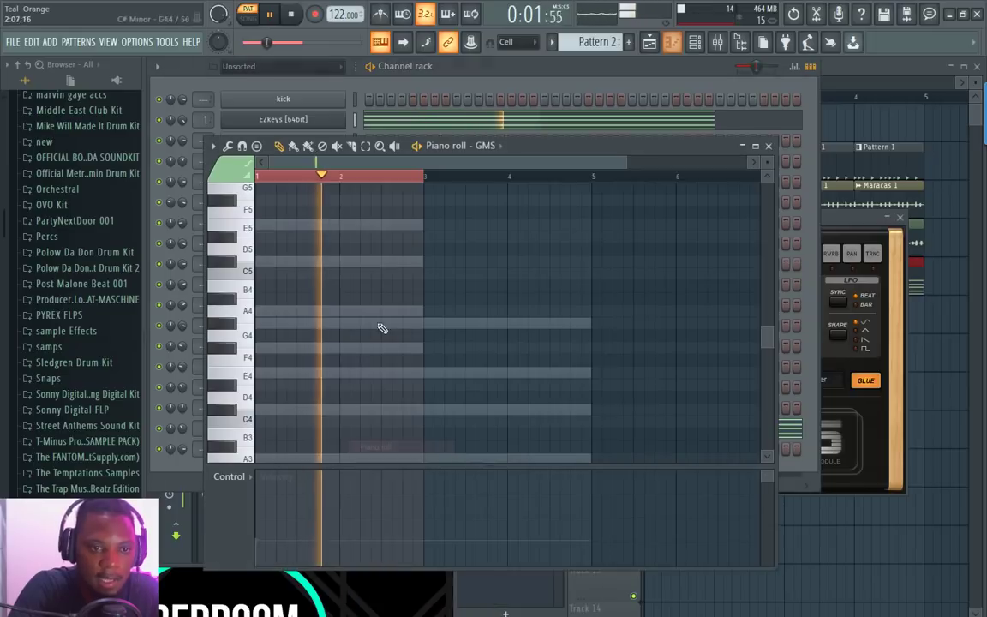
{"action": "scroll", "coordinate": [299, 225], "scroll_direction": "down", "scroll_amount": 1}
{"action": "scroll", "coordinate": [276, 182], "scroll_direction": "up", "scroll_amount": 2}
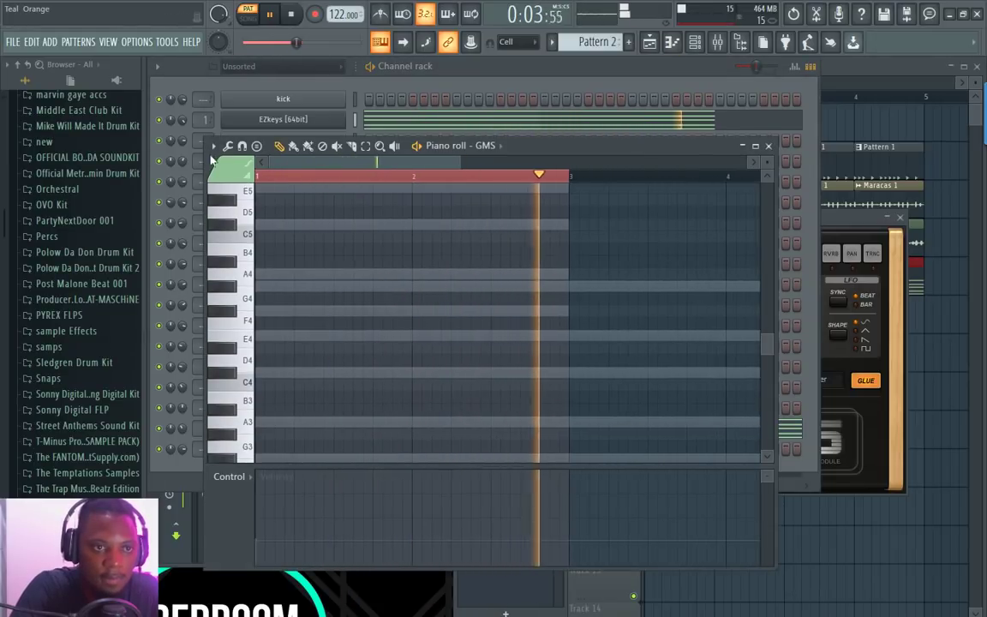
{"action": "left_click", "coordinate": [228, 147]}
{"action": "left_click", "coordinate": [256, 147]}
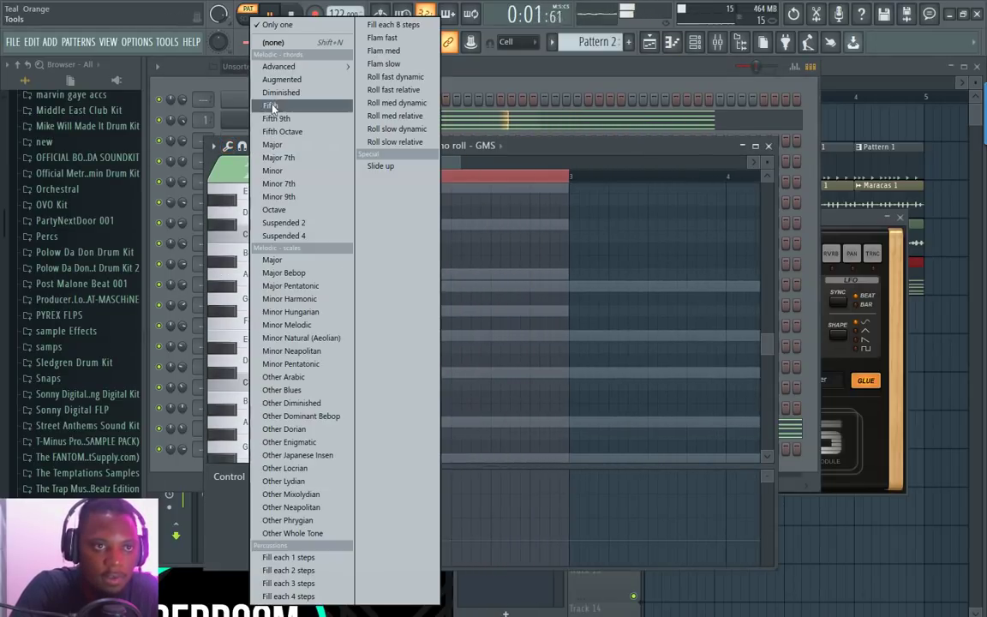
Step: Turn off the chord stamp and draw a one-step F#4 note at the start of bar 1 in the GMS piano roll
{"action": "left_click", "coordinate": [258, 40]}
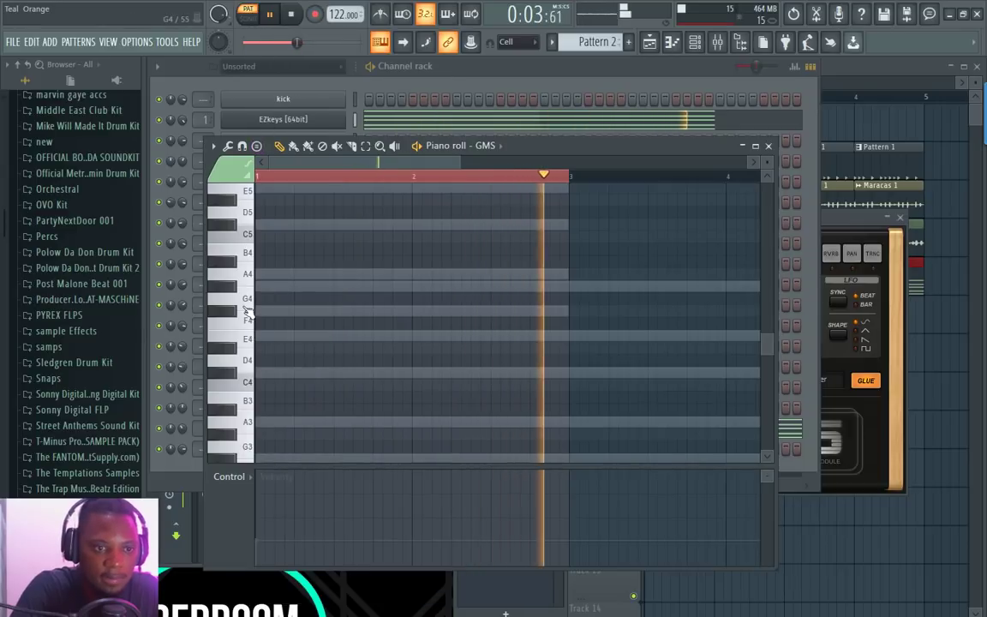
{"action": "scroll", "coordinate": [241, 314], "scroll_direction": "up", "scroll_amount": 2}
{"action": "scroll", "coordinate": [275, 181], "scroll_direction": "up", "scroll_amount": 2}
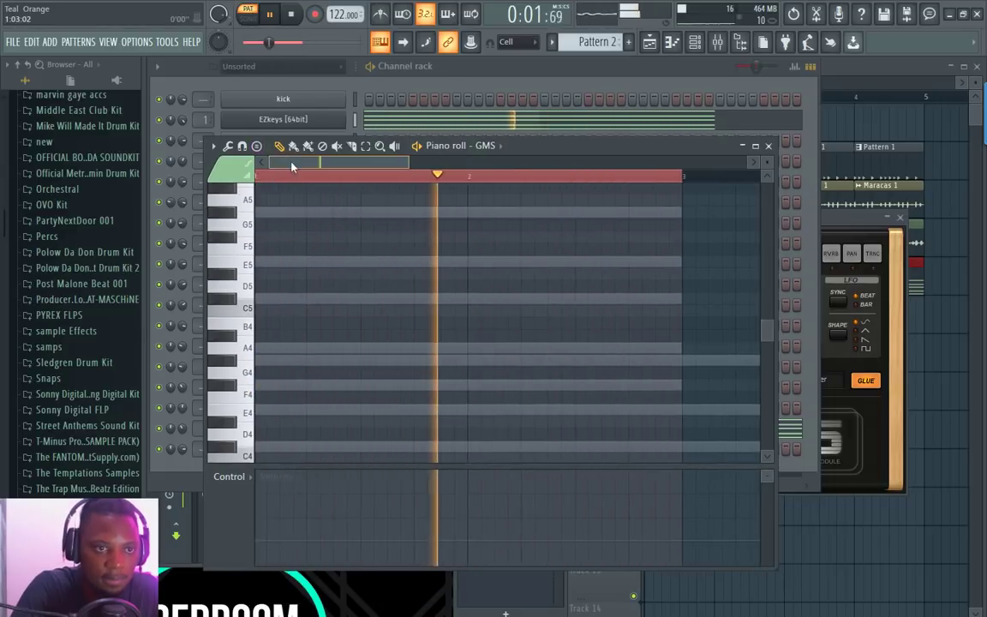
{"action": "scroll", "coordinate": [338, 307], "scroll_direction": "down", "scroll_amount": 2}
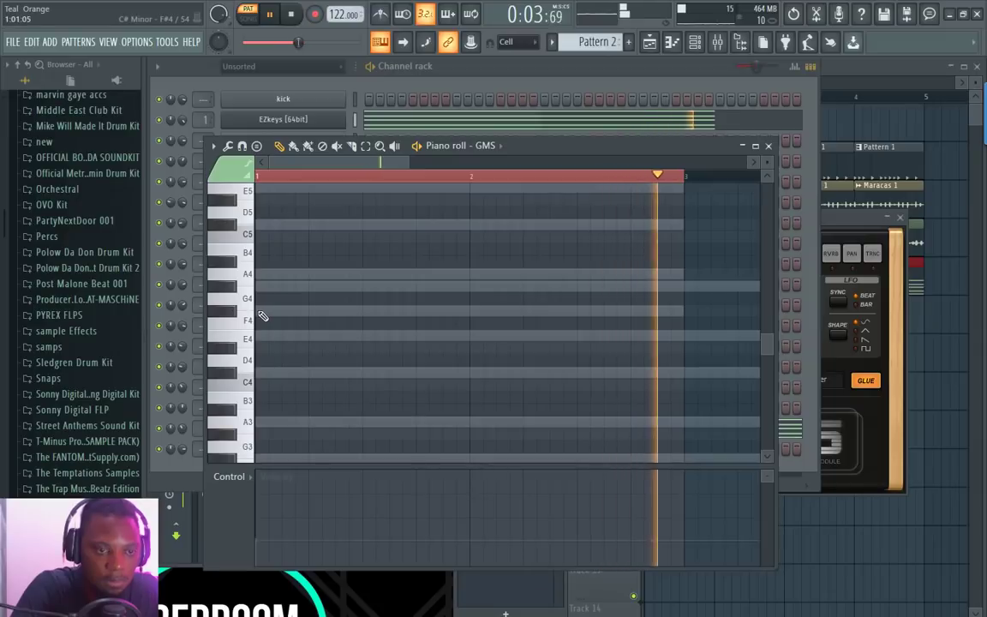
{"action": "key", "text": "space"}
{"action": "left_click", "coordinate": [267, 313]}
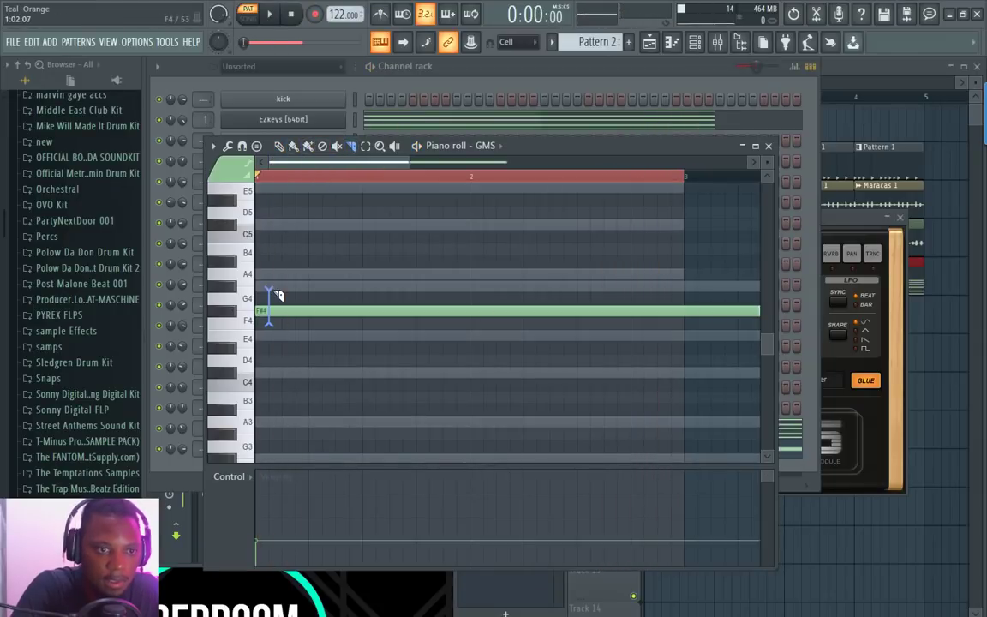
{"action": "right_click", "coordinate": [303, 315]}
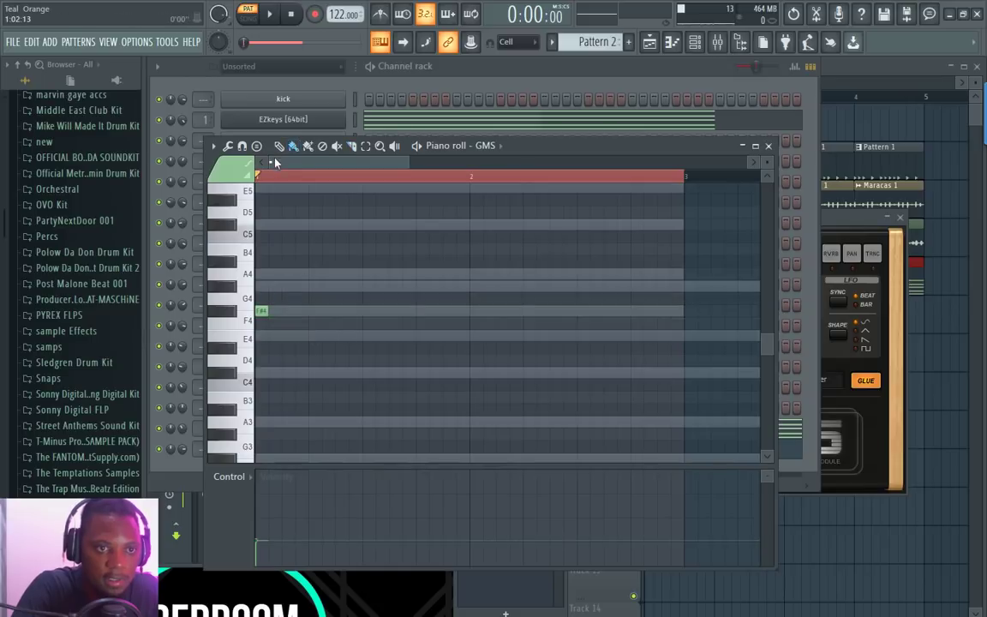
Step: Move the F#4 note to the second step of bar 1 and raise its velocity, auditioning it against the pattern
{"action": "scroll", "coordinate": [277, 162], "scroll_direction": "up", "scroll_amount": 2}
{"action": "key", "text": "space"}
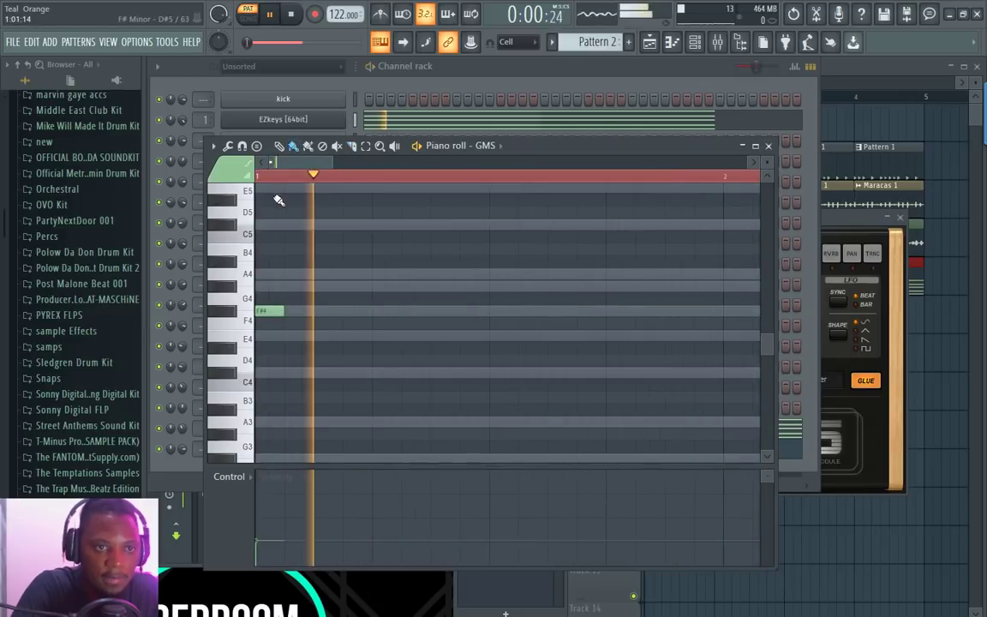
{"action": "key", "text": "space"}
{"action": "key", "text": "space"}
{"action": "key", "text": "space"}
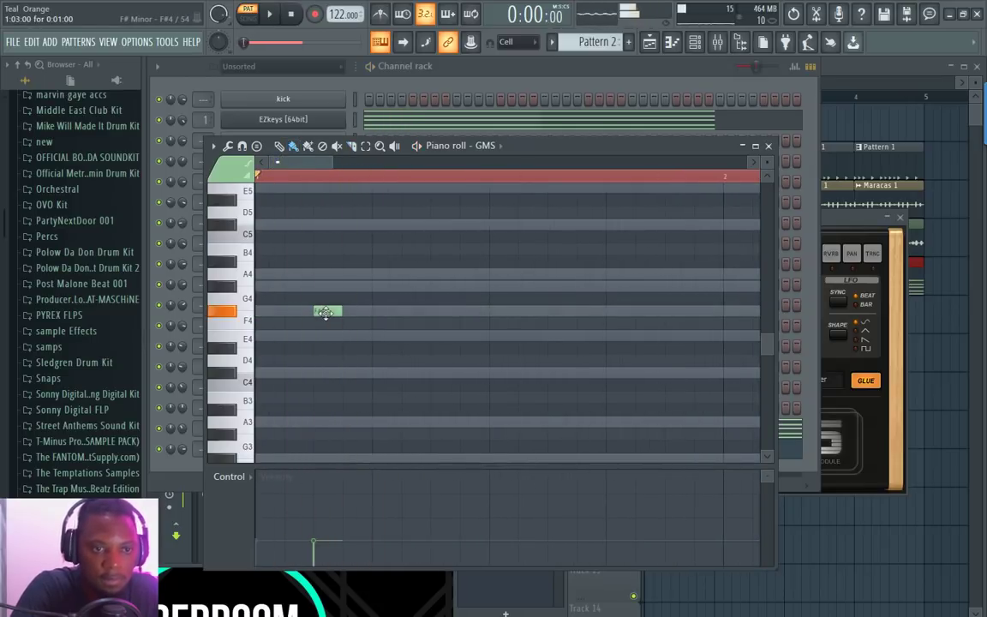
{"action": "key", "text": "space"}
{"action": "left_click_drag", "start_coordinate": [322, 316], "coordinate": [293, 315]}
{"action": "key", "text": "space"}
{"action": "left_click", "coordinate": [286, 503]}
{"action": "key", "text": "space"}
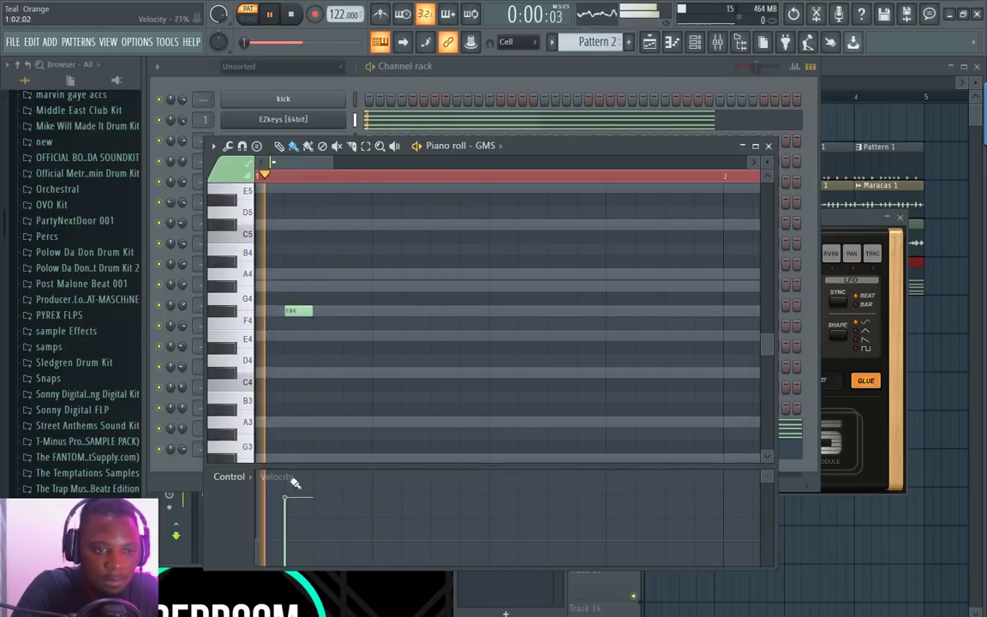
{"action": "key", "text": "space"}
{"action": "key", "text": "space"}
Step: Add a one-step E4 note at the eighth step of bar 1 and play the pattern to check it
{"action": "left_click", "coordinate": [473, 337]}
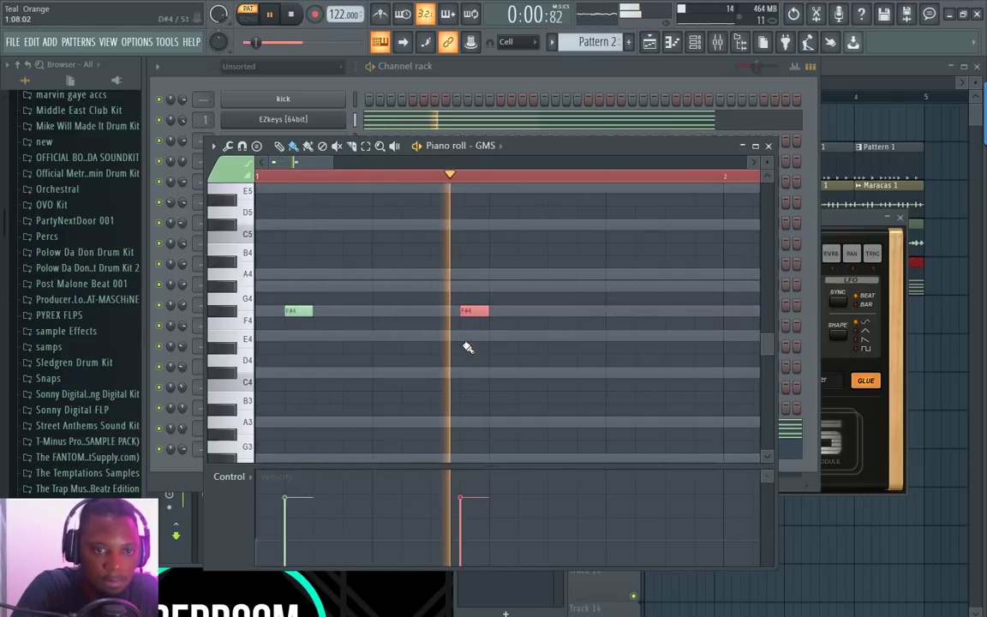
{"action": "key", "text": "space"}
{"action": "key", "text": "space"}
{"action": "key", "text": "space"}
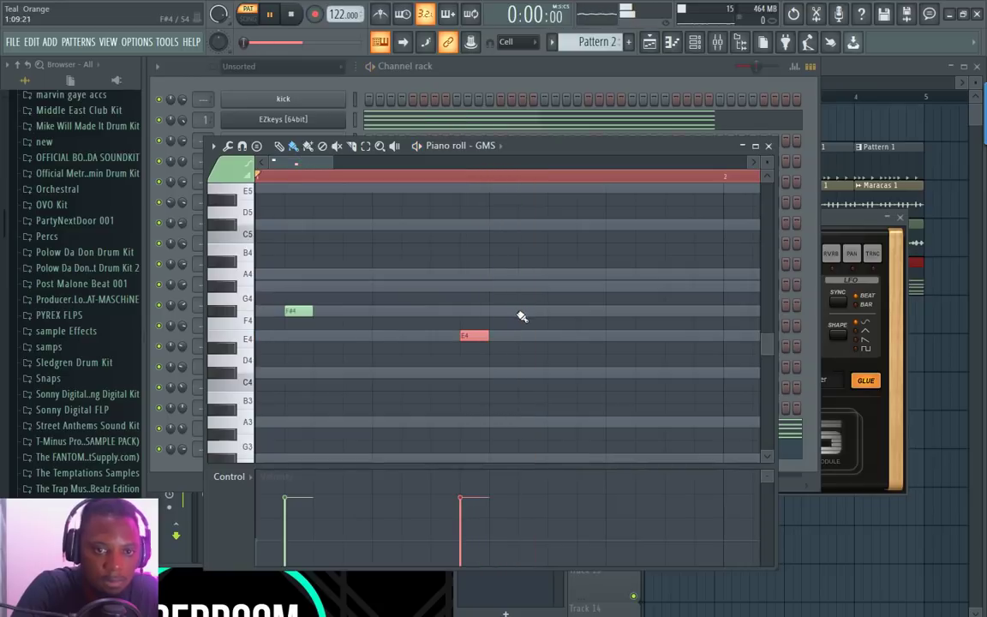
{"action": "key", "text": "space"}
Step: Add F#4 notes at the tenth and last steps of bar 1, checking the timing with playback
{"action": "left_click", "coordinate": [540, 312]}
{"action": "scroll", "coordinate": [391, 178], "scroll_direction": "down", "scroll_amount": 4}
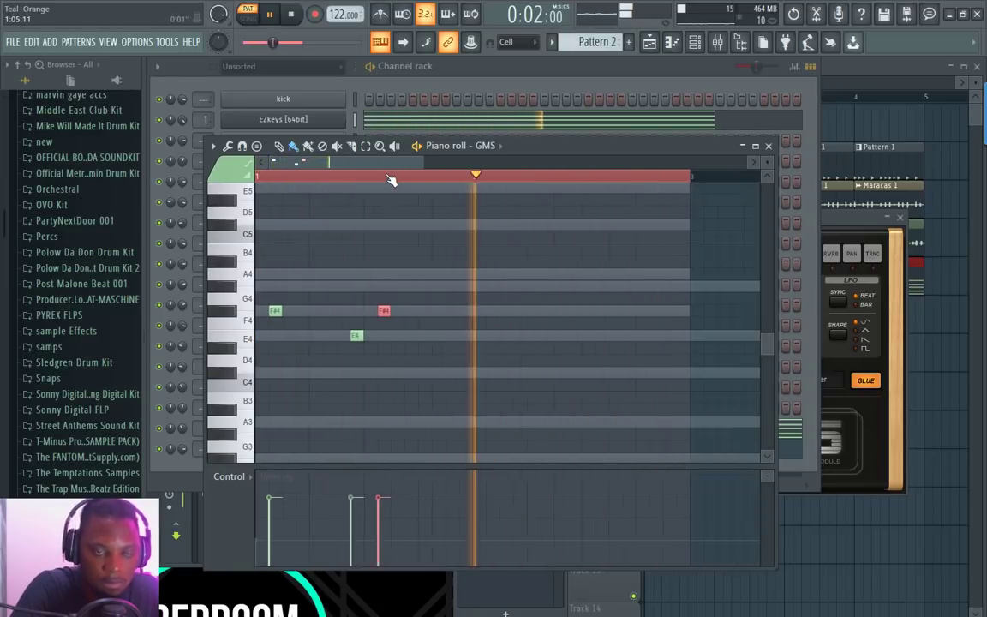
{"action": "key", "text": "space"}
{"action": "key", "text": "space"}
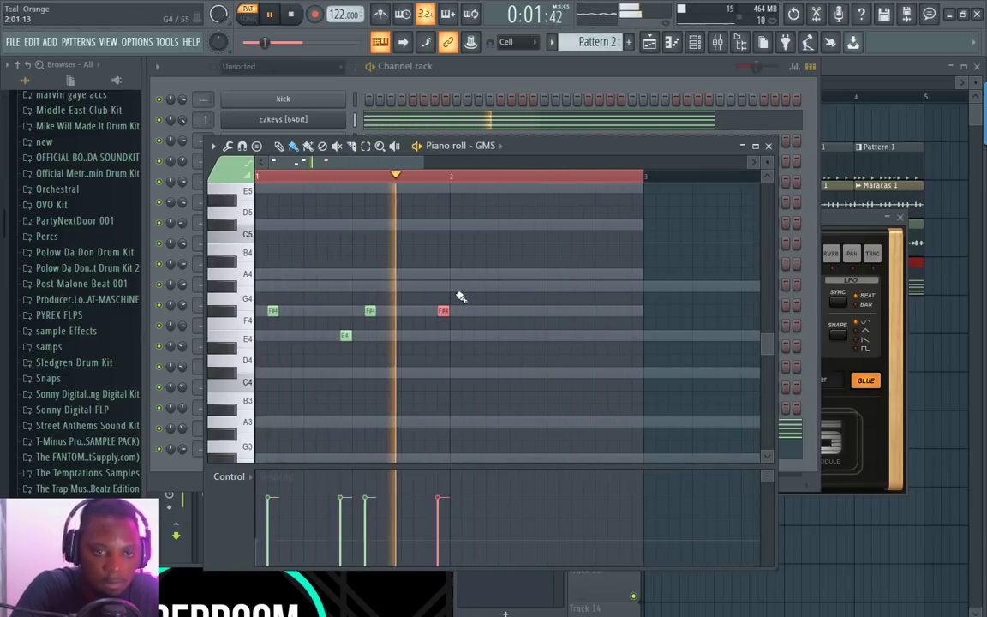
{"action": "left_click", "coordinate": [444, 311]}
{"action": "key", "text": "space"}
{"action": "key", "text": "space"}
Step: Duplicate the four-note phrase from bar 1 into bar 2 and play it back
{"action": "left_click", "coordinate": [468, 312]}
{"action": "right_click", "coordinate": [467, 312]}
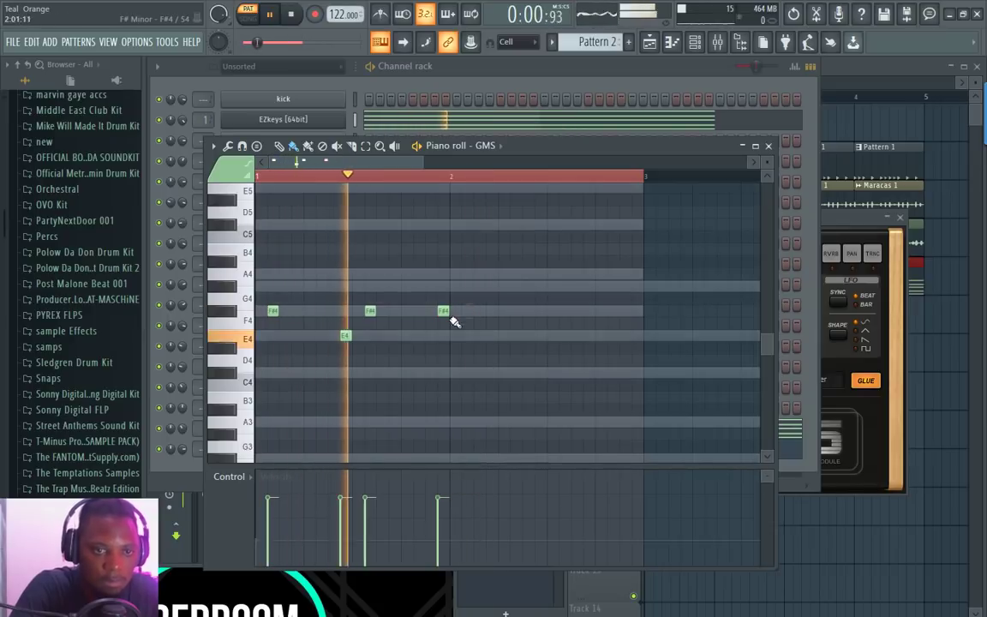
{"action": "left_click_drag", "start_coordinate": [478, 390], "coordinate": [469, 312]}
{"action": "key", "text": "space"}
{"action": "key", "text": "space"}
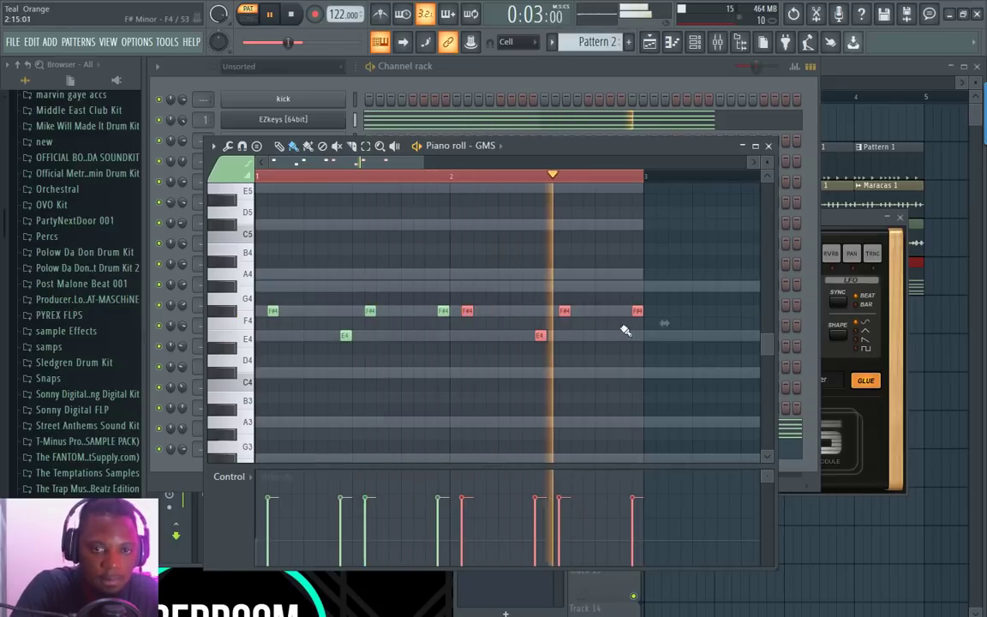
Step: Raise the last note of bar 2 to A4
{"action": "left_click", "coordinate": [630, 287]}
{"action": "right_click", "coordinate": [630, 287]}
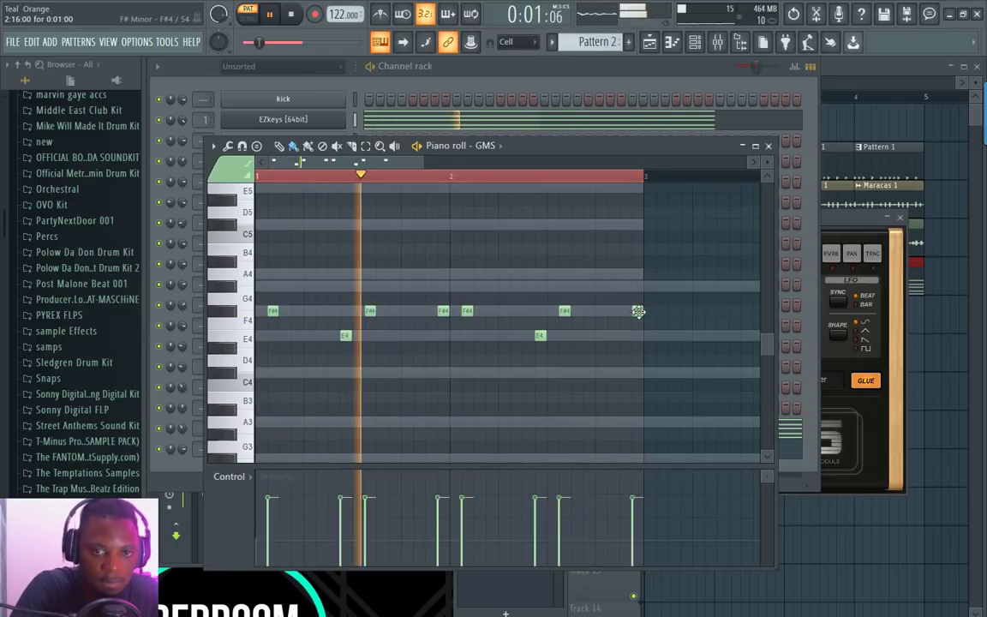
{"action": "left_click_drag", "start_coordinate": [637, 308], "coordinate": [638, 287]}
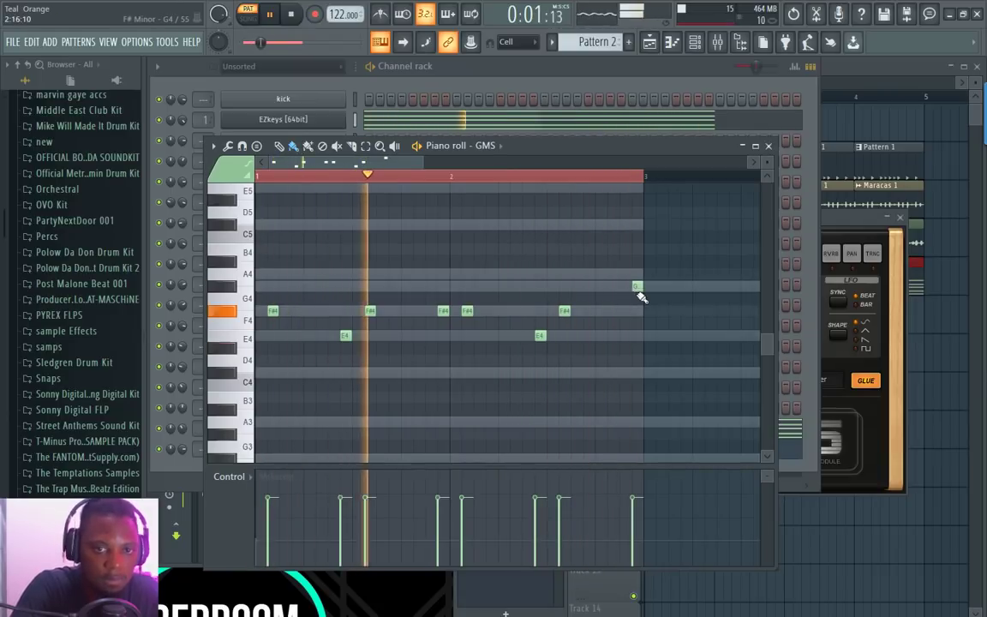
{"action": "left_click_drag", "start_coordinate": [639, 287], "coordinate": [639, 275]}
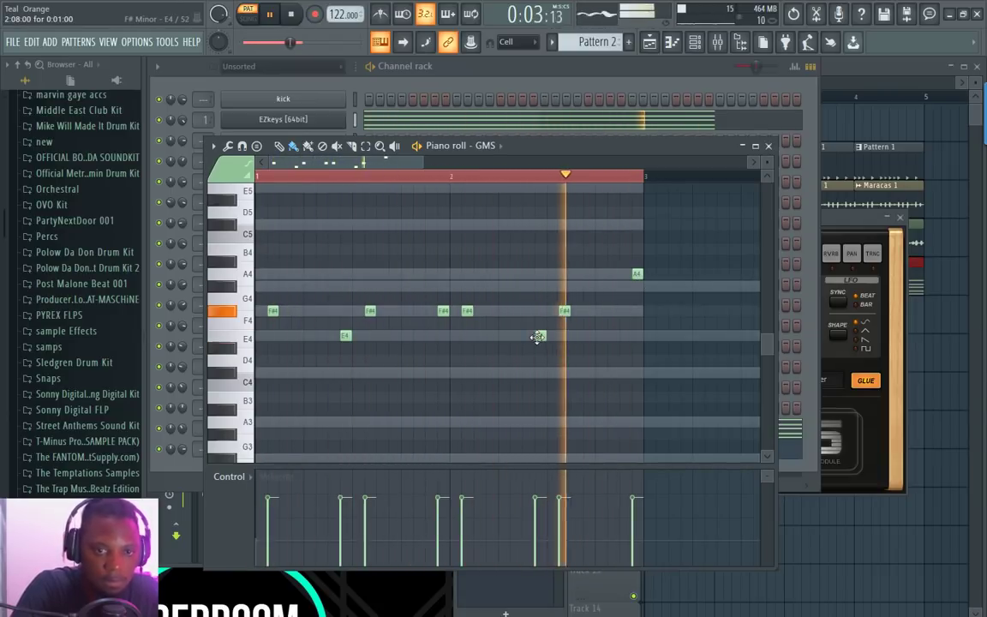
Step: Lower bar 2's second and third notes to C#4 and E4, shift its A4 one step earlier, and lower bar 1's last note to E4
{"action": "left_click_drag", "start_coordinate": [539, 335], "coordinate": [538, 373]}
{"action": "left_click_drag", "start_coordinate": [564, 312], "coordinate": [564, 335]}
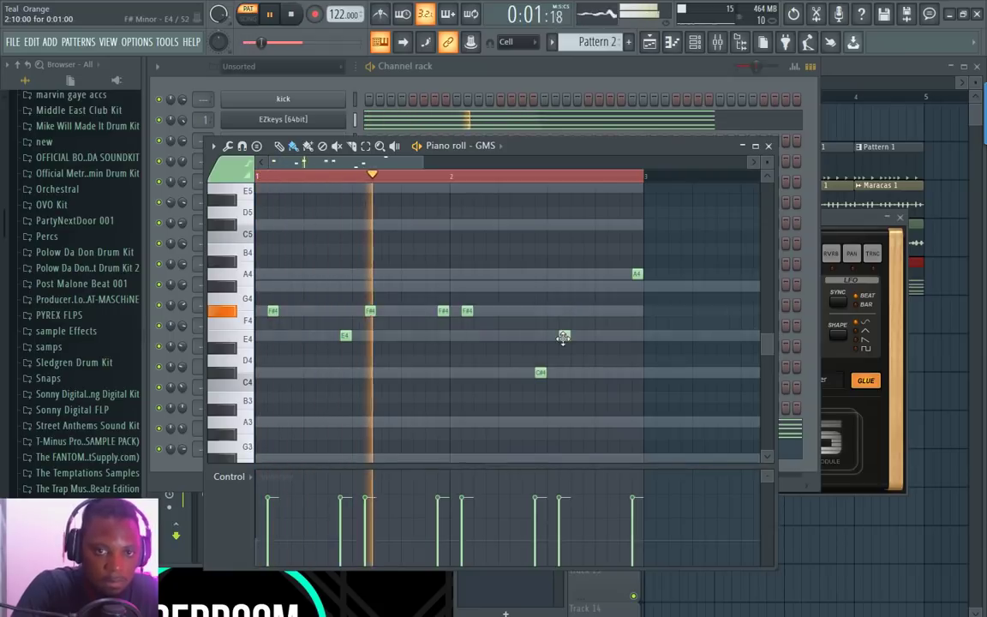
{"action": "left_click_drag", "start_coordinate": [634, 273], "coordinate": [625, 274]}
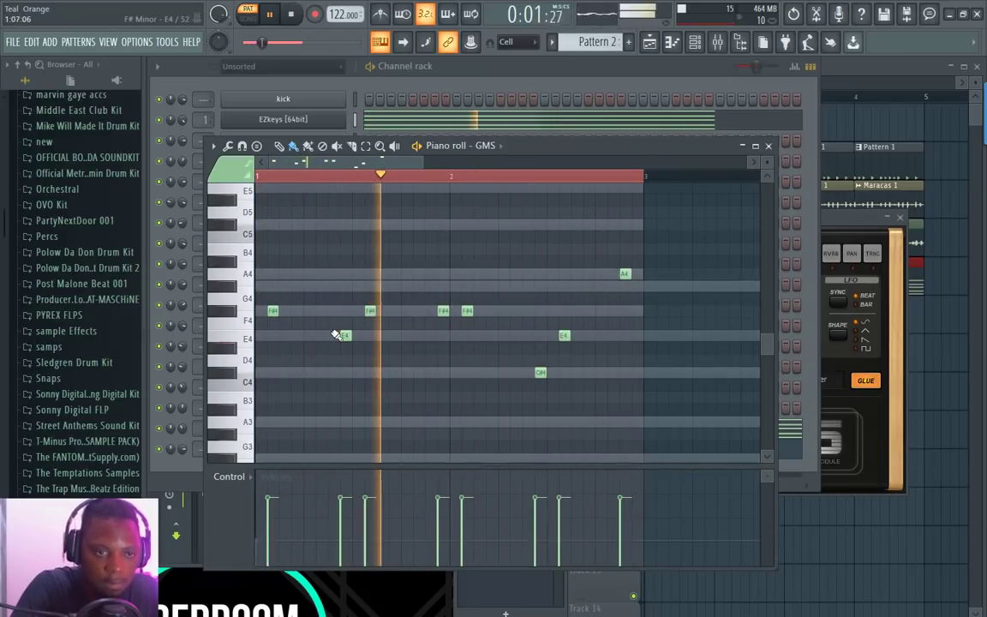
{"action": "left_click_drag", "start_coordinate": [443, 311], "coordinate": [443, 335]}
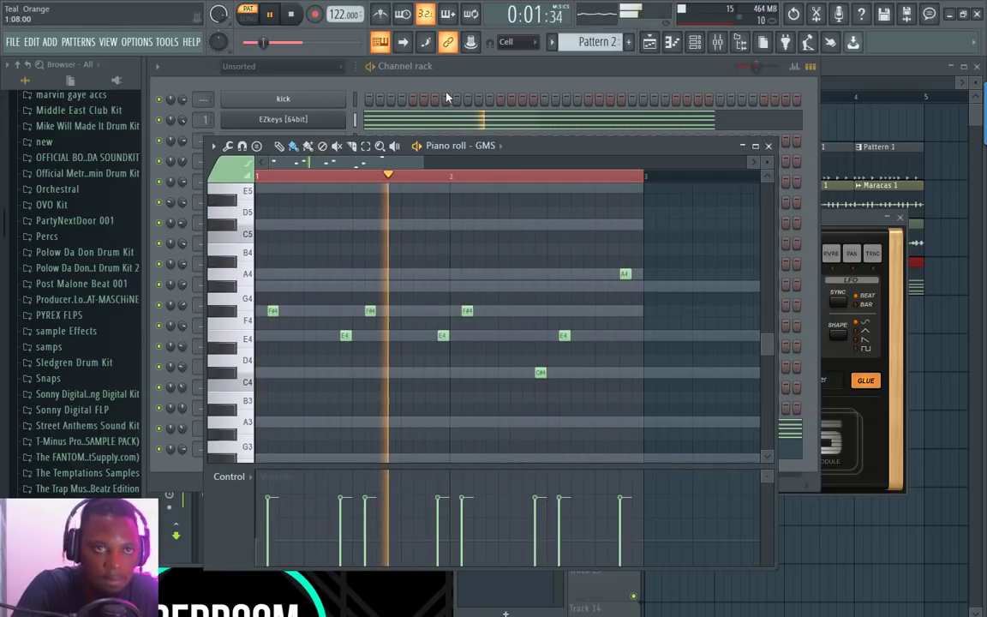
Step: Switch playback to song mode and adjust the GMS channel volume against the full arrangement
{"action": "left_click", "coordinate": [402, 82]}
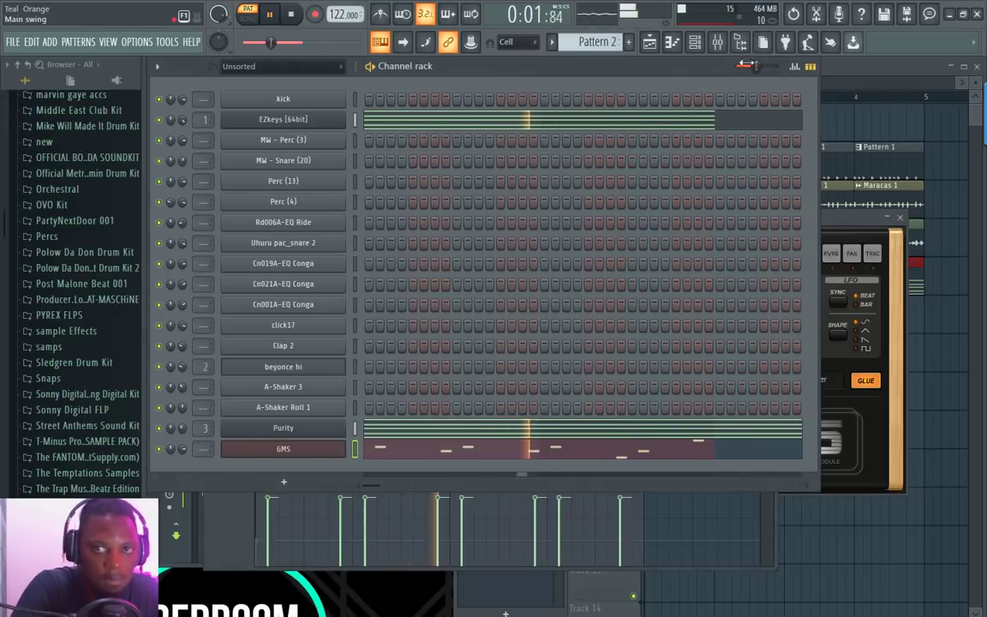
{"action": "left_click", "coordinate": [246, 14]}
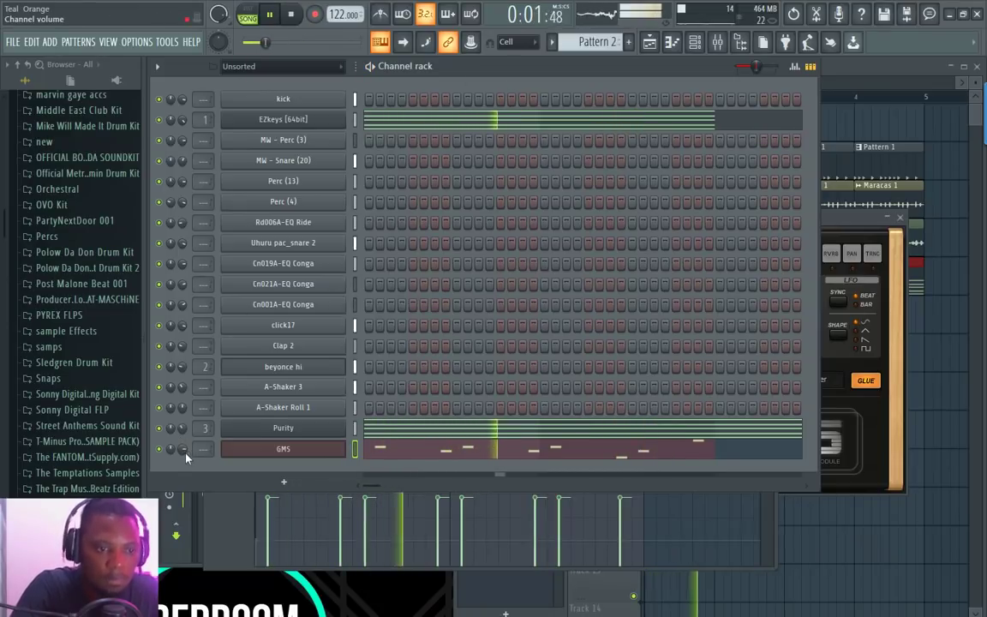
{"action": "left_click_drag", "start_coordinate": [183, 451], "coordinate": [189, 438]}
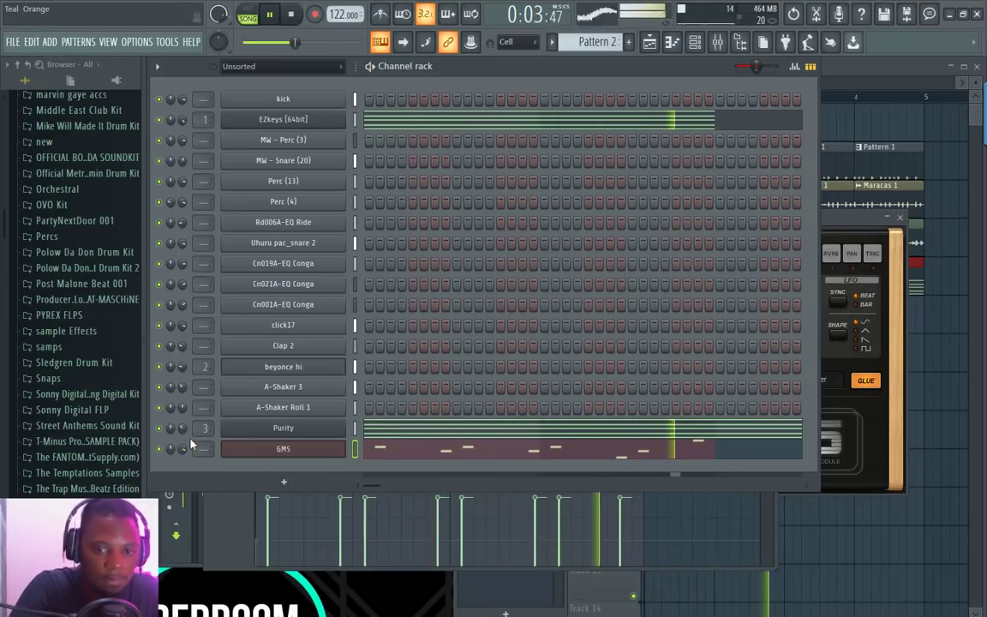
{"action": "key", "text": "space"}
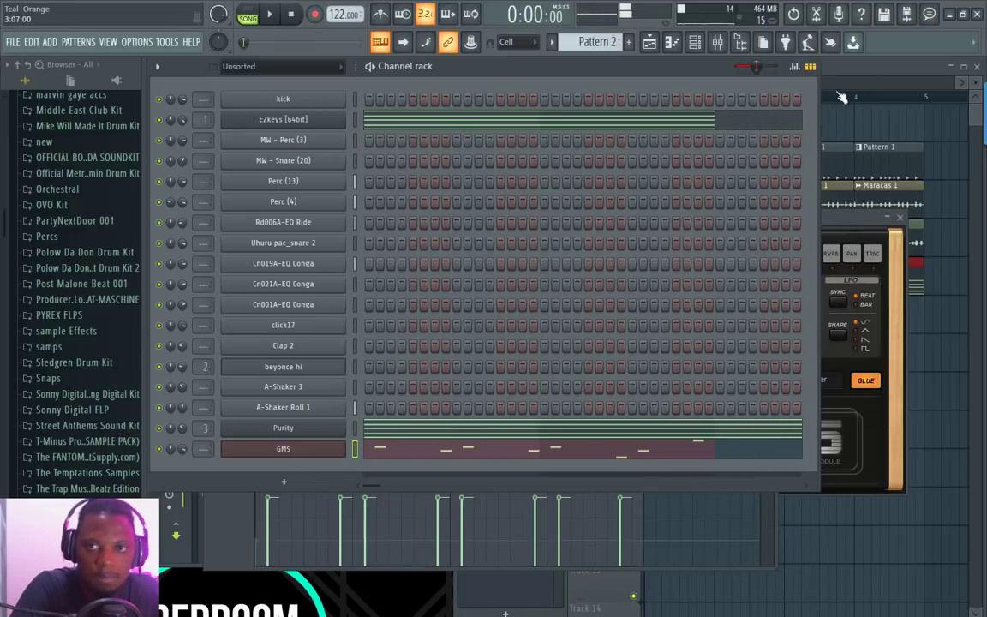
Step: Duplicate the whole two-bar GMS melody into bars 3 and 4
{"action": "left_click", "coordinate": [484, 444]}
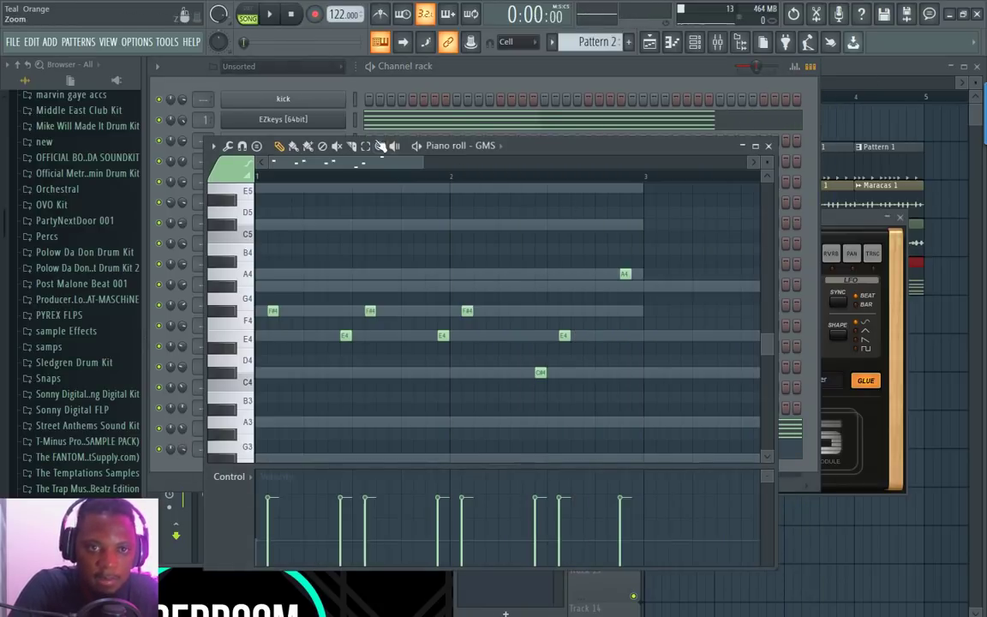
{"action": "scroll", "coordinate": [419, 178], "scroll_direction": "down", "scroll_amount": 5}
{"action": "key", "text": "ctrl+a"}
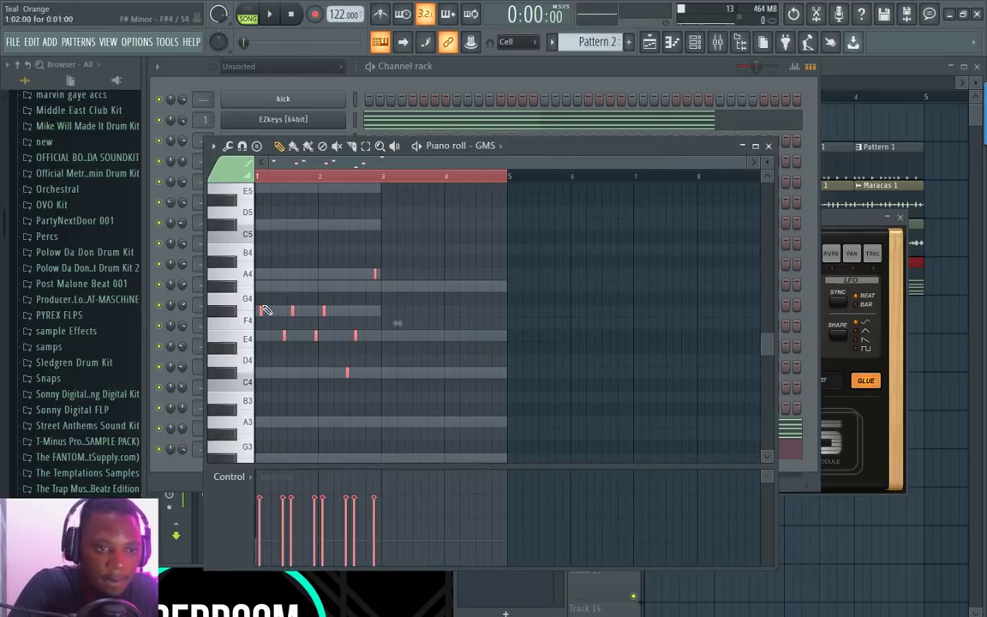
{"action": "scroll", "coordinate": [268, 224], "scroll_direction": "up", "scroll_amount": 3}
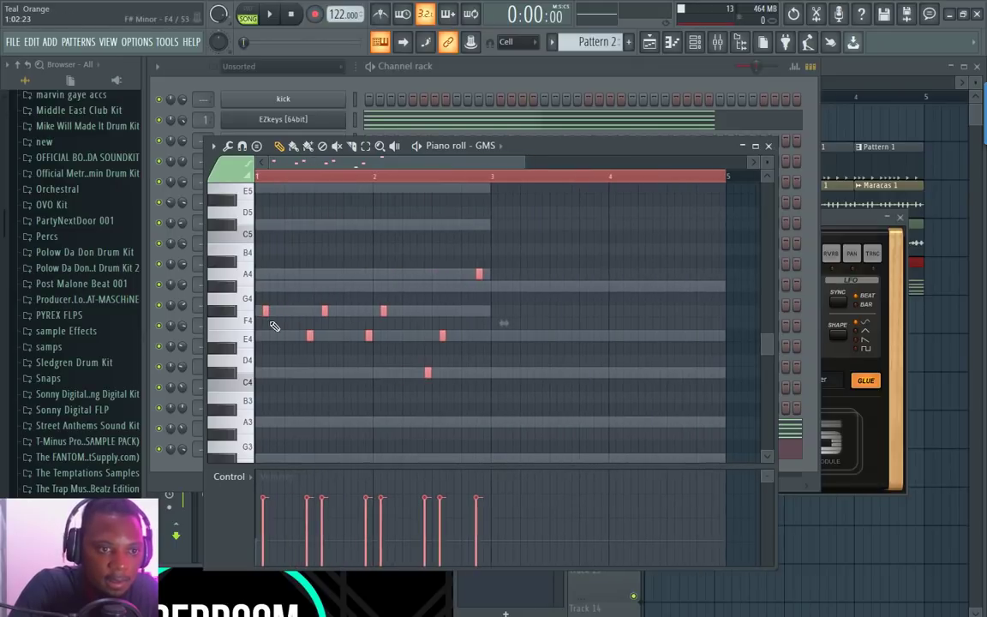
{"action": "key", "text": "ctrl+b"}
Step: Play the arrangement with the extended melody, fine-tune the GMS channel volume, and stop playback
{"action": "key", "text": "space"}
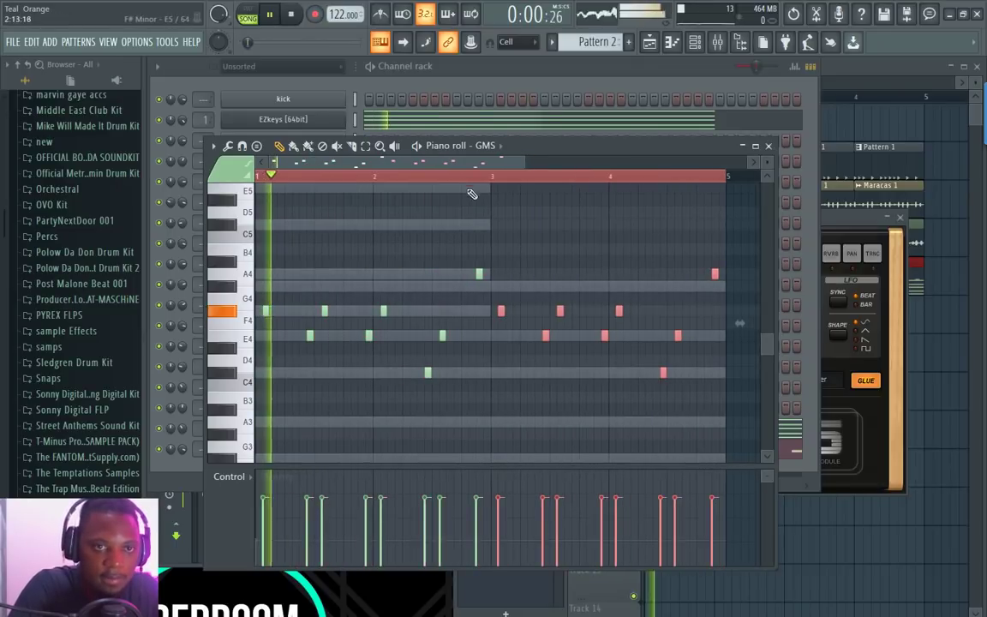
{"action": "left_click", "coordinate": [497, 77]}
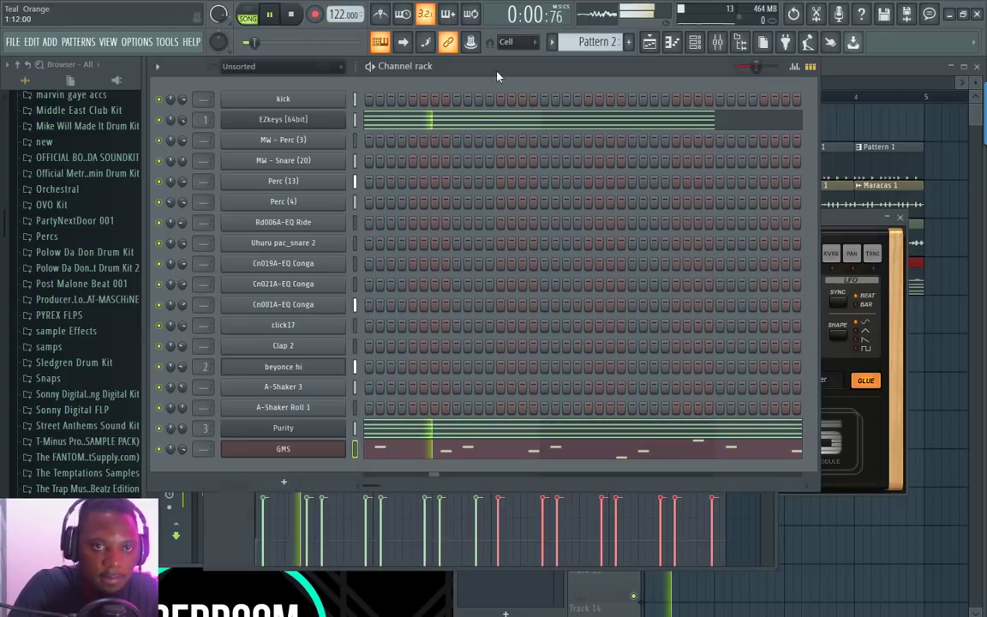
{"action": "left_click", "coordinate": [283, 448]}
{"action": "left_click", "coordinate": [185, 448]}
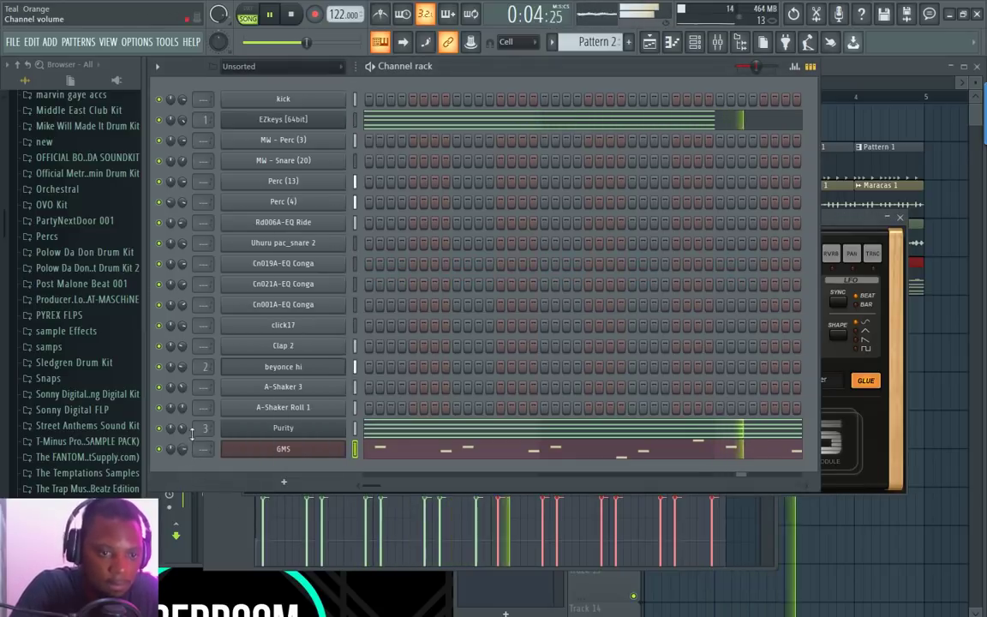
{"action": "left_click", "coordinate": [857, 75]}
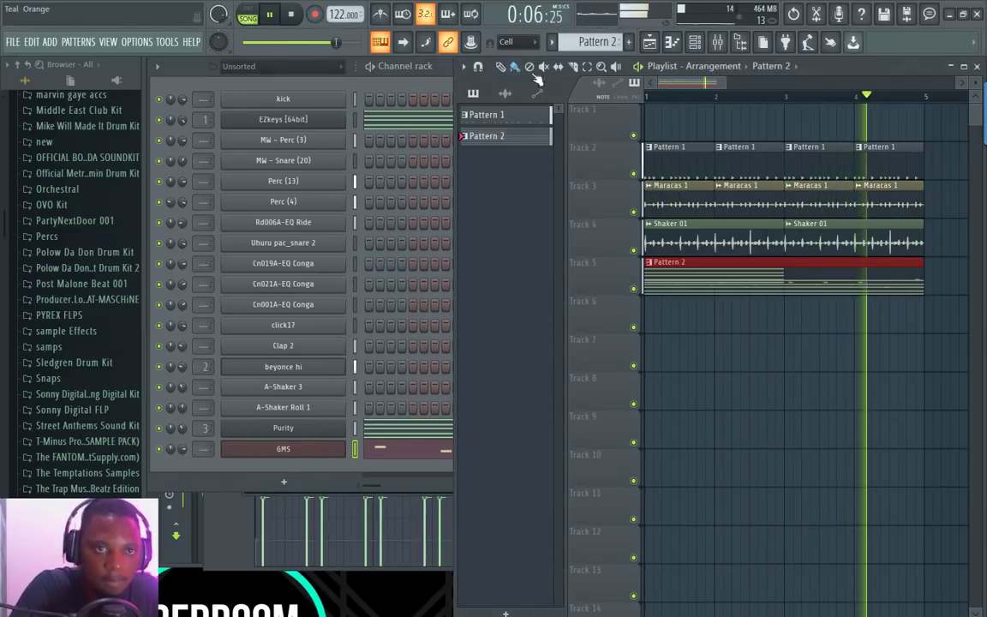
{"action": "left_click", "coordinate": [187, 77]}
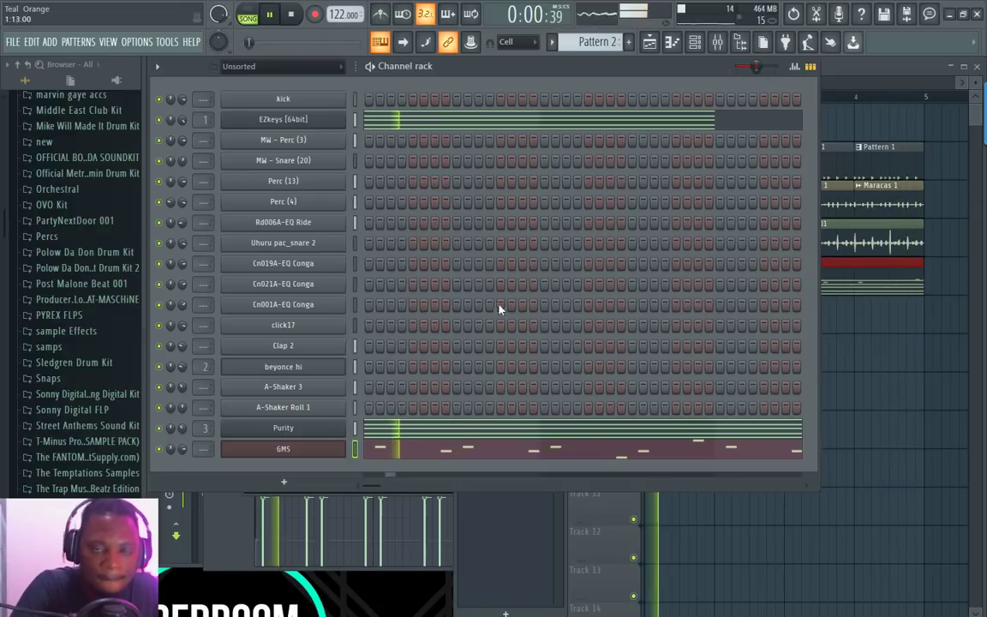
{"action": "key", "text": "space"}
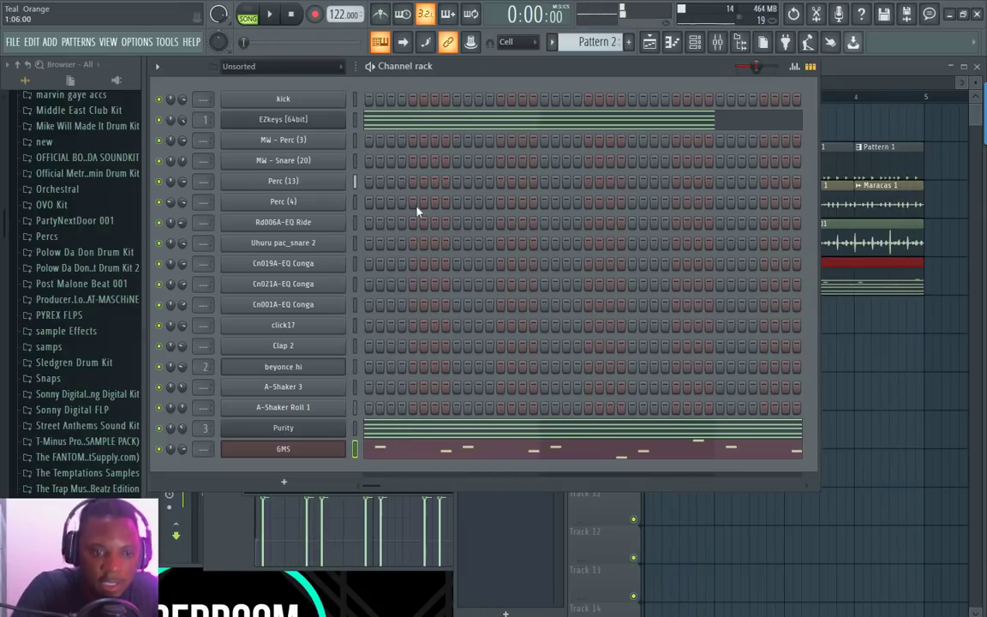
Step: Add a new ElectraX instrument channel to the project
{"action": "left_click", "coordinate": [284, 482]}
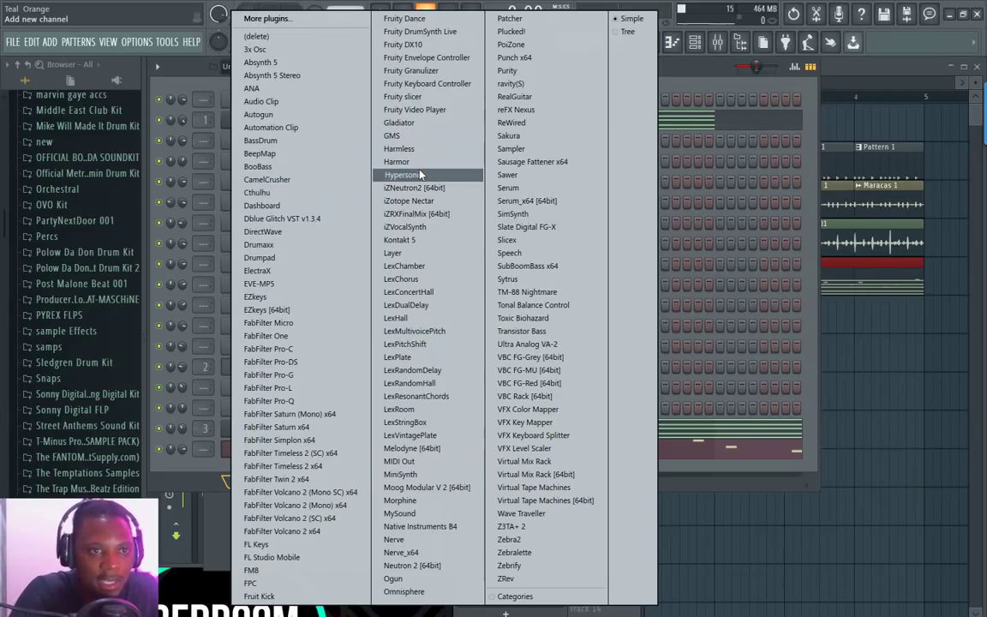
{"action": "left_click", "coordinate": [283, 270]}
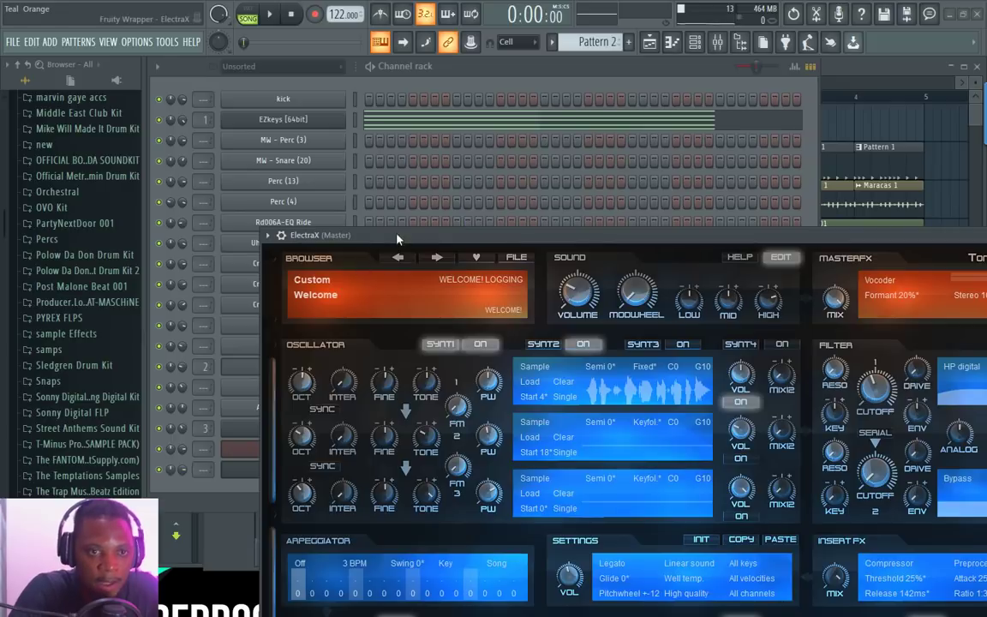
Step: Copy the Purity channel's sustained chord notes into the ElectraX channel
{"action": "left_click_drag", "start_coordinate": [396, 239], "coordinate": [654, 129]}
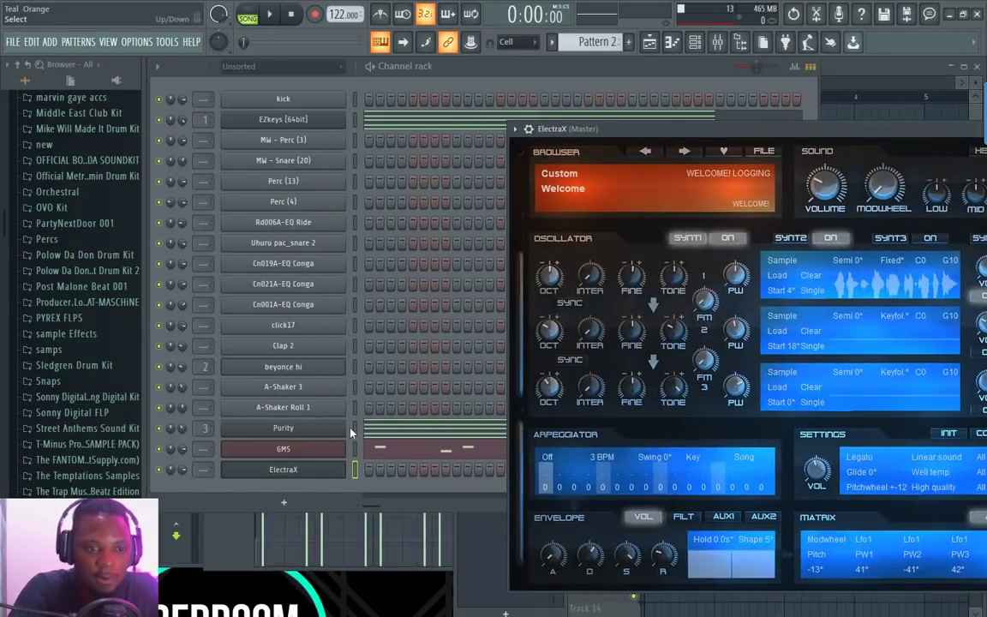
{"action": "left_click", "coordinate": [352, 429]}
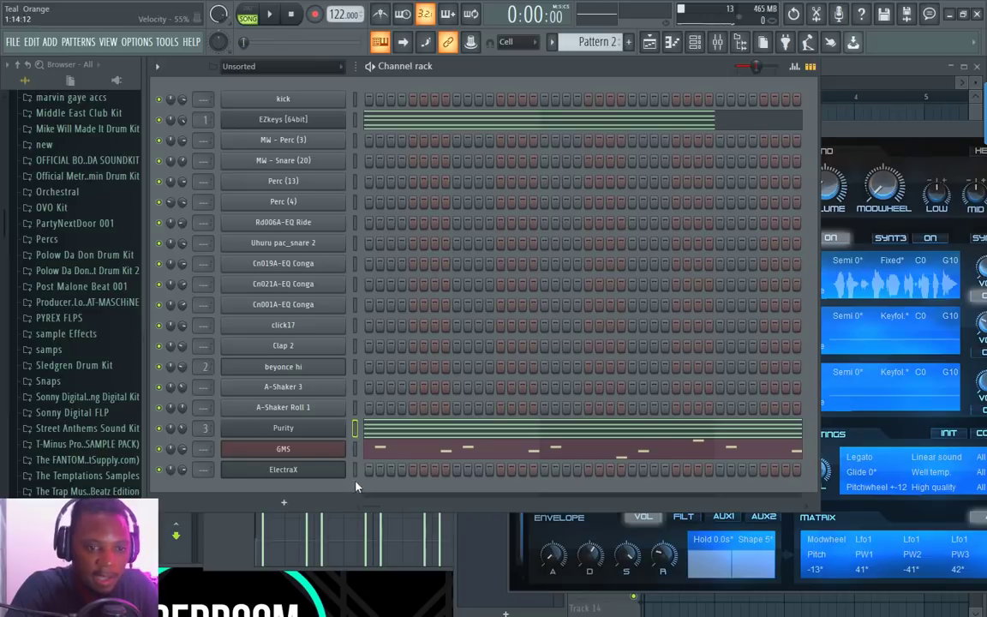
{"action": "left_click", "coordinate": [356, 470]}
Step: Load the Dramatic MAS patch from the Arpeggiator category in ElectraX
{"action": "left_click_drag", "start_coordinate": [769, 136], "coordinate": [597, 137]}
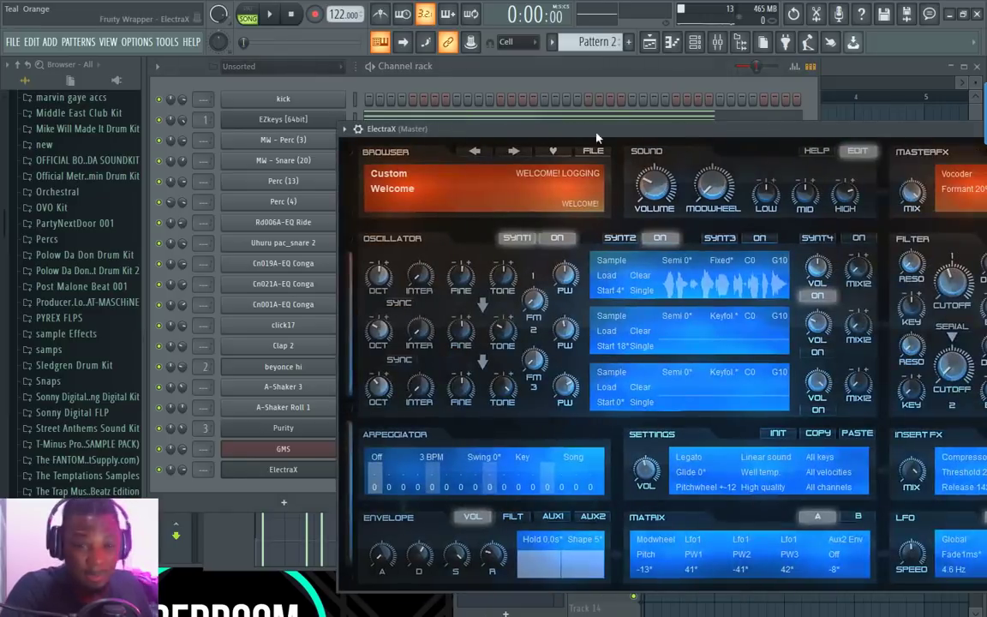
{"action": "left_click", "coordinate": [390, 174]}
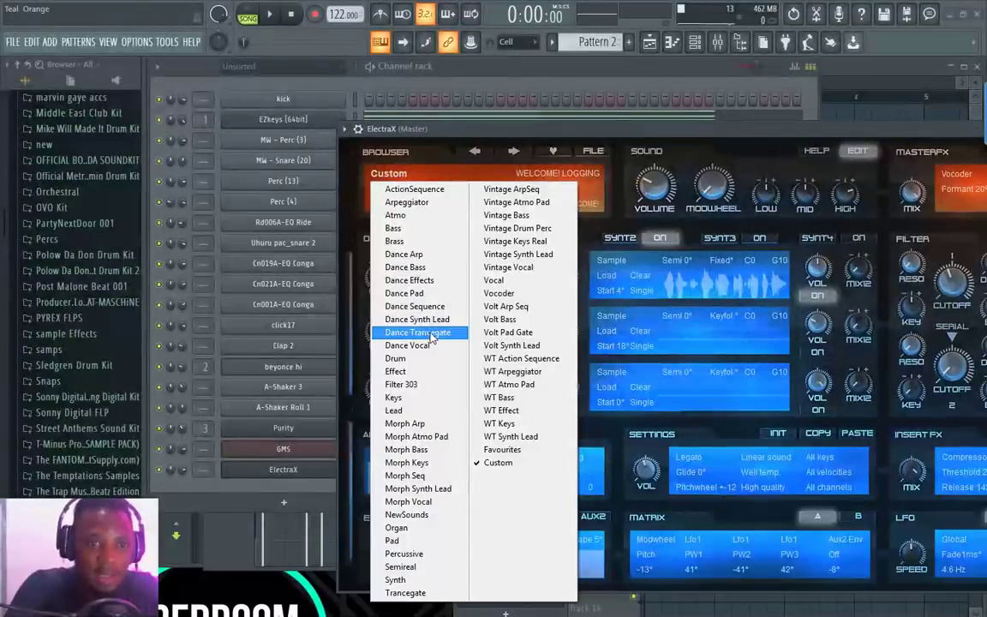
{"action": "left_click", "coordinate": [420, 203]}
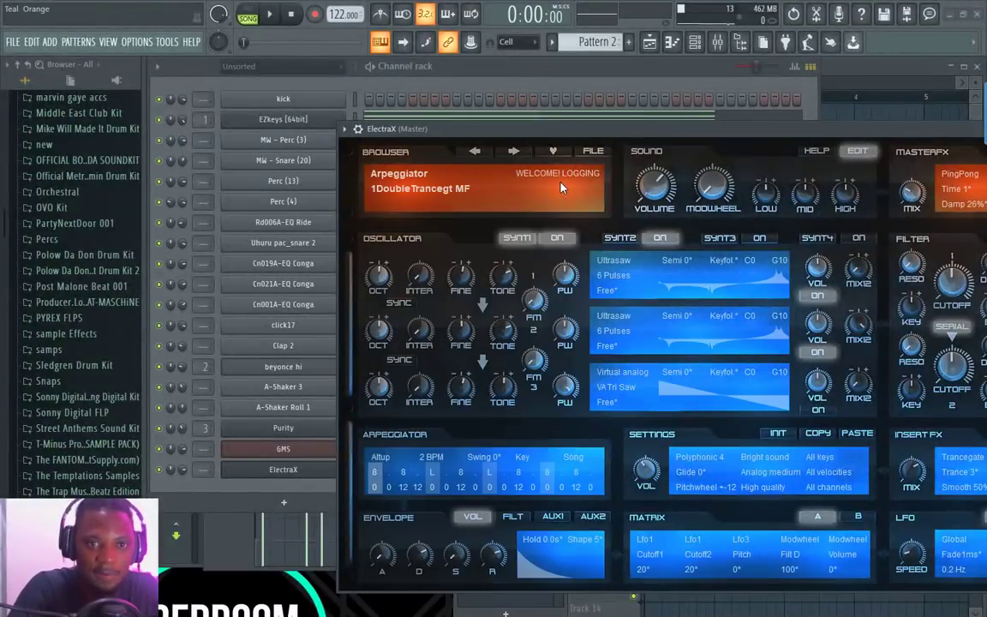
{"action": "left_click", "coordinate": [445, 188]}
{"action": "left_click", "coordinate": [413, 412]}
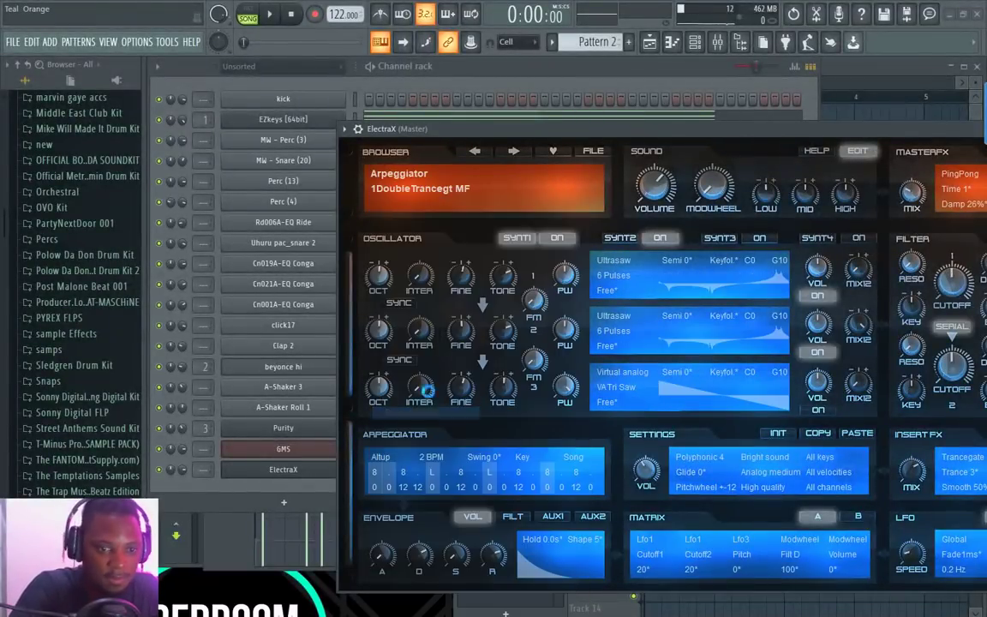
Step: Transpose all the ElectraX chord notes up one octave in the piano roll
{"action": "left_click", "coordinate": [482, 73]}
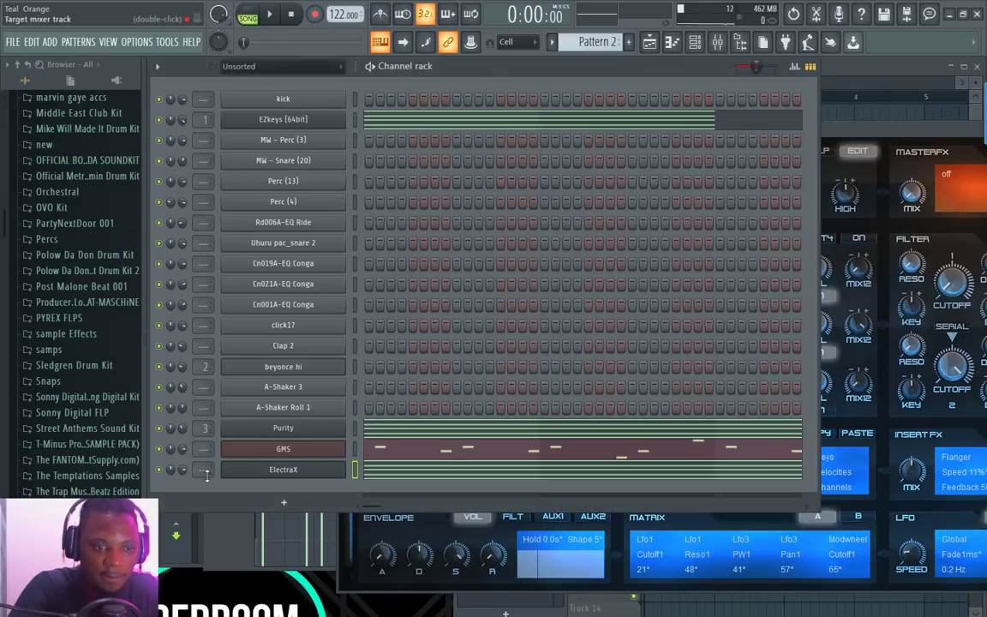
{"action": "left_click", "coordinate": [436, 472]}
{"action": "key", "text": "ctrl+Up"}
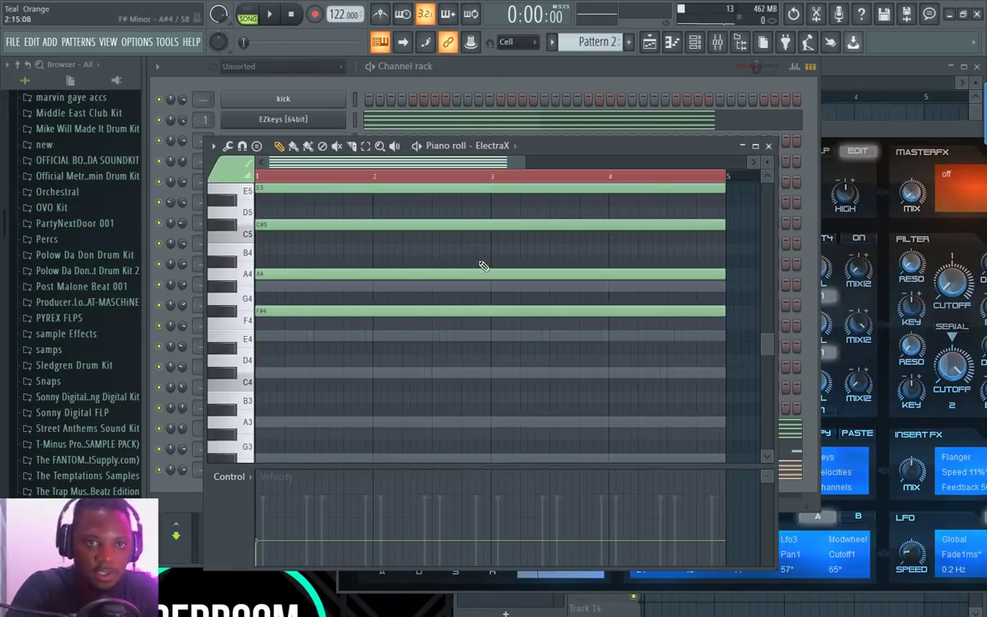
Step: Play the arrangement, lower the ElectraX channel volume to about 20%, and step back through its arpeggiator patches to CoolPad1 SJA
{"action": "left_click", "coordinate": [493, 72]}
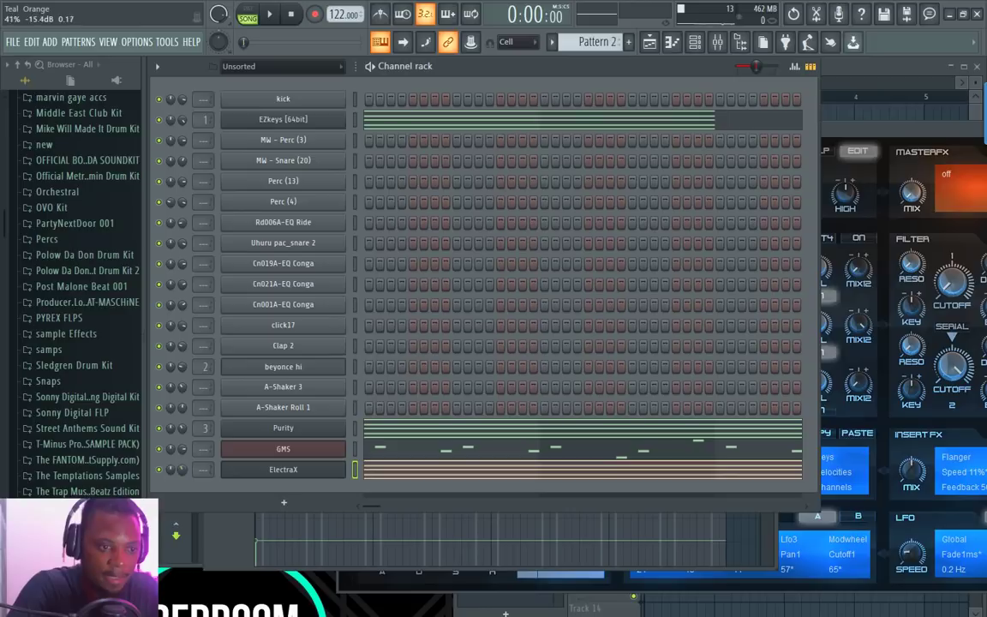
{"action": "key", "text": "space"}
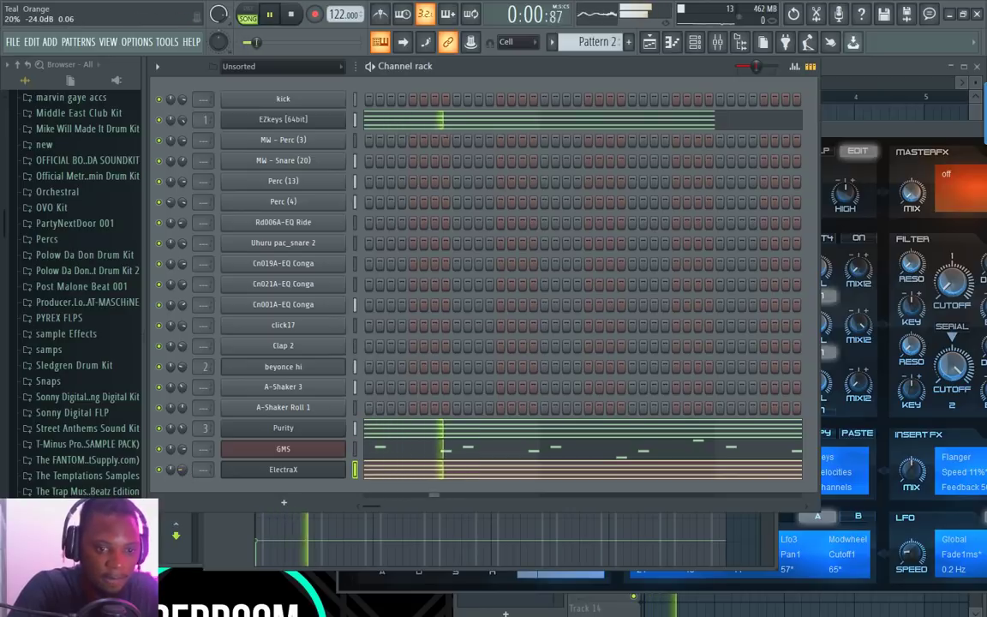
{"action": "left_click", "coordinate": [852, 126]}
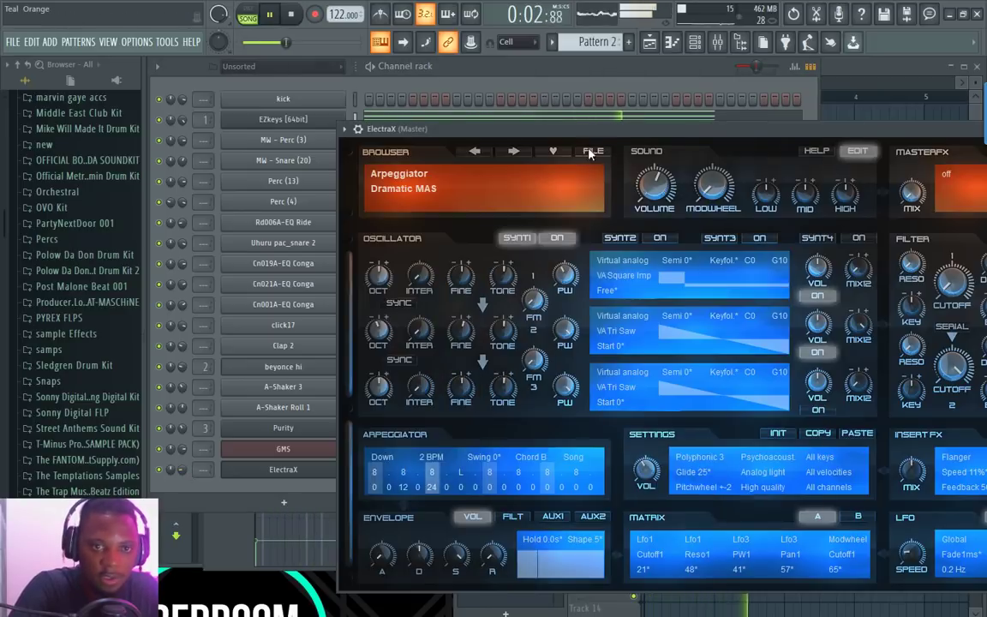
{"action": "left_click", "coordinate": [490, 143]}
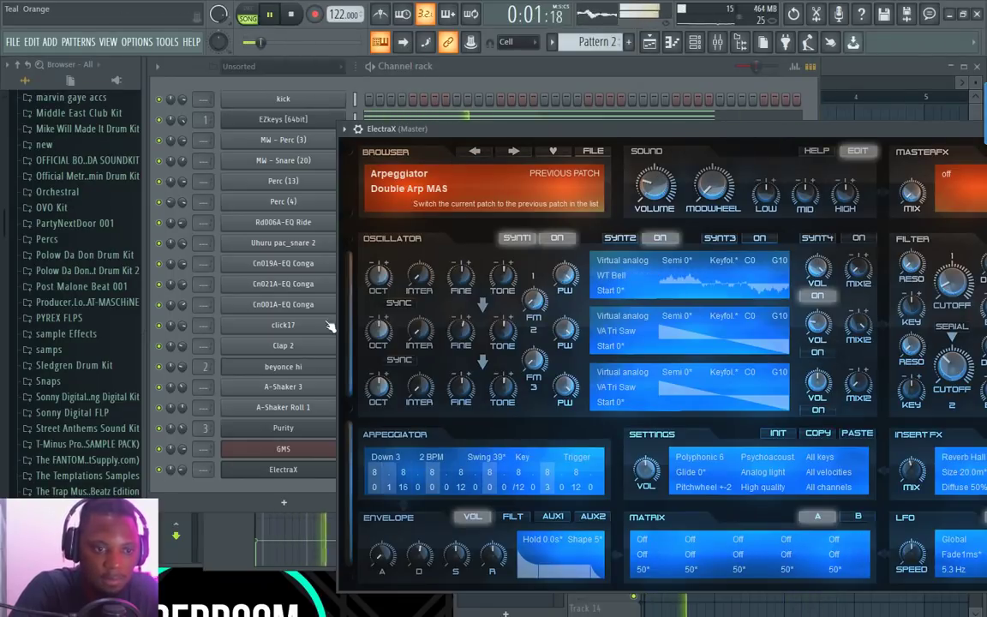
{"action": "left_click", "coordinate": [475, 150]}
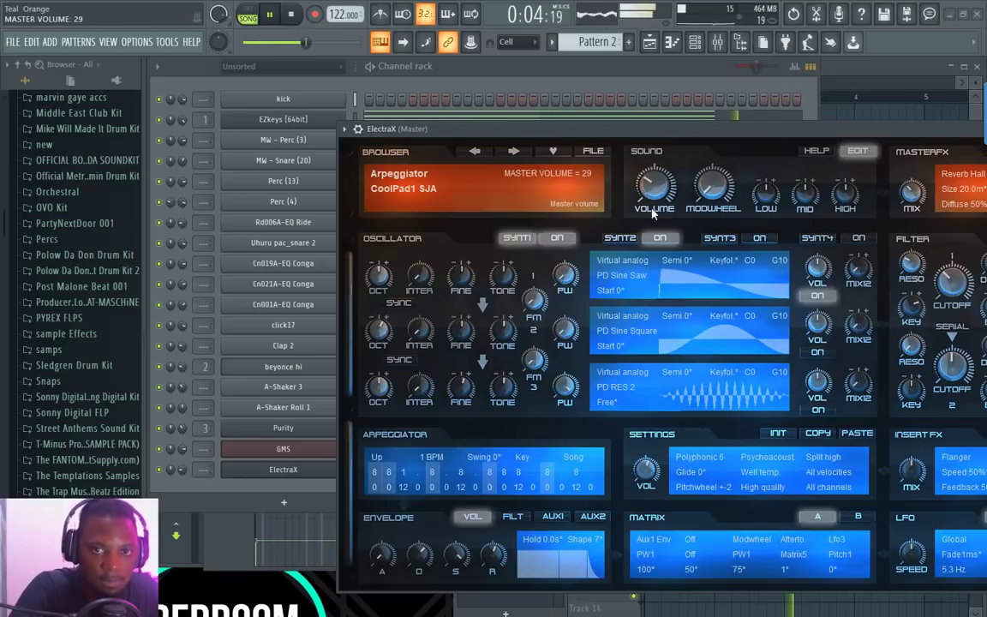
Step: Raise ElectraX's master volume and set its filter cutoffs to 2079 Hz for filter 1 and 8016 Hz for filter 2
{"action": "left_click_drag", "start_coordinate": [652, 196], "coordinate": [648, 153]}
{"action": "left_click_drag", "start_coordinate": [699, 129], "coordinate": [628, 107]}
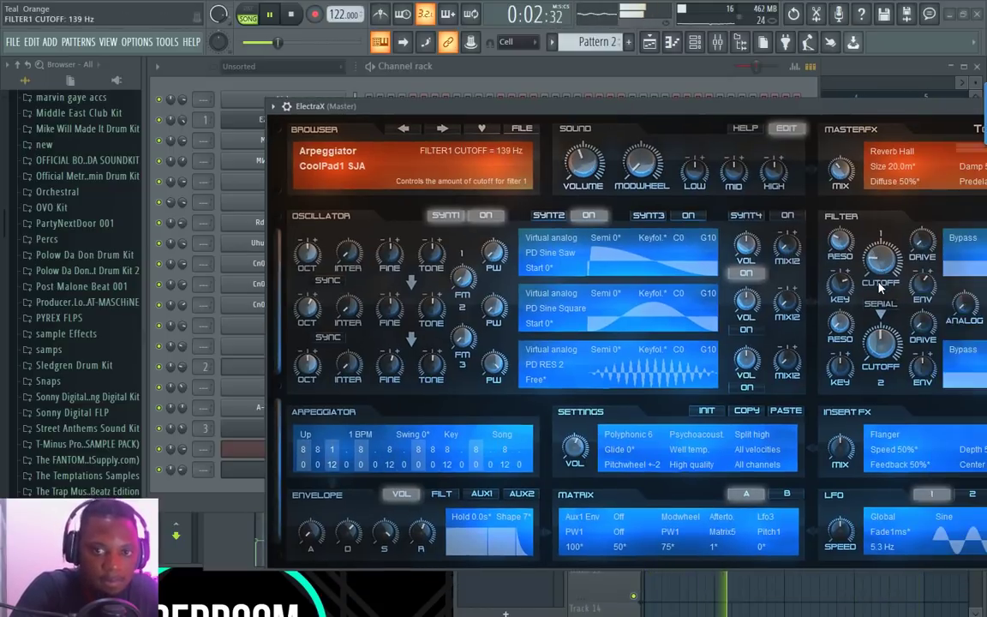
{"action": "left_click_drag", "start_coordinate": [889, 247], "coordinate": [905, 227]}
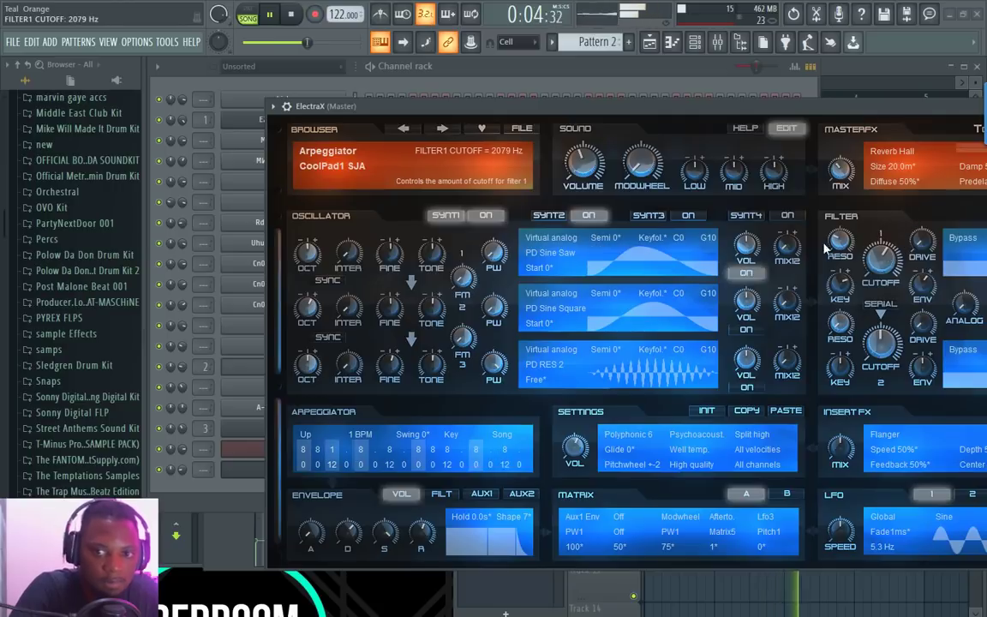
{"action": "left_click_drag", "start_coordinate": [886, 343], "coordinate": [898, 262]}
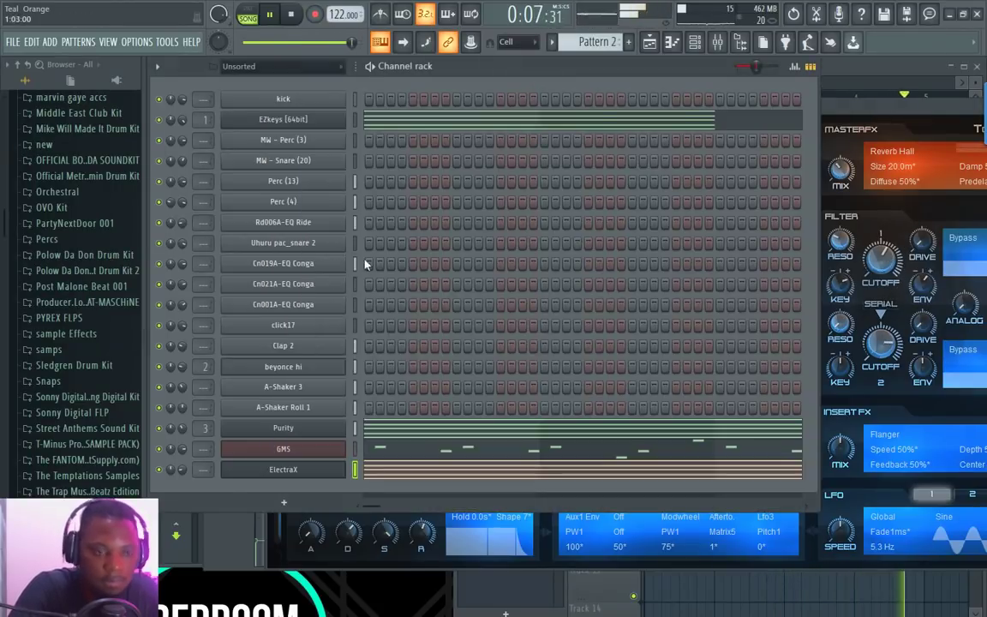
Step: Listen to the arrangement with the ElectraX arpeggio, stop playback, and close the ElectraX window
{"action": "left_click", "coordinate": [204, 463]}
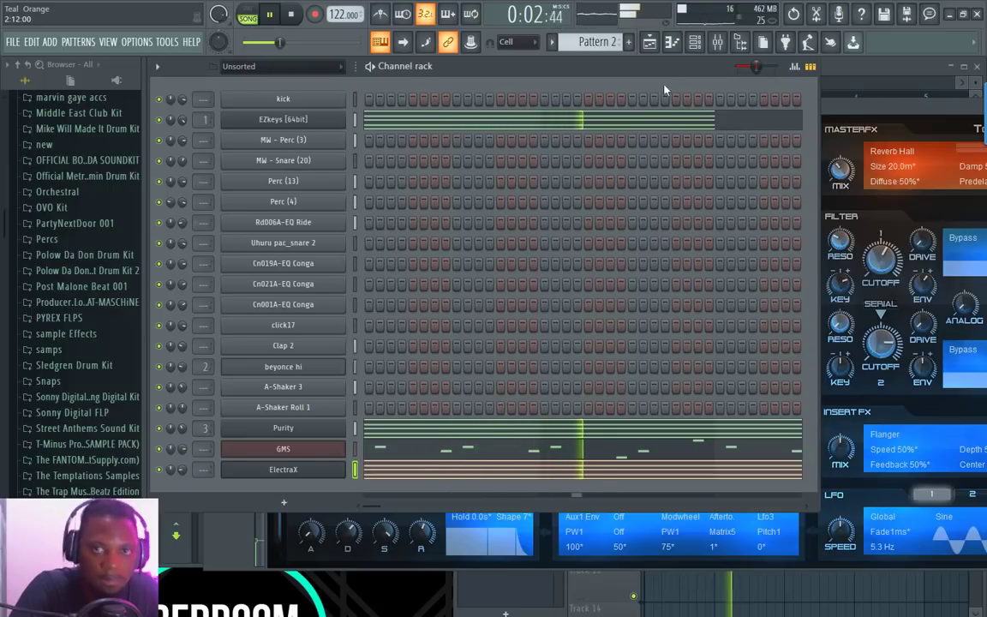
{"action": "key", "text": "space"}
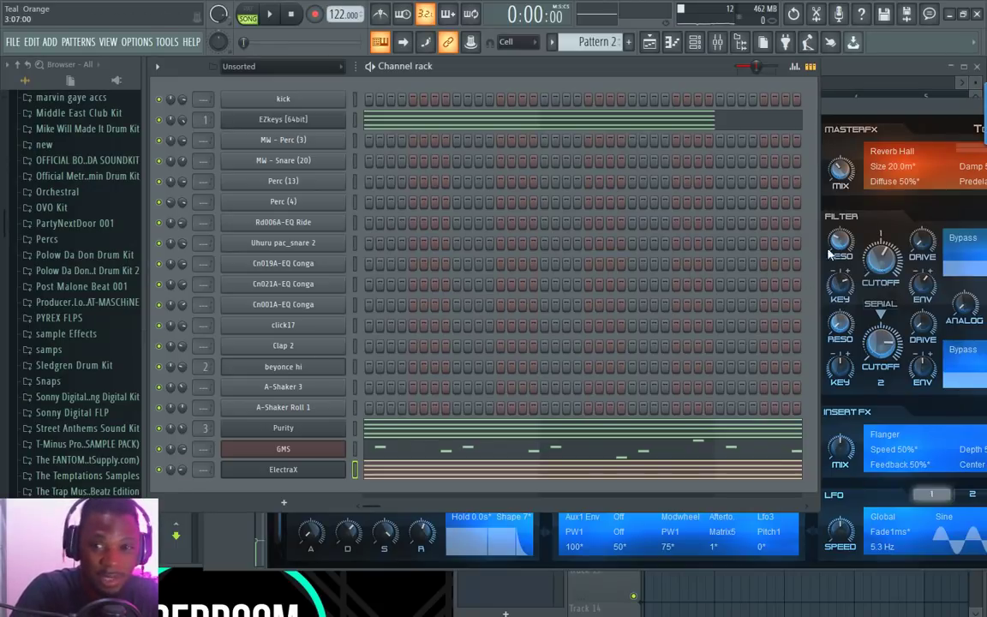
{"action": "left_click_drag", "start_coordinate": [866, 104], "coordinate": [649, 141]}
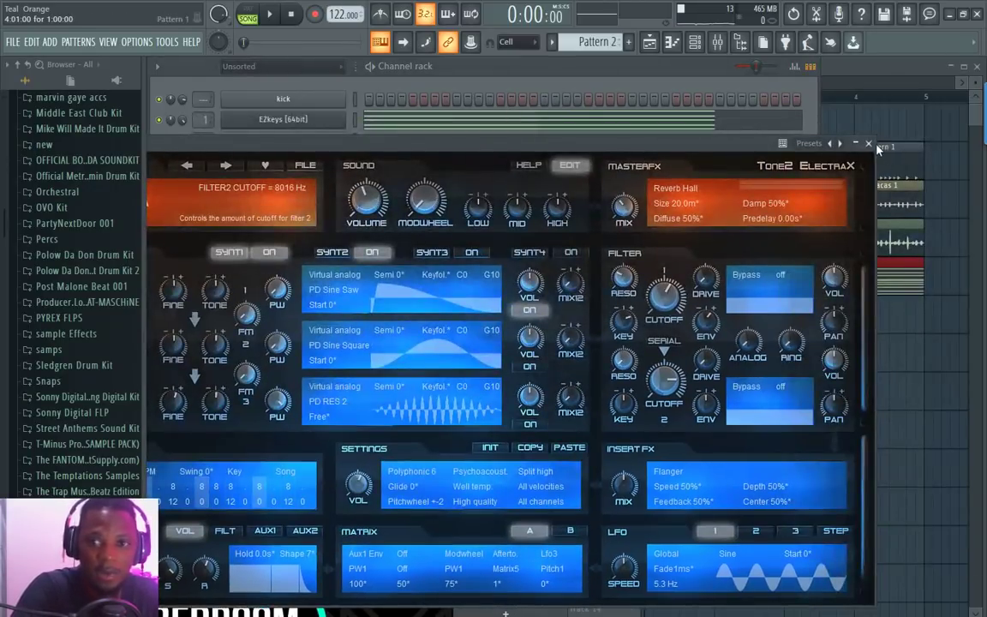
{"action": "left_click", "coordinate": [870, 144]}
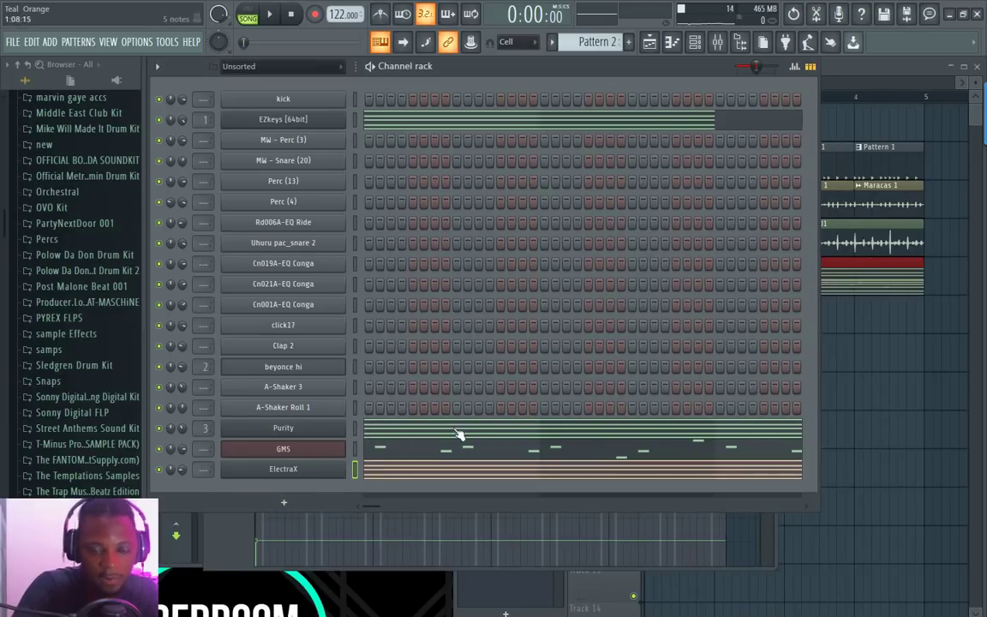
Step: Reopen ElectraX, play the arrangement again, and set the ElectraX channel volume to about 34%
{"action": "left_click", "coordinate": [309, 469]}
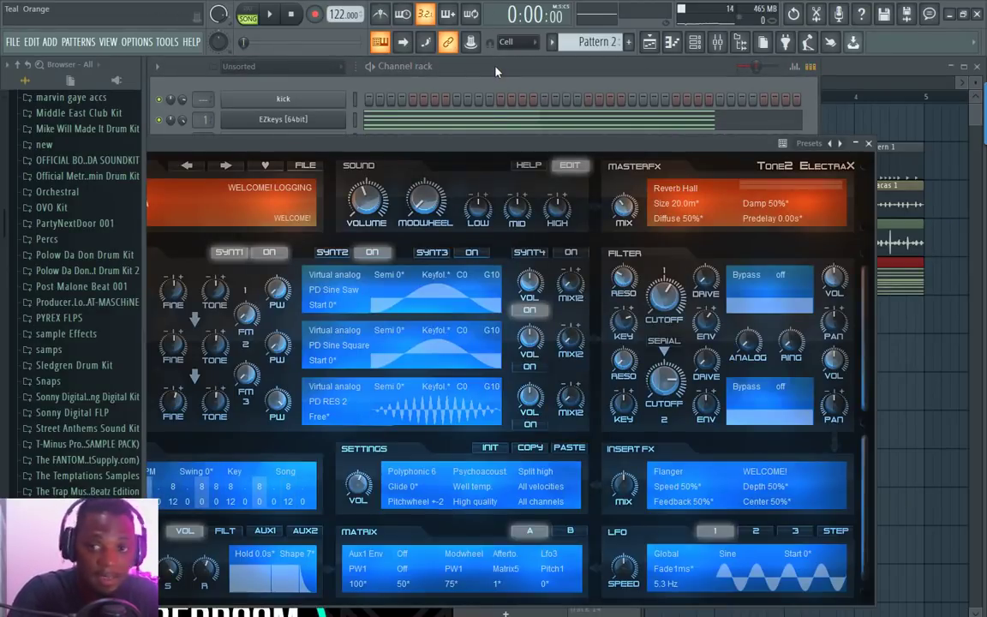
{"action": "left_click", "coordinate": [453, 72]}
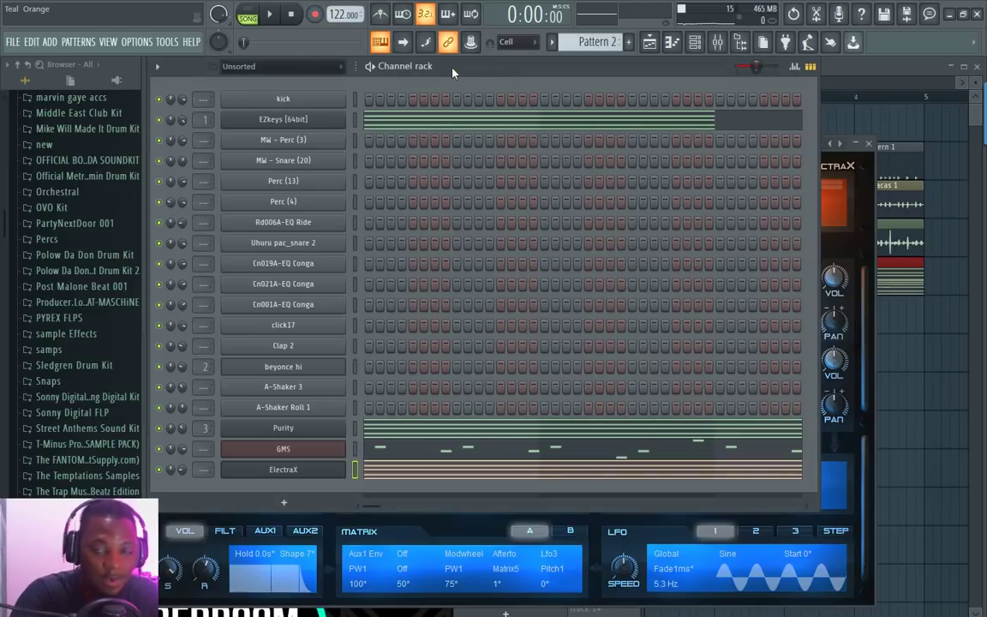
{"action": "key", "text": "space"}
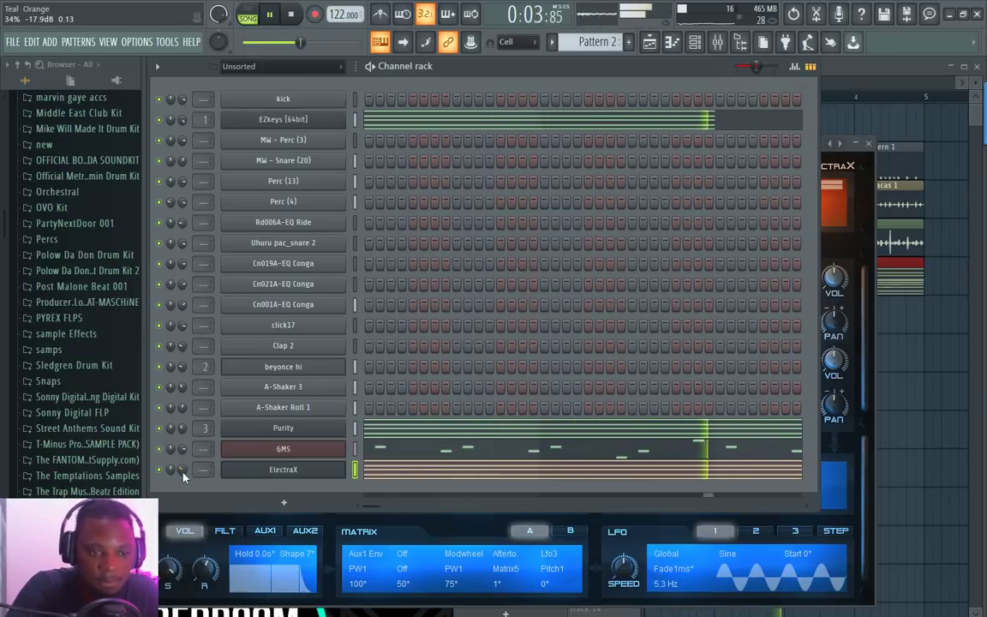
Step: Add a Gladiator instrument channel, stop playback, and load its AR Bandworm MS arpeggiator patch
{"action": "left_click", "coordinate": [284, 503]}
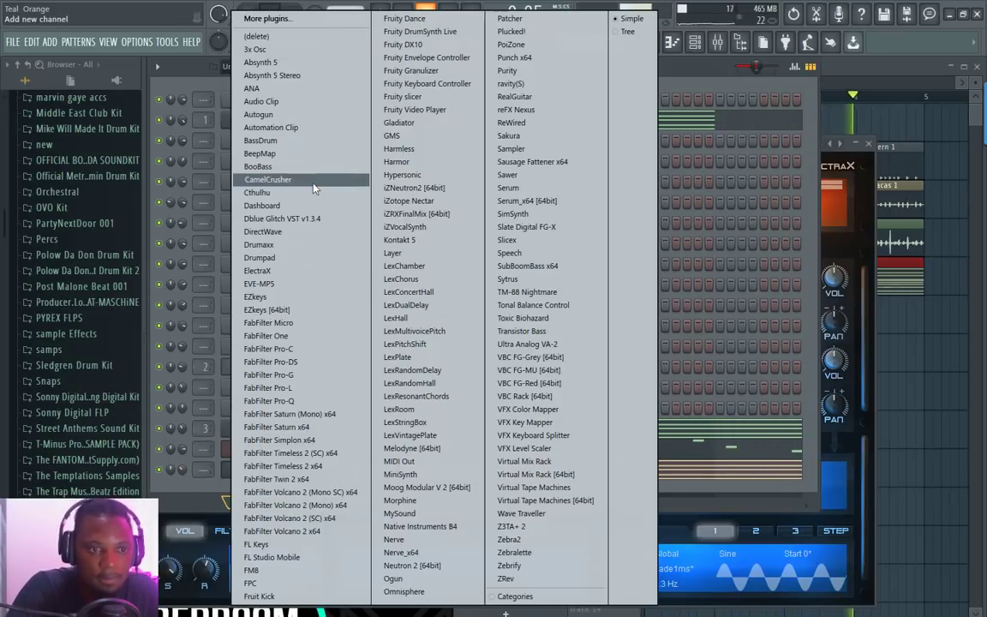
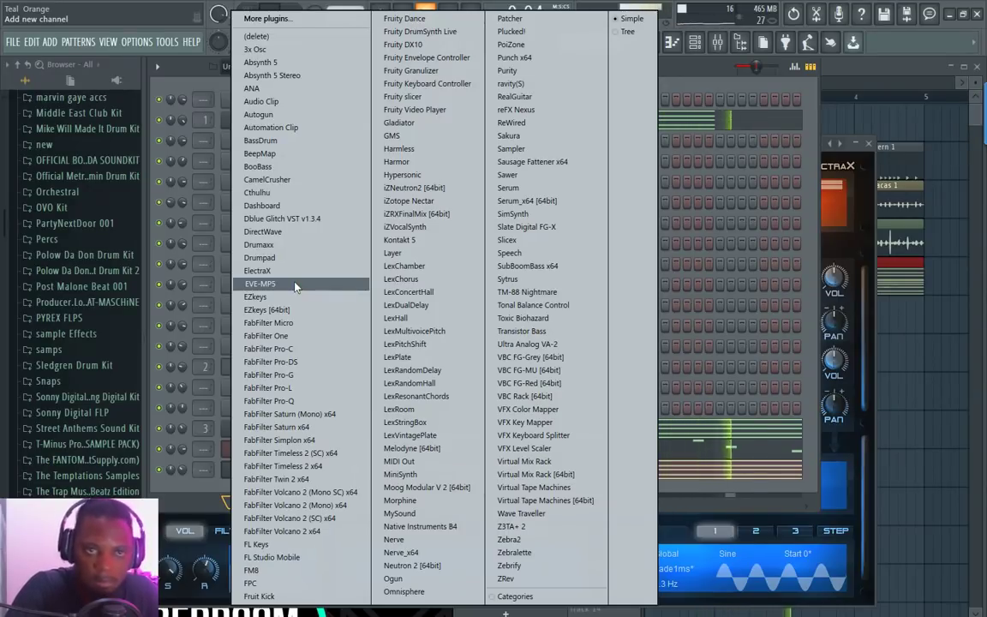
{"action": "left_click", "coordinate": [396, 123]}
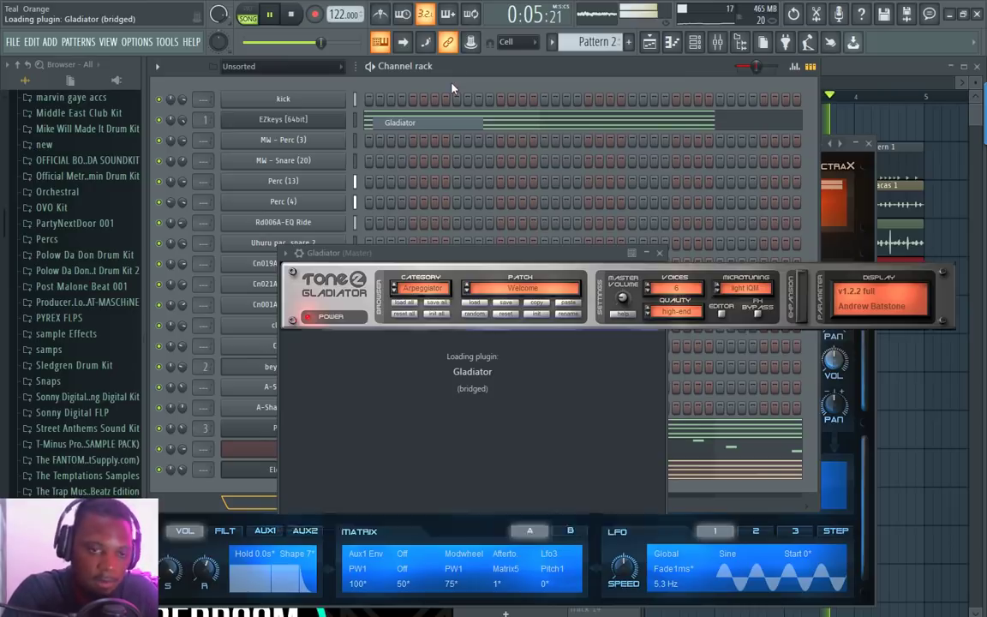
{"action": "left_click", "coordinate": [515, 290]}
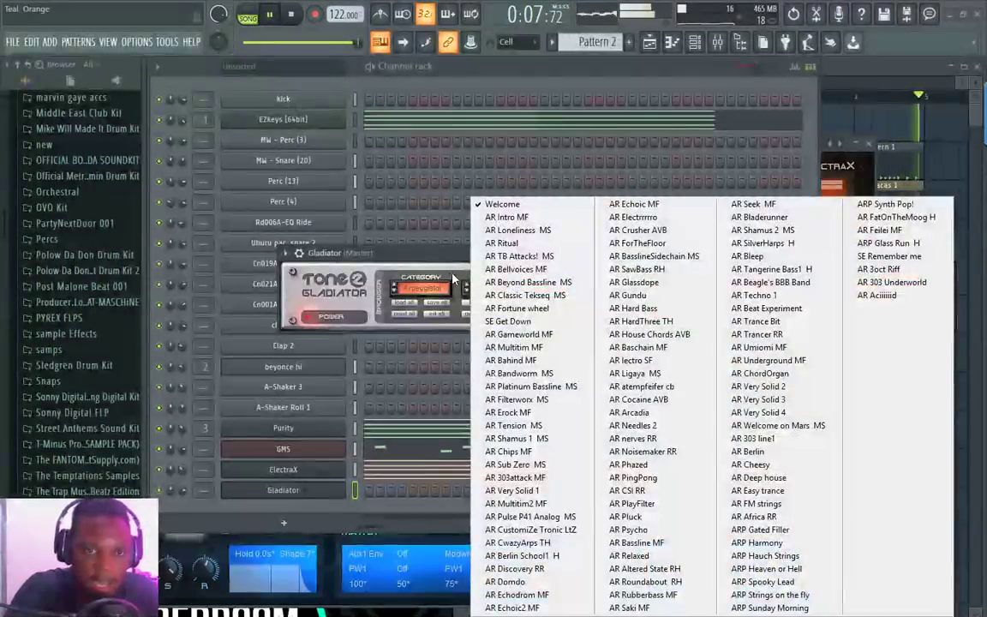
{"action": "left_click", "coordinate": [457, 278]}
{"action": "key", "text": "space"}
{"action": "left_click", "coordinate": [518, 292]}
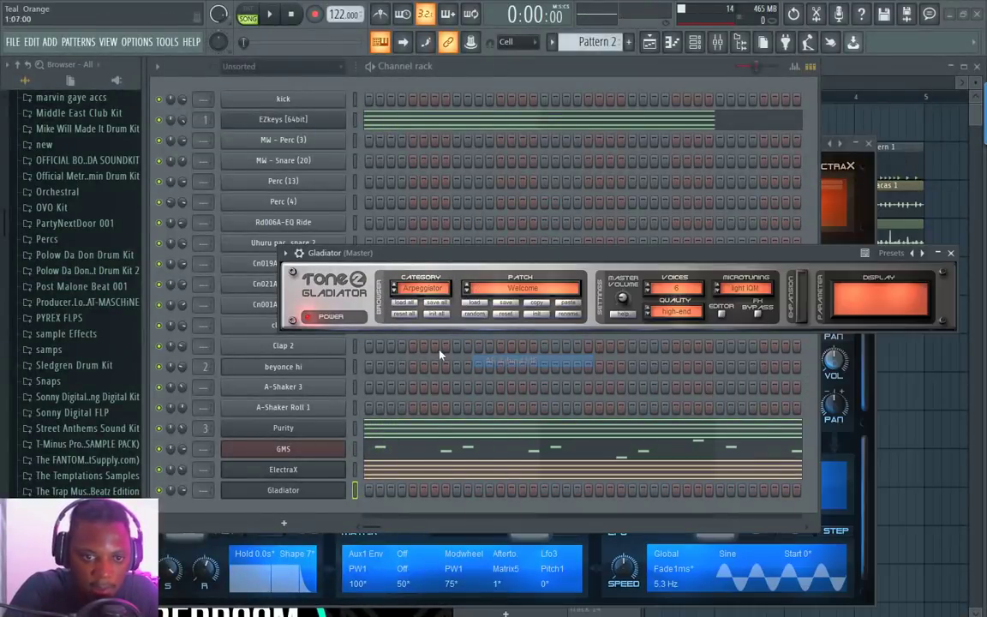
Step: Copy the chord notes into the Gladiator channel, shift them to another octave, and replay Pattern 2 in pattern mode
{"action": "left_click", "coordinate": [355, 488]}
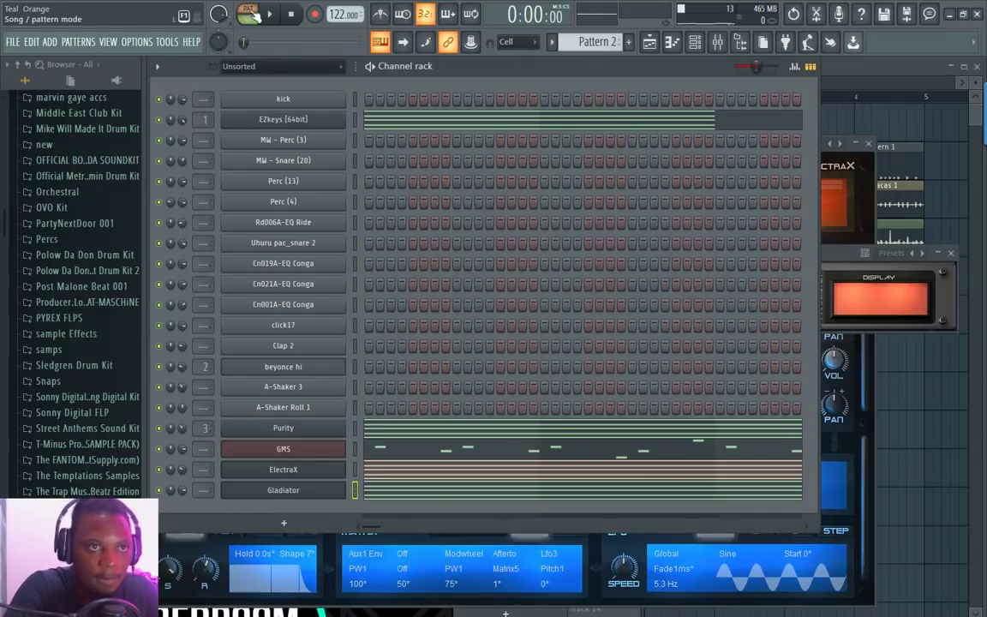
{"action": "key", "text": "space"}
{"action": "left_click", "coordinate": [446, 495]}
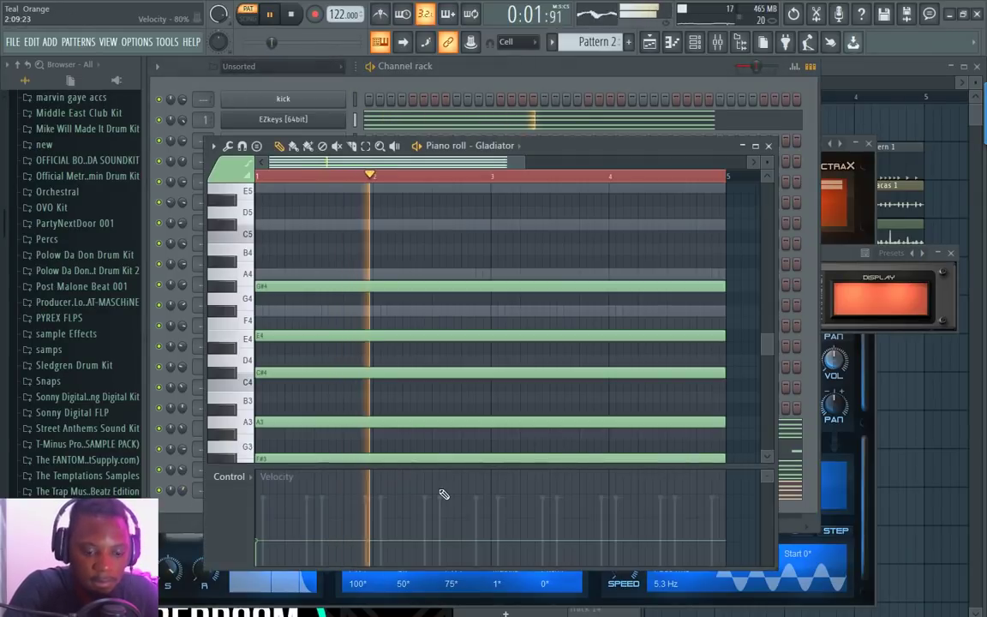
{"action": "key", "text": "ctrl+x"}
{"action": "key", "text": "space"}
{"action": "key", "text": "space"}
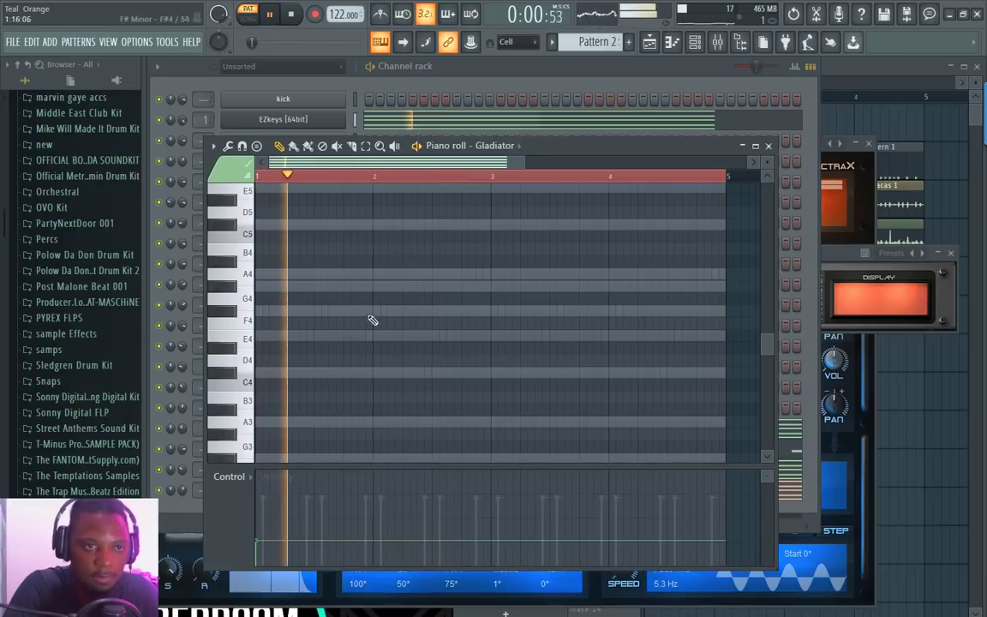
Step: Check the Gladiator patch, replay the pattern, and set the Gladiator channel volume to about 34%
{"action": "left_click", "coordinate": [458, 86]}
{"action": "left_click", "coordinate": [298, 492]}
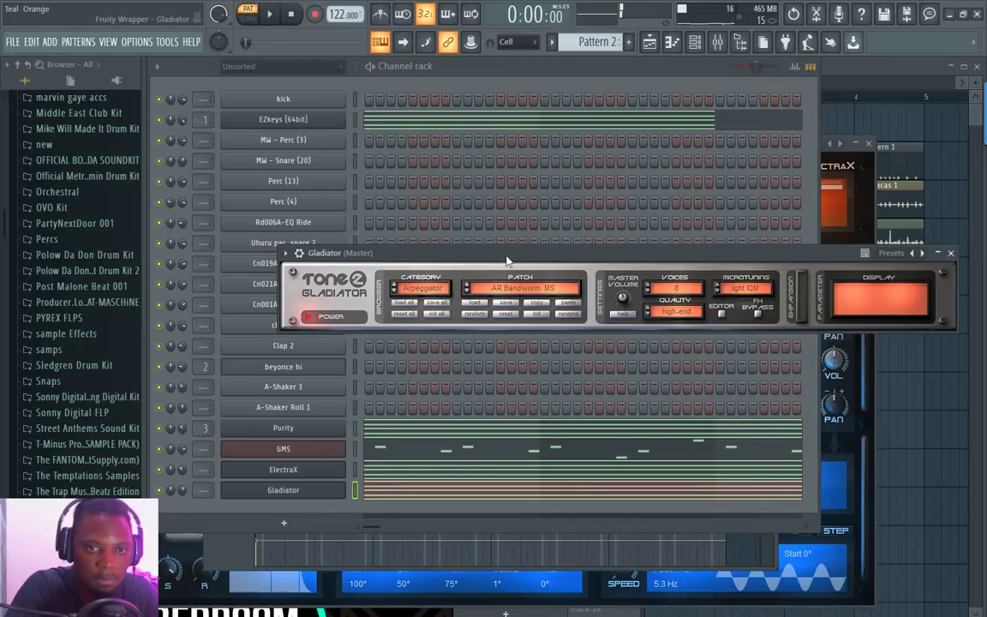
{"action": "key", "text": "space"}
{"action": "left_click_drag", "start_coordinate": [182, 491], "coordinate": [182, 518]}
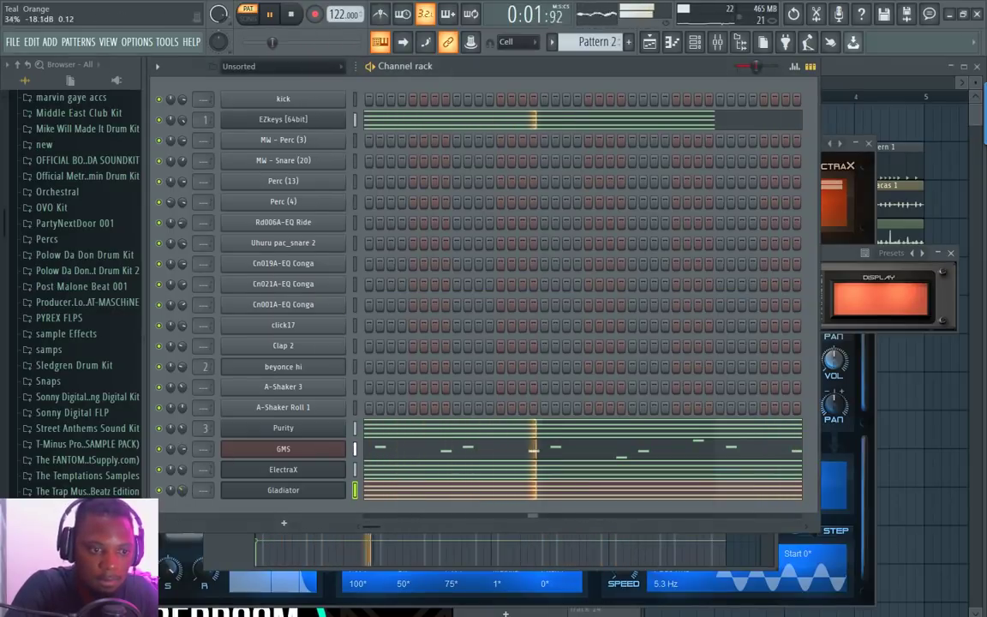
Step: Open the Gladiator piano roll and replay the pattern from the beginning to hear its chord notes
{"action": "left_click", "coordinate": [406, 497]}
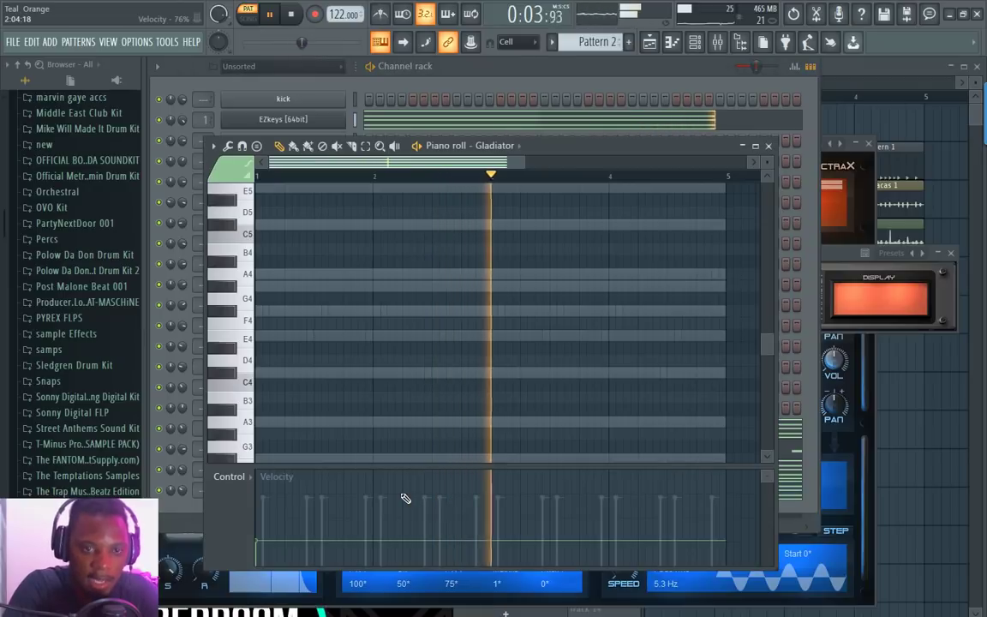
{"action": "key", "text": "space"}
{"action": "key", "text": "space"}
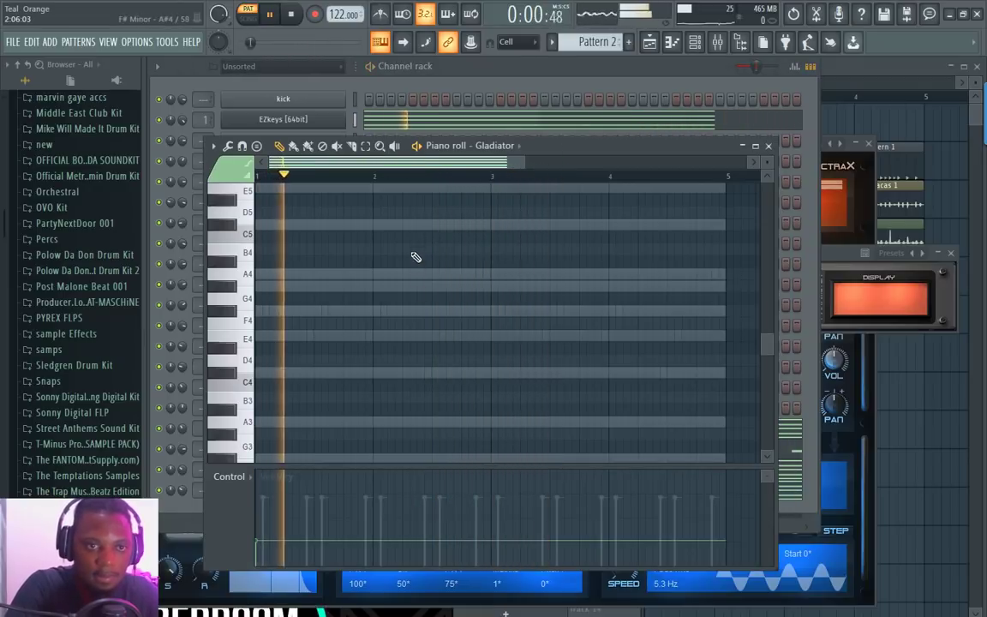
Step: Lower the Gladiator channel volume to about 26% while Pattern 2 plays
{"action": "left_click", "coordinate": [500, 77]}
{"action": "left_click", "coordinate": [910, 74]}
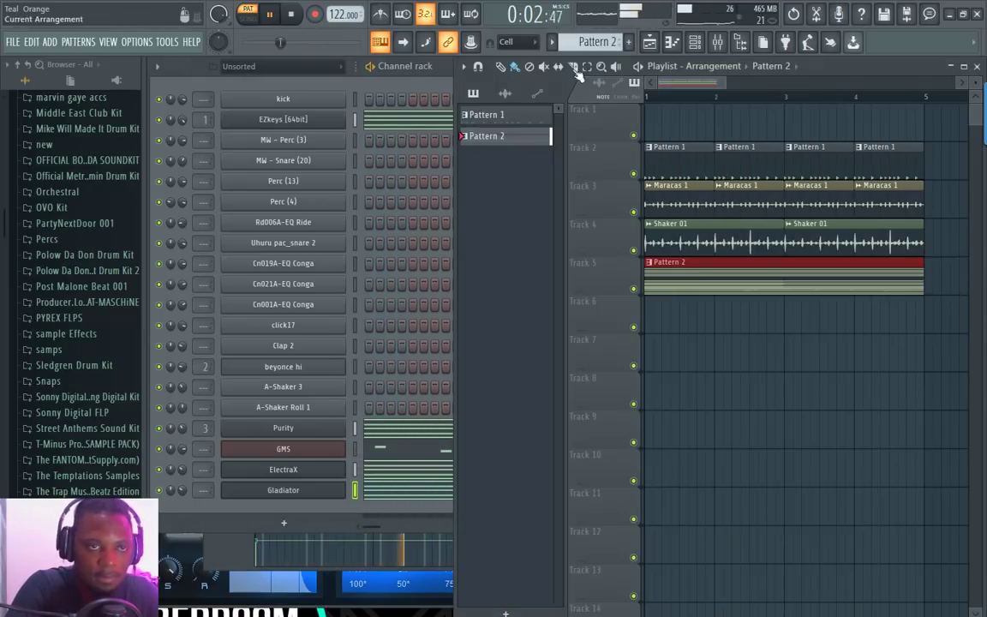
{"action": "left_click_drag", "start_coordinate": [205, 116], "coordinate": [205, 110]}
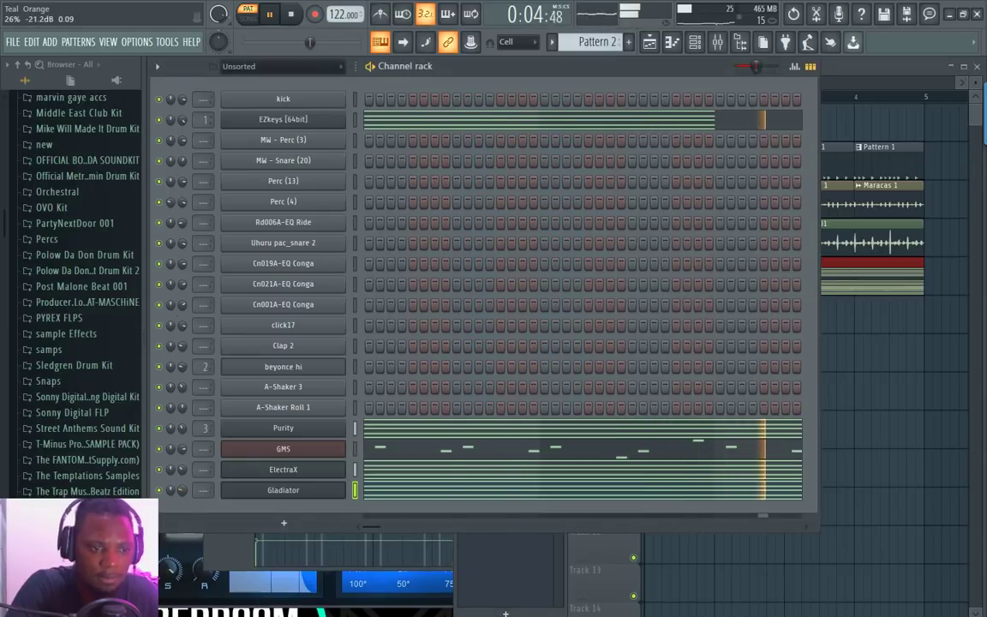
Step: Move the Gladiator notes out of Pattern 2 into a new Pattern 3
{"action": "right_click", "coordinate": [353, 491]}
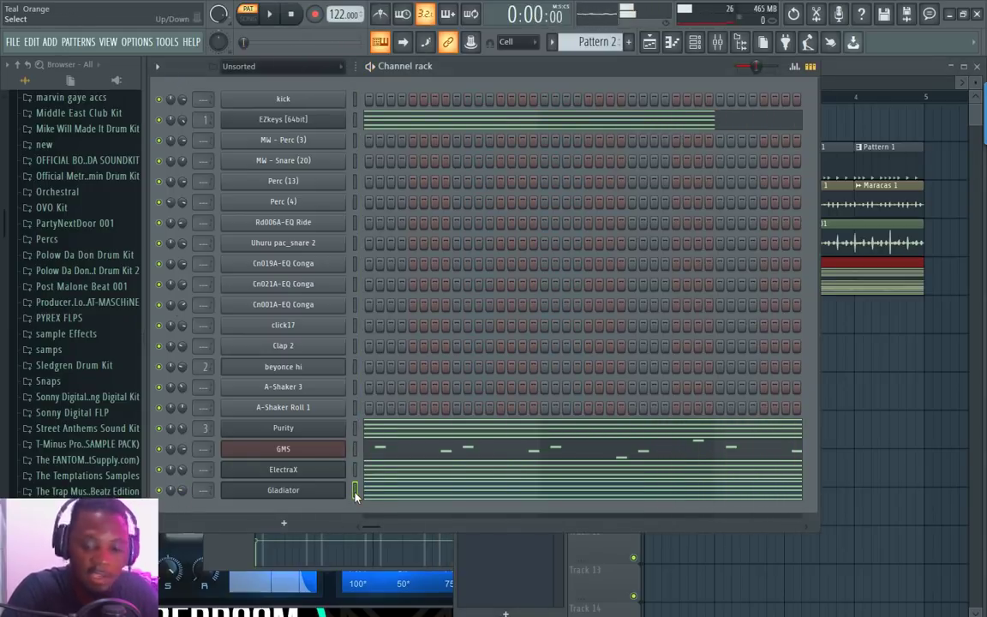
{"action": "key", "text": "space"}
{"action": "key", "text": "F4"}
{"action": "key", "text": "ctrl+v"}
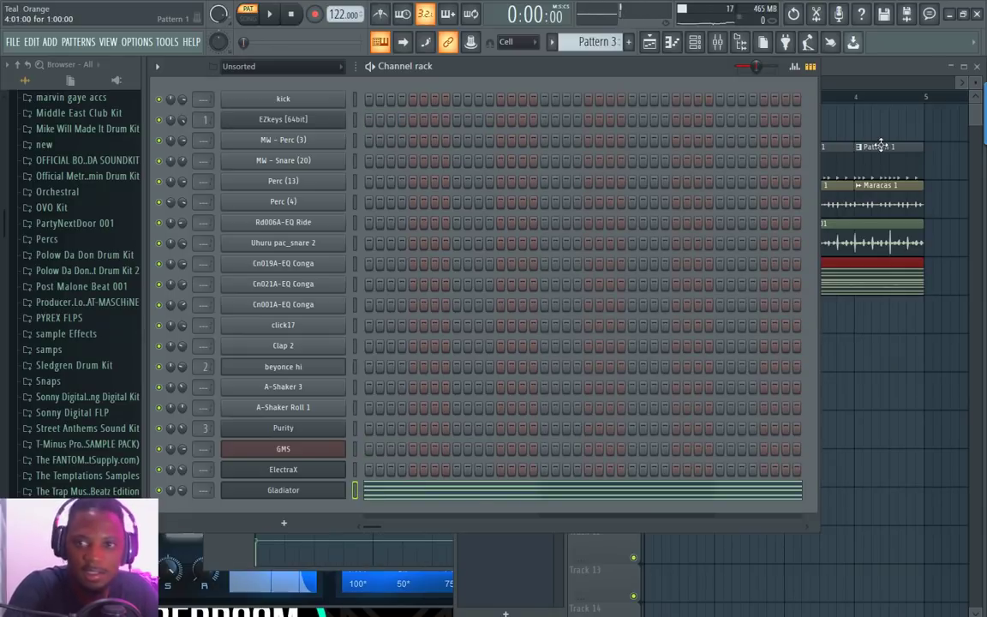
Step: Place two consecutive Pattern 3 clips on playlist Track 6, starting at bars 9 and 13
{"action": "left_click", "coordinate": [866, 70]}
{"action": "scroll", "coordinate": [781, 100], "scroll_direction": "down", "scroll_amount": 5}
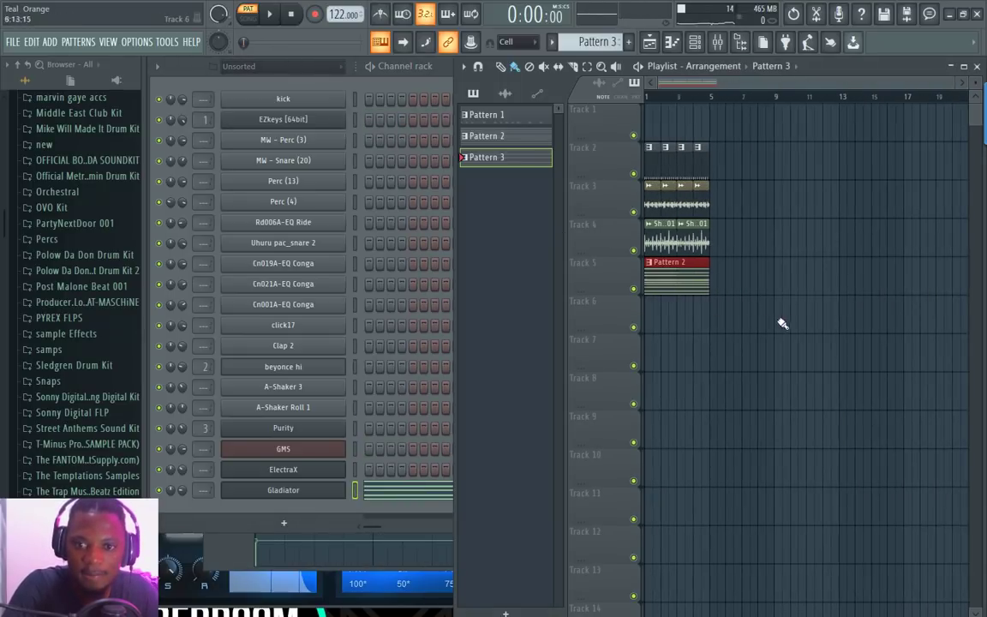
{"action": "left_click_drag", "start_coordinate": [783, 319], "coordinate": [879, 321]}
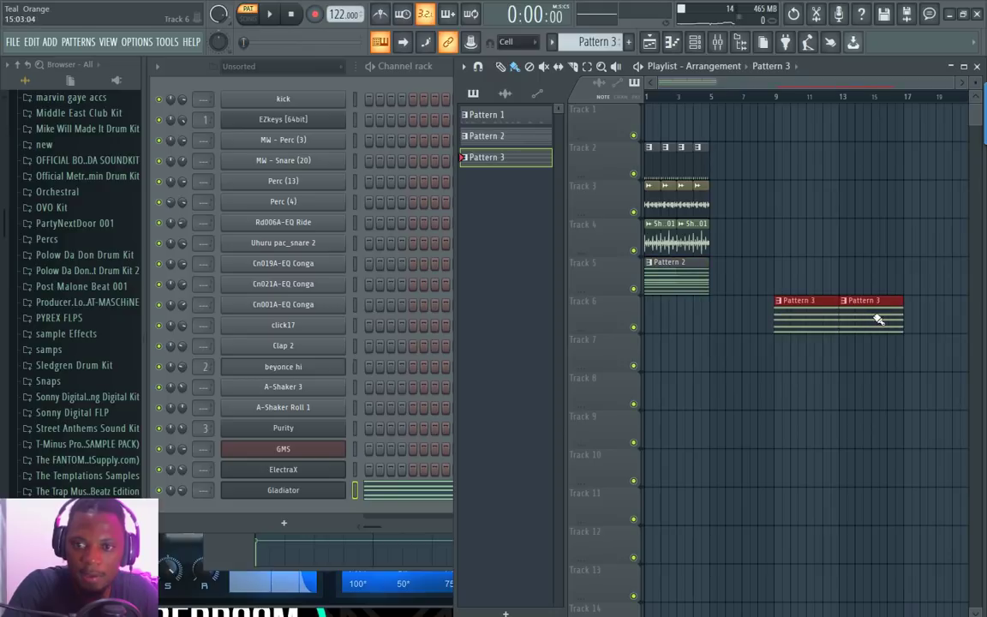
Step: Duplicate the clips on Tracks 2 to 5 three times to fill the arrangement up to bar 17, and play it in song mode
{"action": "mouse_move", "coordinate": [730, 330]}
{"action": "left_mouse_down"}
{"action": "mouse_move", "coordinate": [645, 183]}
{"action": "mouse_move", "coordinate": [624, 168]}
{"action": "left_mouse_up"}
{"action": "key", "text": "ctrl+b"}
{"action": "key", "text": "ctrl+b"}
{"action": "key", "text": "ctrl+b"}
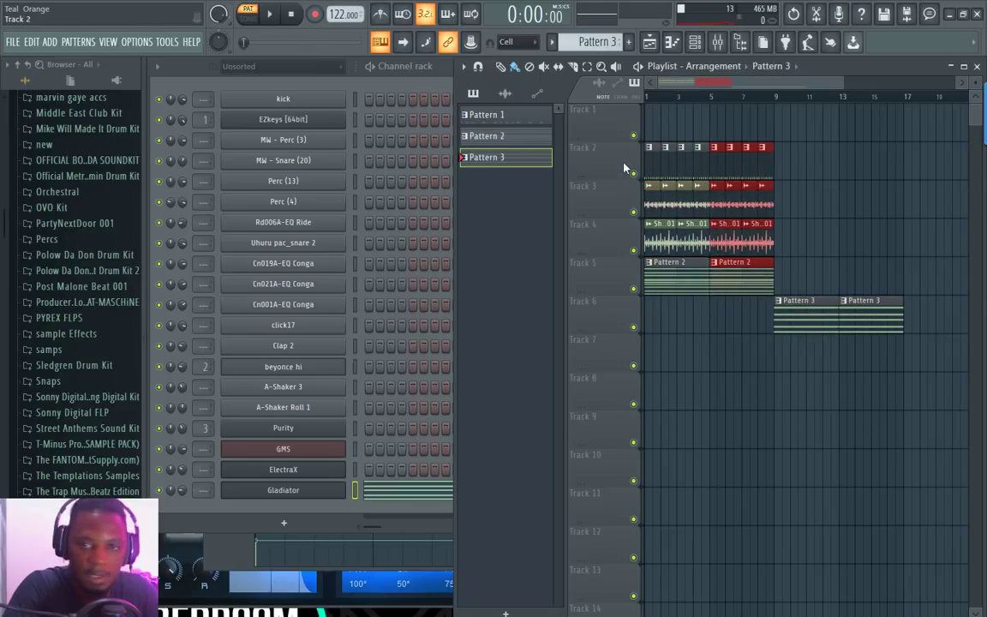
{"action": "left_click", "coordinate": [253, 23]}
{"action": "key", "text": "space"}
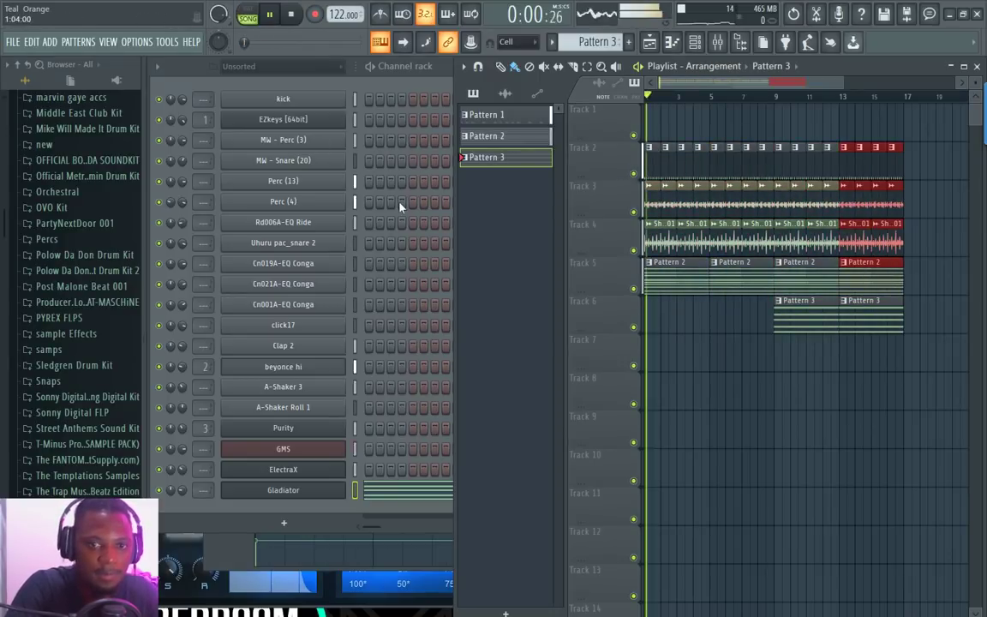
Step: Browse the one-shot samples while the song plays and audition the C#3 sample
{"action": "left_click", "coordinate": [191, 77]}
{"action": "left_click", "coordinate": [778, 63]}
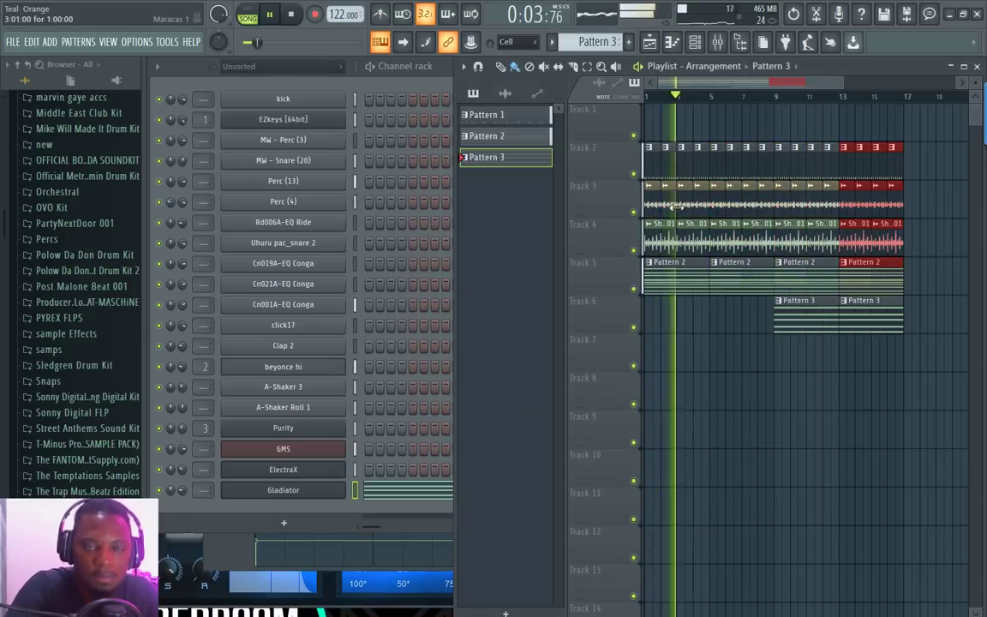
{"action": "left_click", "coordinate": [168, 66]}
{"action": "scroll", "coordinate": [103, 276], "scroll_direction": "down", "scroll_amount": 10}
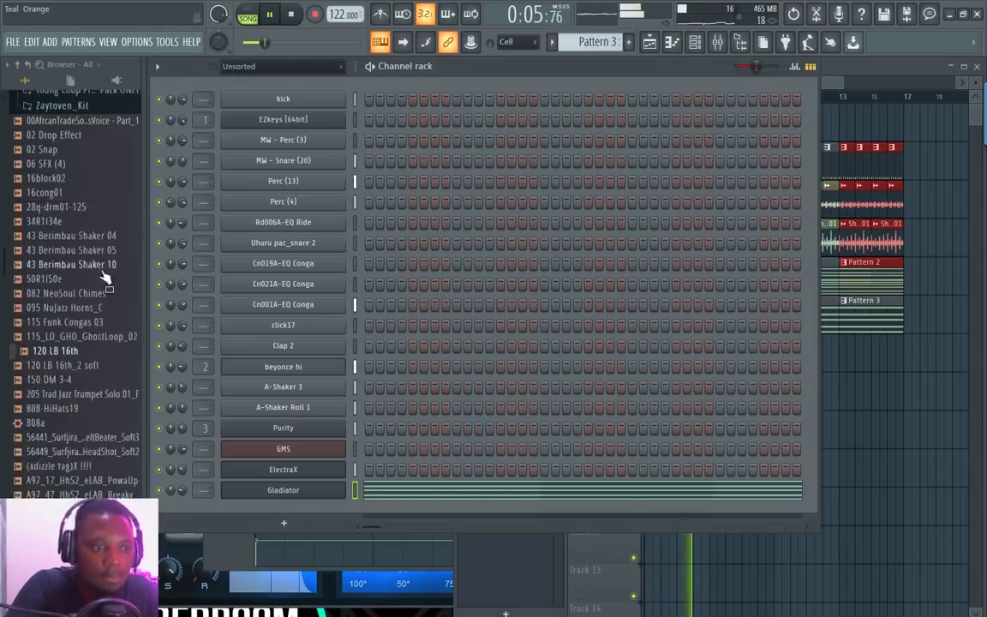
{"action": "scroll", "coordinate": [103, 276], "scroll_direction": "down", "scroll_amount": 8}
{"action": "left_click", "coordinate": [871, 75]}
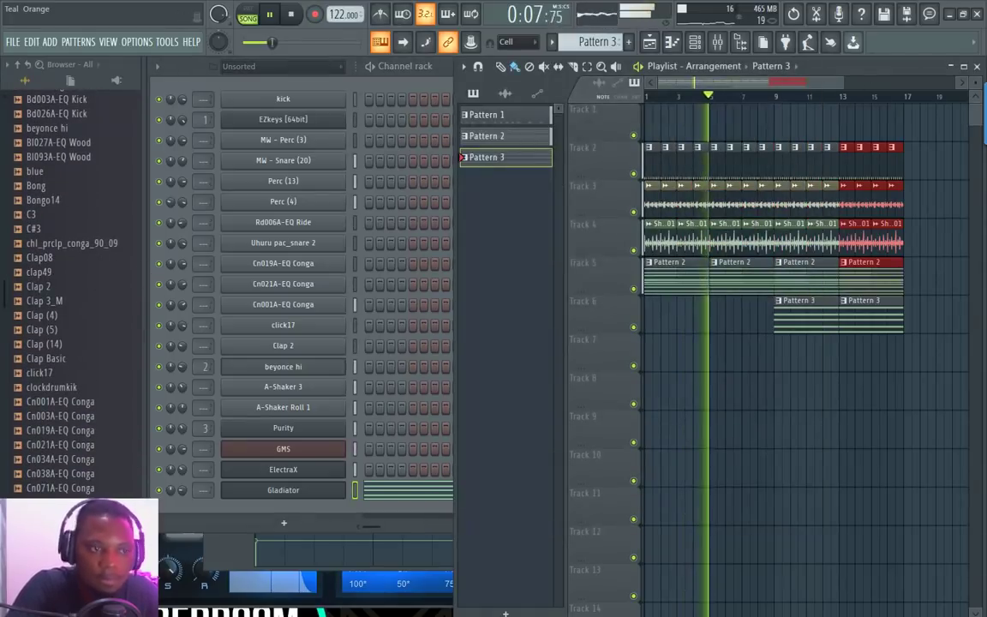
{"action": "left_click", "coordinate": [73, 315]}
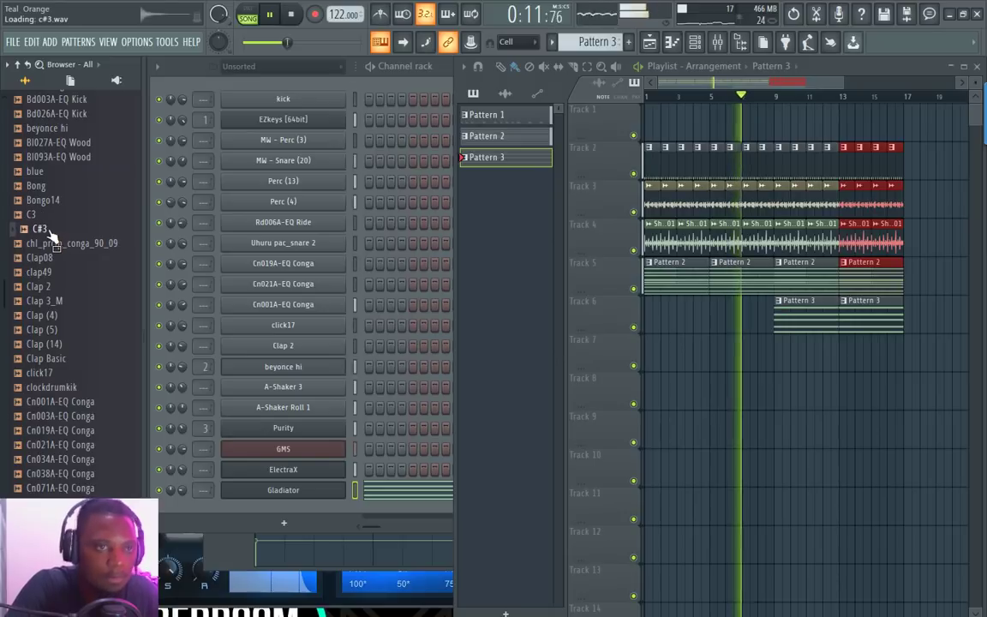
{"action": "key", "text": "F4"}
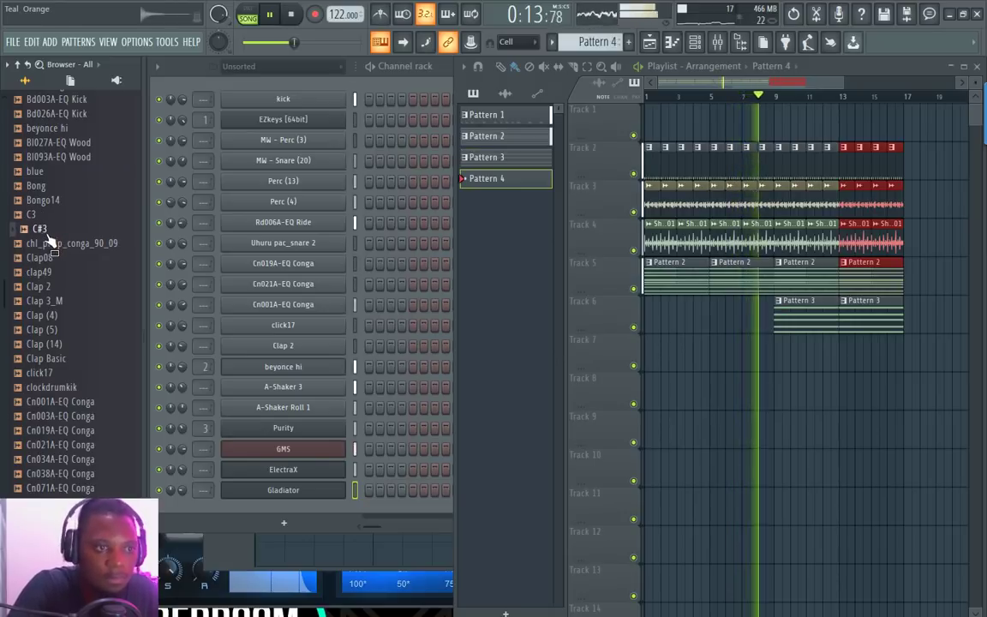
{"action": "scroll", "coordinate": [82, 244], "scroll_direction": "down", "scroll_amount": 6}
{"action": "scroll", "coordinate": [71, 338], "scroll_direction": "up", "scroll_amount": 8}
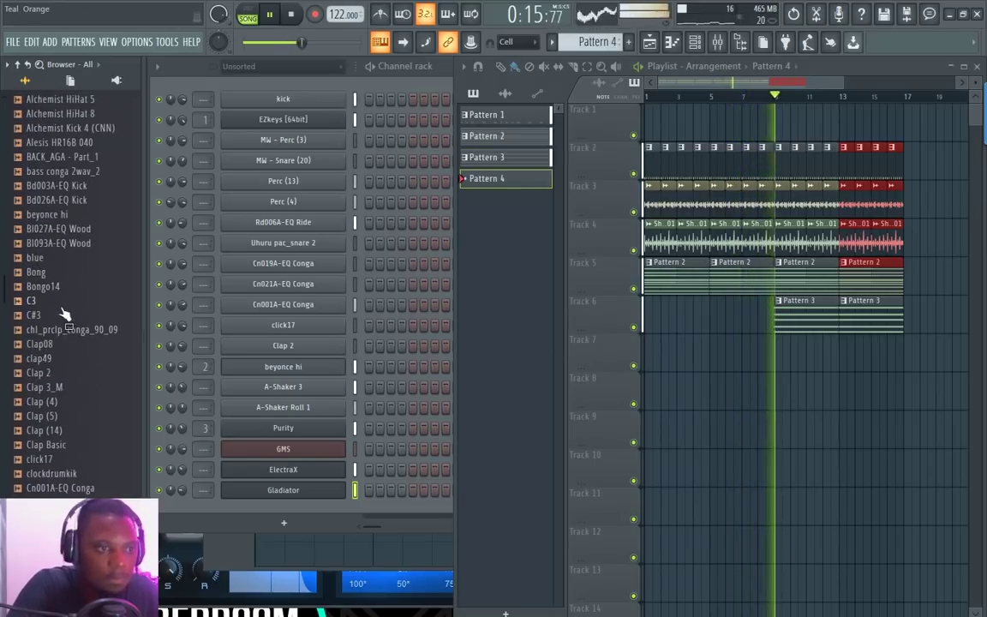
Step: Add the C#3 sample as a channel in Pattern 1 and place a single hit on step 8
{"action": "double_click", "coordinate": [732, 169]}
{"action": "left_click", "coordinate": [484, 72]}
{"action": "left_click_drag", "start_coordinate": [45, 333], "coordinate": [284, 514]}
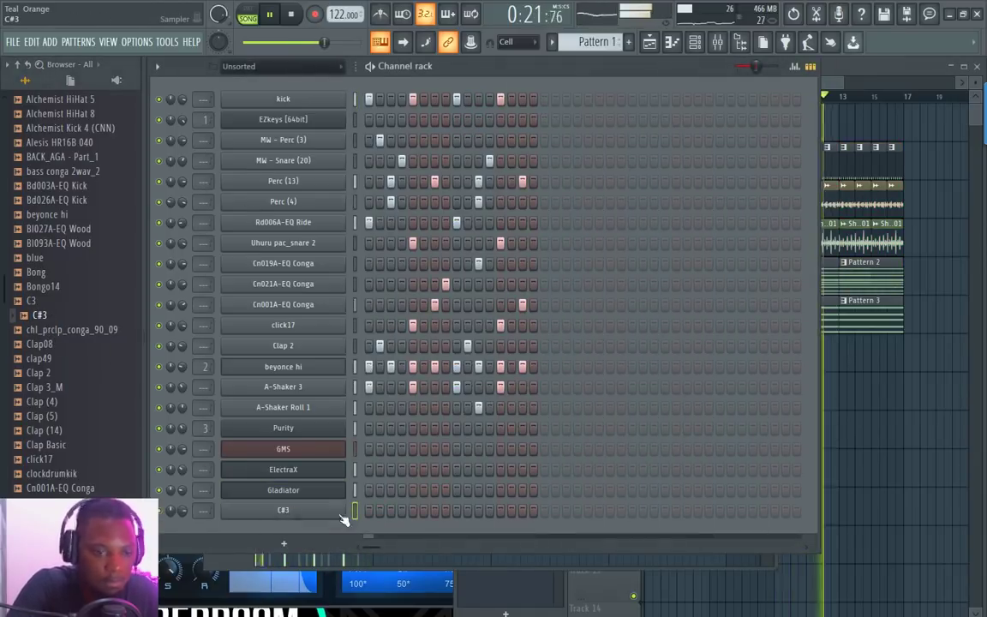
{"action": "left_click", "coordinate": [523, 510]}
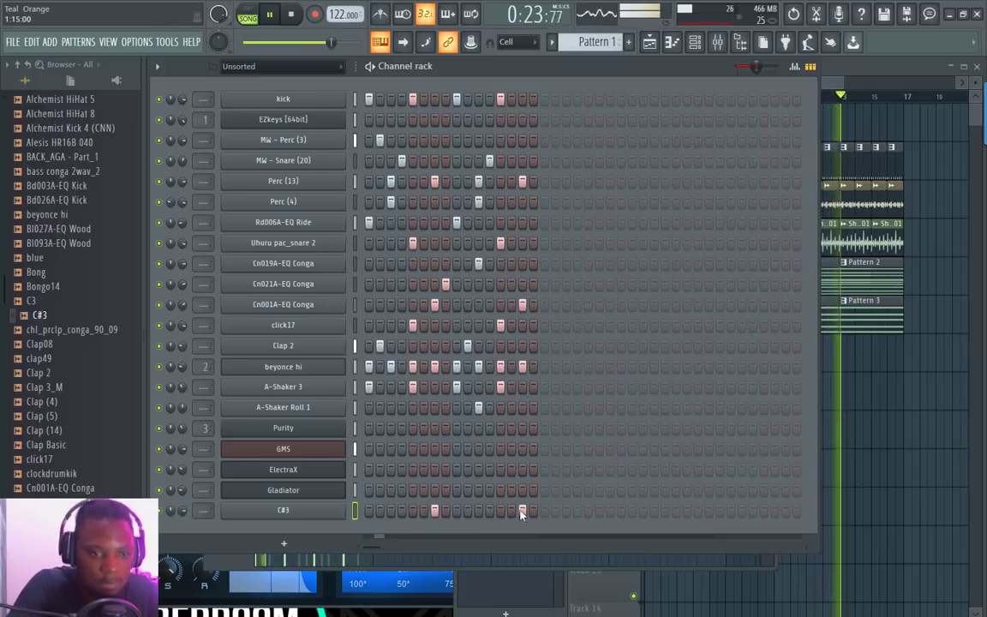
{"action": "left_click", "coordinate": [434, 510]}
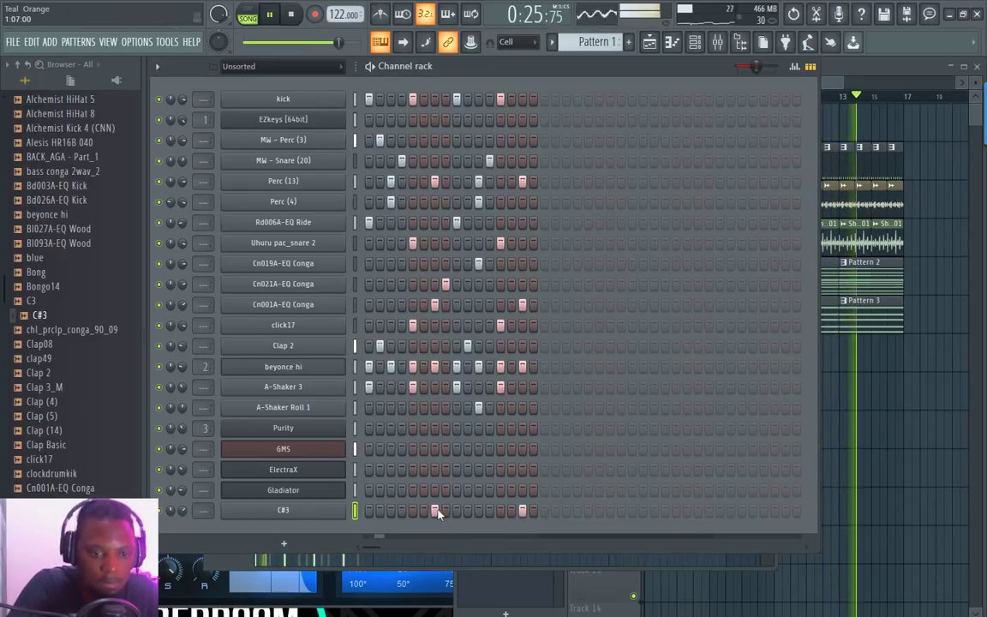
{"action": "left_click", "coordinate": [446, 510]}
{"action": "left_click", "coordinate": [522, 510]}
Step: Route the C#3 channel to mixer track 4, with a send to the Reverb track and a lowered fader
{"action": "left_click", "coordinate": [283, 511]}
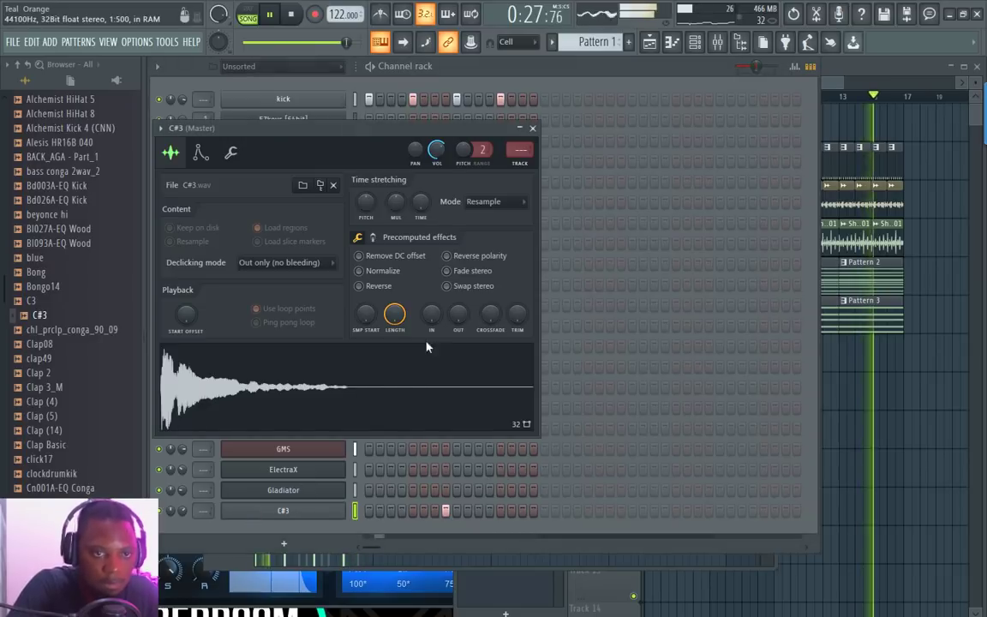
{"action": "left_click", "coordinate": [521, 155]}
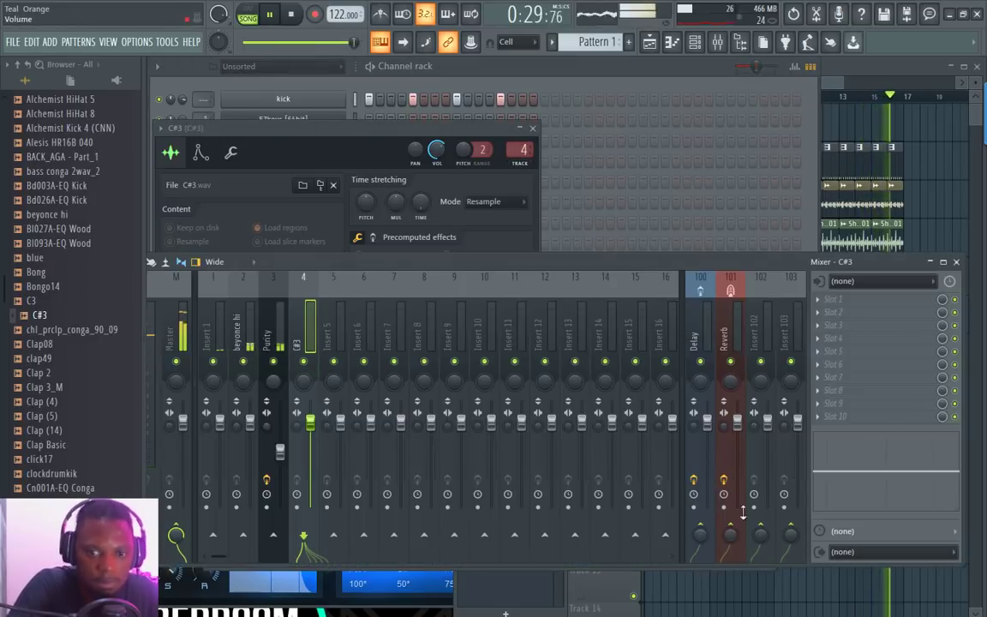
{"action": "left_click_drag", "start_coordinate": [730, 535], "coordinate": [730, 471]}
{"action": "left_click_drag", "start_coordinate": [318, 433], "coordinate": [317, 463]}
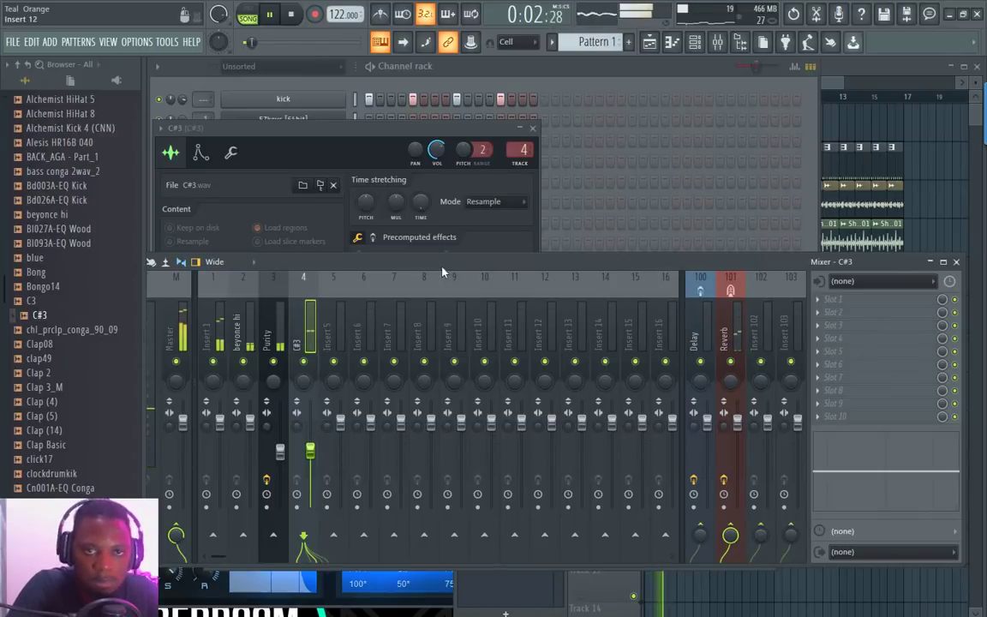
{"action": "left_click", "coordinate": [532, 130]}
{"action": "left_click", "coordinate": [463, 65]}
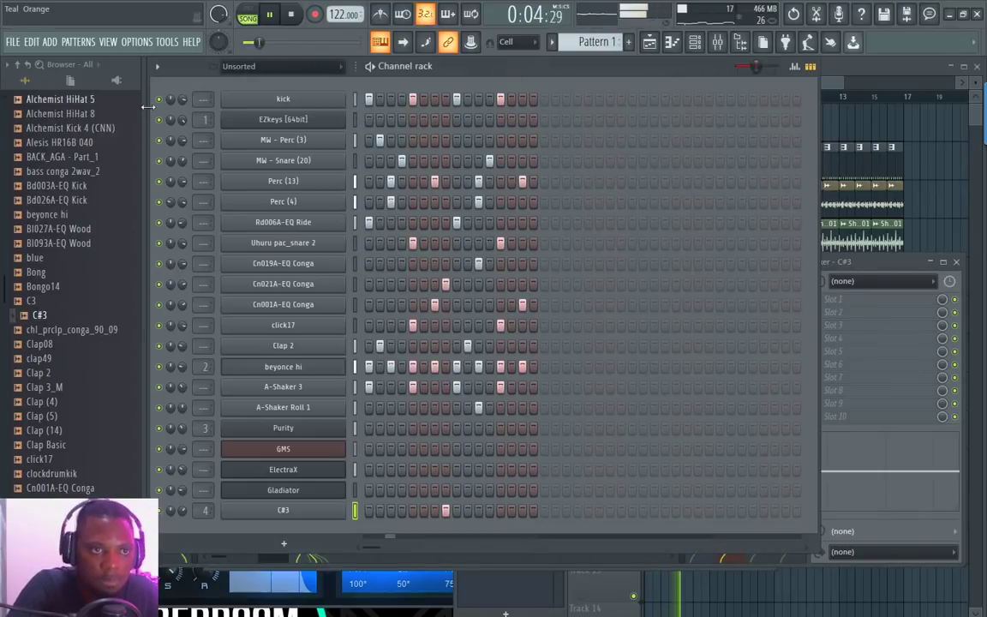
Step: Audition samples for Pattern 1 and add Hh014AoEQ Open Hhat1 as a channel with hits on steps 3, 7, 11 and 15
{"action": "left_click", "coordinate": [60, 402]}
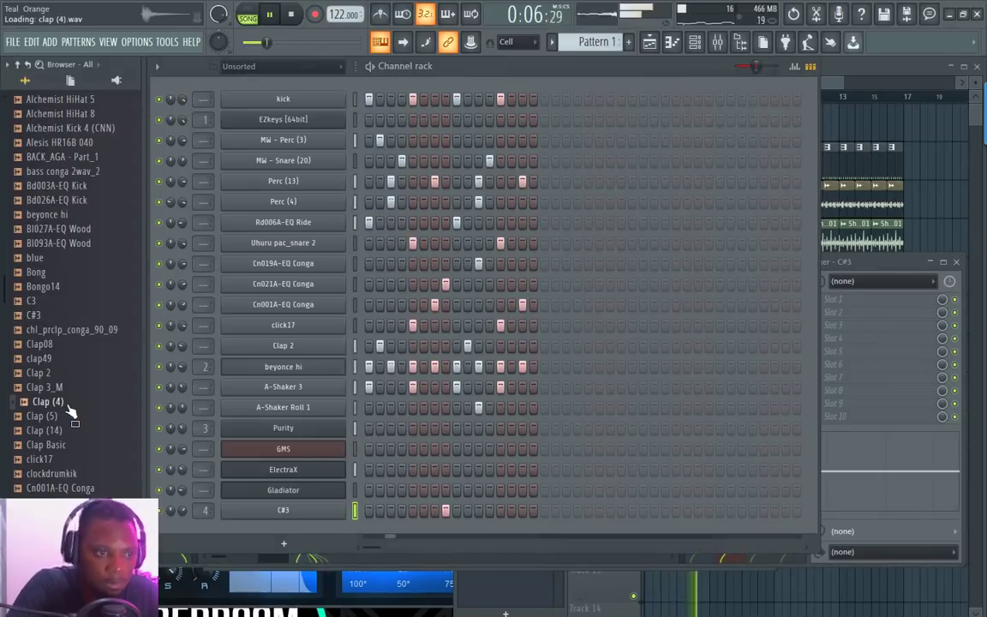
{"action": "scroll", "coordinate": [71, 410], "scroll_direction": "down", "scroll_amount": 4}
{"action": "scroll", "coordinate": [73, 411], "scroll_direction": "down", "scroll_amount": 5}
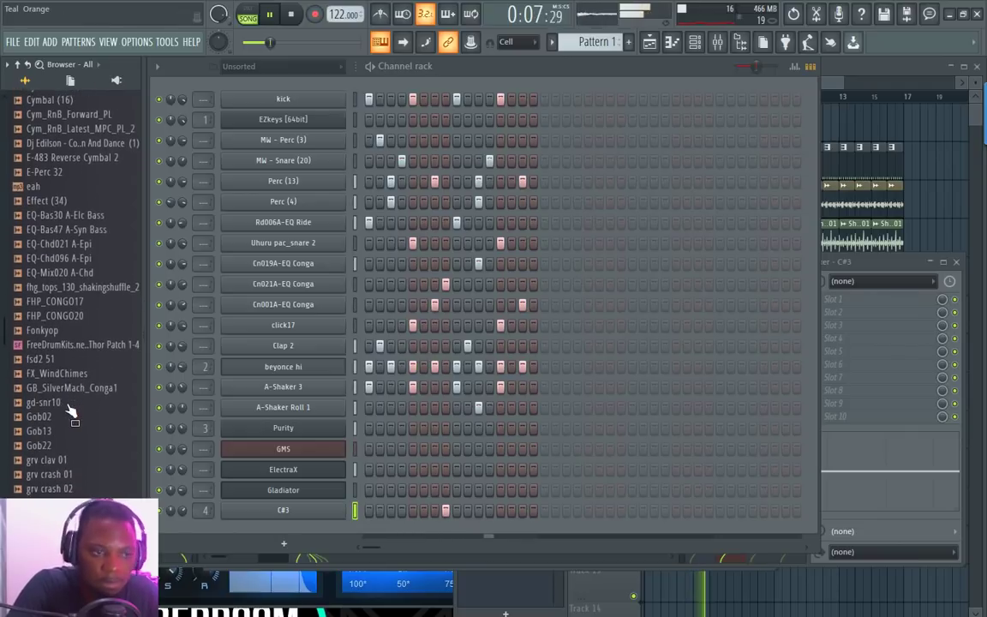
{"action": "left_click", "coordinate": [90, 302]}
{"action": "left_click", "coordinate": [78, 229]}
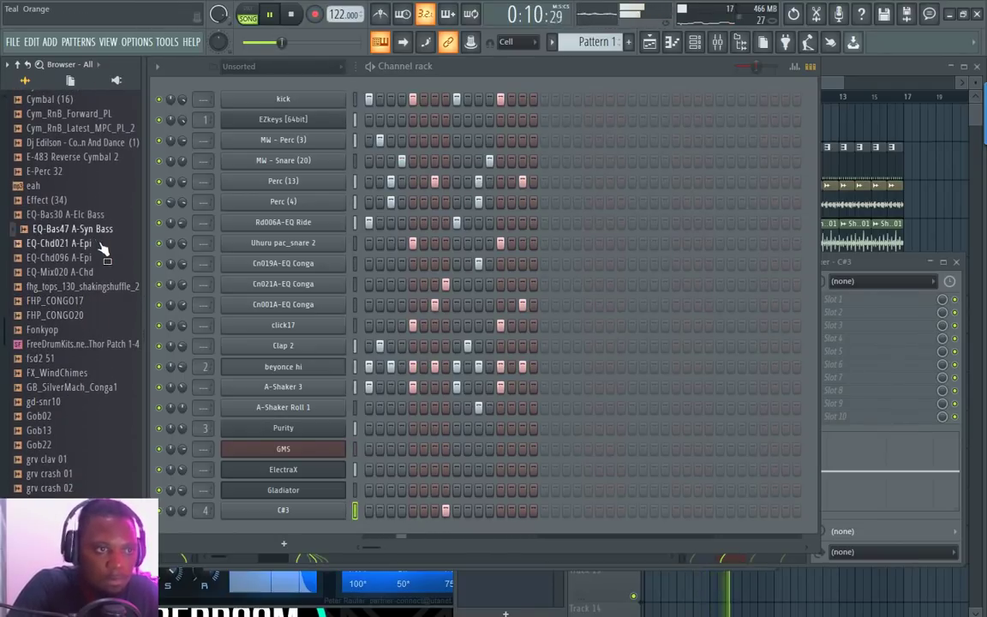
{"action": "left_click", "coordinate": [77, 245]}
{"action": "scroll", "coordinate": [73, 244], "scroll_direction": "down", "scroll_amount": 6}
{"action": "left_click", "coordinate": [80, 374]}
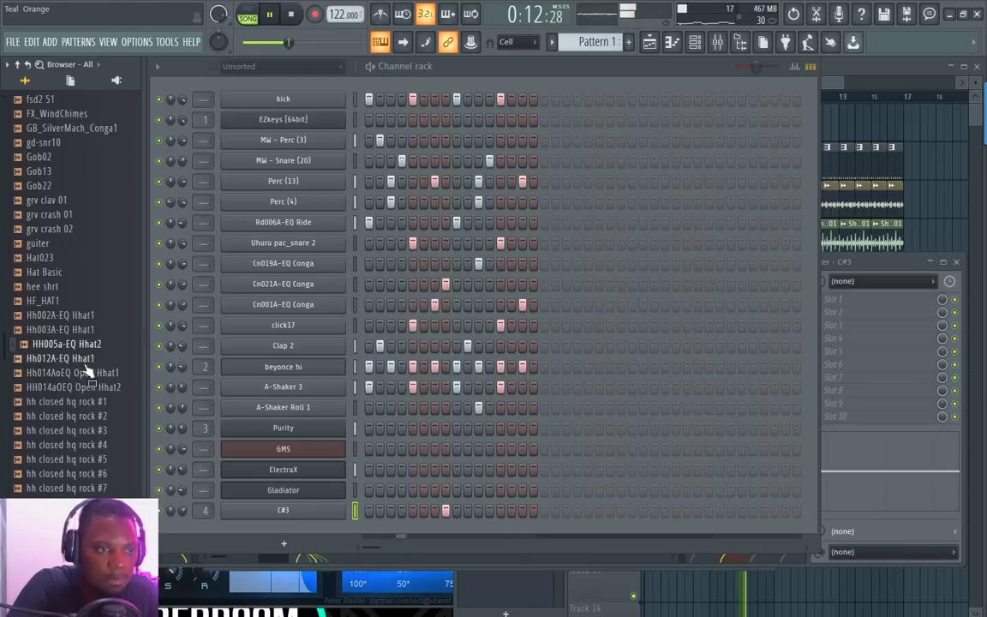
{"action": "left_click_drag", "start_coordinate": [51, 375], "coordinate": [390, 527]}
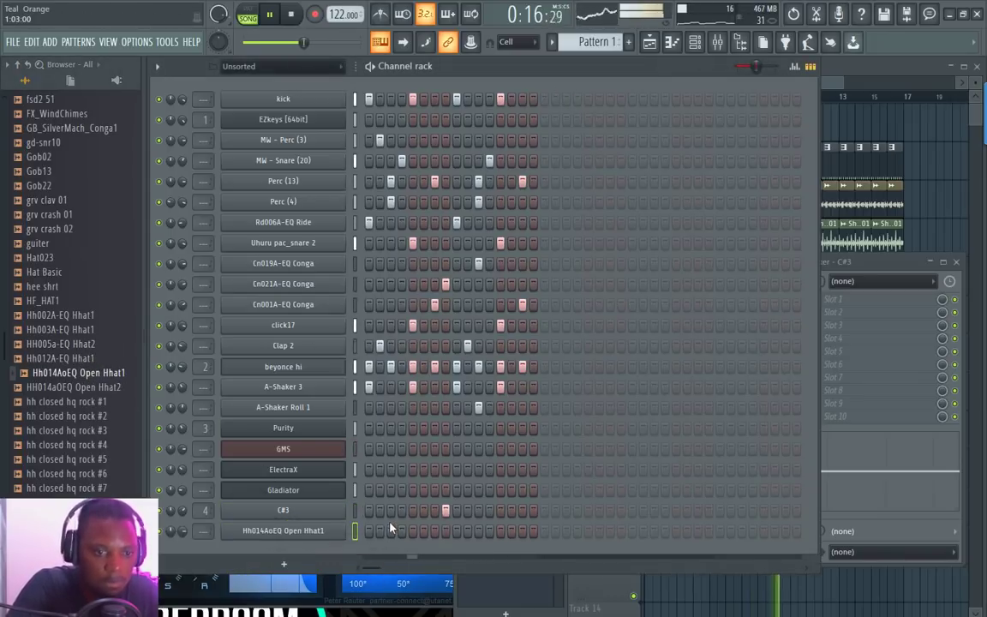
{"action": "left_click", "coordinate": [479, 532]}
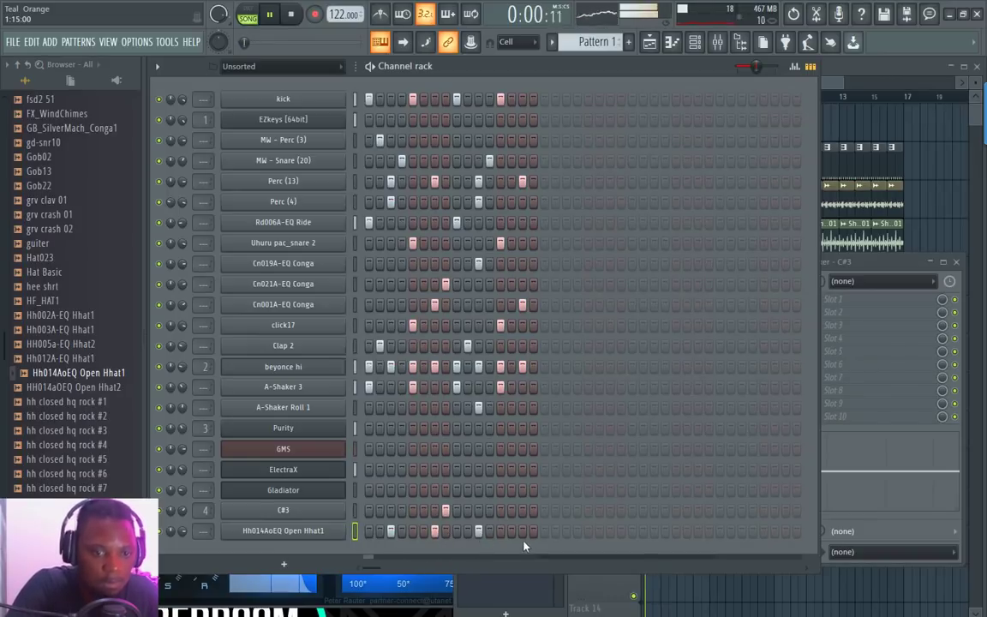
{"action": "left_click", "coordinate": [523, 531]}
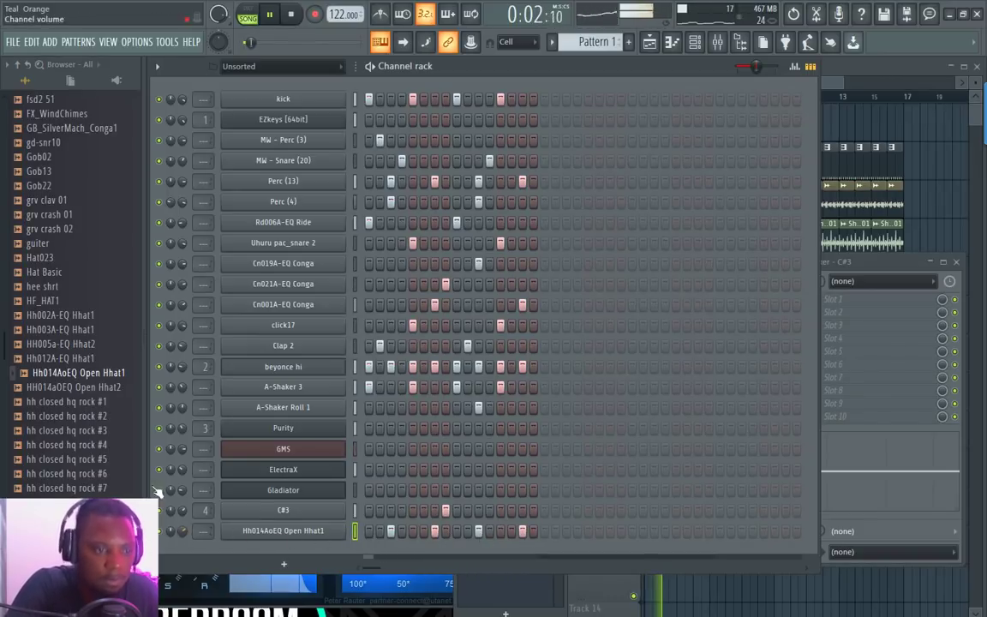
Step: Audition more hi-hat and cymbal samples and place House Cymbal 04 on playlist Track 7 at bar 1
{"action": "left_click", "coordinate": [90, 330]}
{"action": "left_click", "coordinate": [94, 316]}
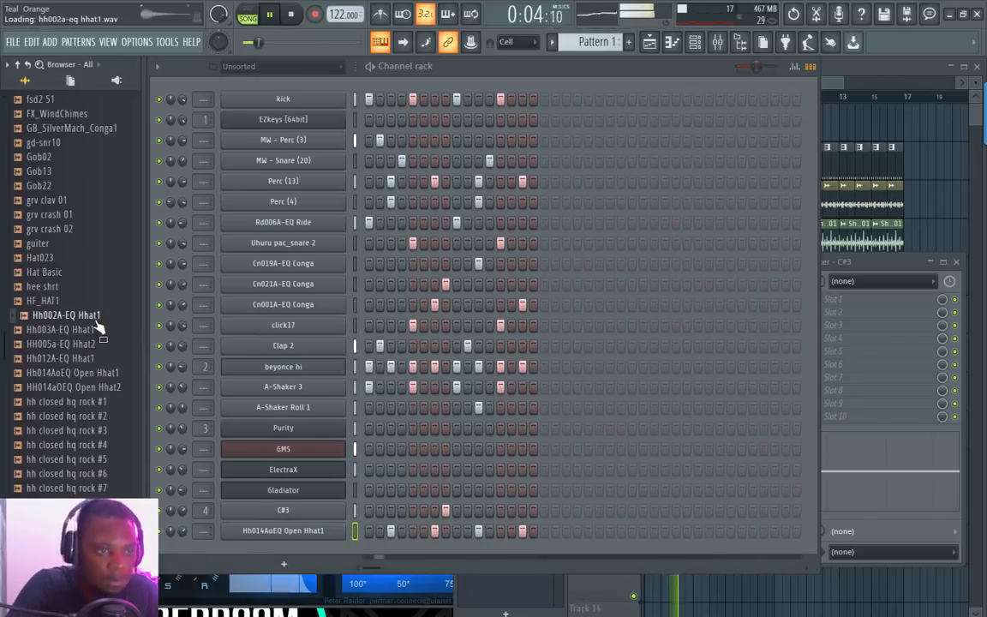
{"action": "scroll", "coordinate": [98, 328], "scroll_direction": "down", "scroll_amount": 4}
{"action": "left_click", "coordinate": [97, 331]}
{"action": "scroll", "coordinate": [97, 331], "scroll_direction": "down", "scroll_amount": 10}
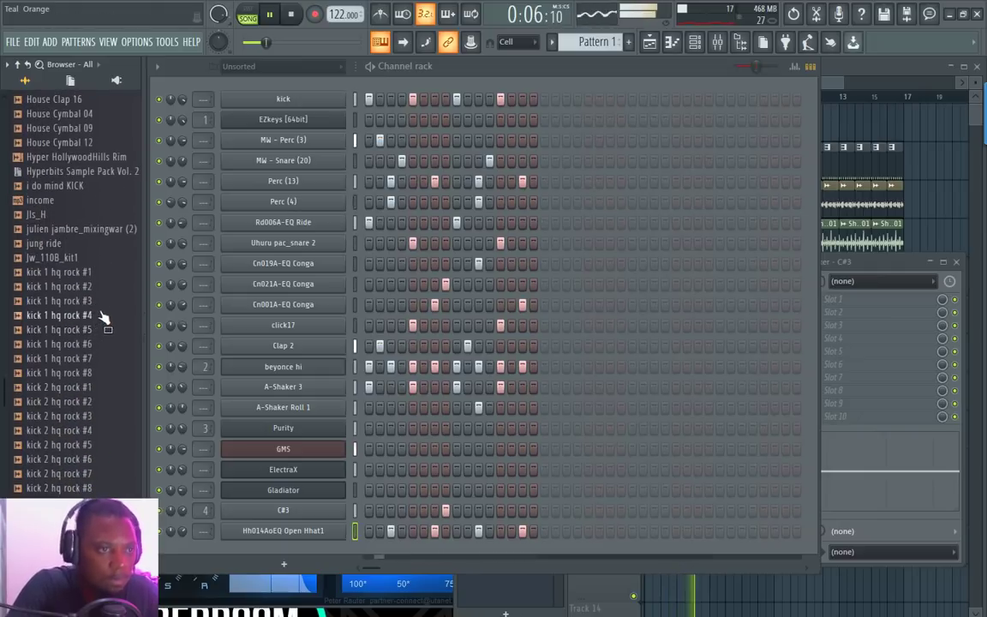
{"action": "left_click", "coordinate": [60, 113]}
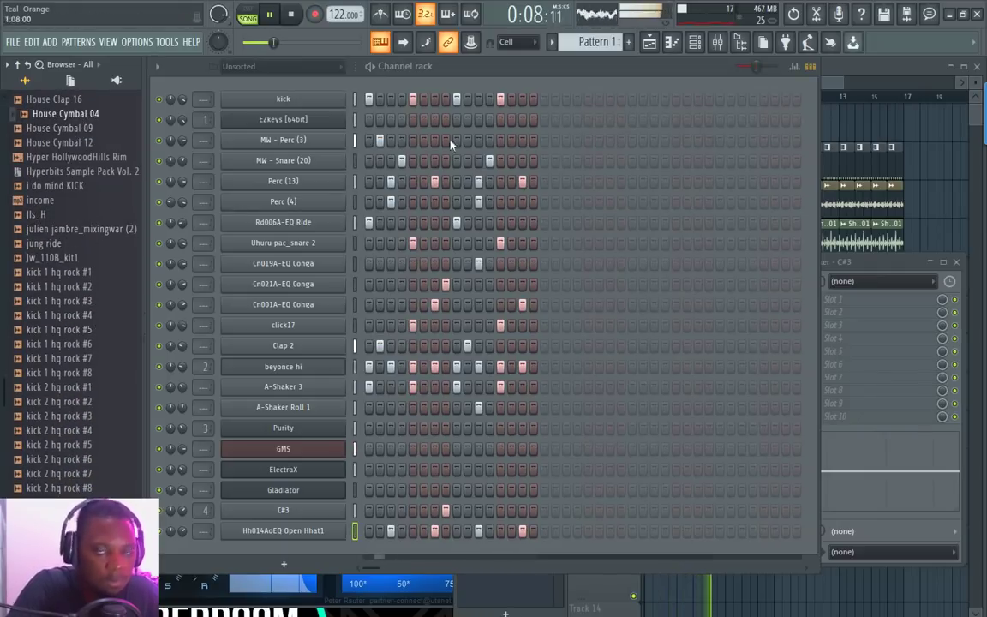
{"action": "left_click", "coordinate": [861, 78]}
{"action": "left_click", "coordinate": [60, 142]}
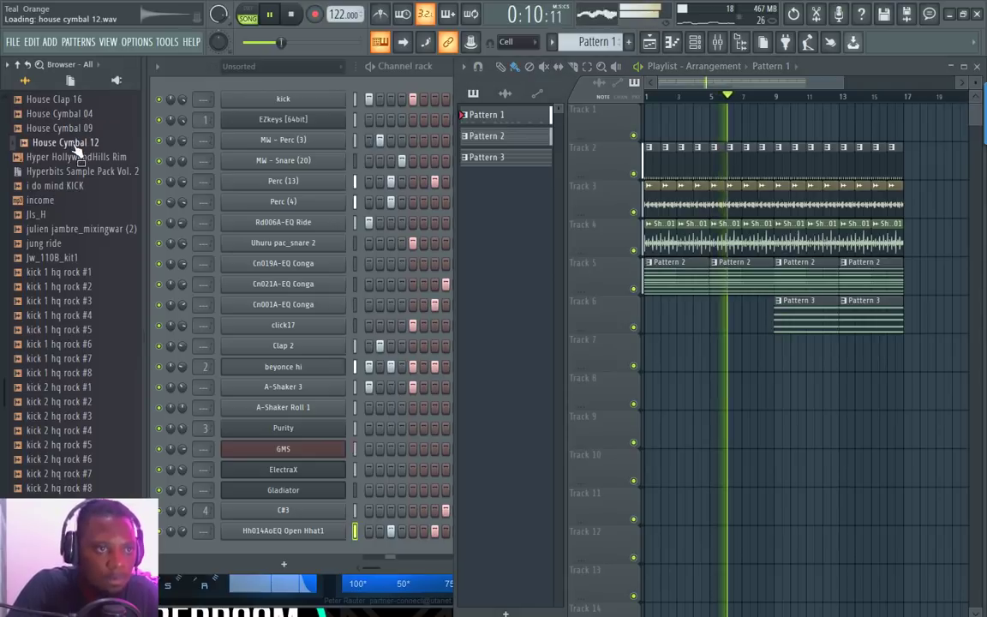
{"action": "left_click", "coordinate": [60, 98]}
{"action": "left_click_drag", "start_coordinate": [80, 113], "coordinate": [655, 359]}
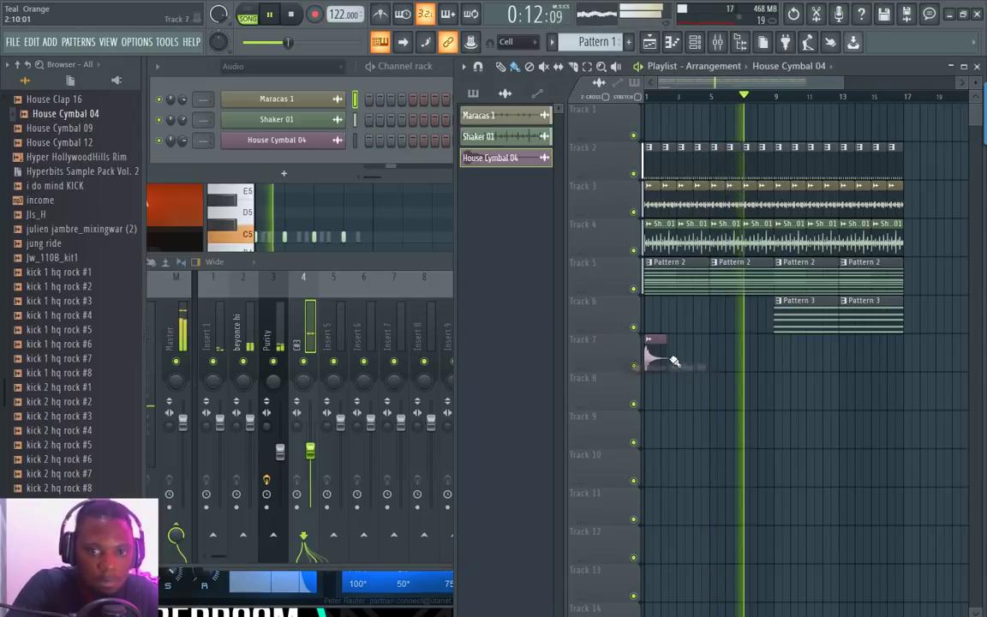
Step: Set the House Cymbal 04 channel volume to about 29% and audition House Cymbal 09
{"action": "double_click", "coordinate": [656, 358]}
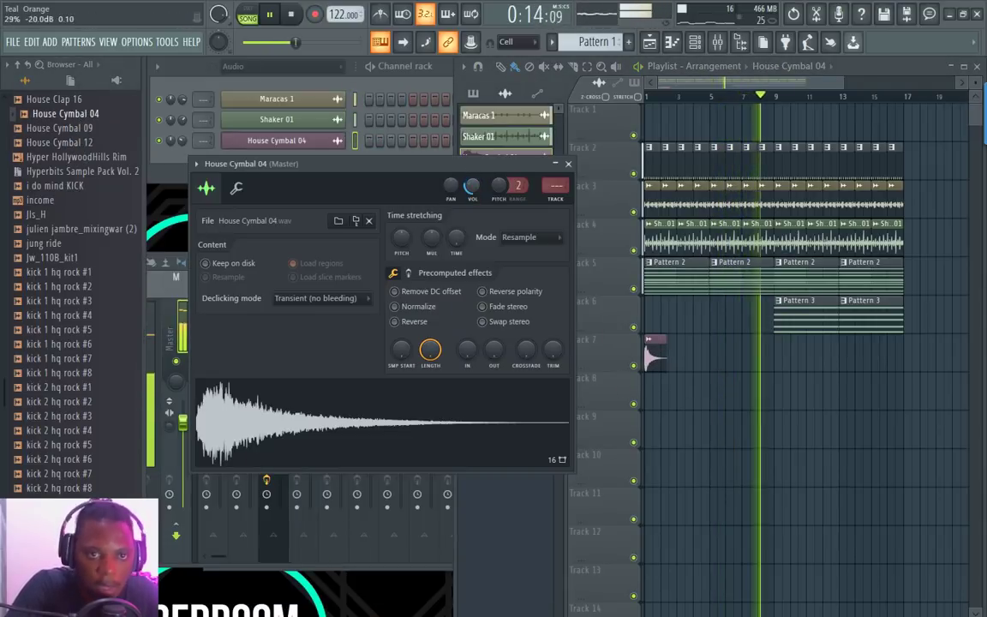
{"action": "left_click", "coordinate": [568, 164]}
{"action": "left_click", "coordinate": [77, 129]}
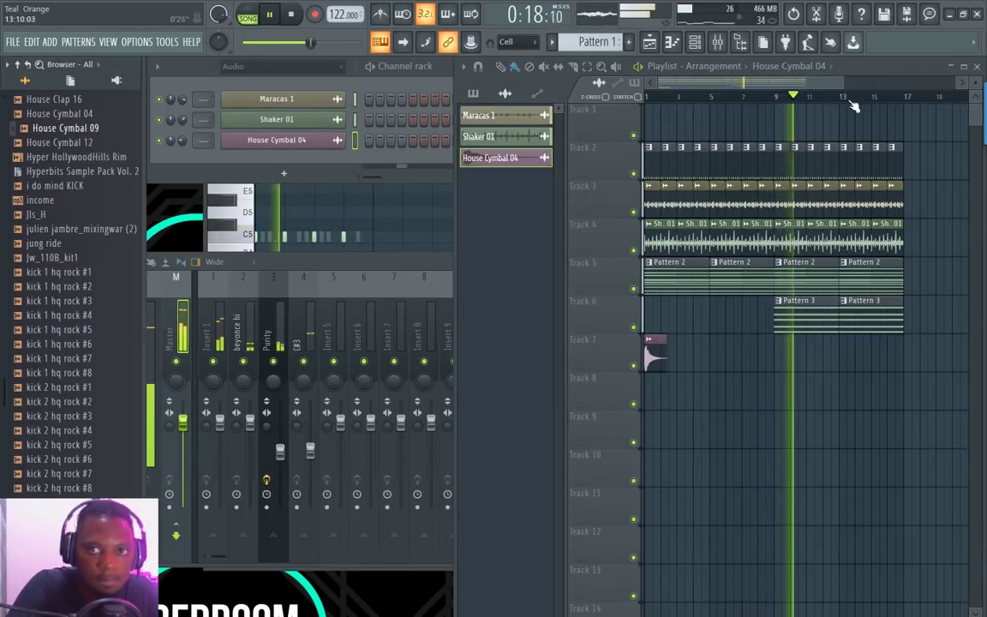
Step: Stop playback, place House Cymbal 09 on playlist Track 7 and move the clip into bar 16
{"action": "double_click", "coordinate": [868, 75]}
{"action": "scroll", "coordinate": [683, 98], "scroll_direction": "down", "scroll_amount": 2}
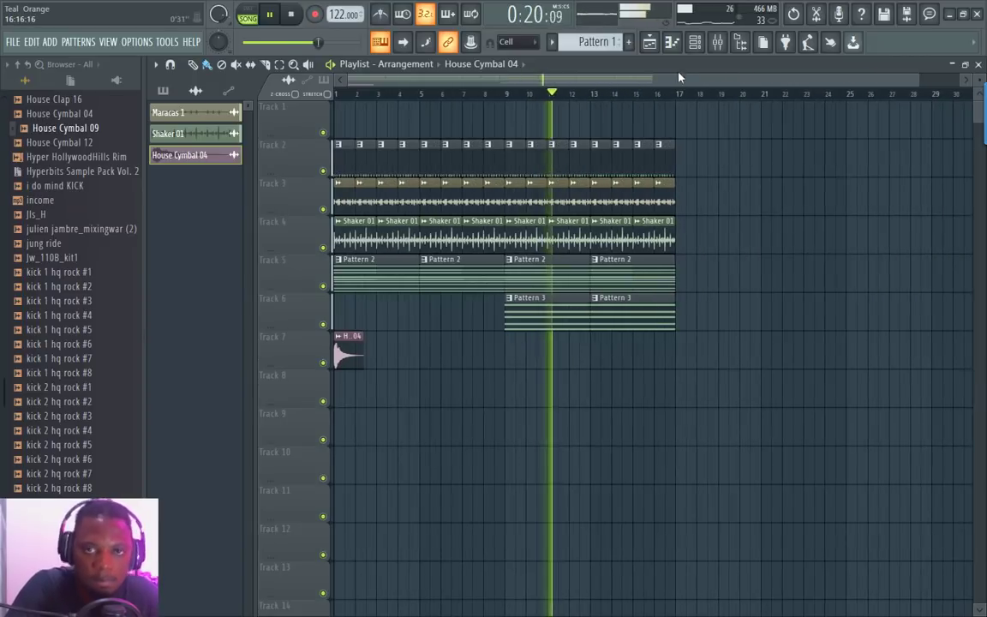
{"action": "double_click", "coordinate": [681, 69]}
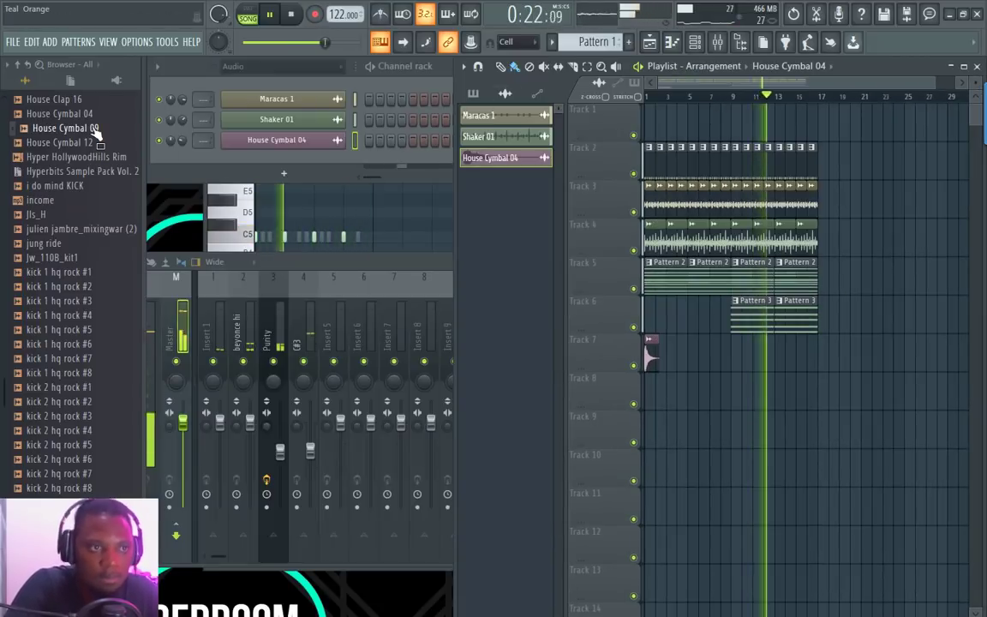
{"action": "key", "text": "space"}
{"action": "left_click_drag", "start_coordinate": [97, 128], "coordinate": [780, 360]}
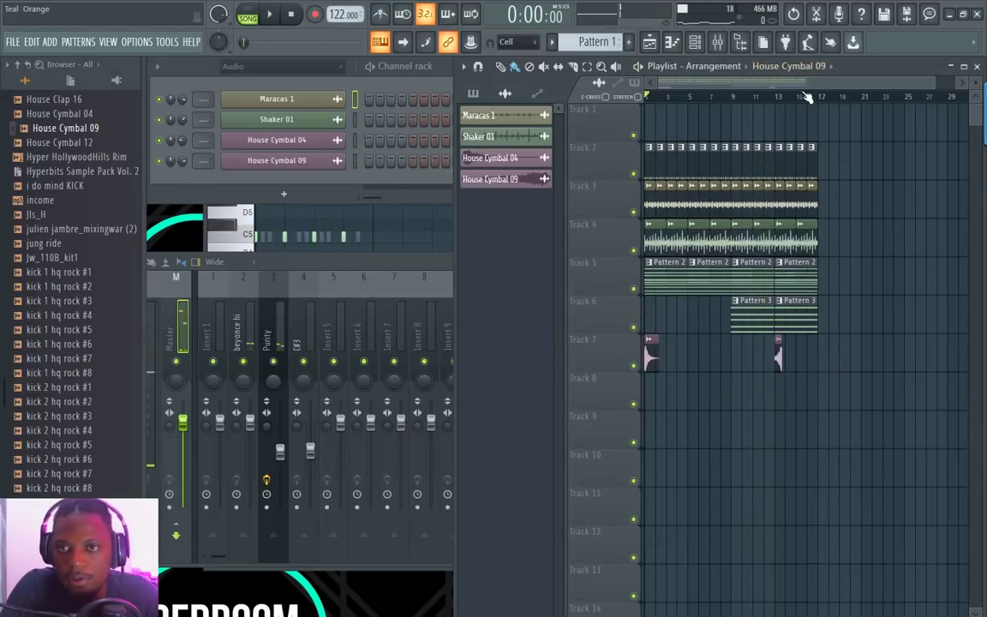
{"action": "scroll", "coordinate": [805, 97], "scroll_direction": "up", "scroll_amount": 5}
{"action": "left_click_drag", "start_coordinate": [709, 361], "coordinate": [903, 359]}
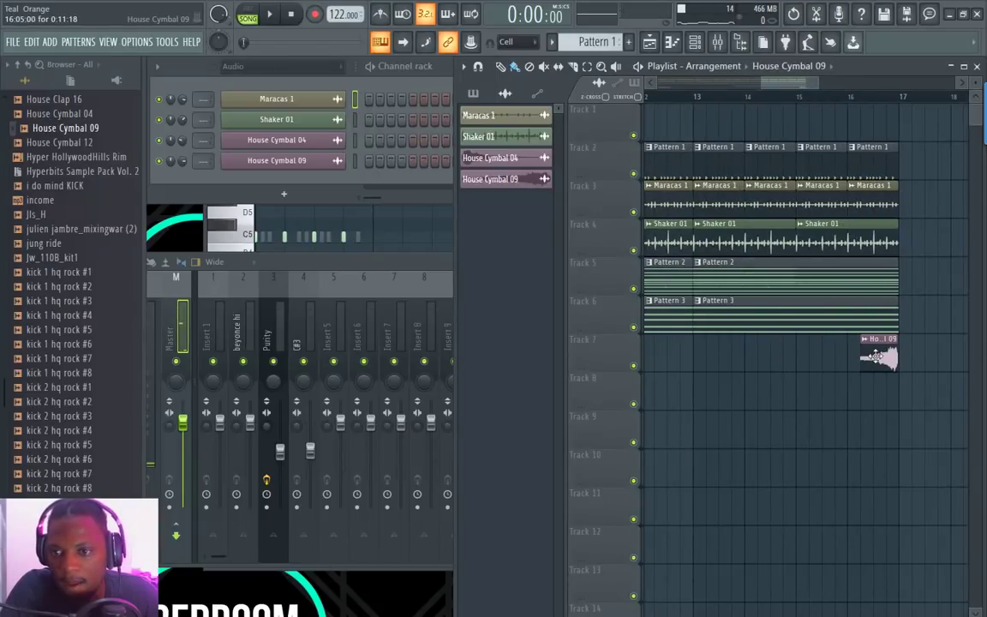
Step: Shift the House Cymbal 09 clip so its tail passes bar 17, and cut off the part beyond bar 17
{"action": "scroll", "coordinate": [920, 108], "scroll_direction": "up", "scroll_amount": 5}
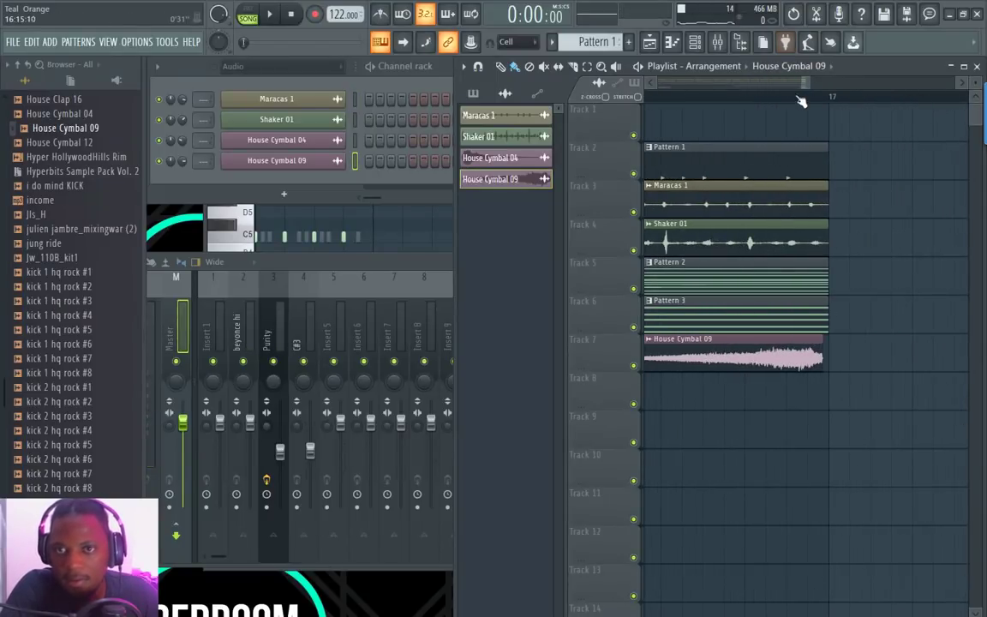
{"action": "scroll", "coordinate": [801, 102], "scroll_direction": "up", "scroll_amount": 3}
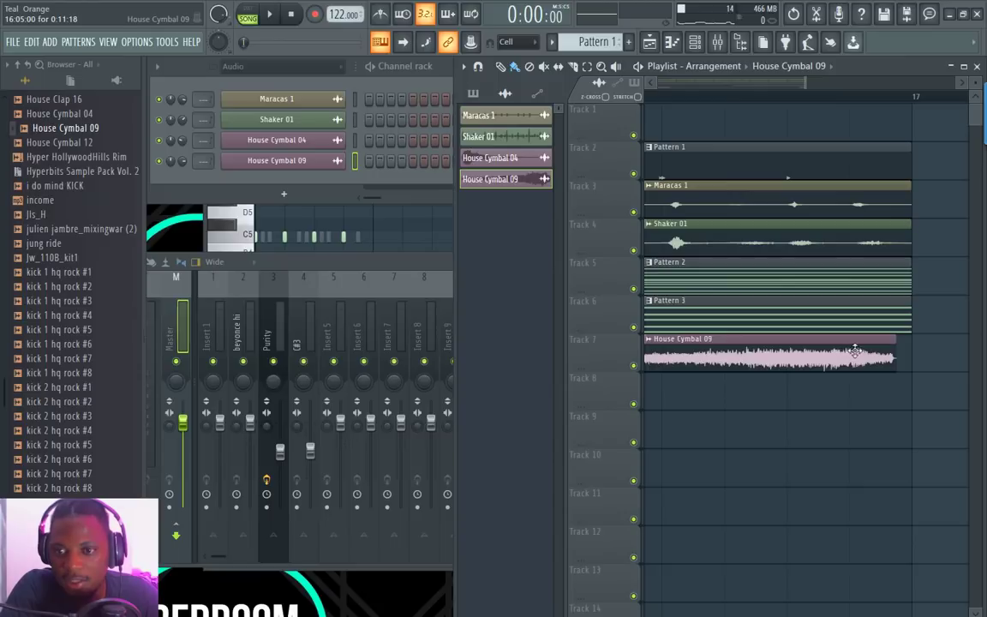
{"action": "left_click_drag", "start_coordinate": [855, 351], "coordinate": [918, 352]}
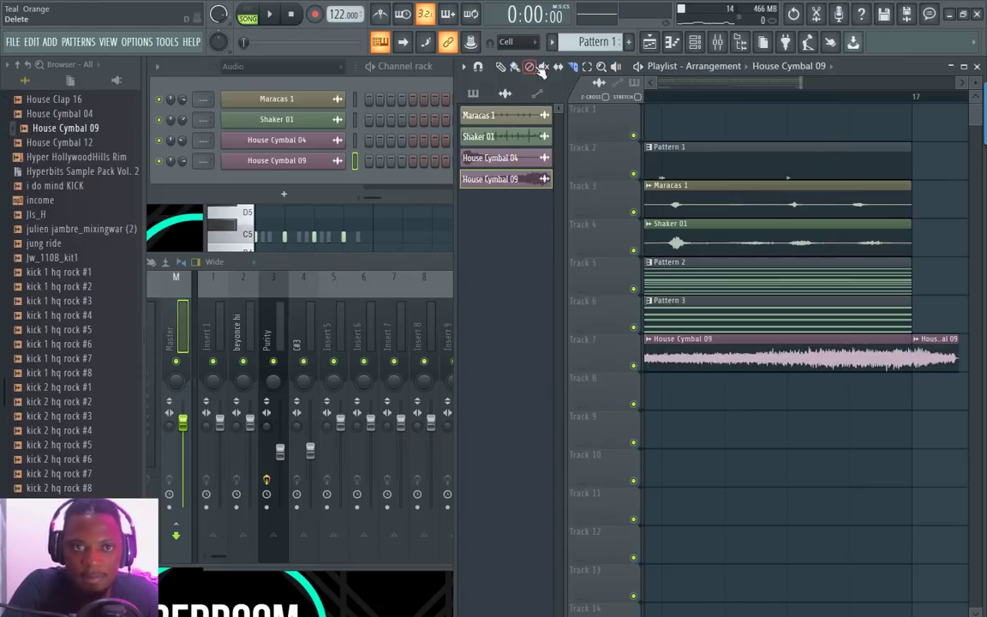
{"action": "scroll", "coordinate": [778, 99], "scroll_direction": "down", "scroll_amount": 5}
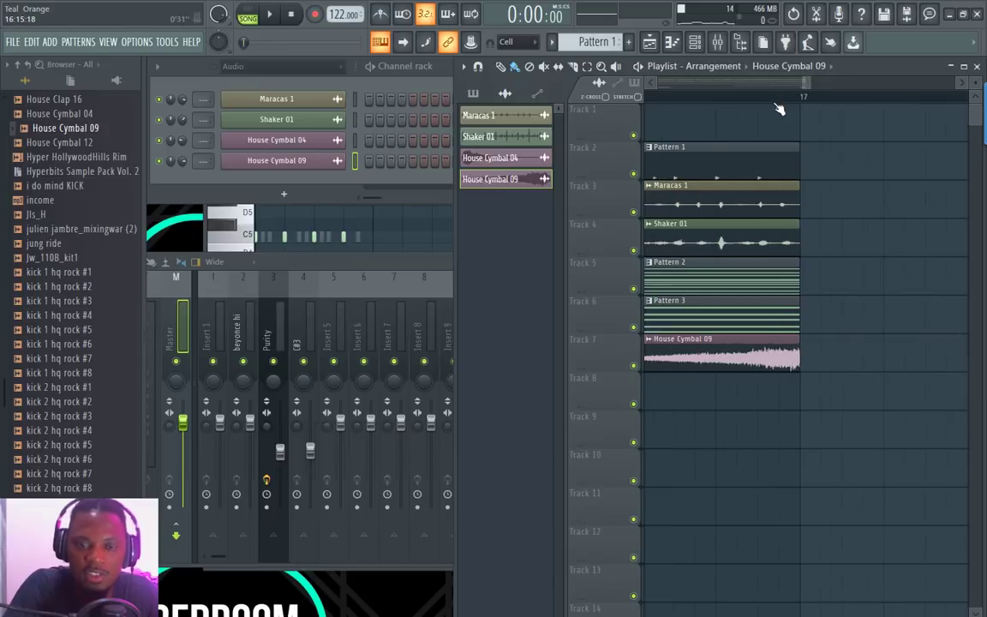
{"action": "scroll", "coordinate": [806, 98], "scroll_direction": "down", "scroll_amount": 5}
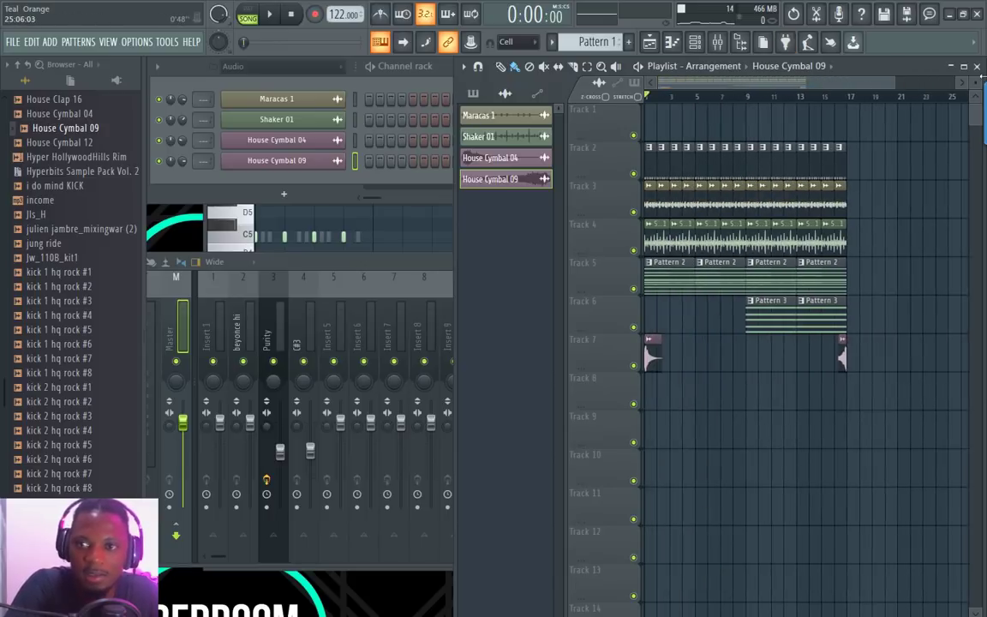
{"action": "scroll", "coordinate": [975, 82], "scroll_direction": "down", "scroll_amount": 3}
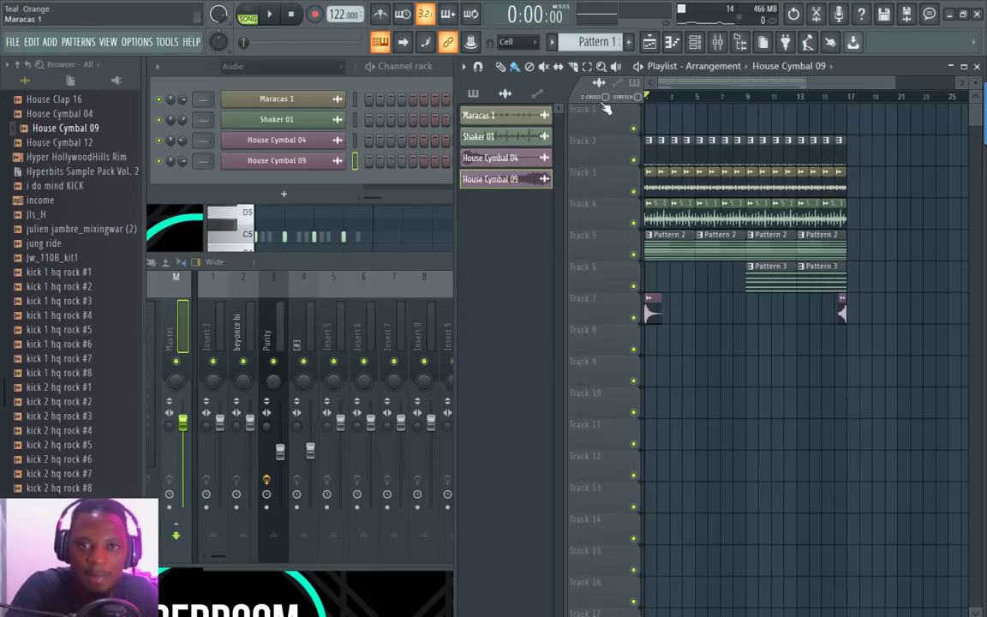
{"action": "scroll", "coordinate": [687, 103], "scroll_direction": "up", "scroll_amount": 2}
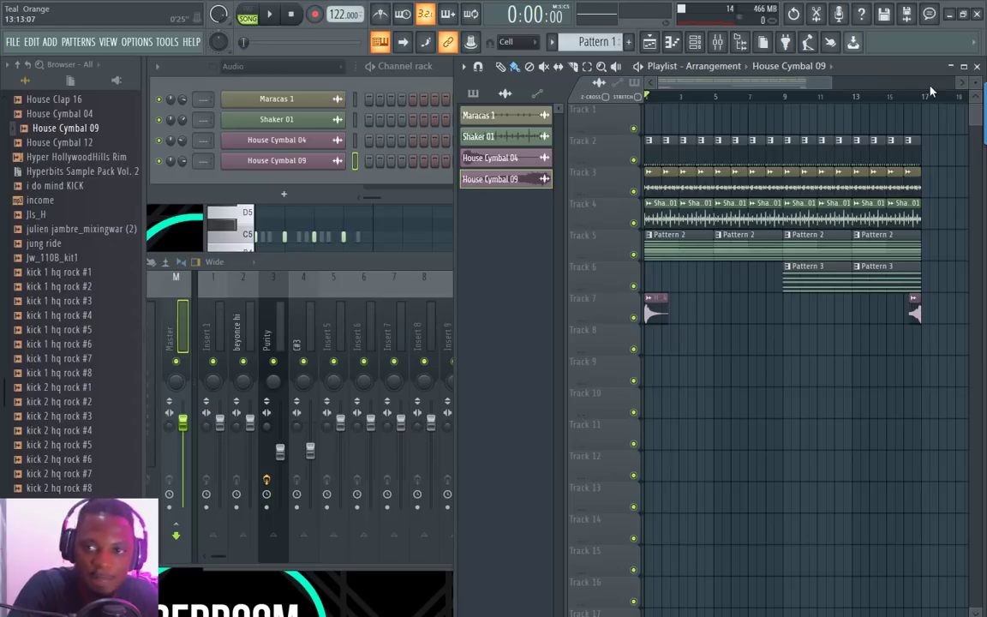
{"action": "scroll", "coordinate": [976, 82], "scroll_direction": "up", "scroll_amount": 2}
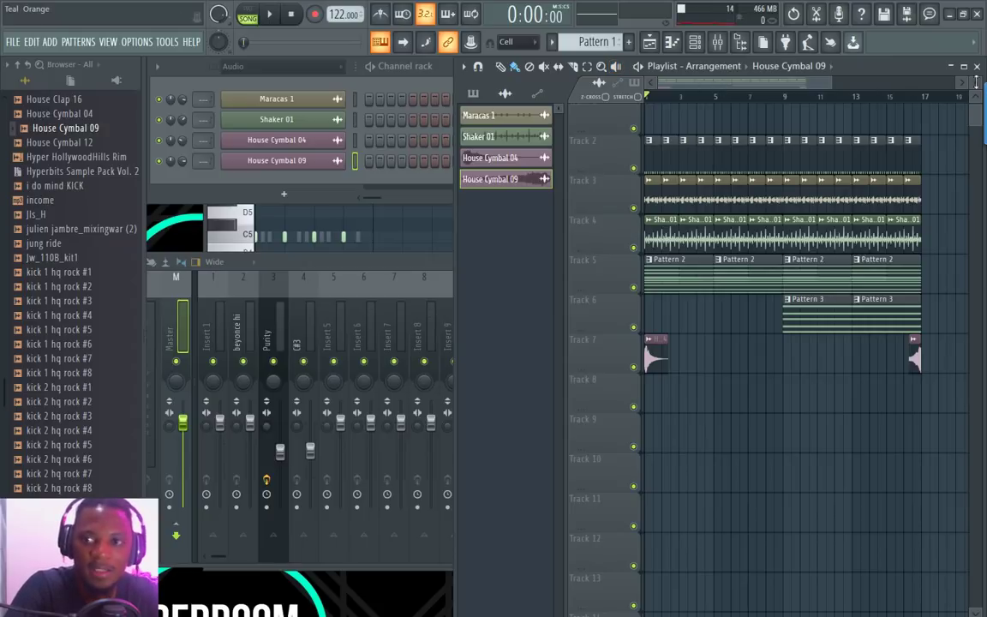
Step: Audition more samples while the song plays, including jung ride, krunkedy snare, MW - Perc (3) and Noise1
{"action": "left_click", "coordinate": [91, 230]}
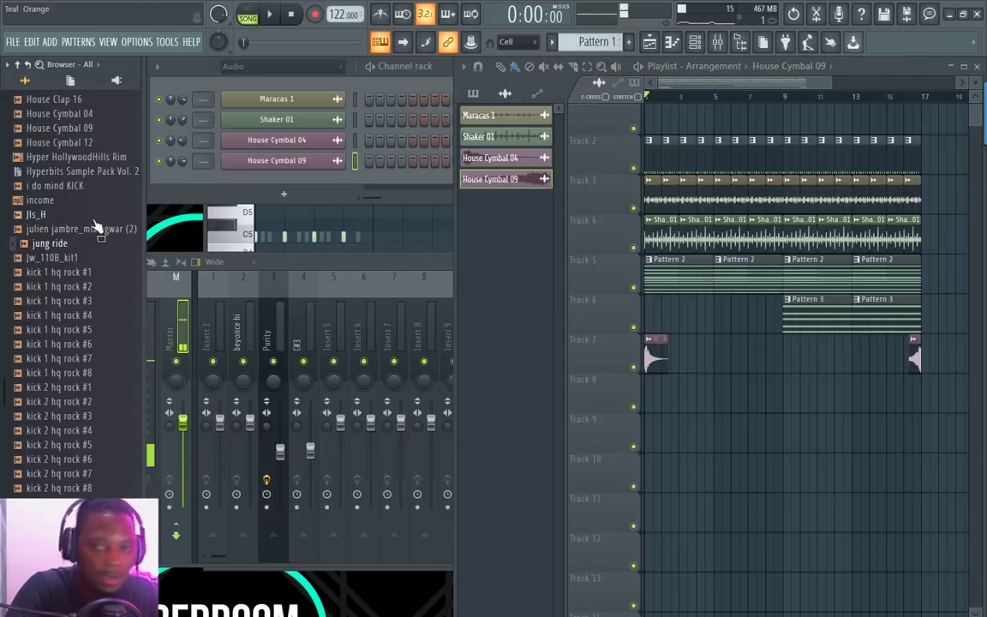
{"action": "key", "text": "space"}
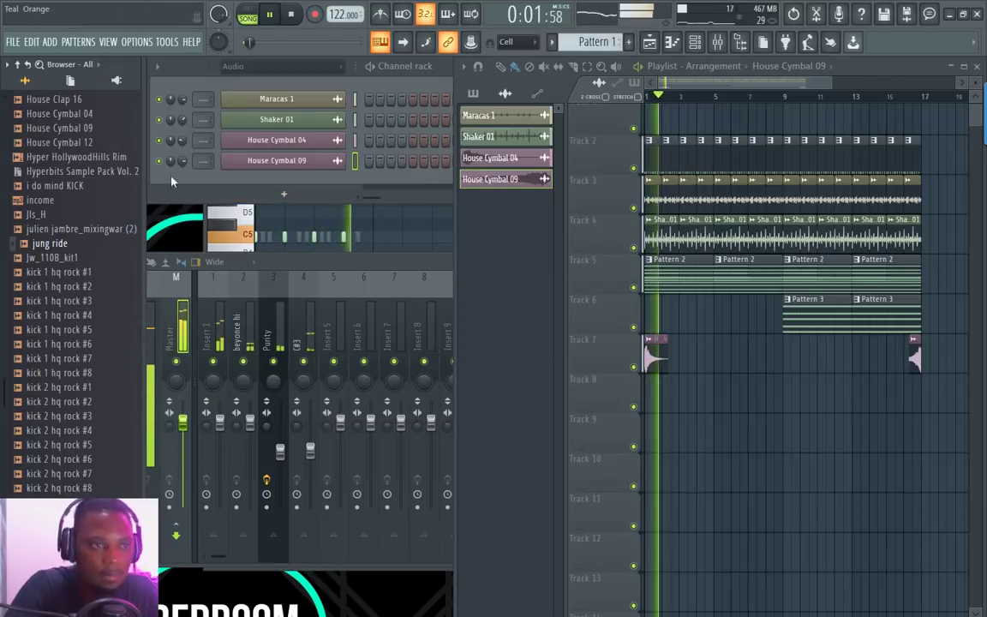
{"action": "scroll", "coordinate": [68, 368], "scroll_direction": "down", "scroll_amount": 4}
{"action": "left_click", "coordinate": [69, 374]}
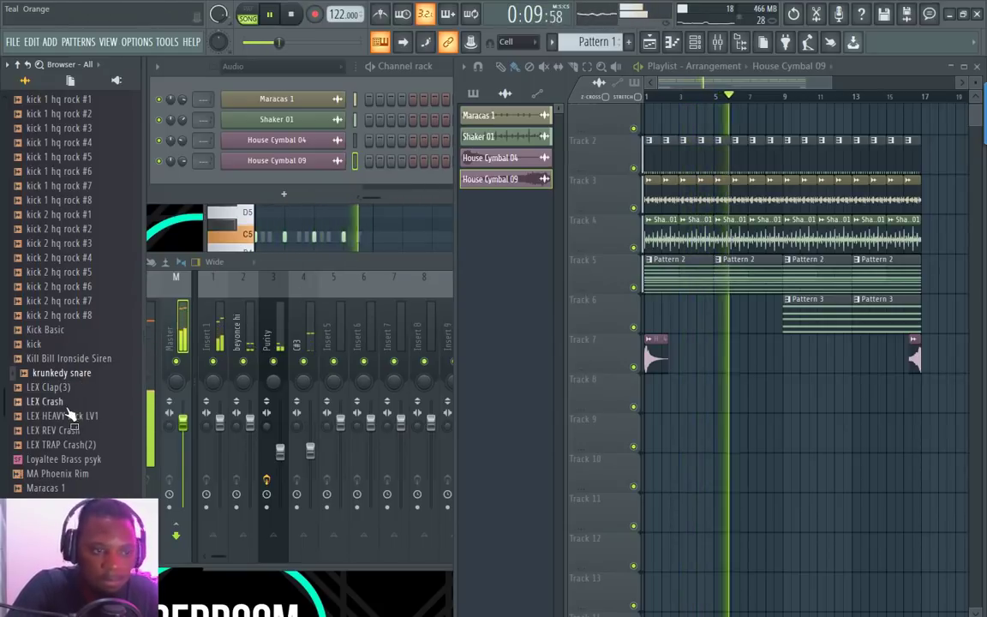
{"action": "scroll", "coordinate": [72, 416], "scroll_direction": "down", "scroll_amount": 4}
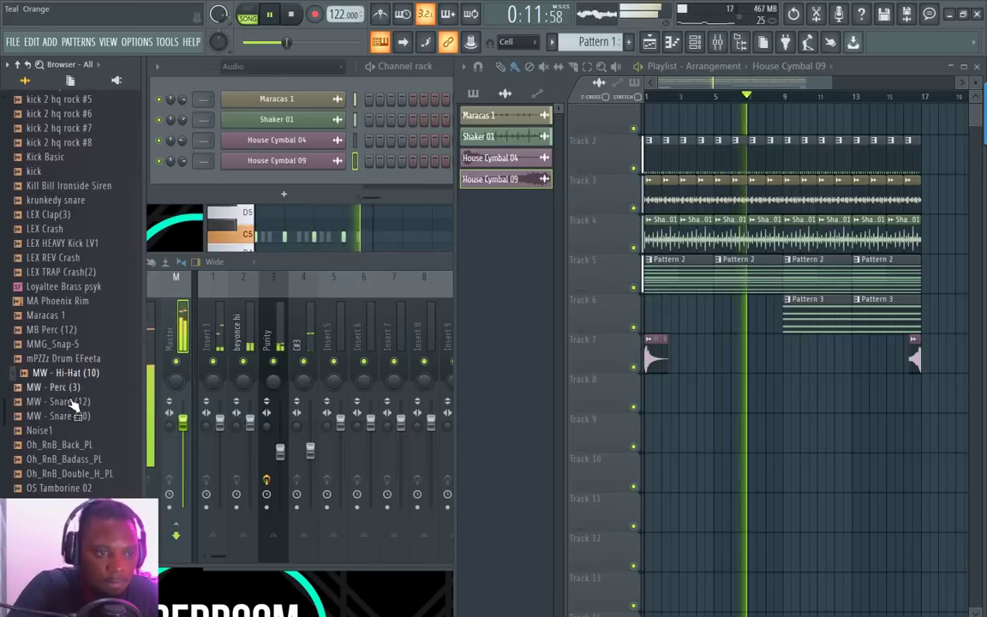
{"action": "left_click", "coordinate": [75, 390]}
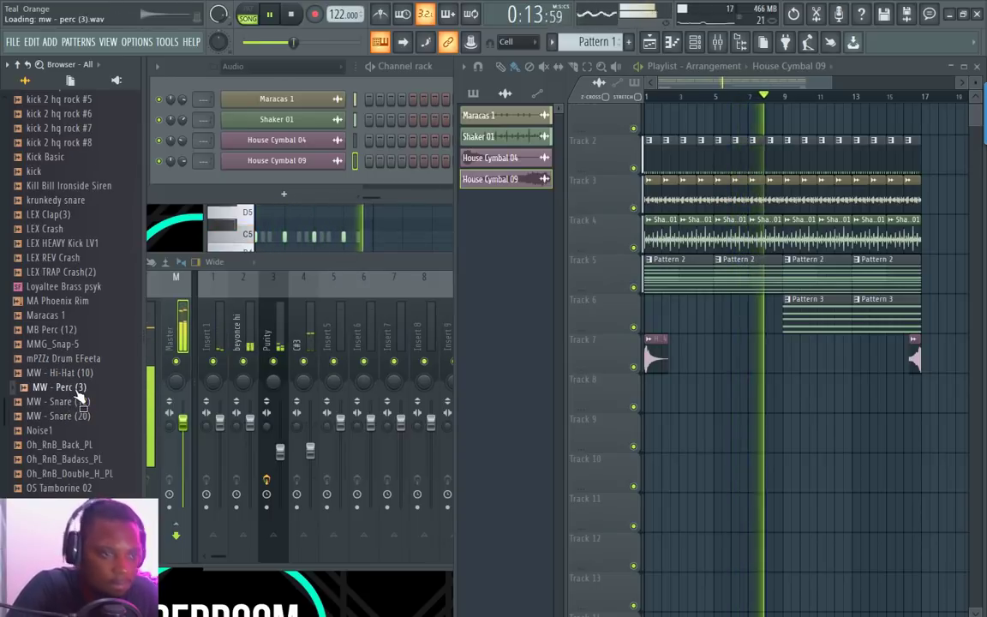
{"action": "left_click", "coordinate": [65, 433]}
{"action": "scroll", "coordinate": [67, 441], "scroll_direction": "down", "scroll_amount": 2}
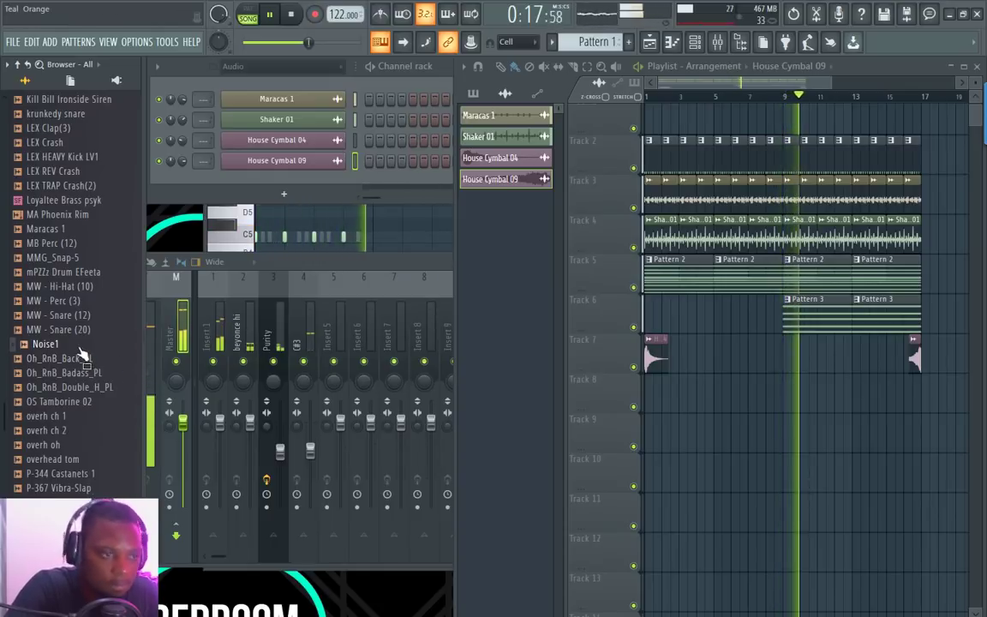
{"action": "scroll", "coordinate": [805, 94], "scroll_direction": "down", "scroll_amount": 1}
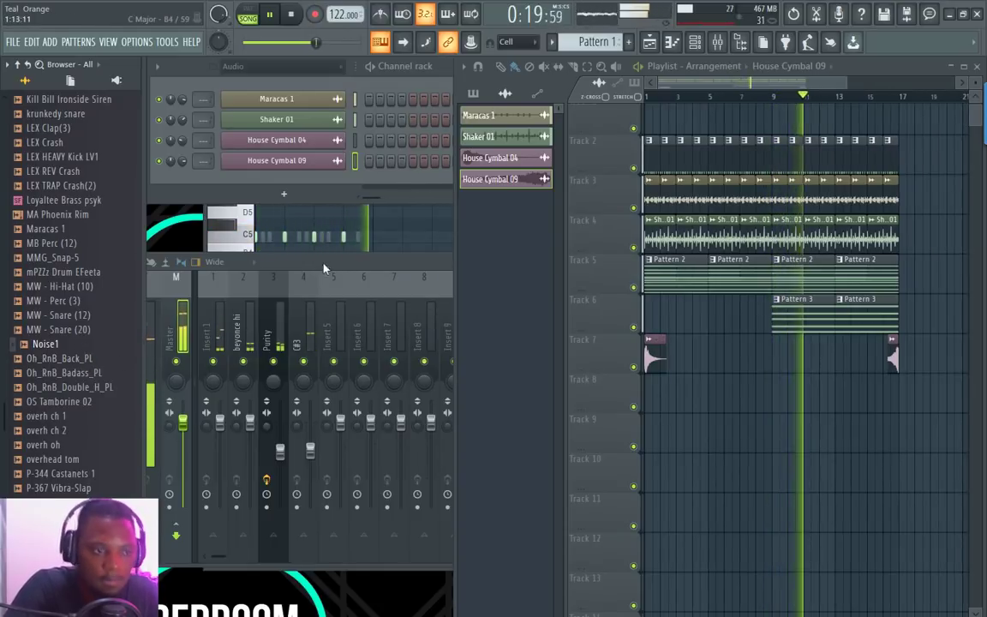
Step: Place Noise1 on playlist Track 8 at bar 9, repeat it up to bar 17 and open its channel settings
{"action": "left_click_drag", "start_coordinate": [43, 344], "coordinate": [776, 395]}
{"action": "key", "text": "space"}
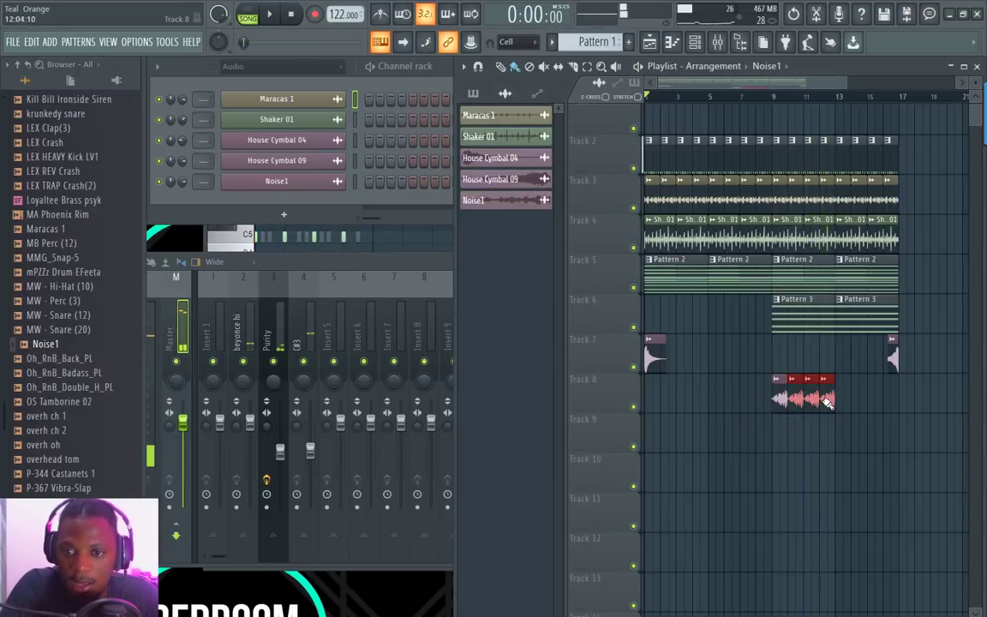
{"action": "double_click", "coordinate": [891, 401]}
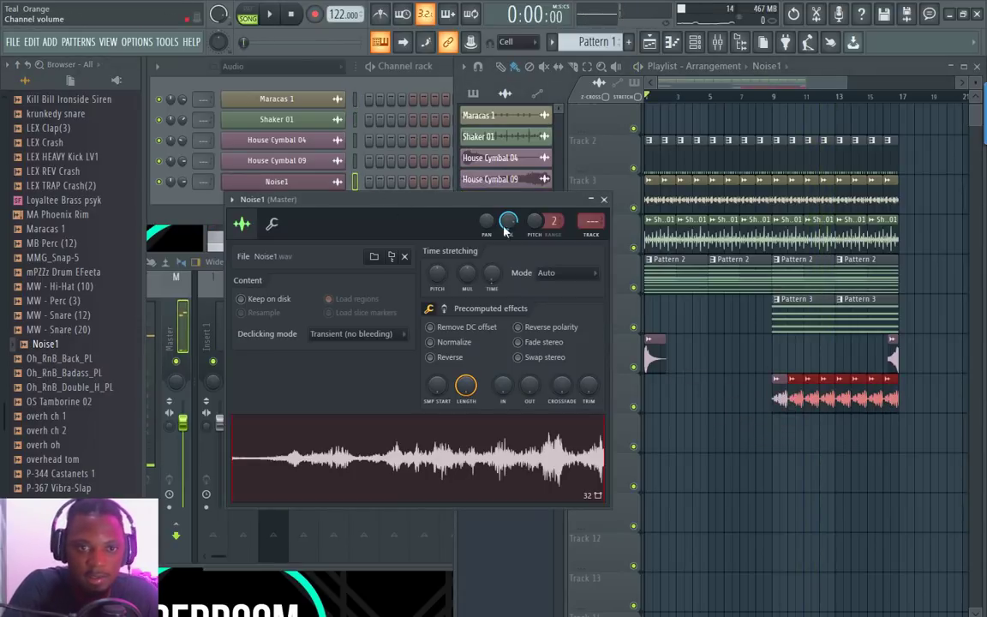
Step: Play the song from bar 9, lower the Noise1 channel volume and close its channel settings
{"action": "left_click", "coordinate": [776, 97]}
{"action": "key", "text": "space"}
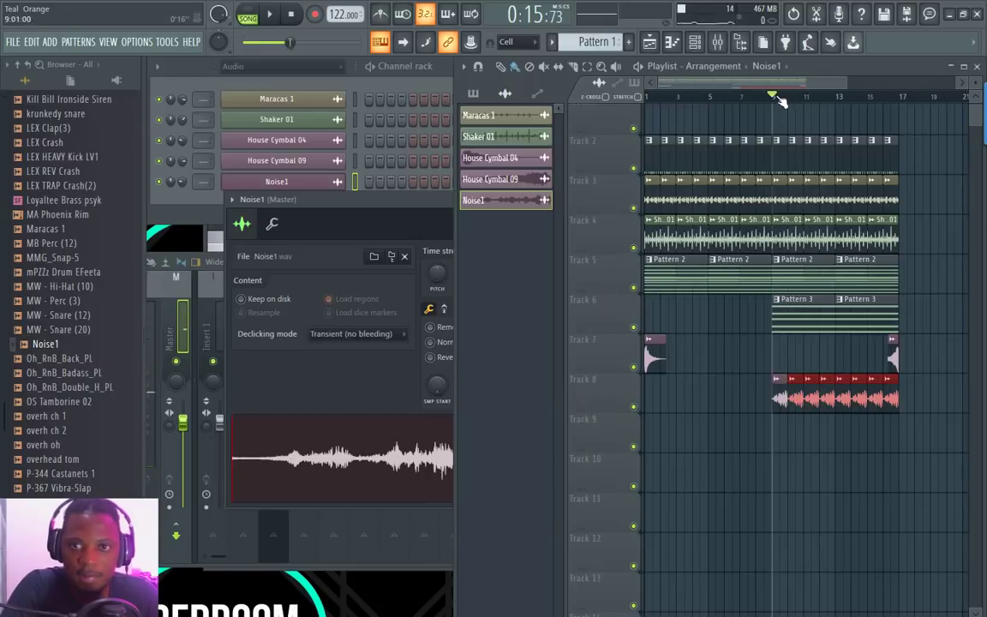
{"action": "left_click", "coordinate": [408, 204]}
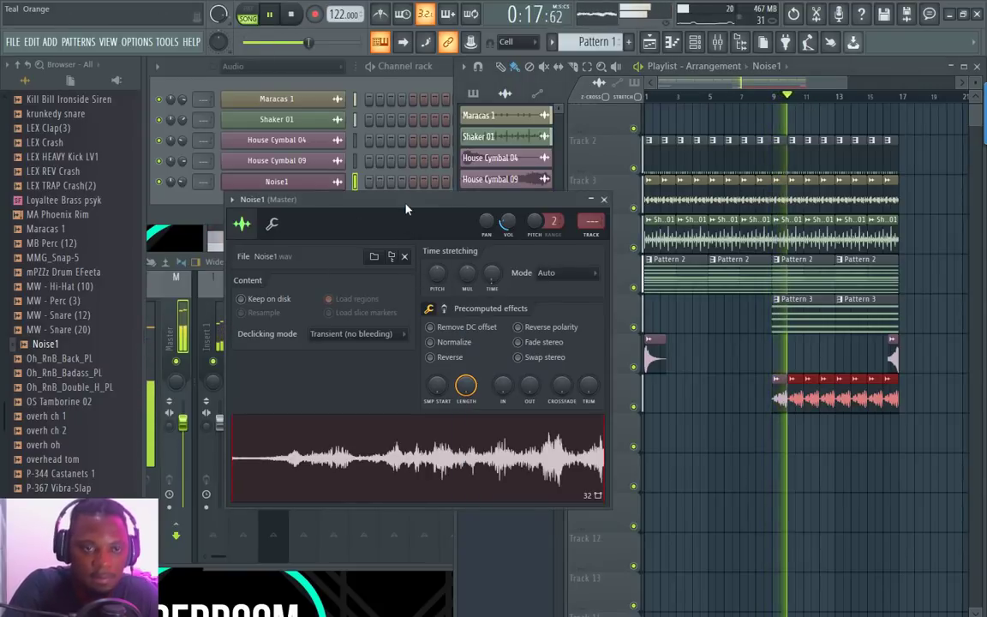
{"action": "left_click", "coordinate": [604, 200]}
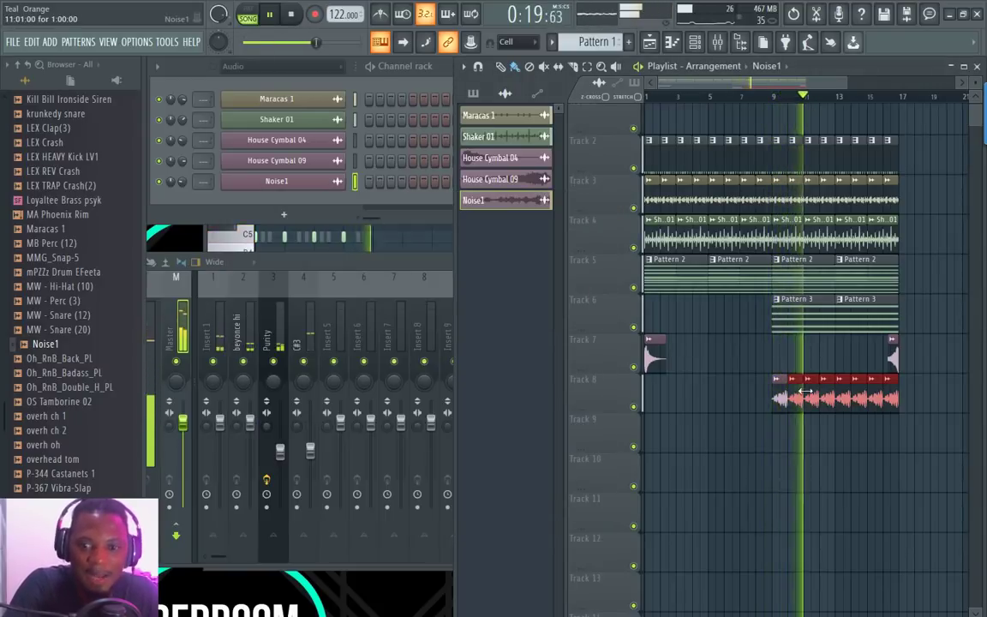
Step: Fill playlist Track 8 from bar 1 to bar 9 with repeated Noise1 clips
{"action": "left_click", "coordinate": [665, 399]}
{"action": "left_click_drag", "start_coordinate": [668, 399], "coordinate": [765, 399]}
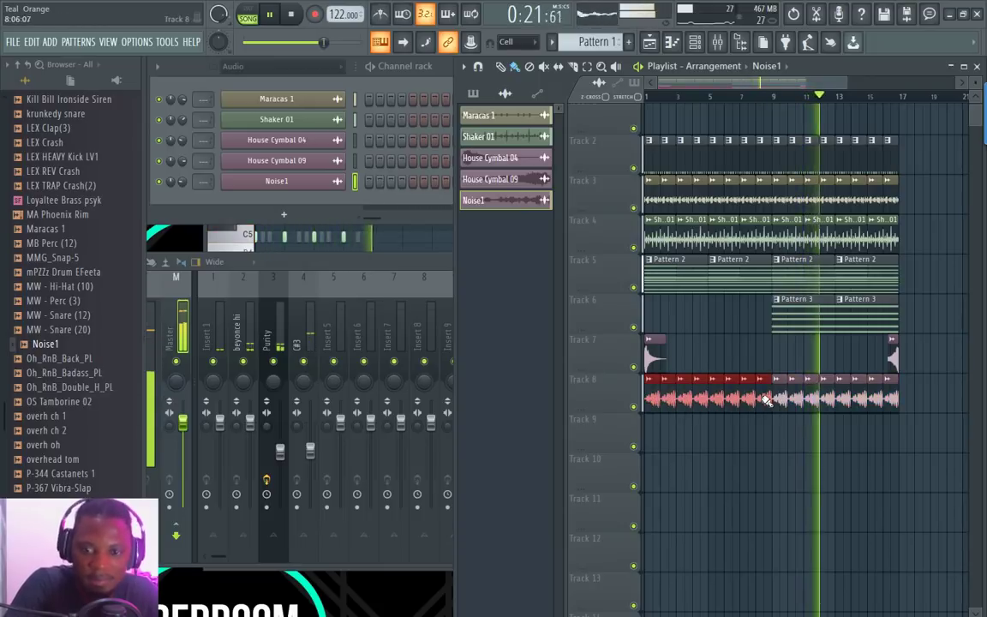
{"action": "key", "text": "ctrl+s"}
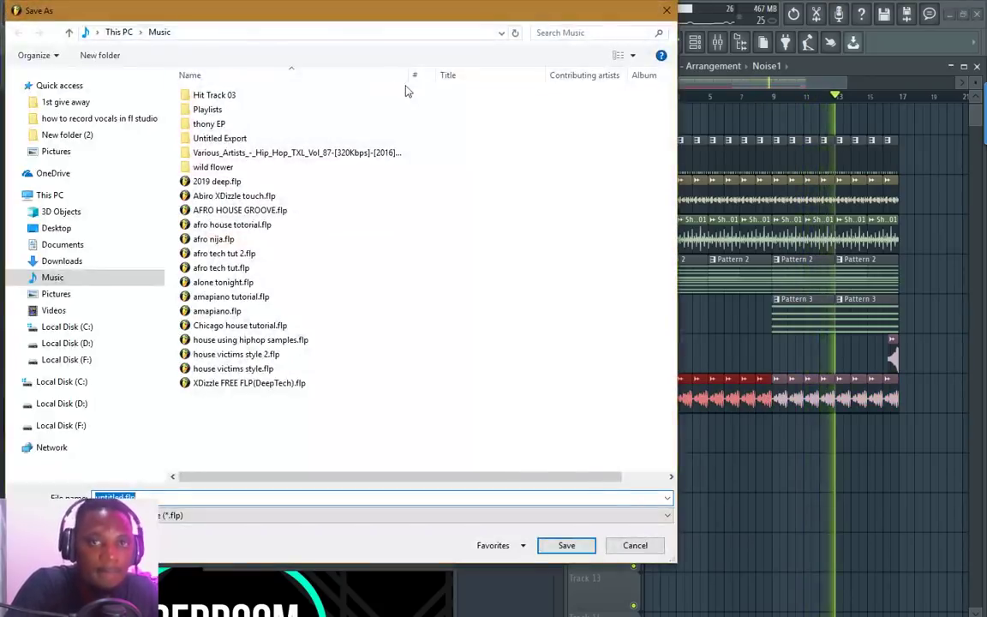
{"action": "key", "text": "Escape"}
{"action": "key", "text": "space"}
{"action": "left_click", "coordinate": [187, 78]}
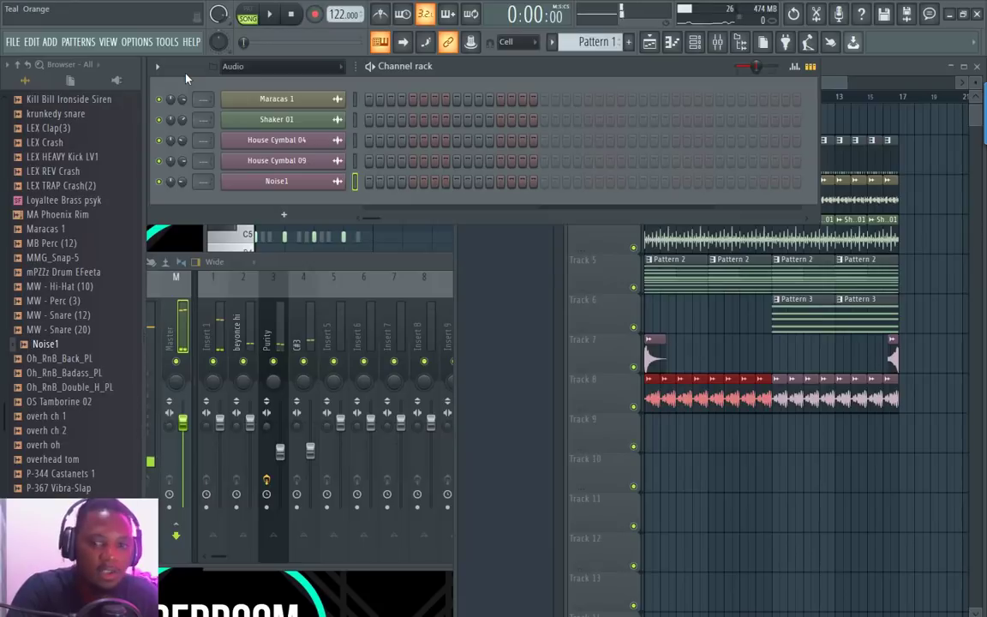
{"action": "left_click", "coordinate": [899, 66]}
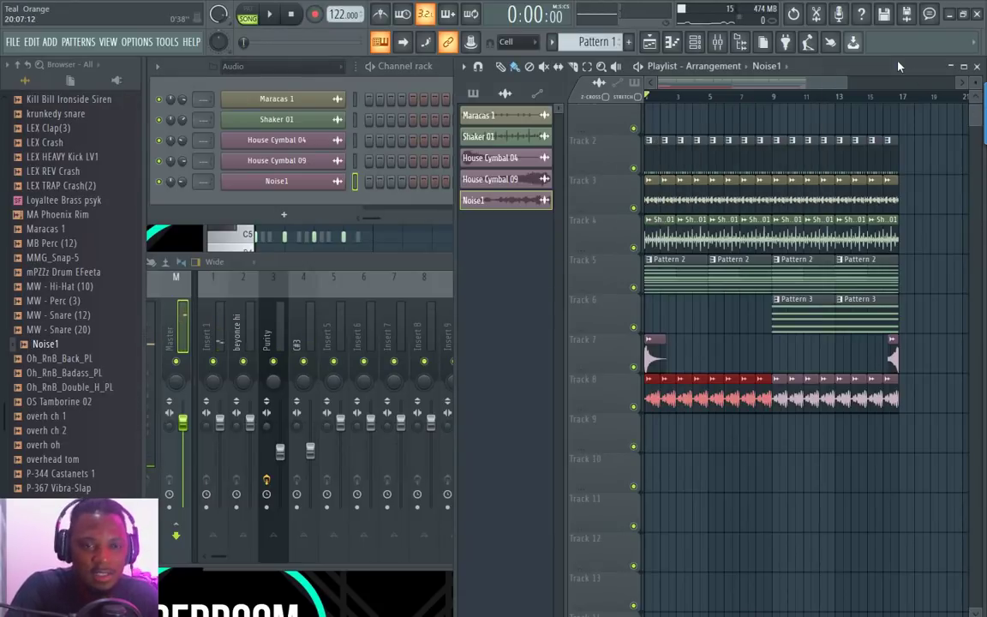
{"action": "left_click", "coordinate": [179, 78]}
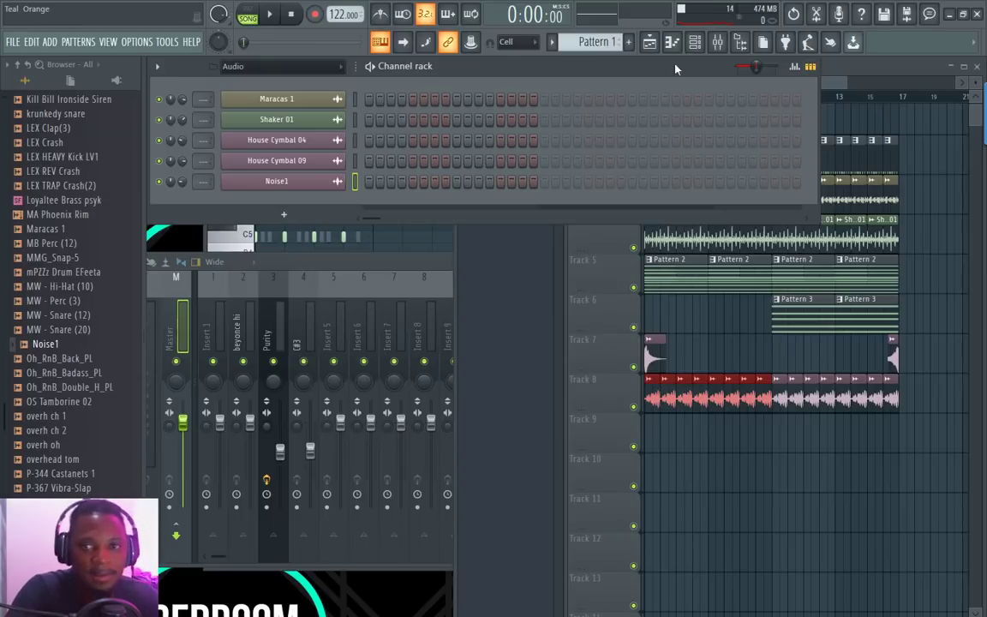
{"action": "left_click", "coordinate": [874, 71]}
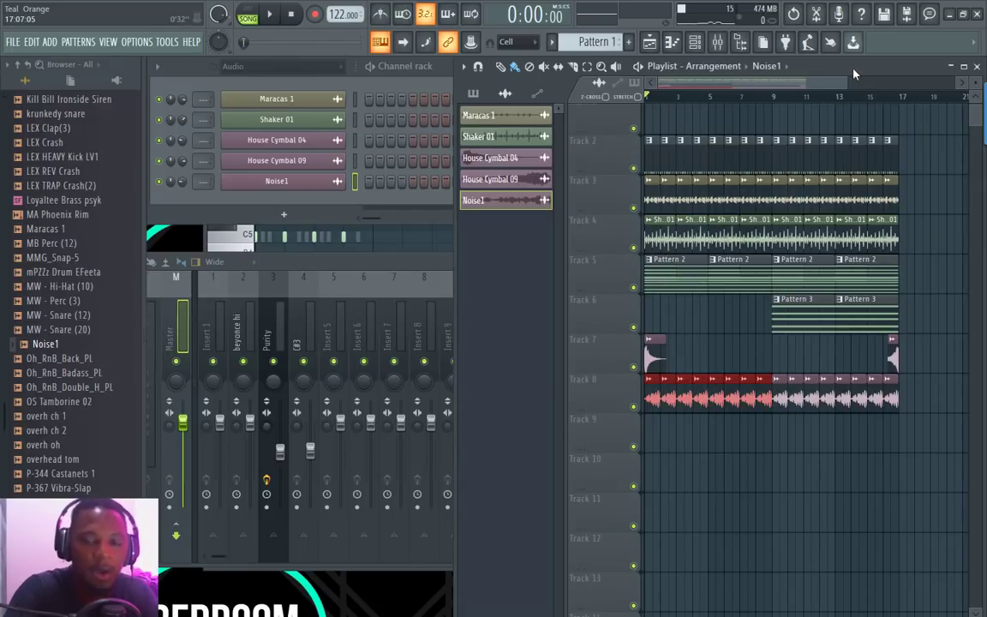
{"action": "left_click_drag", "start_coordinate": [975, 84], "coordinate": [976, 88]}
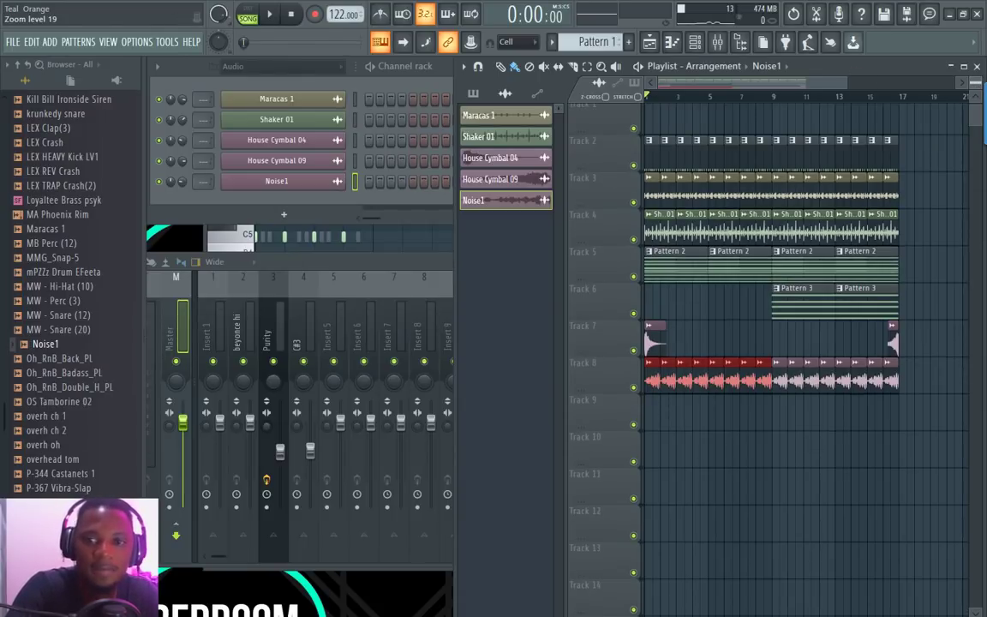
{"action": "scroll", "coordinate": [86, 285], "scroll_direction": "down", "scroll_amount": 4}
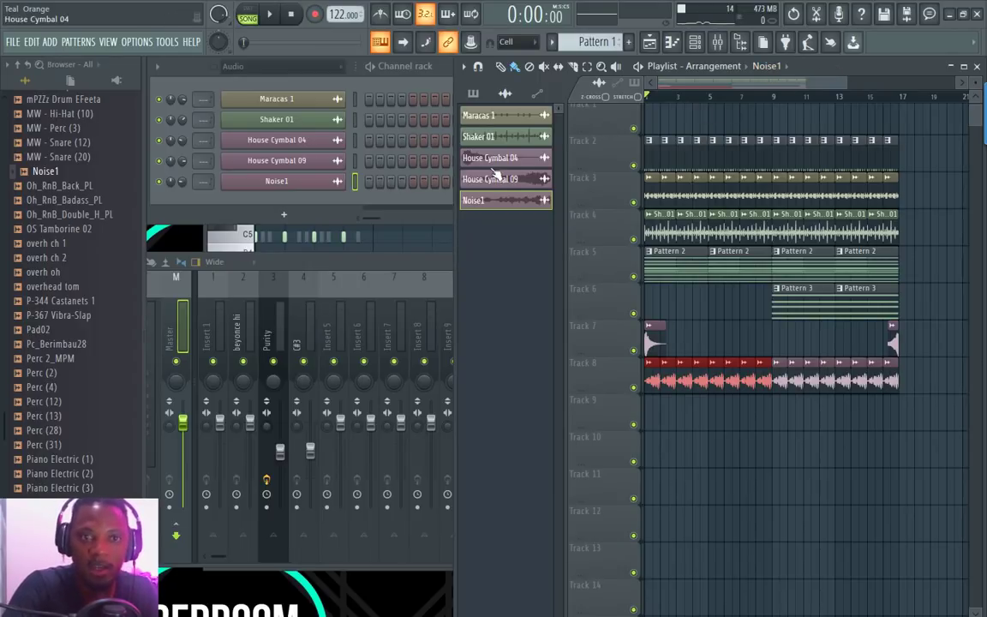
Step: Widen the playlist window over the mixer and channel rack to show more of the arrangement
{"action": "left_click_drag", "start_coordinate": [456, 237], "coordinate": [349, 235]}
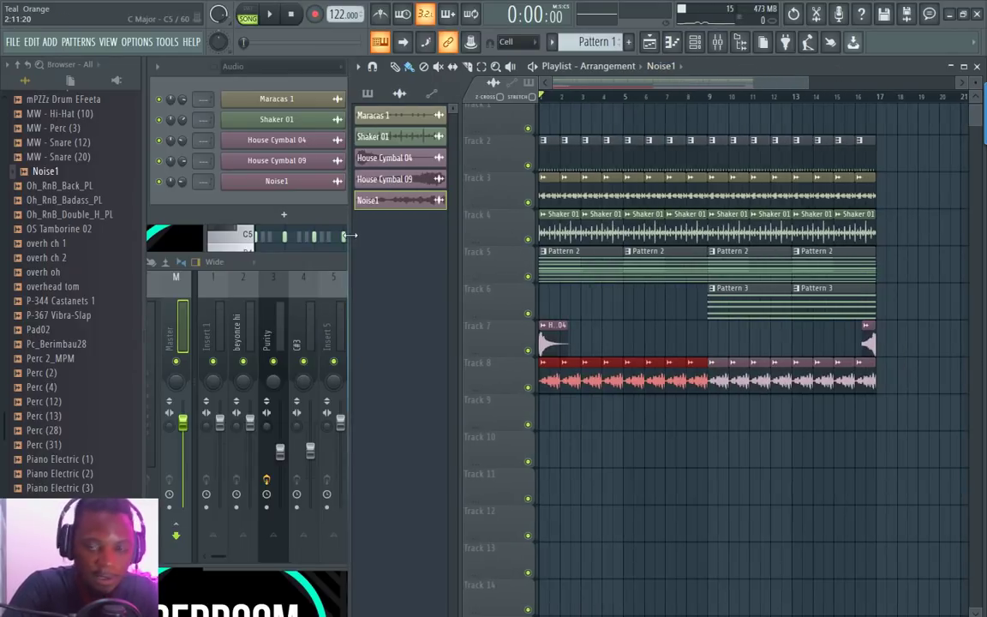
{"action": "scroll", "coordinate": [595, 99], "scroll_direction": "up", "scroll_amount": 2}
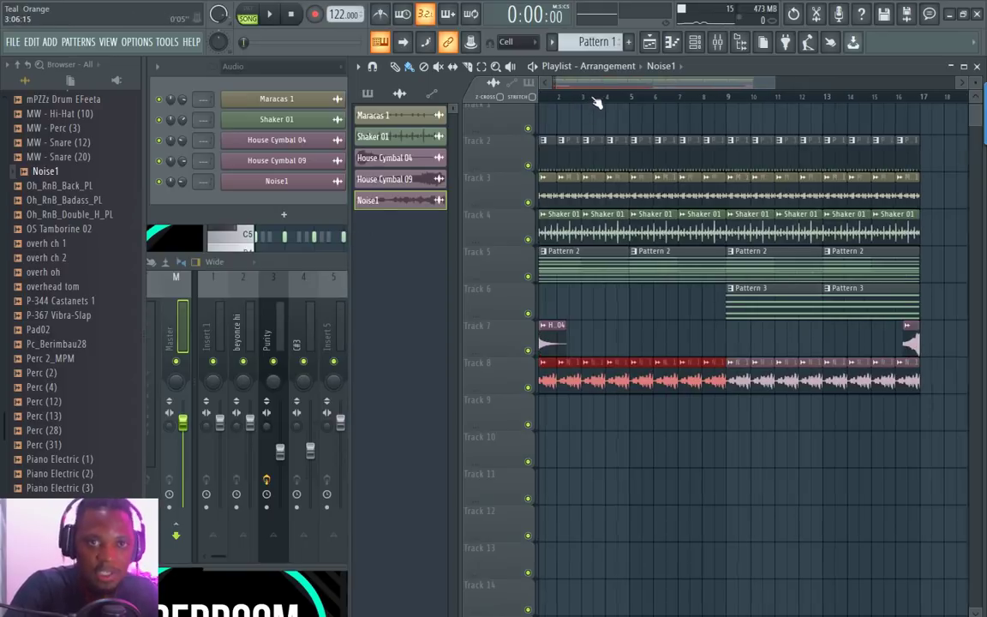
{"action": "scroll", "coordinate": [619, 108], "scroll_direction": "down", "scroll_amount": 1}
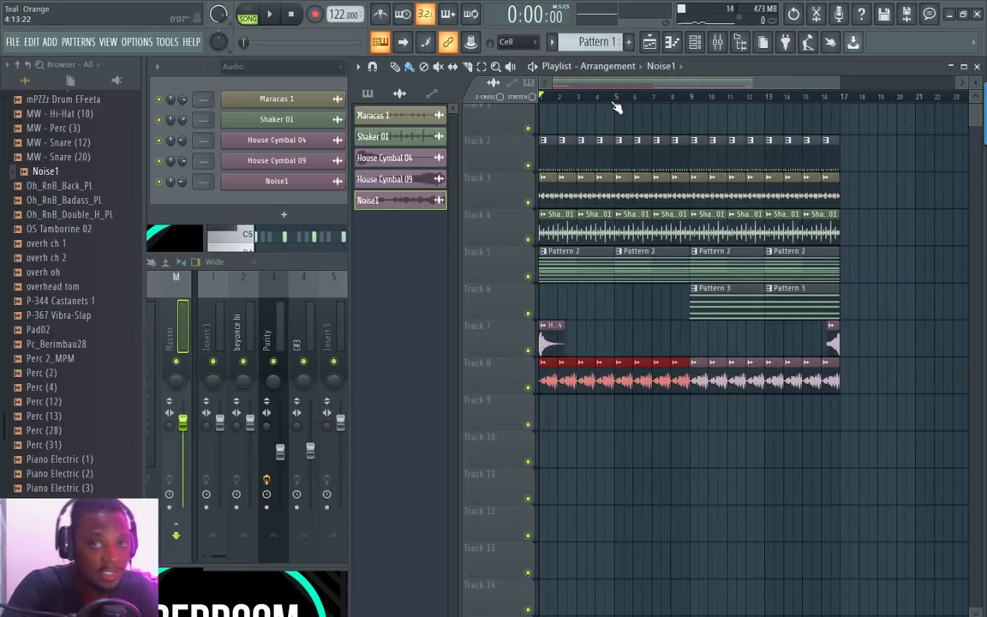
Step: Play the arrangement from bar 1 and select all the clips in the playlist
{"action": "scroll", "coordinate": [617, 107], "scroll_direction": "down", "scroll_amount": 1}
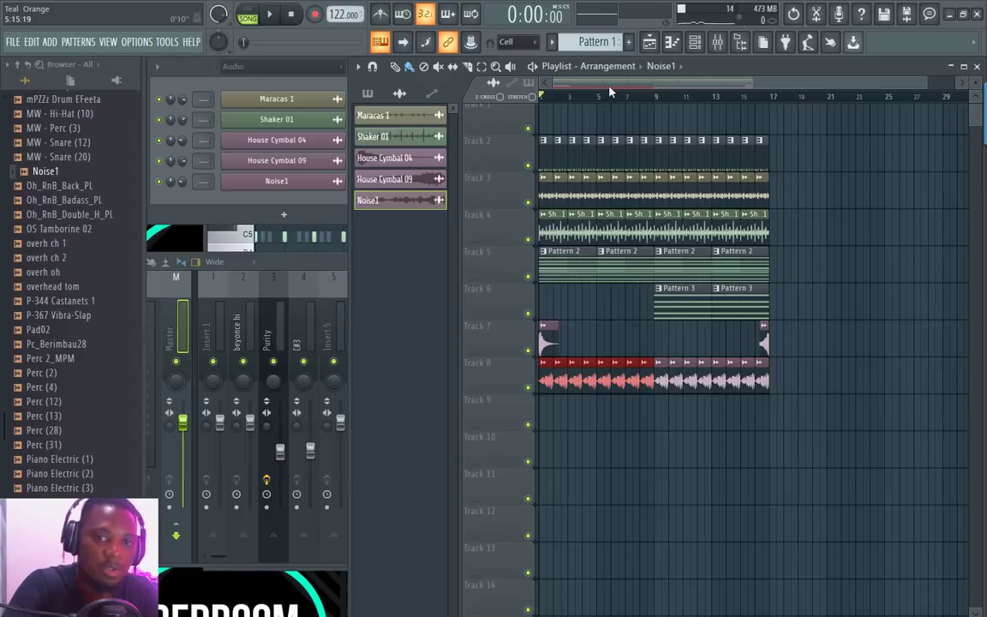
{"action": "key", "text": "space"}
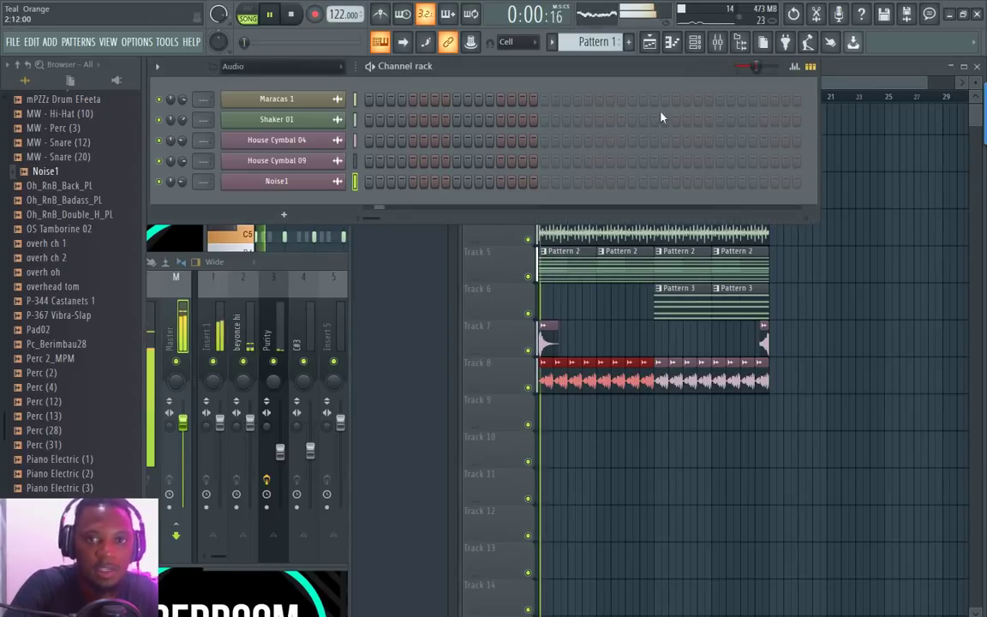
{"action": "scroll", "coordinate": [590, 87], "scroll_direction": "up", "scroll_amount": 1}
{"action": "scroll", "coordinate": [590, 99], "scroll_direction": "up", "scroll_amount": 2}
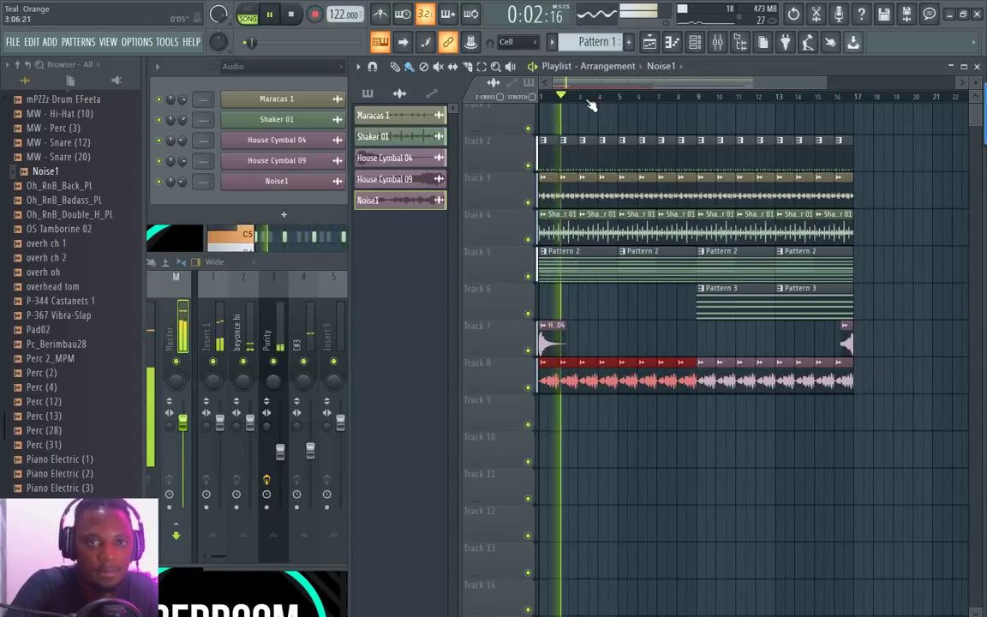
{"action": "scroll", "coordinate": [623, 103], "scroll_direction": "down", "scroll_amount": 2}
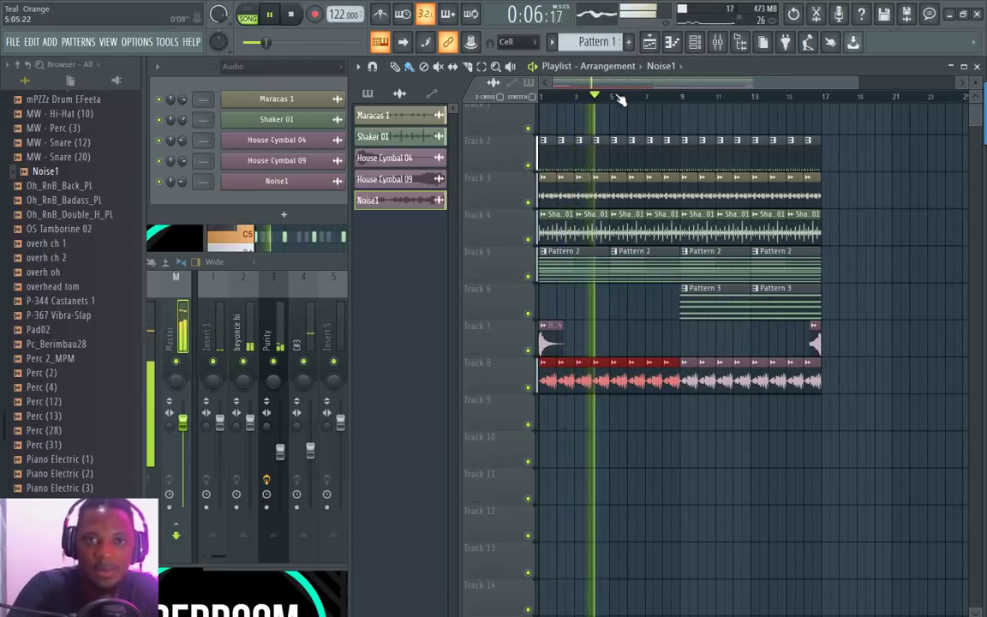
{"action": "scroll", "coordinate": [617, 102], "scroll_direction": "down", "scroll_amount": 2}
{"action": "left_click_drag", "start_coordinate": [794, 427], "coordinate": [477, 104]}
Step: Open Pattern 2 from its playlist clip and add a new Purity instrument channel to the channel rack
{"action": "left_click", "coordinate": [176, 72]}
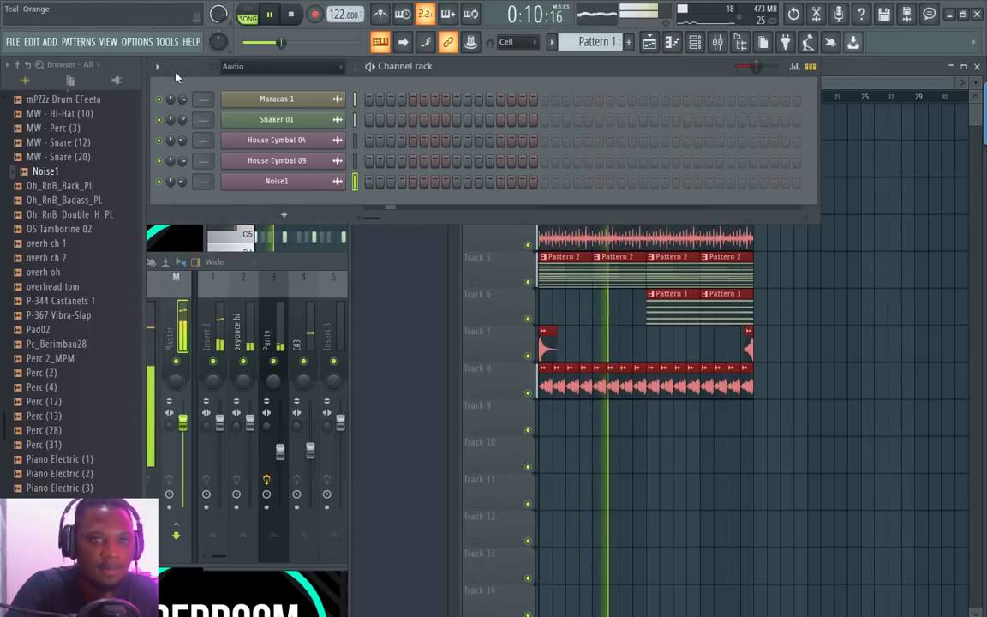
{"action": "left_click", "coordinate": [829, 68]}
{"action": "double_click", "coordinate": [570, 271]}
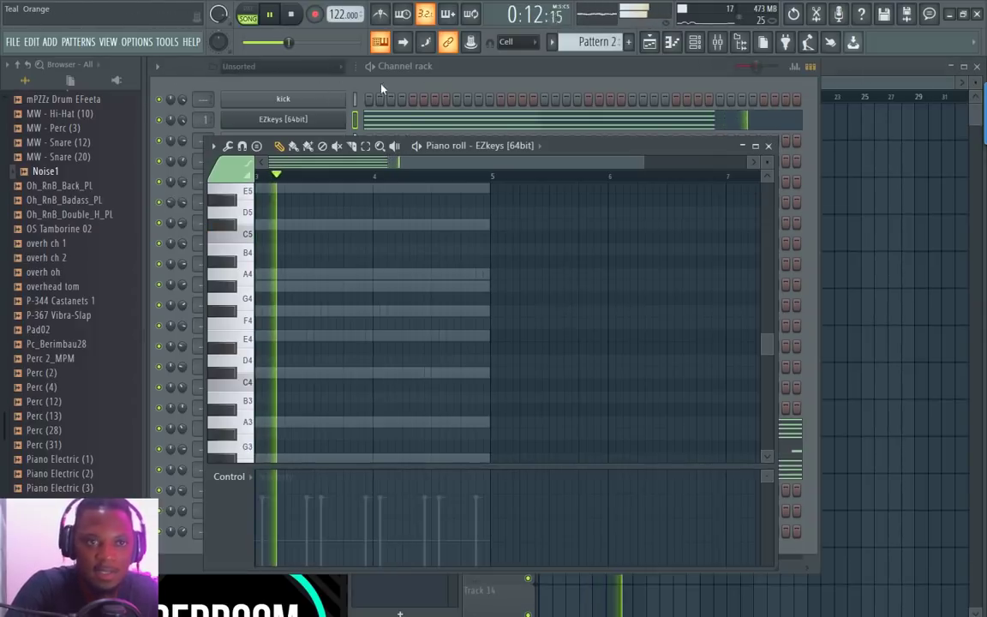
{"action": "left_click", "coordinate": [384, 85]}
{"action": "left_click", "coordinate": [284, 563]}
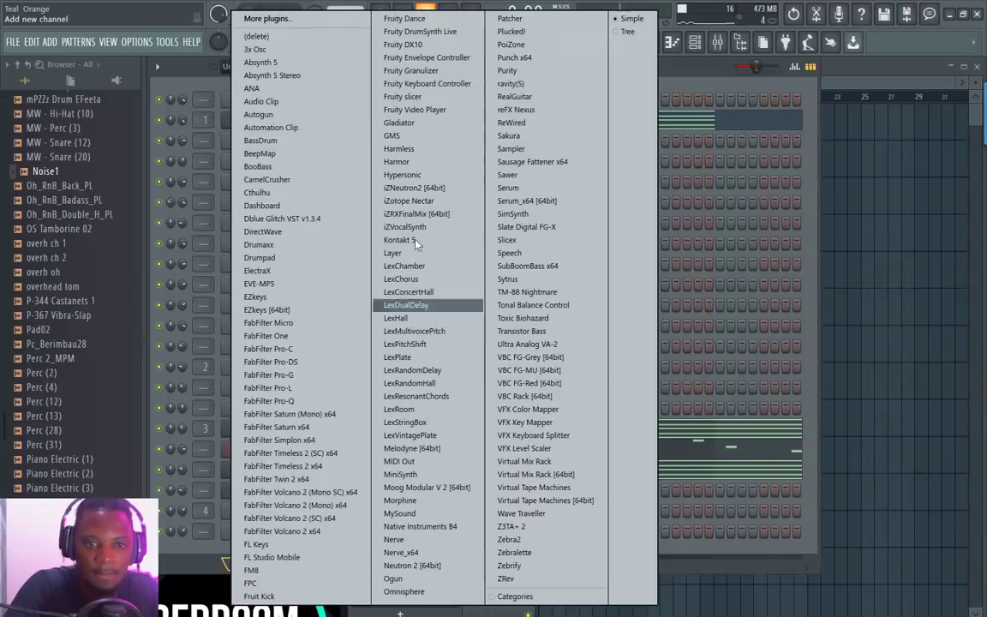
{"action": "left_click", "coordinate": [522, 72]}
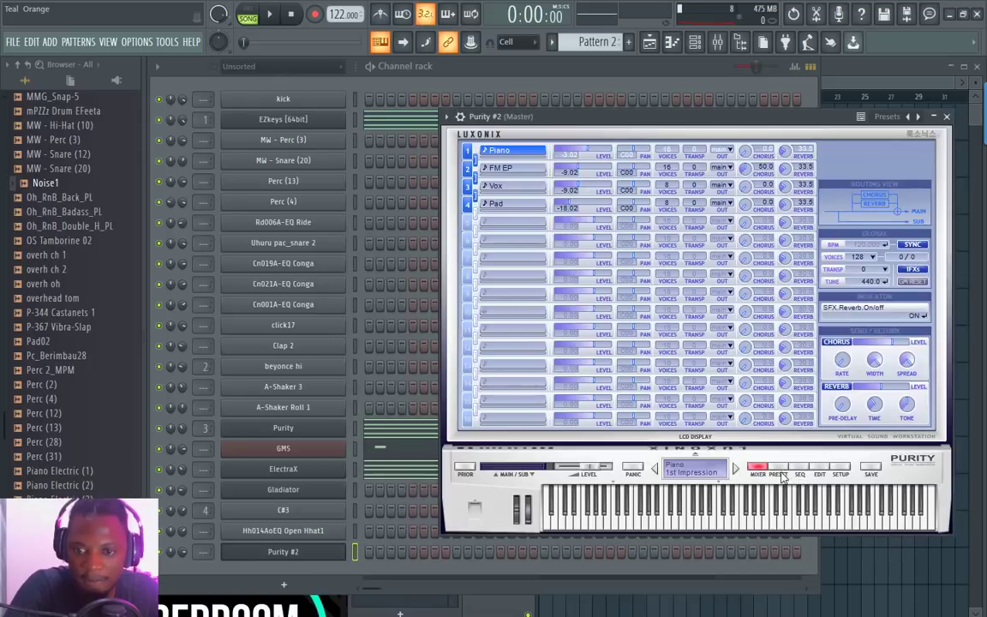
Step: Browse Purity #2's Fast Synth presets and load Power Chords
{"action": "left_click", "coordinate": [778, 471]}
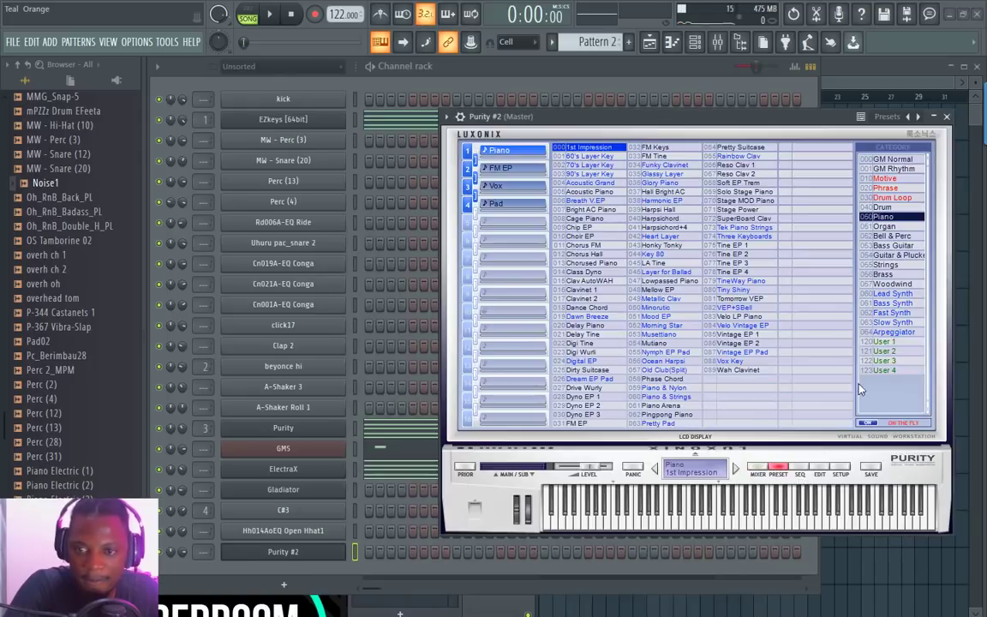
{"action": "left_click", "coordinate": [893, 313]}
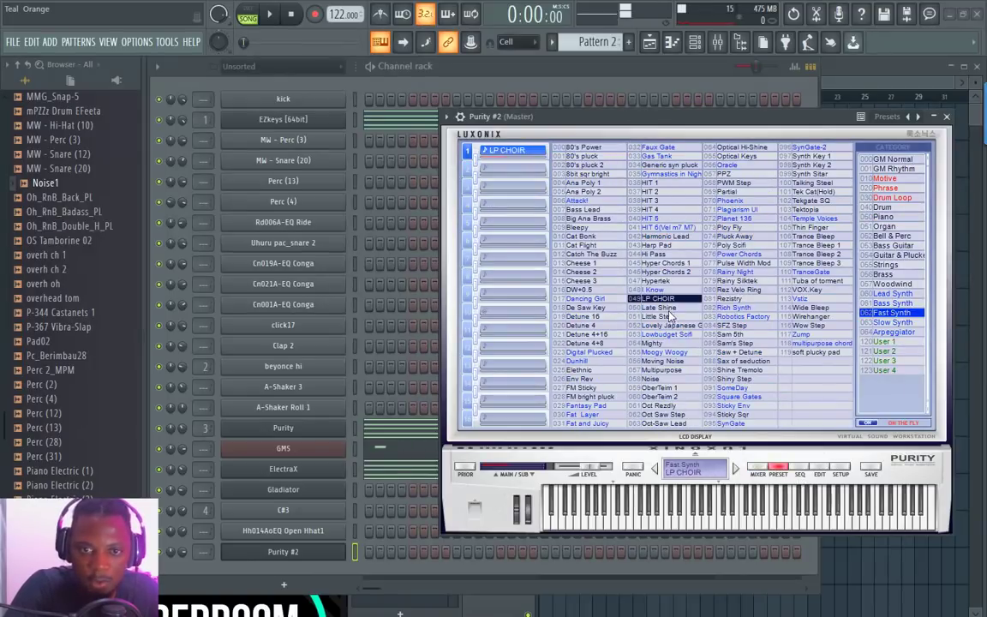
{"action": "left_click", "coordinate": [738, 273]}
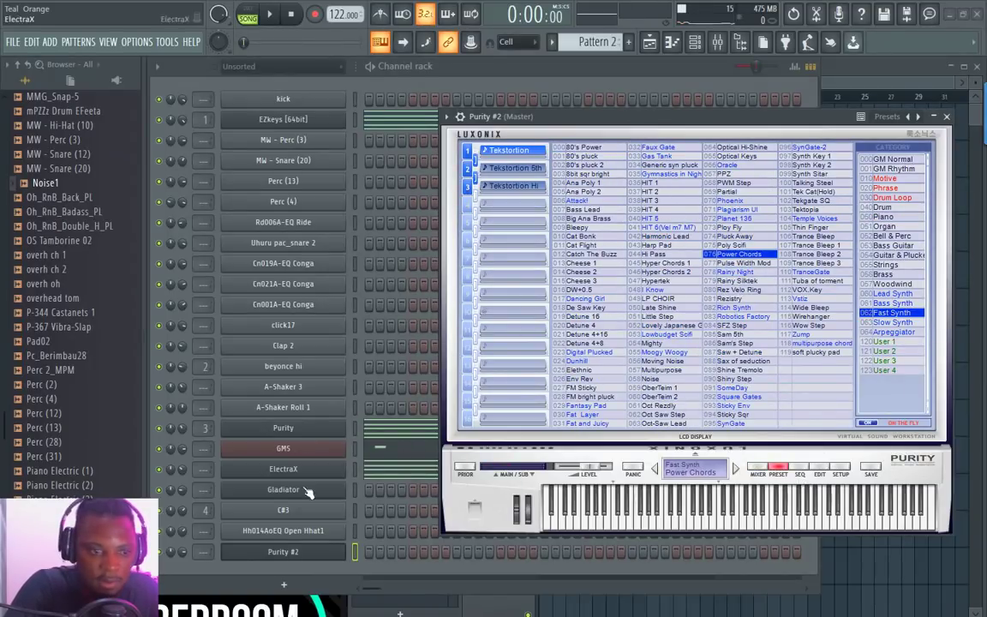
Step: Open the piano roll of the Purity #2 channel
{"action": "left_click", "coordinate": [342, 553]}
{"action": "right_click", "coordinate": [345, 553]}
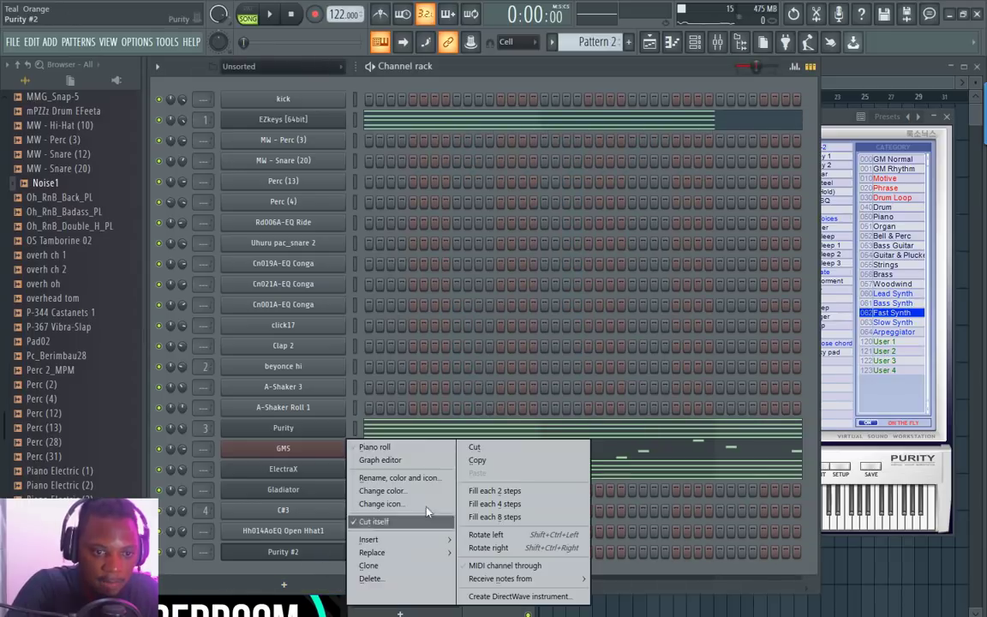
{"action": "left_click", "coordinate": [397, 461]}
{"action": "right_click", "coordinate": [347, 553]}
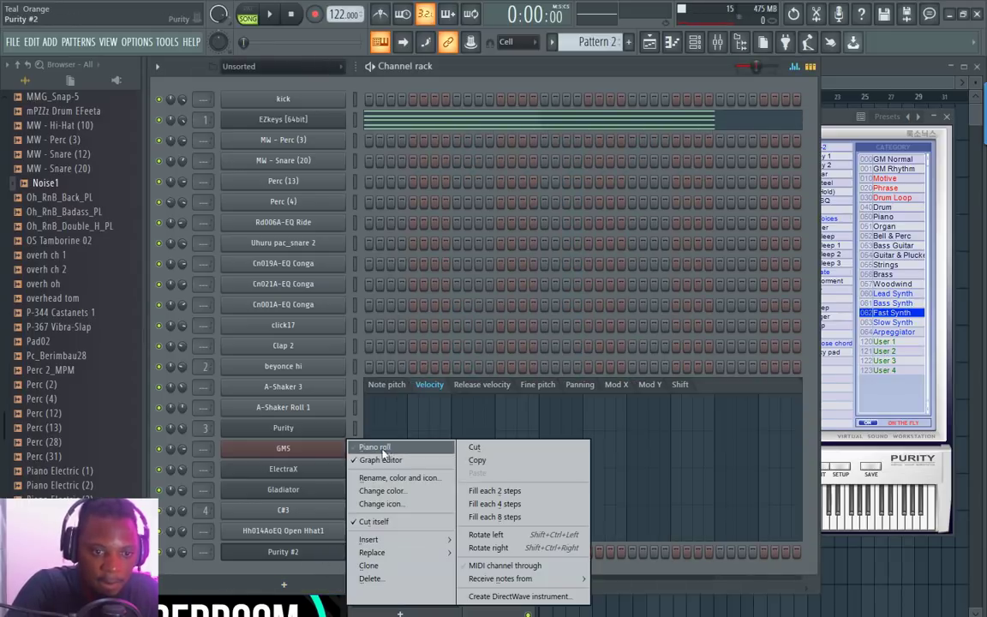
{"action": "left_click", "coordinate": [374, 446]}
{"action": "left_click_drag", "start_coordinate": [446, 162], "coordinate": [226, 160]}
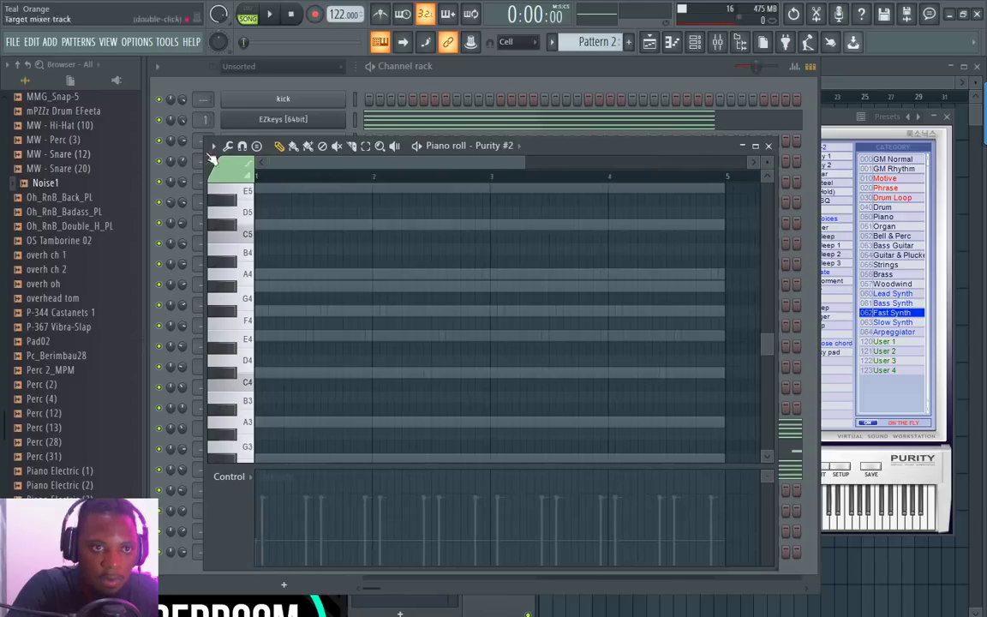
Step: Stamp a Minor 9th chord rooted on F#3 in the first half of bar 1 and play the song
{"action": "left_click", "coordinate": [257, 148]}
{"action": "left_click", "coordinate": [290, 198]}
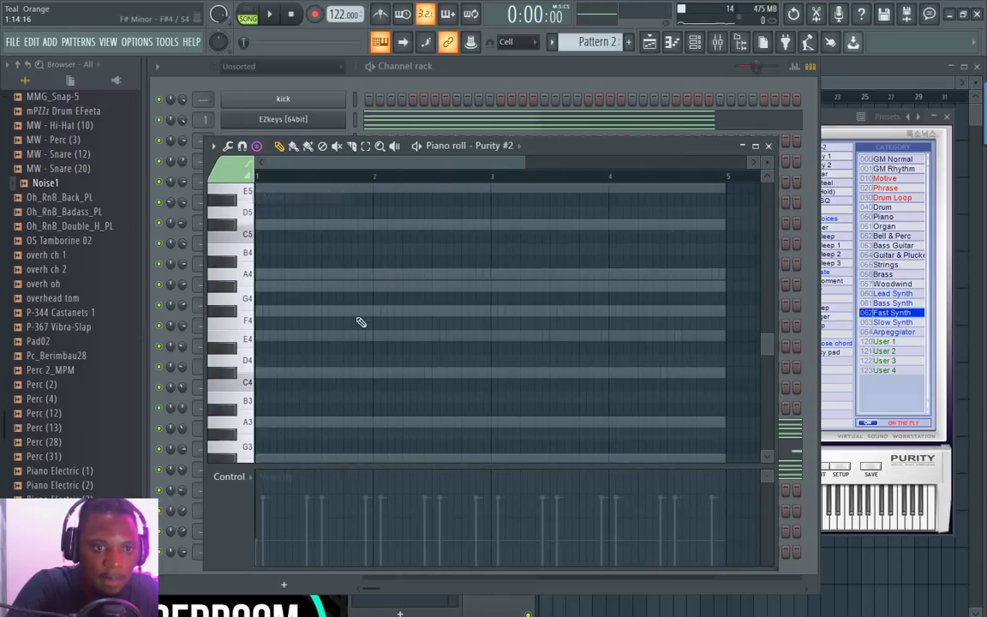
{"action": "scroll", "coordinate": [348, 375], "scroll_direction": "down", "scroll_amount": 4}
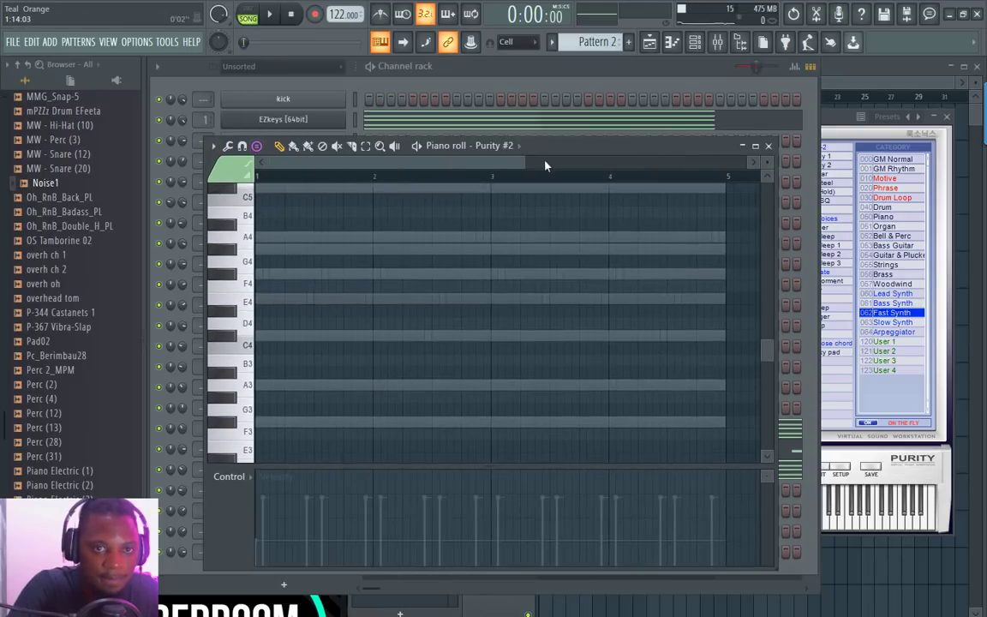
{"action": "scroll", "coordinate": [299, 350], "scroll_direction": "down", "scroll_amount": 2}
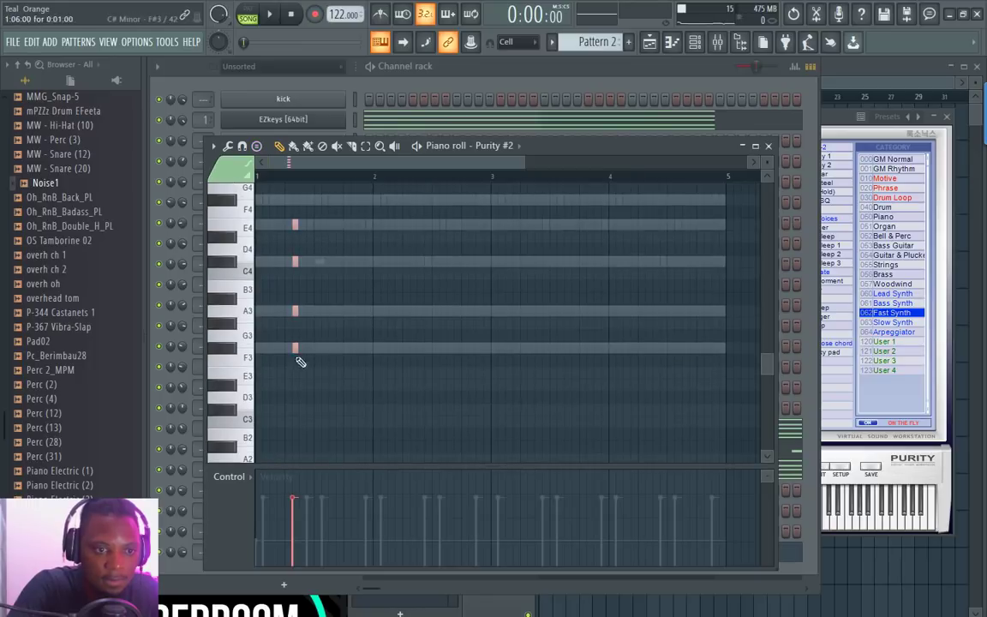
{"action": "scroll", "coordinate": [311, 350], "scroll_direction": "up", "scroll_amount": 2}
{"action": "key", "text": "space"}
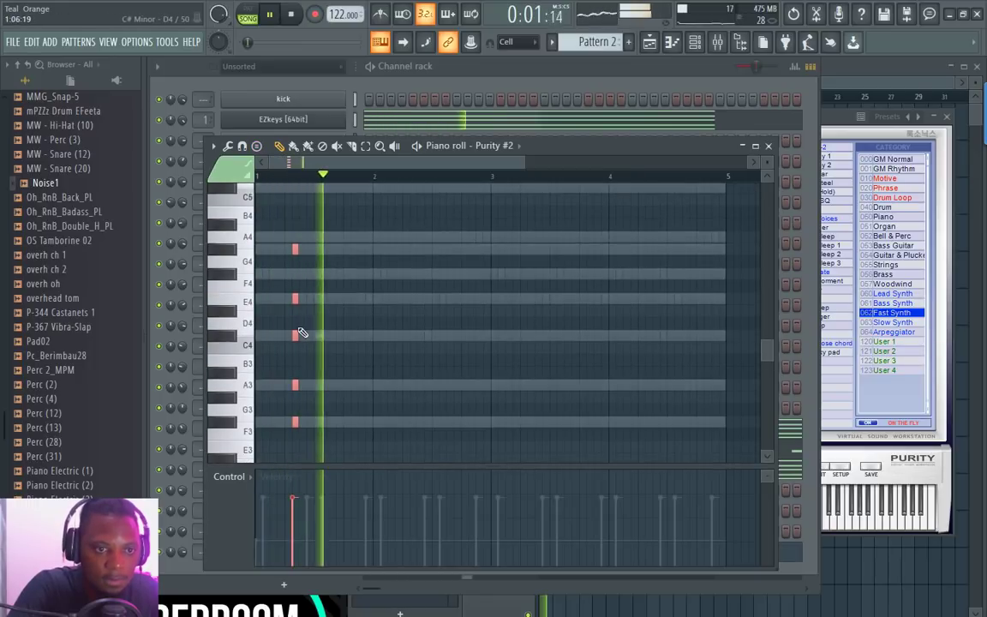
Step: Reposition the F#3 chord to the second step of bar 1, checking its timing against song playback
{"action": "left_click_drag", "start_coordinate": [294, 301], "coordinate": [326, 301]}
{"action": "key", "text": "space"}
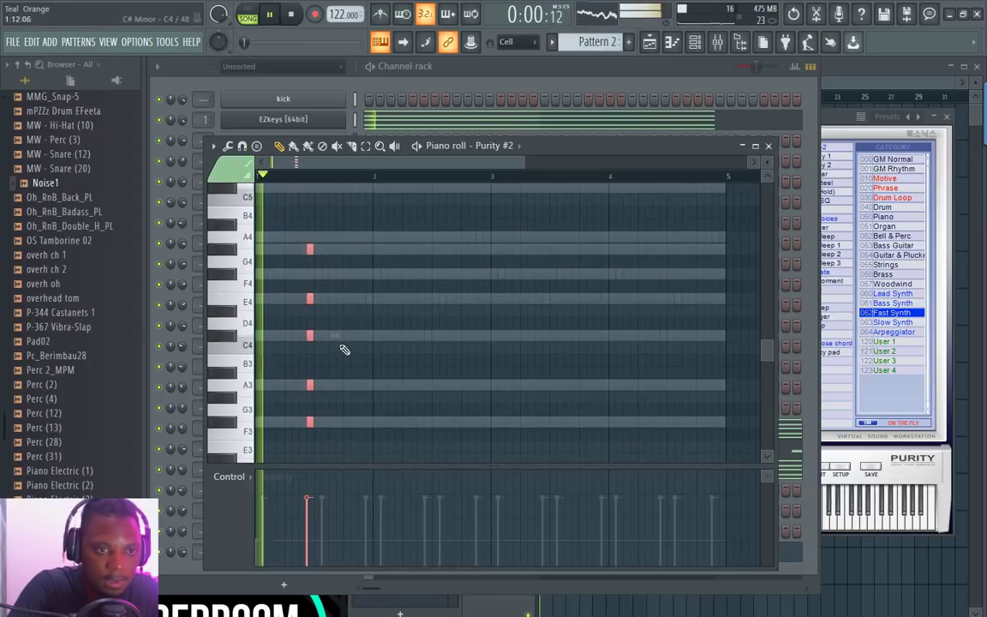
{"action": "key", "text": "space"}
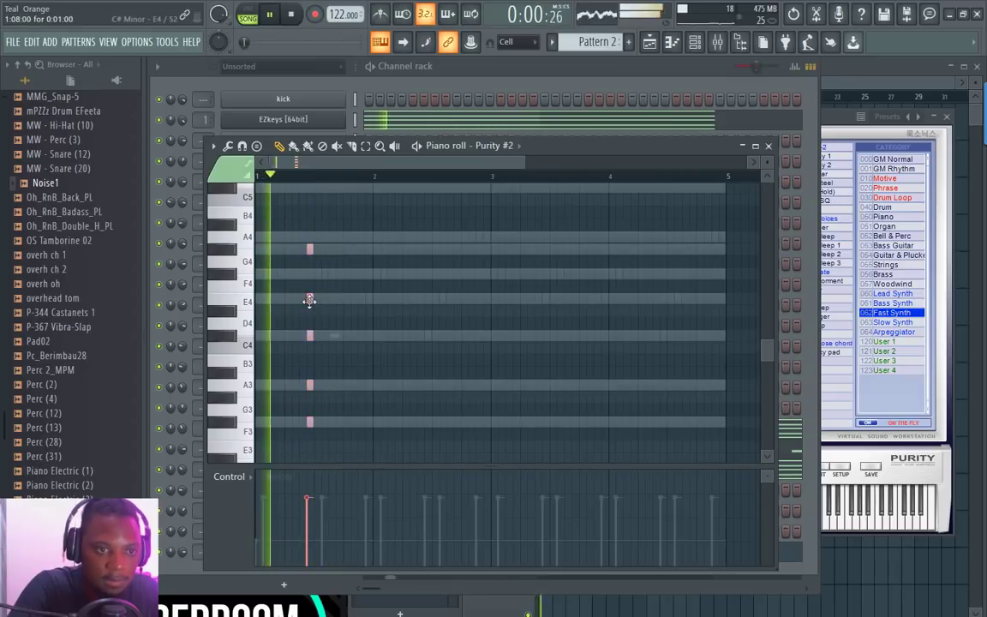
{"action": "left_click_drag", "start_coordinate": [308, 300], "coordinate": [265, 301]}
{"action": "key", "text": "space"}
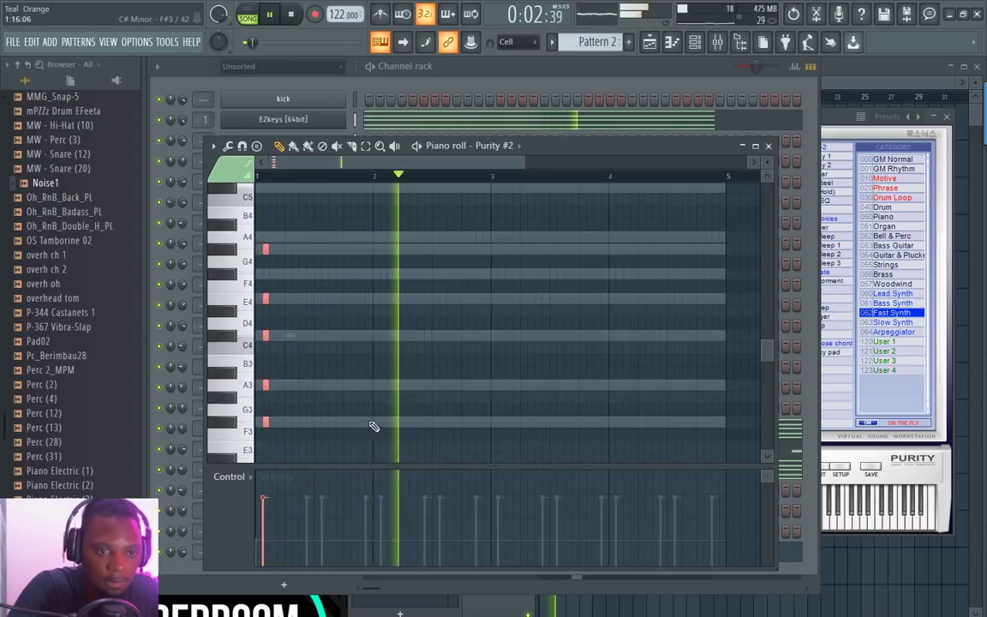
Step: Turn off the stamp's Only one option and stamp a second Minor 9th chord on F#3 near the end of bar 1
{"action": "left_click", "coordinate": [477, 422]}
{"action": "right_click", "coordinate": [477, 422]}
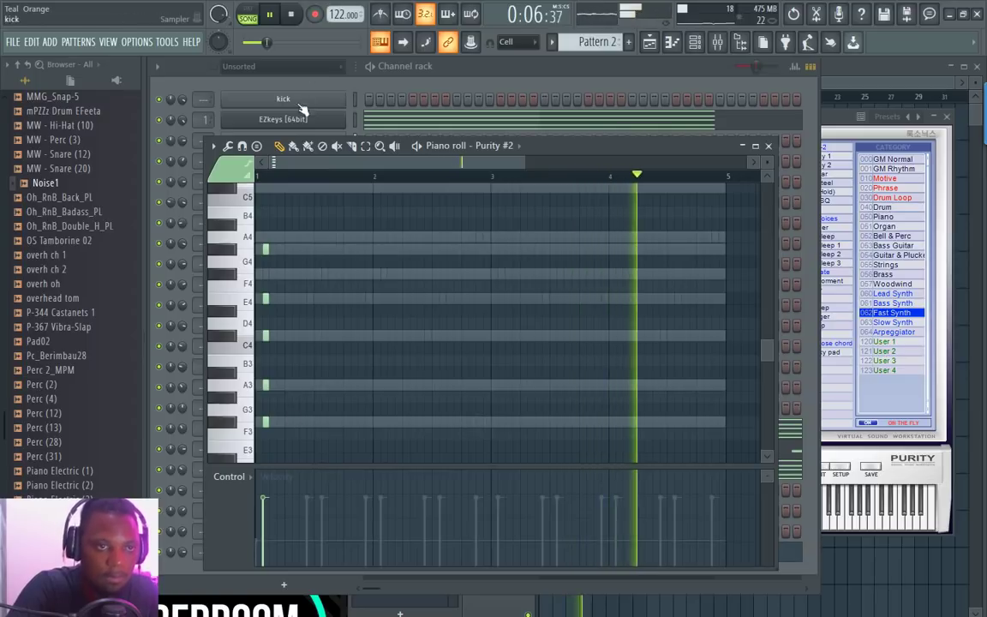
{"action": "left_click", "coordinate": [256, 146]}
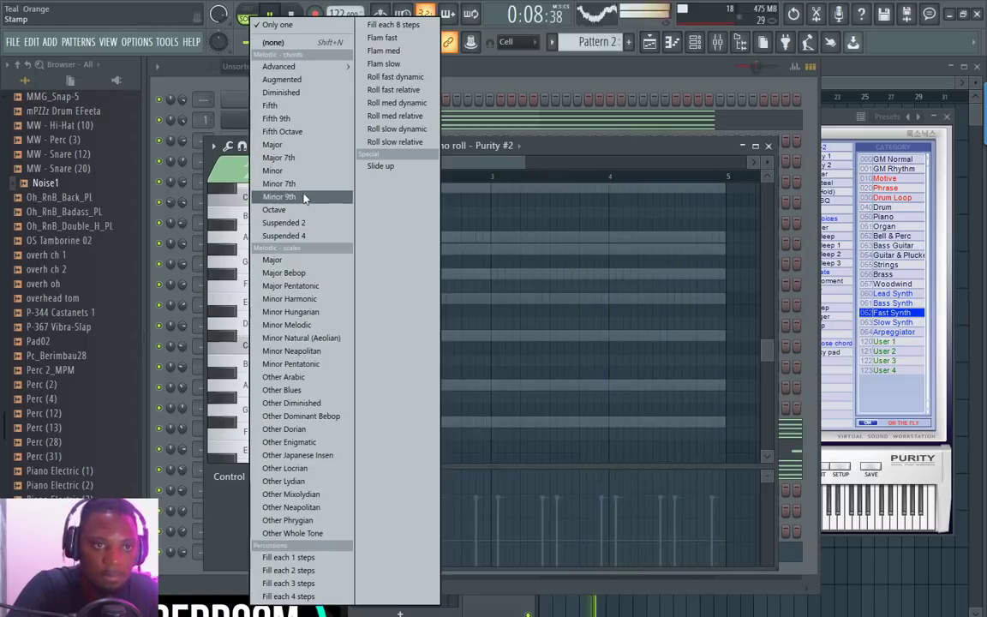
{"action": "left_click", "coordinate": [287, 43]}
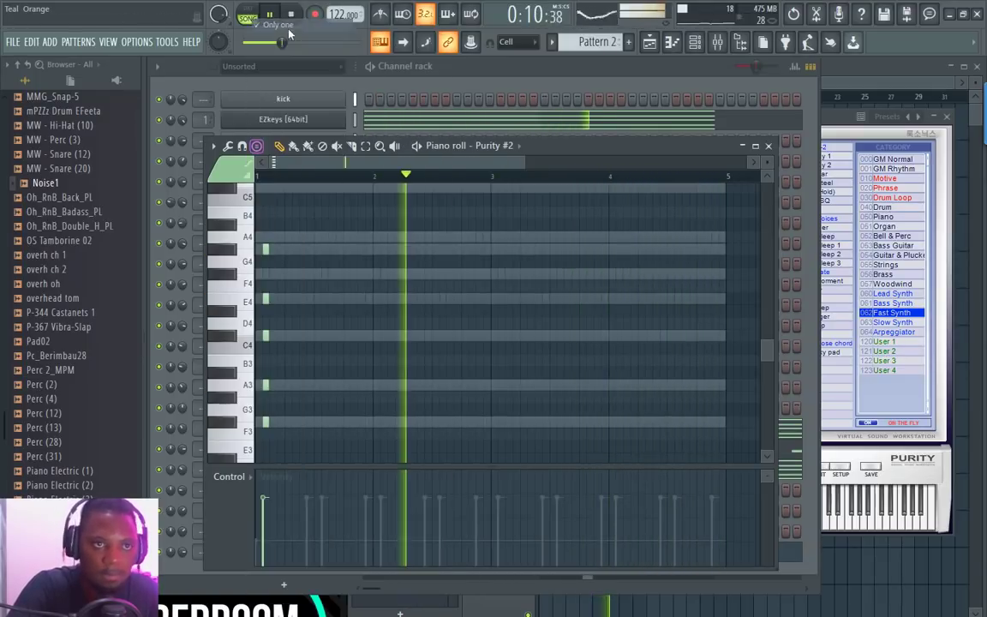
{"action": "left_click", "coordinate": [257, 146]}
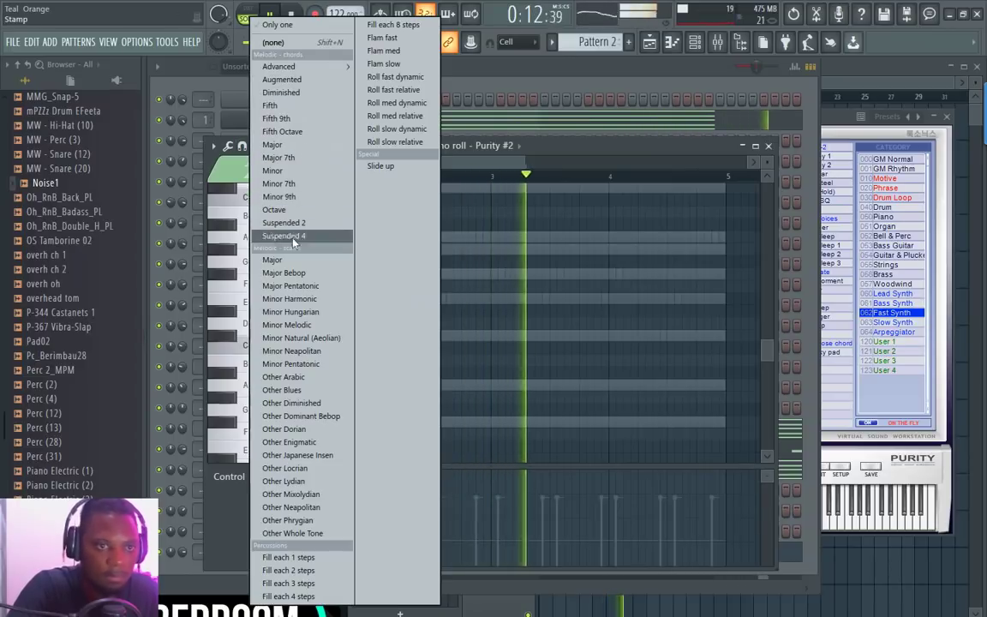
{"action": "left_click", "coordinate": [266, 183]}
{"action": "key", "text": "space"}
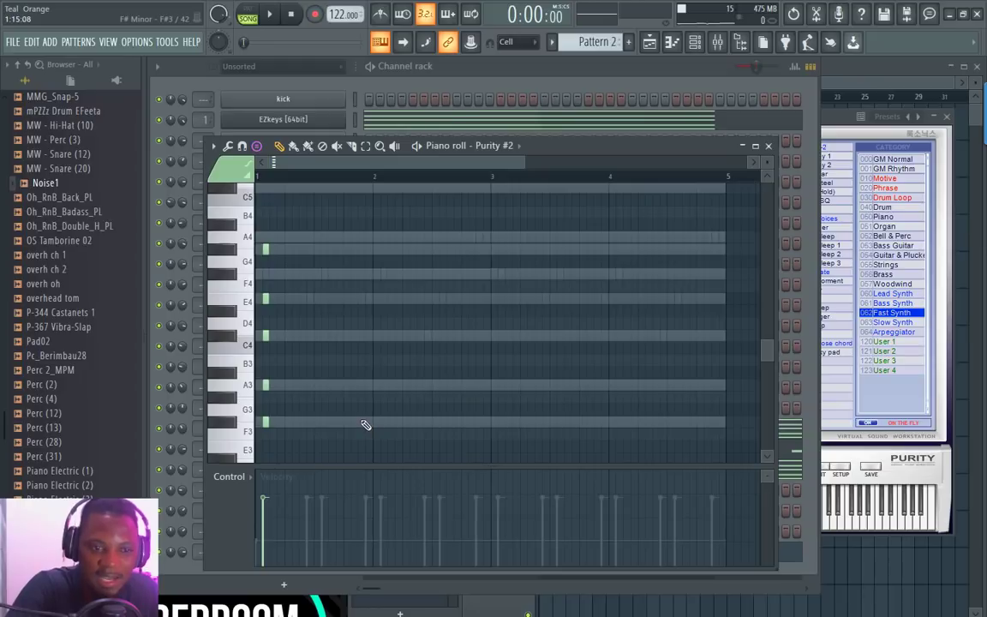
{"action": "scroll", "coordinate": [349, 166], "scroll_direction": "up", "scroll_amount": 2}
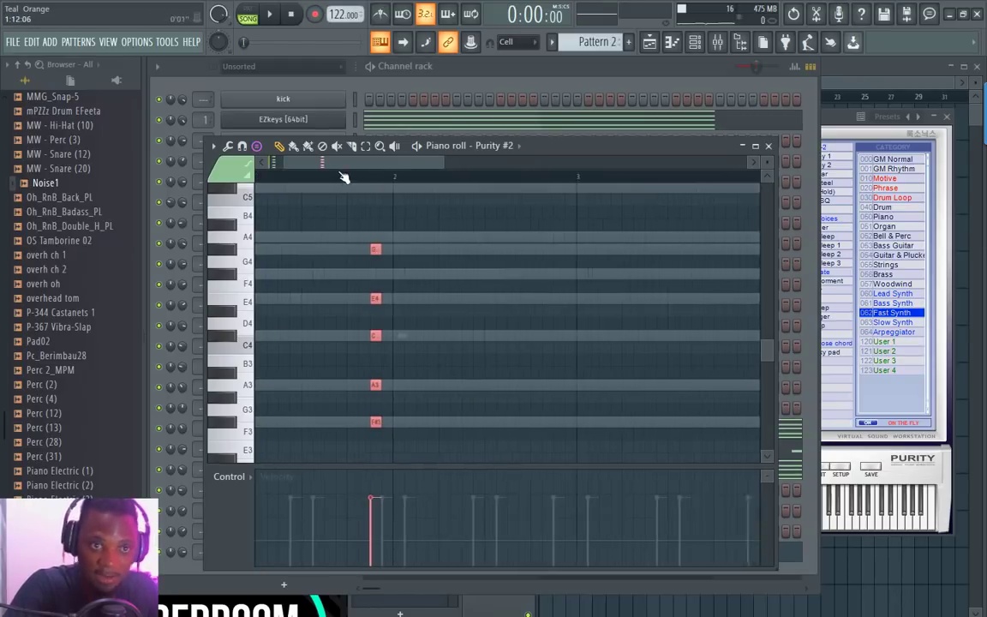
Step: Select both F#3 chords, shift them one step later and play the song to check the timing
{"action": "left_click_drag", "start_coordinate": [343, 168], "coordinate": [216, 183]}
{"action": "left_click_drag", "start_coordinate": [486, 440], "coordinate": [249, 179]}
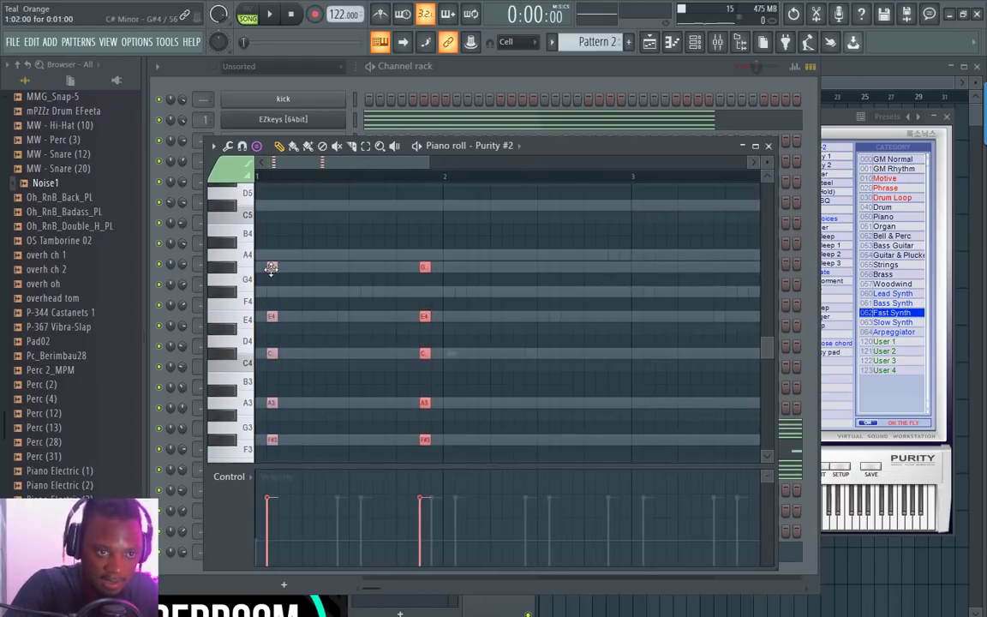
{"action": "mouse_move", "coordinate": [271, 266]}
{"action": "left_mouse_down"}
{"action": "mouse_move", "coordinate": [306, 269]}
{"action": "mouse_move", "coordinate": [282, 267]}
{"action": "left_mouse_up"}
{"action": "key", "text": "space"}
{"action": "key", "text": "space"}
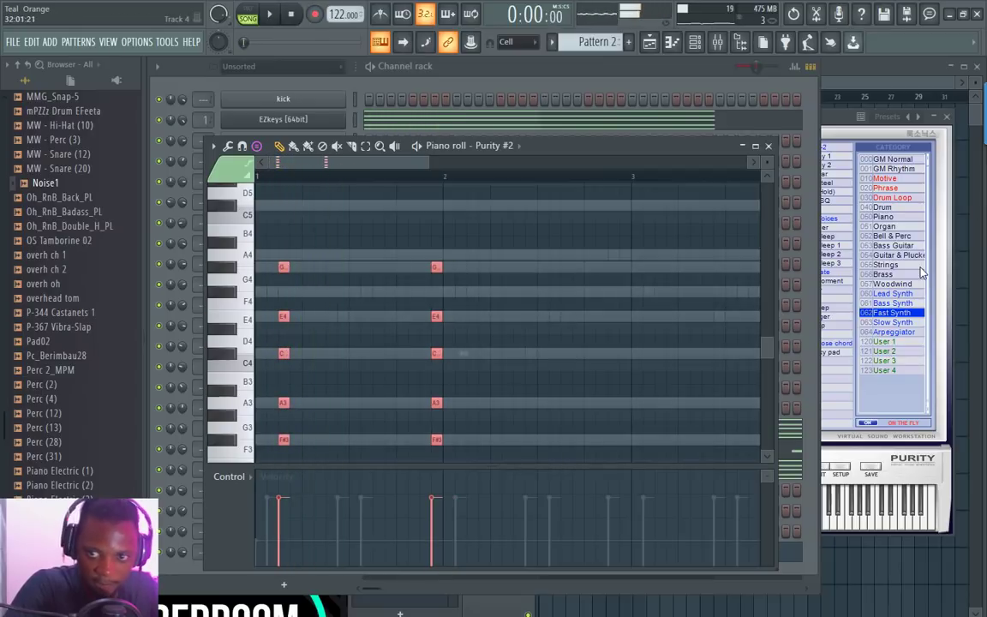
Step: Audition the Fast Synth presets Harp Pad, Cheese 2 and Catch The Buzz in Purity #2 against the song
{"action": "left_click", "coordinate": [842, 128]}
{"action": "left_click", "coordinate": [662, 299]}
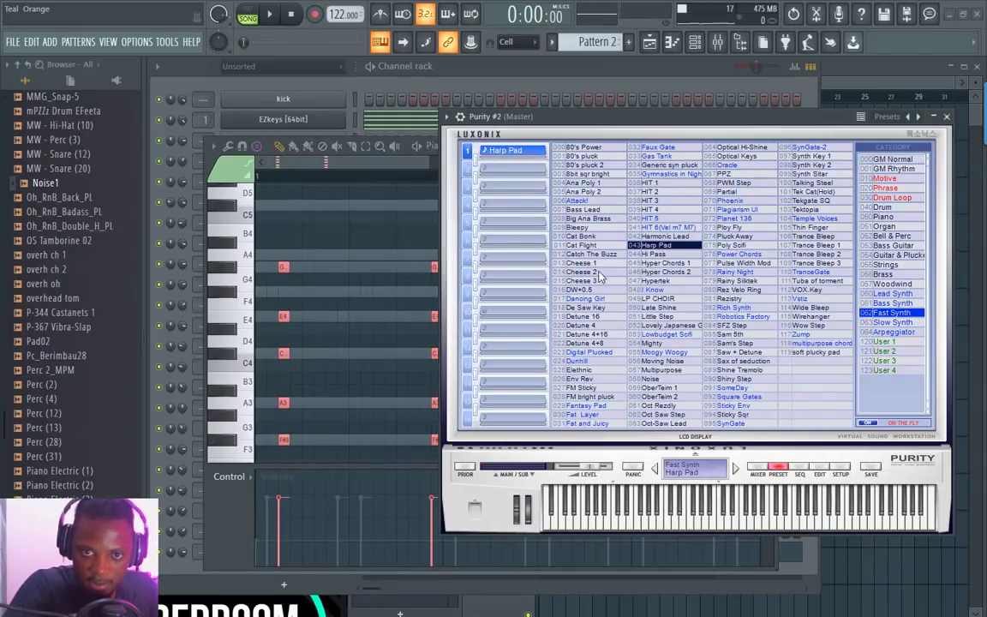
{"action": "key", "text": "space"}
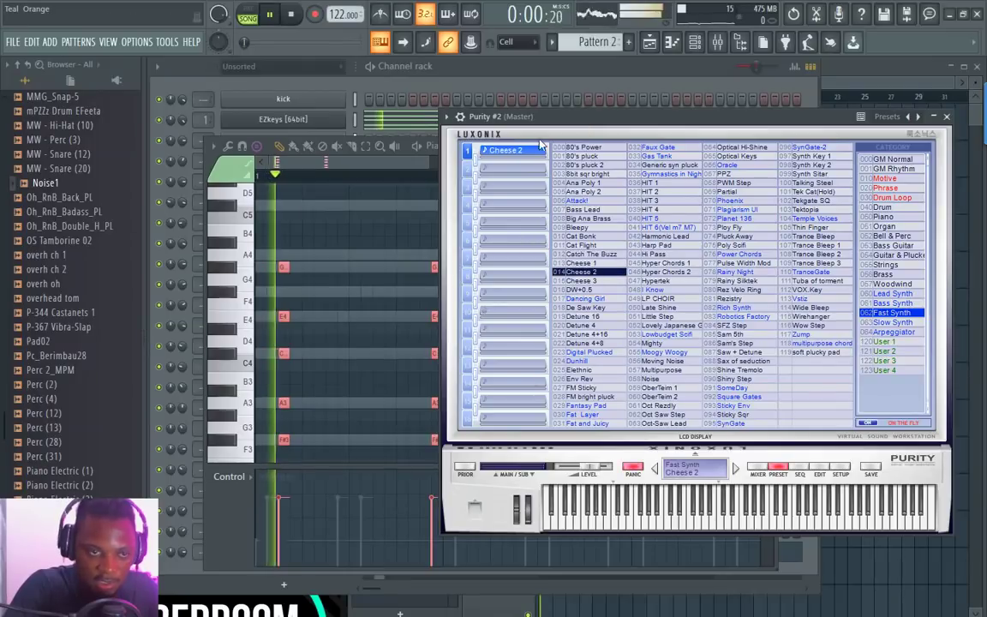
{"action": "left_click", "coordinate": [587, 255]}
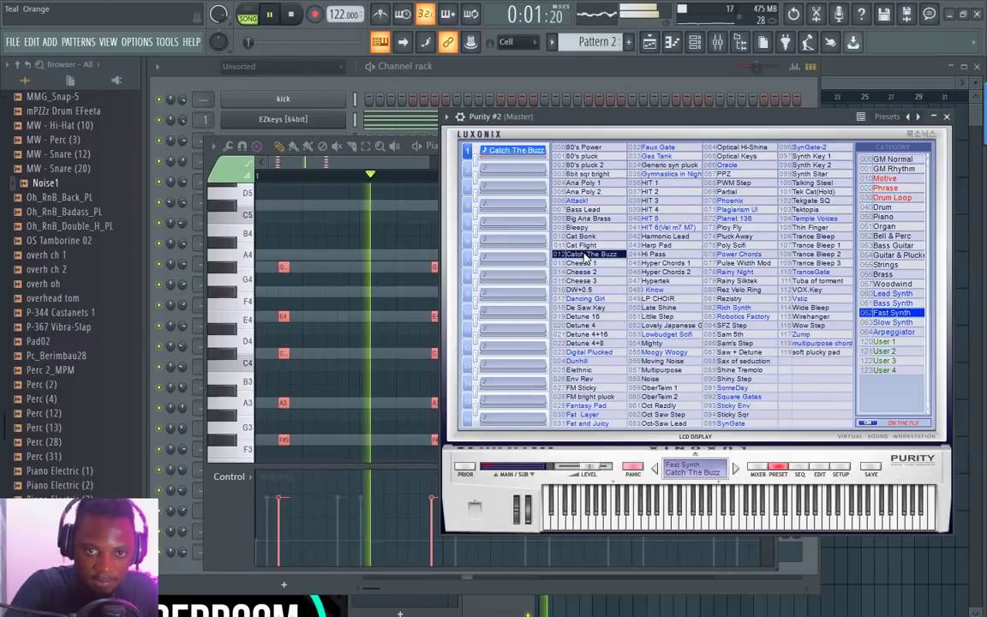
Step: Transpose both chords up two octaves to F#5, load the Talking Steel preset in Purity #2 and return to the piano roll
{"action": "left_click", "coordinate": [411, 165]}
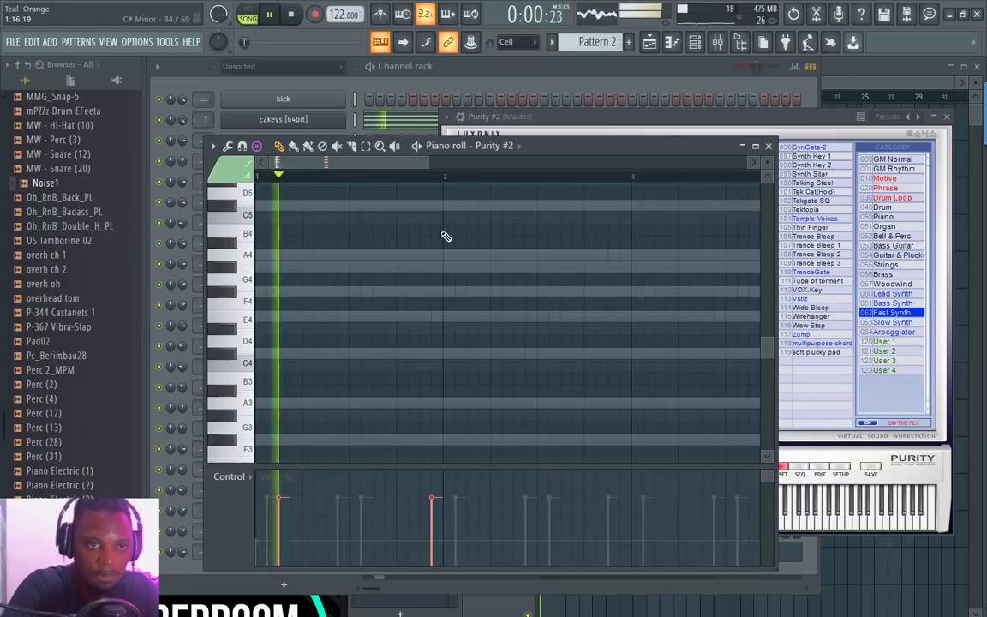
{"action": "scroll", "coordinate": [445, 236], "scroll_direction": "up", "scroll_amount": 3}
{"action": "left_click", "coordinate": [745, 121]}
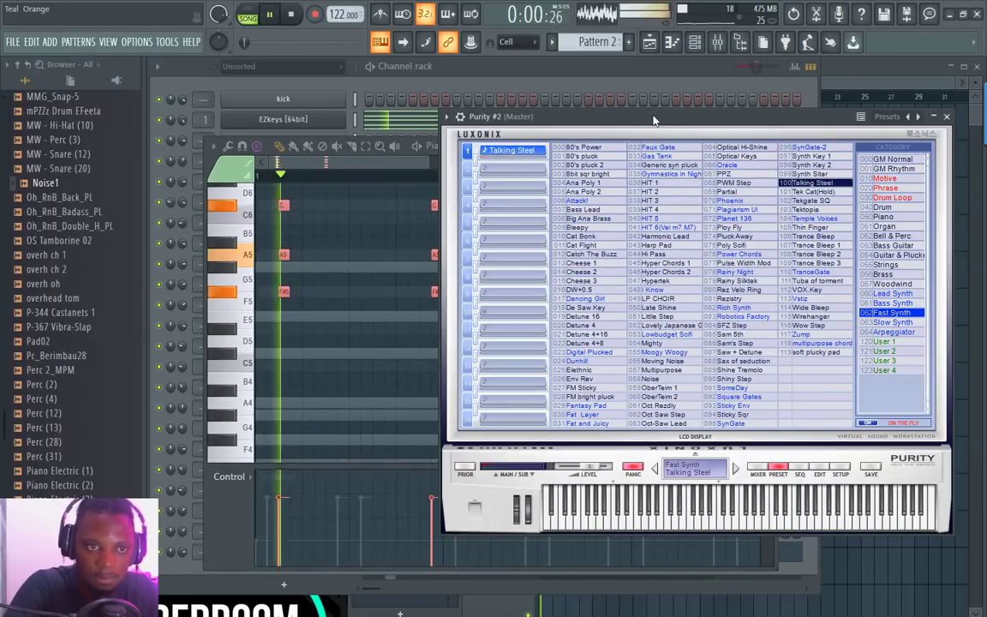
{"action": "left_click", "coordinate": [403, 174]}
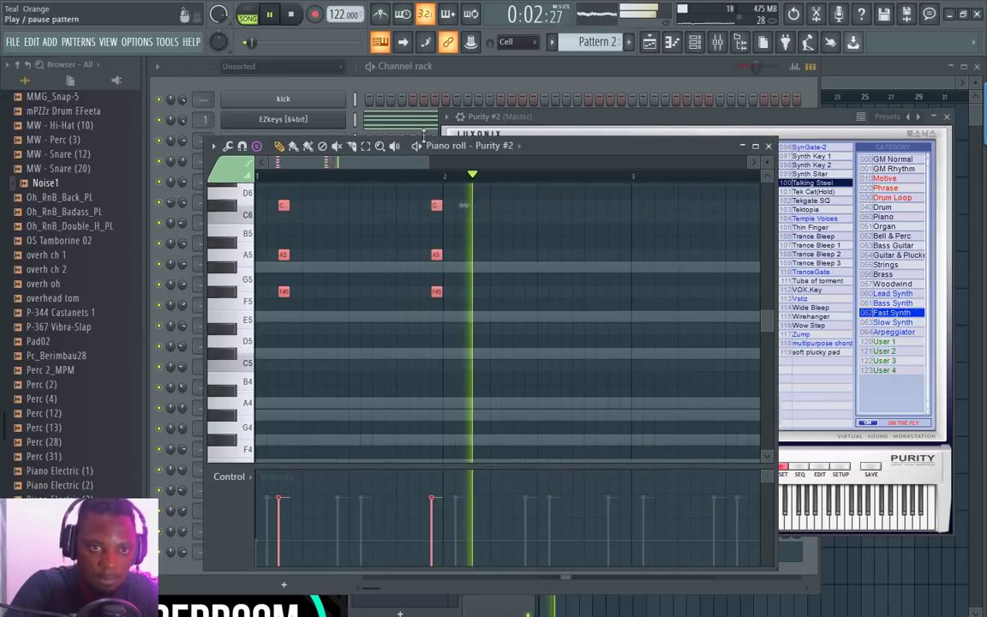
Step: Transpose both Purity #2 chords down one octave to F#4 and bring the synth's window up beside the piano roll
{"action": "left_click", "coordinate": [443, 119]}
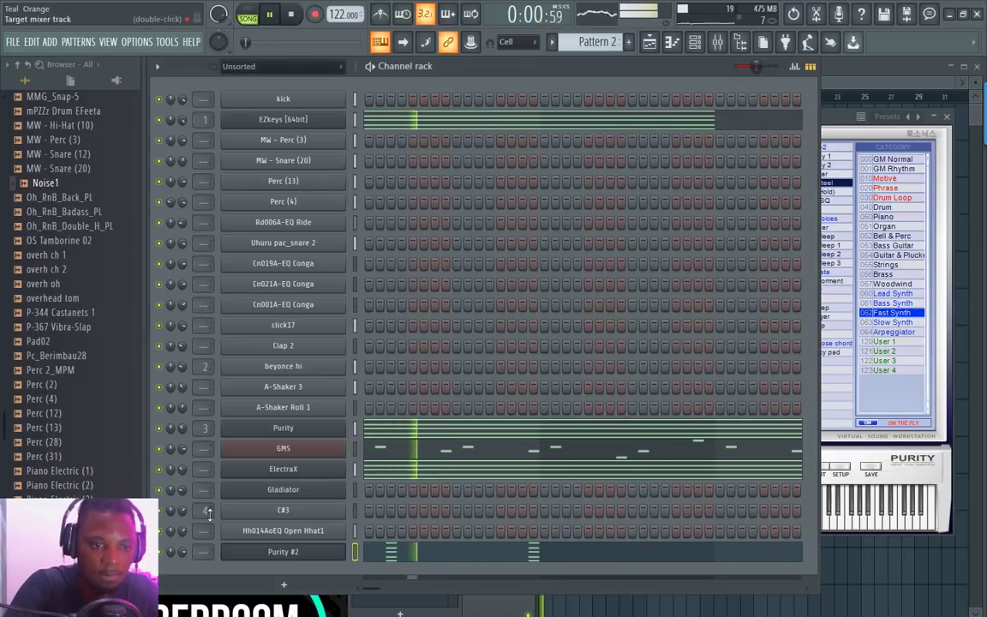
{"action": "left_click", "coordinate": [471, 561]}
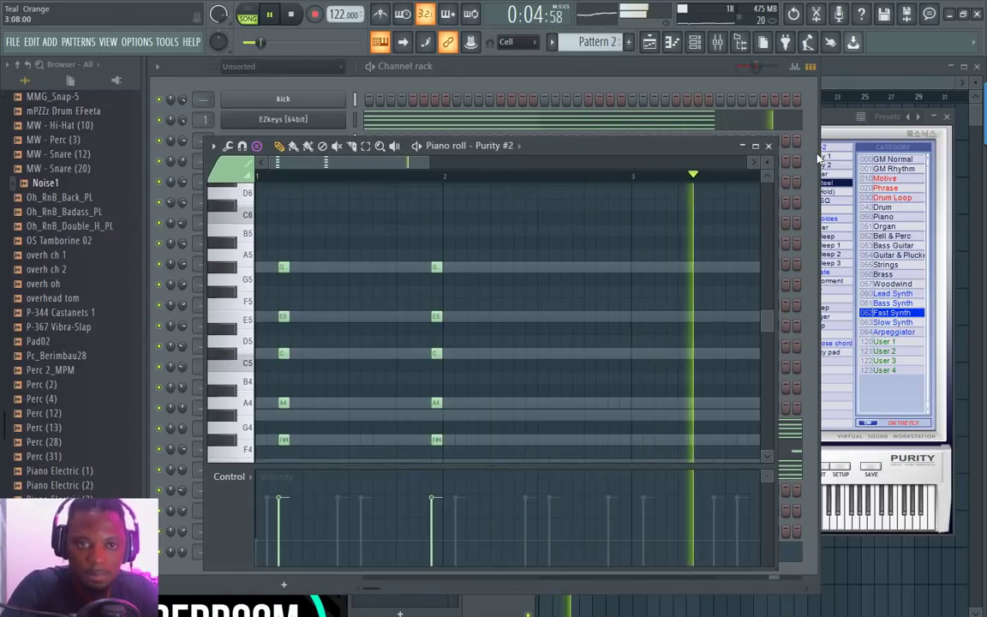
{"action": "left_click", "coordinate": [827, 214]}
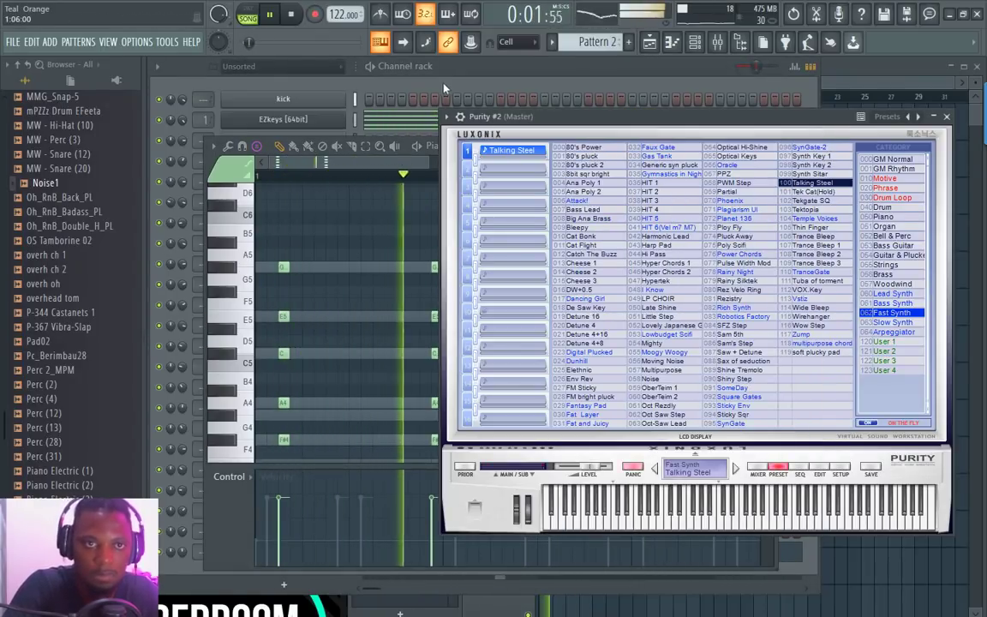
Step: Copy the F#4 chord to just after the start of bar 2 and again near the start of bar 3, and stop playback
{"action": "left_click", "coordinate": [399, 74]}
{"action": "left_click", "coordinate": [535, 557]}
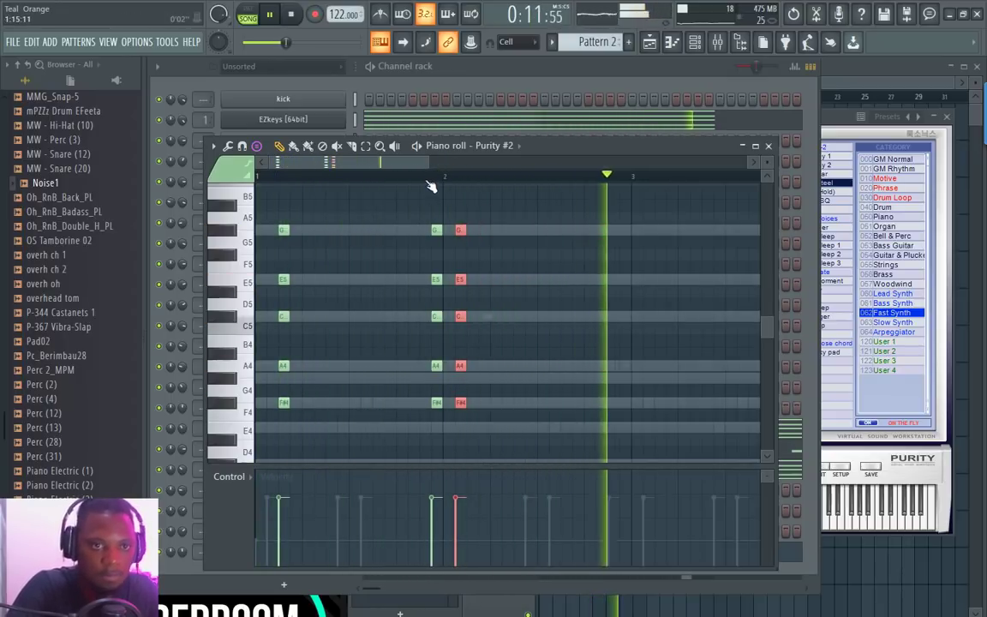
{"action": "scroll", "coordinate": [412, 310], "scroll_direction": "down", "scroll_amount": 2}
{"action": "key", "text": "space"}
{"action": "left_click_drag", "start_coordinate": [495, 445], "coordinate": [549, 232]}
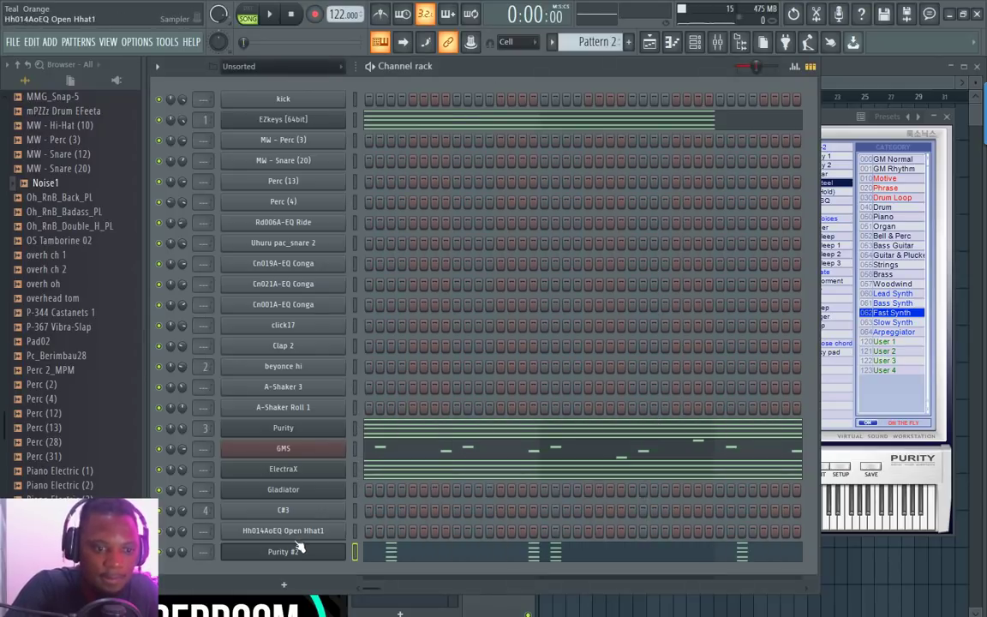
Step: Route the Purity #2 channel to mixer track 5 and lower that track's fader slightly while the song plays
{"action": "left_click", "coordinate": [334, 552]}
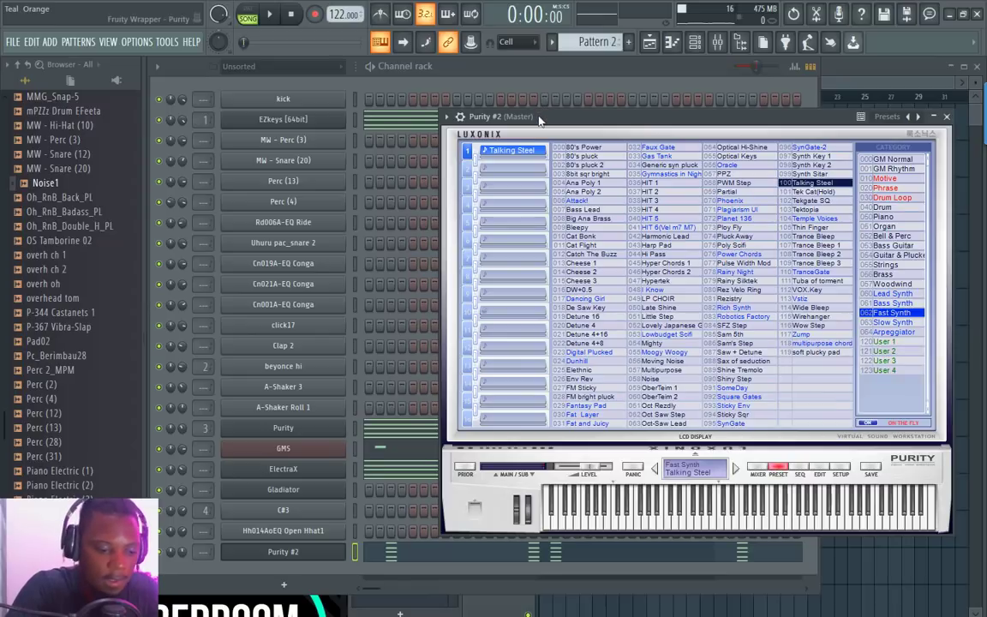
{"action": "key", "text": "ctrl+l"}
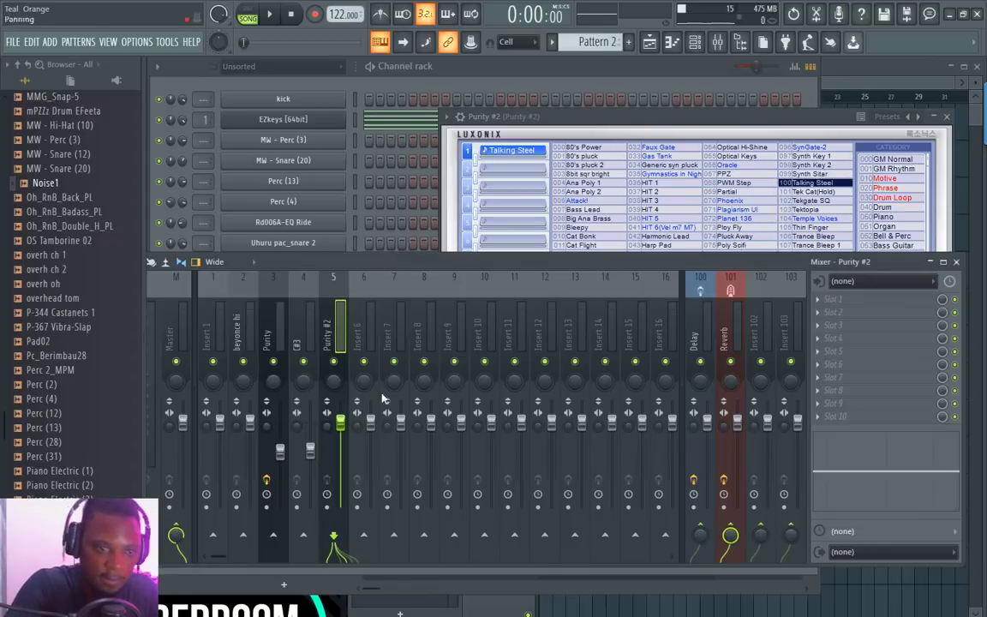
{"action": "key", "text": "space"}
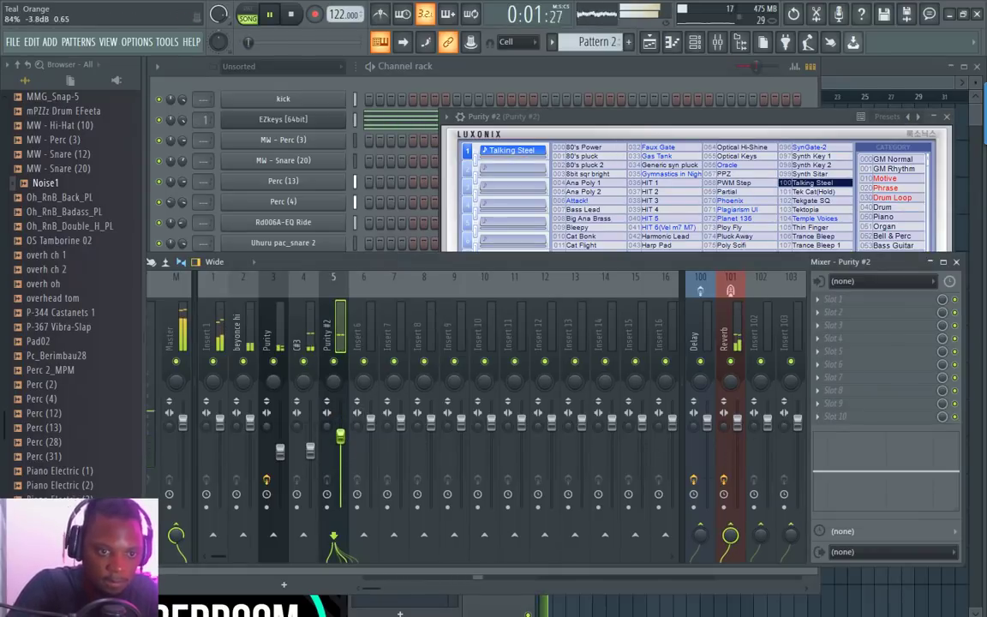
{"action": "left_click_drag", "start_coordinate": [340, 437], "coordinate": [341, 428]}
Step: Set the Purity #2 track's send to the Reverb track to 93% and lower its fader a little further
{"action": "left_click_drag", "start_coordinate": [731, 536], "coordinate": [731, 543]}
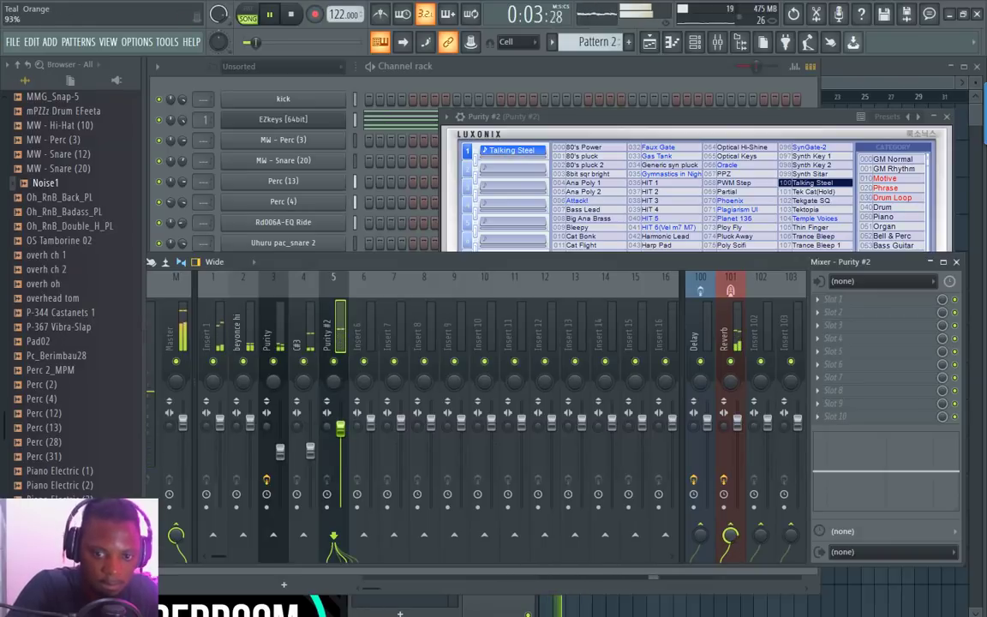
{"action": "left_click", "coordinate": [759, 120]}
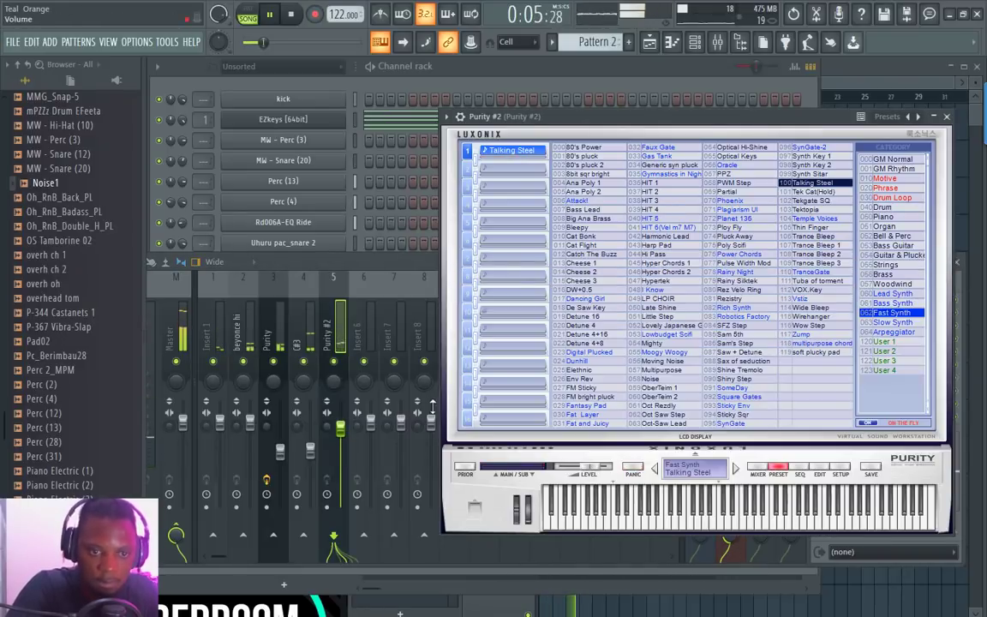
{"action": "left_click", "coordinate": [354, 318]}
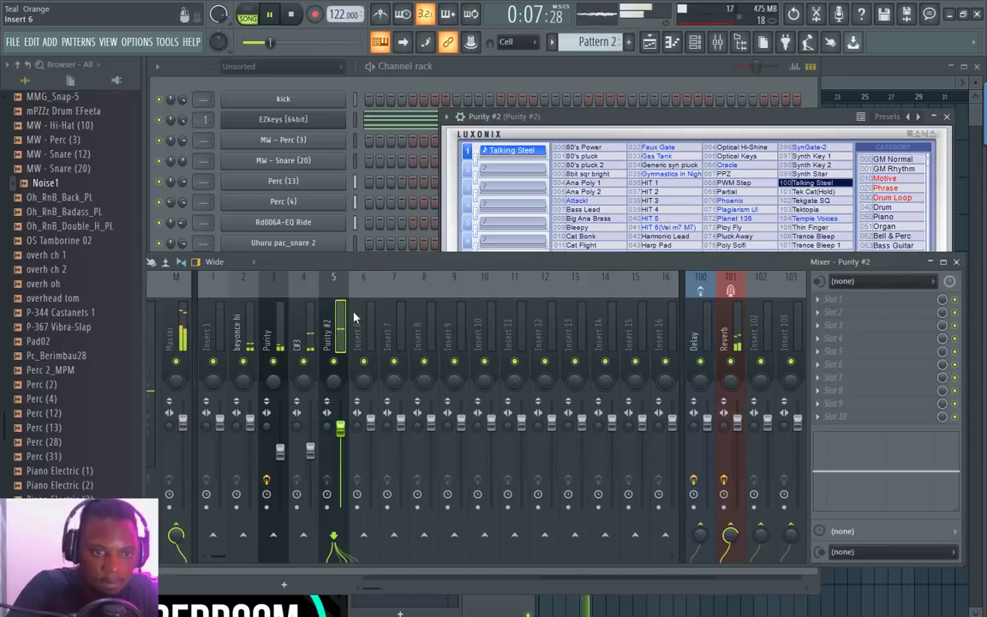
{"action": "mouse_move", "coordinate": [340, 426]}
{"action": "left_mouse_down"}
{"action": "mouse_move", "coordinate": [340, 443]}
{"action": "mouse_move", "coordinate": [342, 436]}
{"action": "left_mouse_up"}
Step: Examine the Fruity Reeverb 2 settings on the Reverb mixer track and close the effect
{"action": "left_click", "coordinate": [734, 332]}
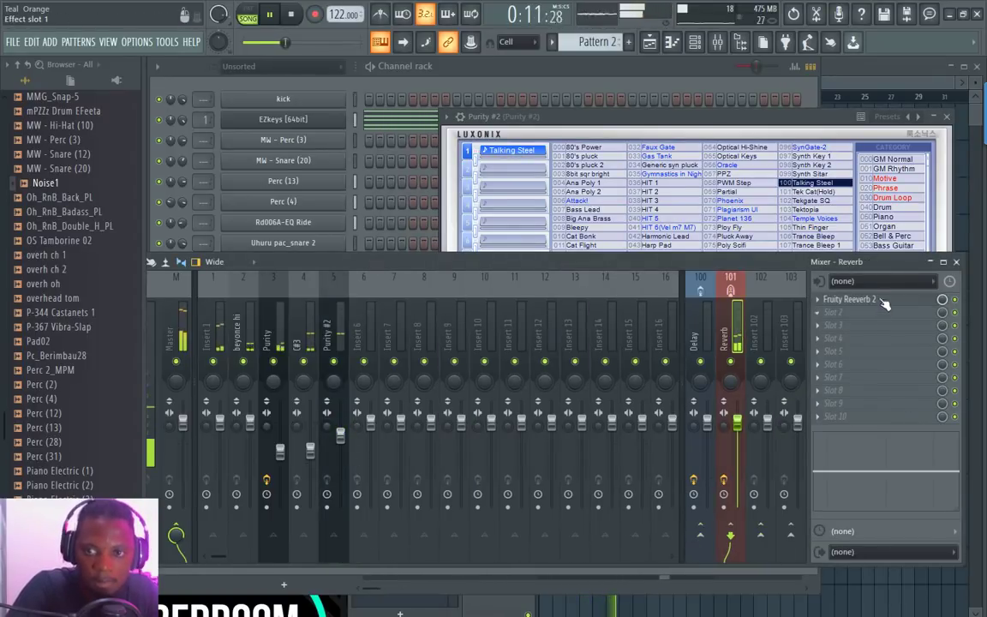
{"action": "left_click", "coordinate": [883, 301]}
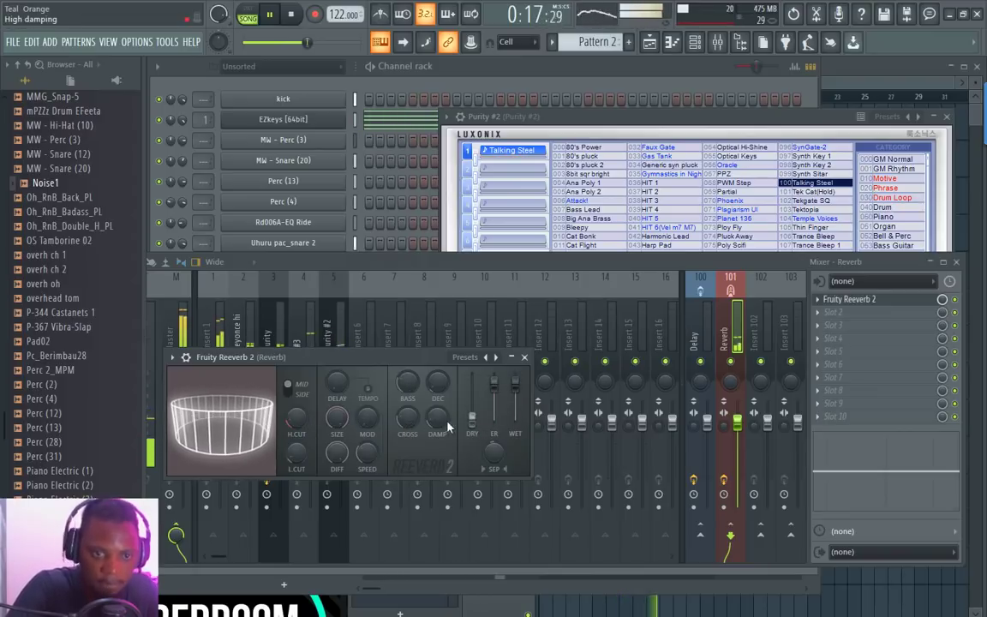
{"action": "left_click", "coordinate": [525, 357]}
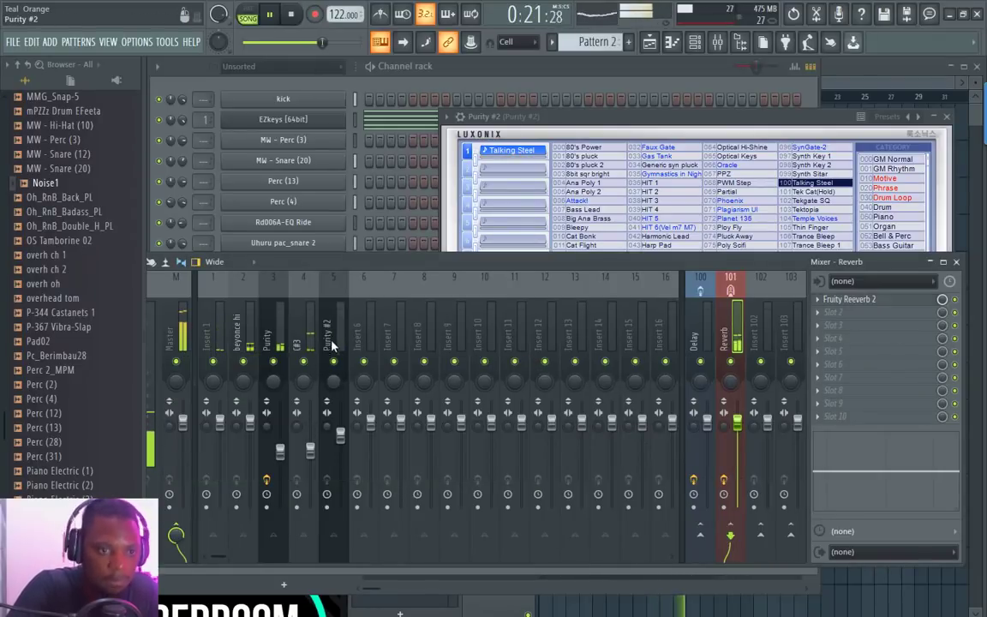
Step: Check the Master track's level in the mixer and review the playlist arrangement from bar 1
{"action": "left_click", "coordinate": [180, 330]}
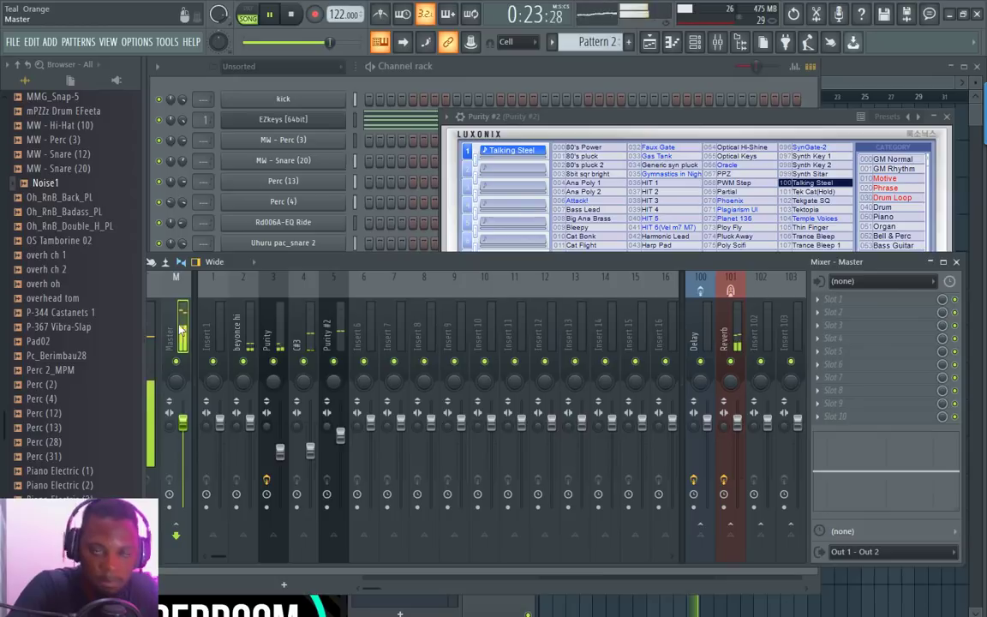
{"action": "left_click_drag", "start_coordinate": [282, 263], "coordinate": [300, 281]}
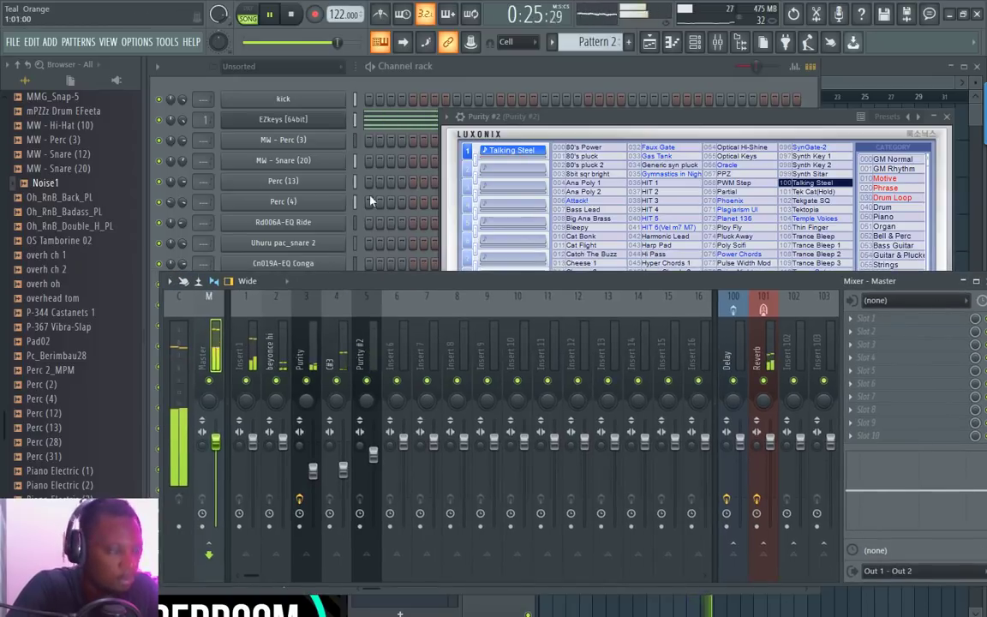
{"action": "left_click", "coordinate": [453, 70]}
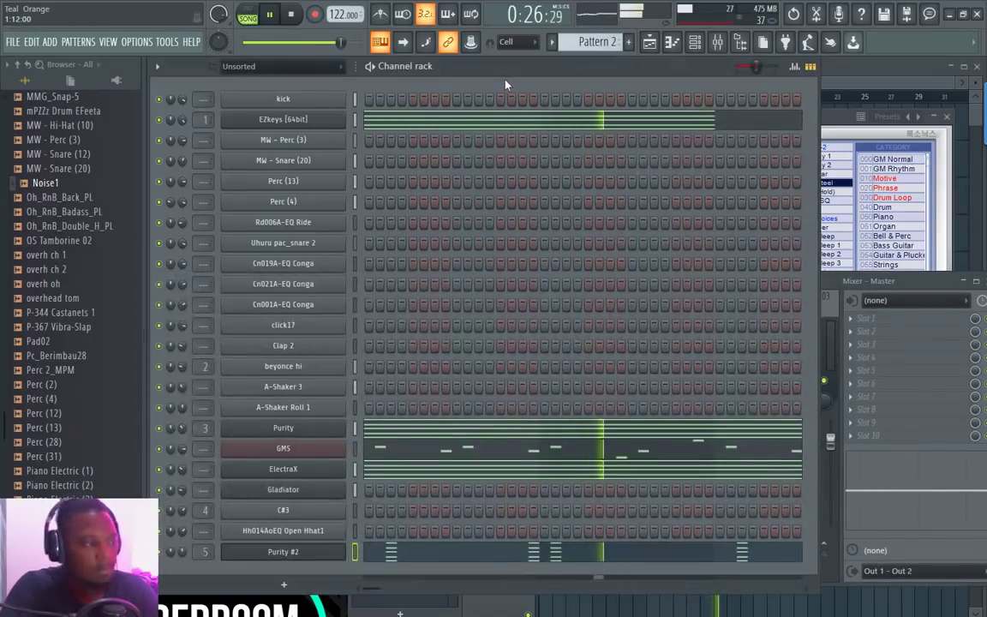
{"action": "left_click", "coordinate": [870, 73]}
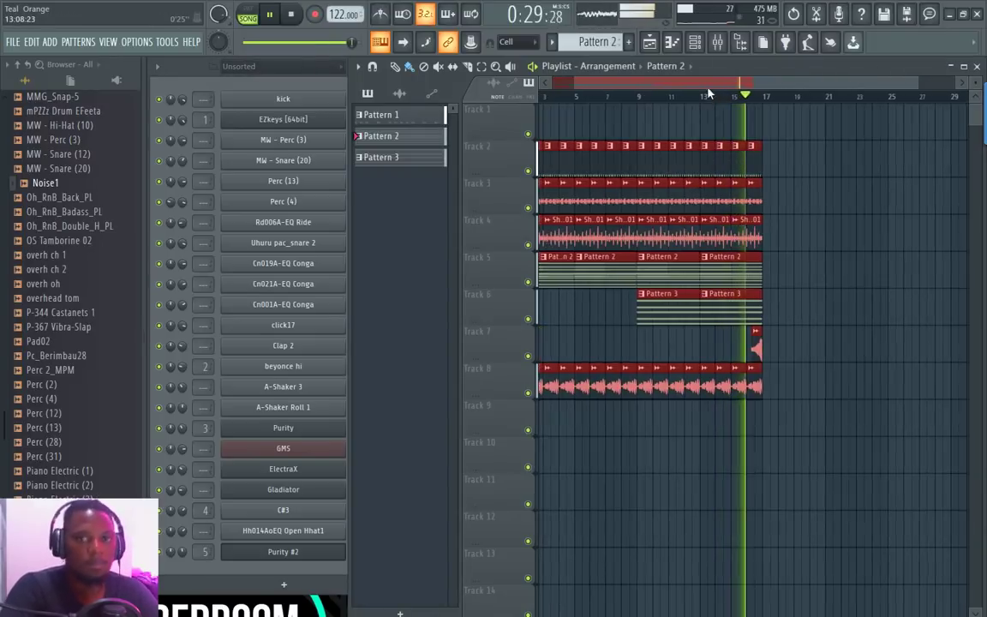
{"action": "left_click_drag", "start_coordinate": [709, 83], "coordinate": [647, 96]}
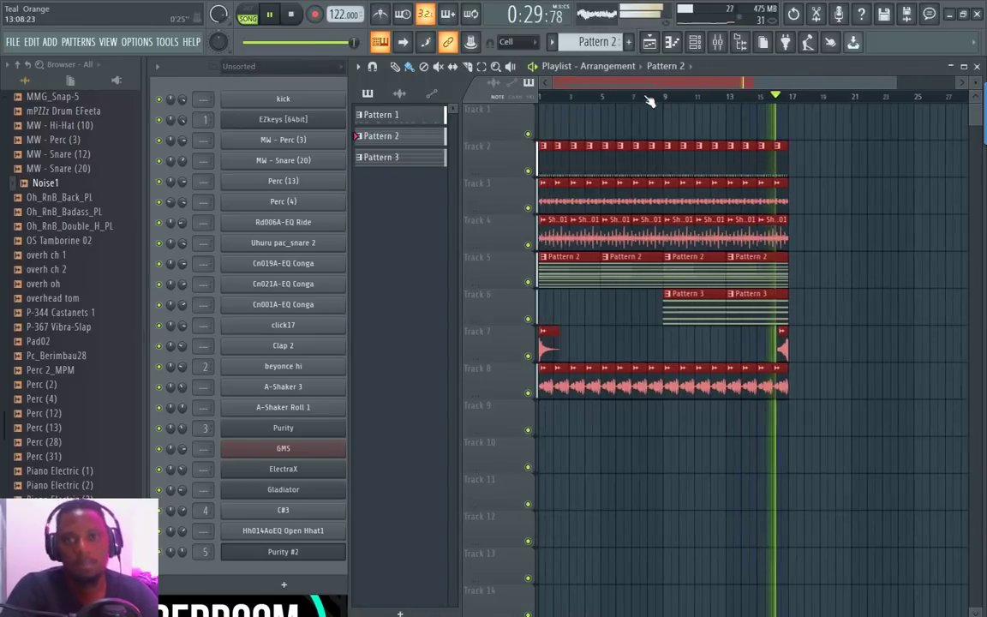
Step: Mute Track 2 in the playlist and inspect the House Cymbal 09 and Noise1 sample settings during playback
{"action": "left_click", "coordinate": [529, 171]}
{"action": "left_click", "coordinate": [782, 352]}
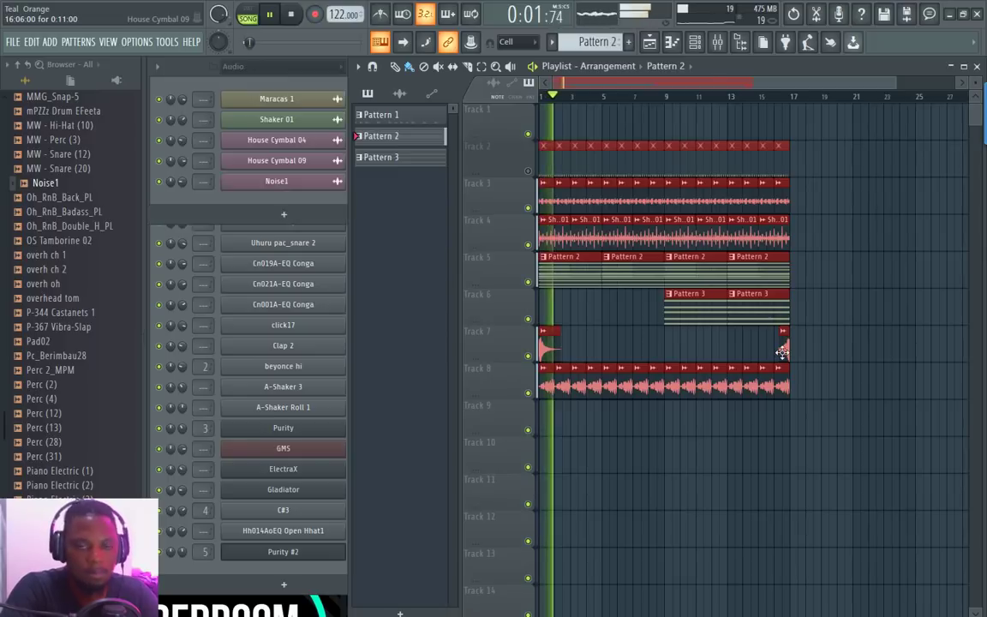
{"action": "double_click", "coordinate": [782, 352]}
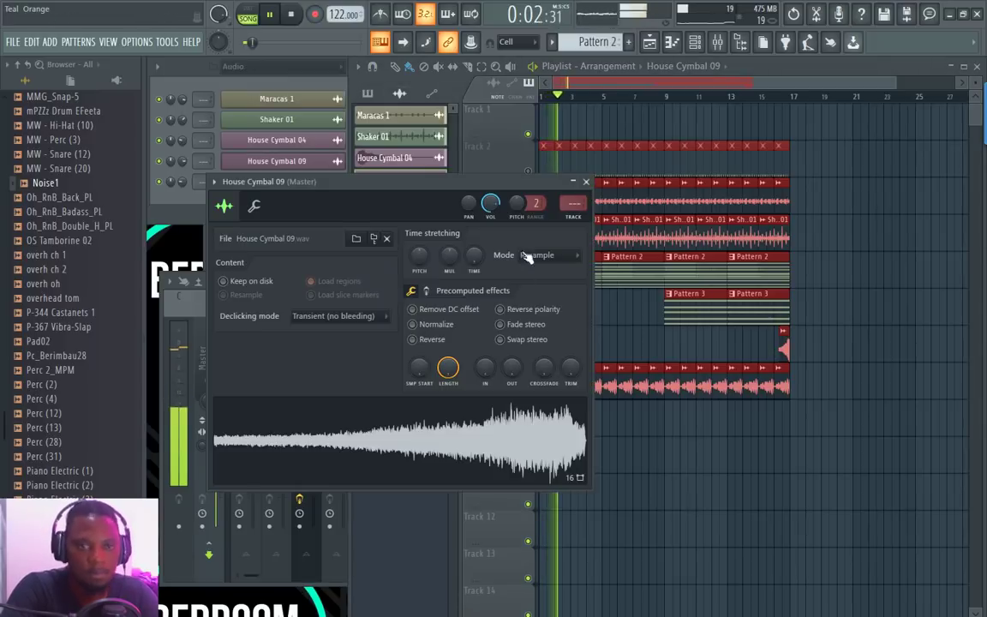
{"action": "left_click", "coordinate": [588, 182]}
{"action": "double_click", "coordinate": [590, 388]}
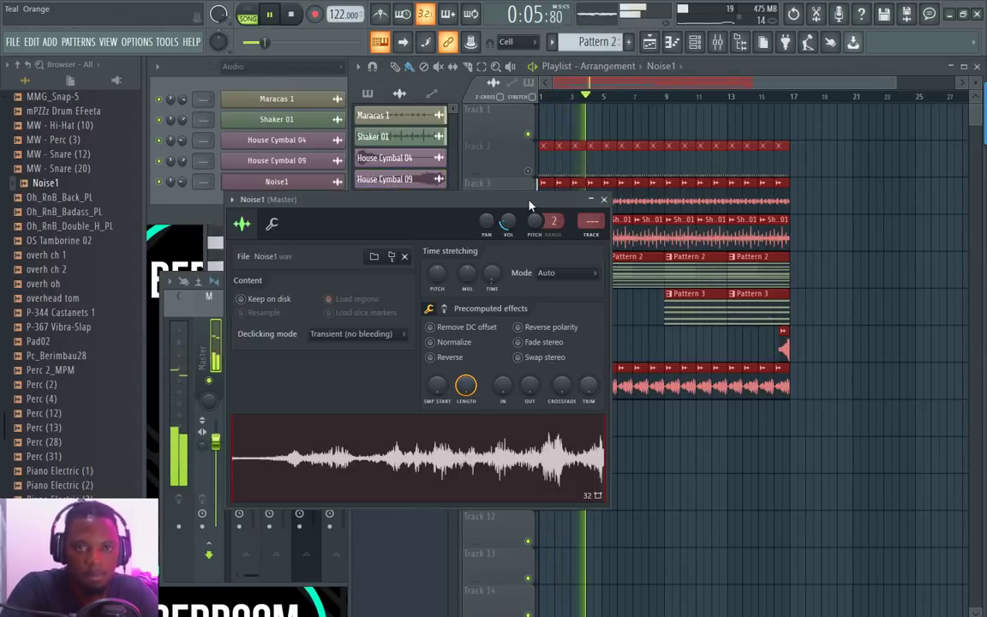
{"action": "left_click", "coordinate": [604, 199]}
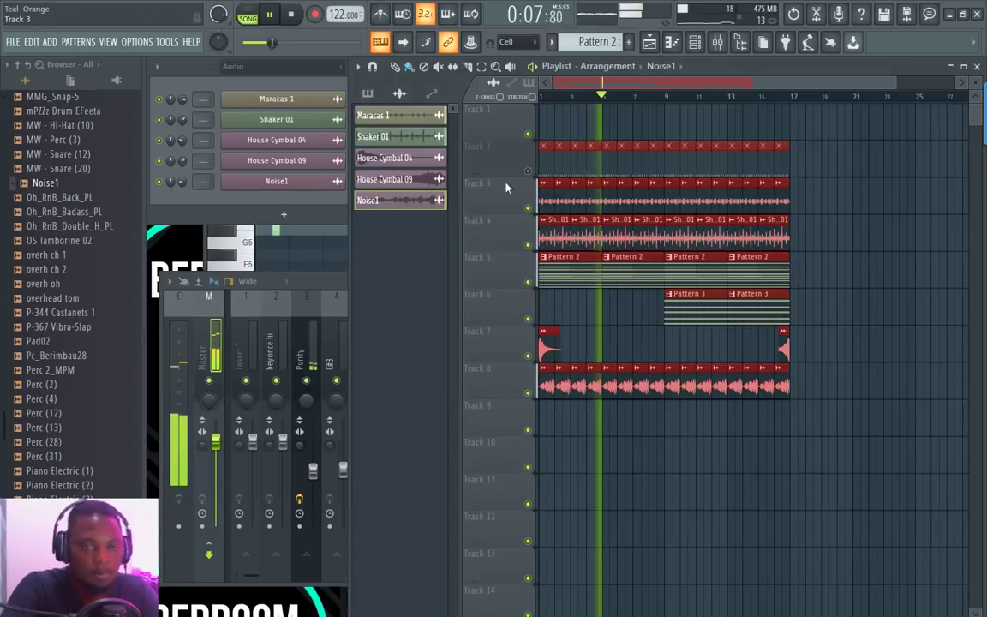
Step: Stop the song and unmute Track 2 in the playlist
{"action": "key", "text": "space"}
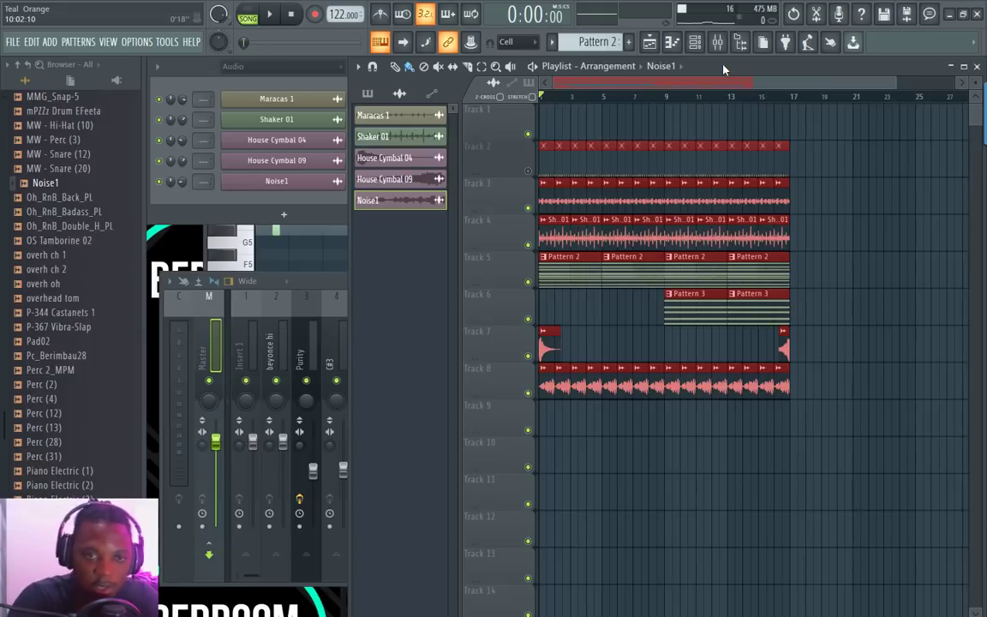
{"action": "left_click", "coordinate": [528, 170]}
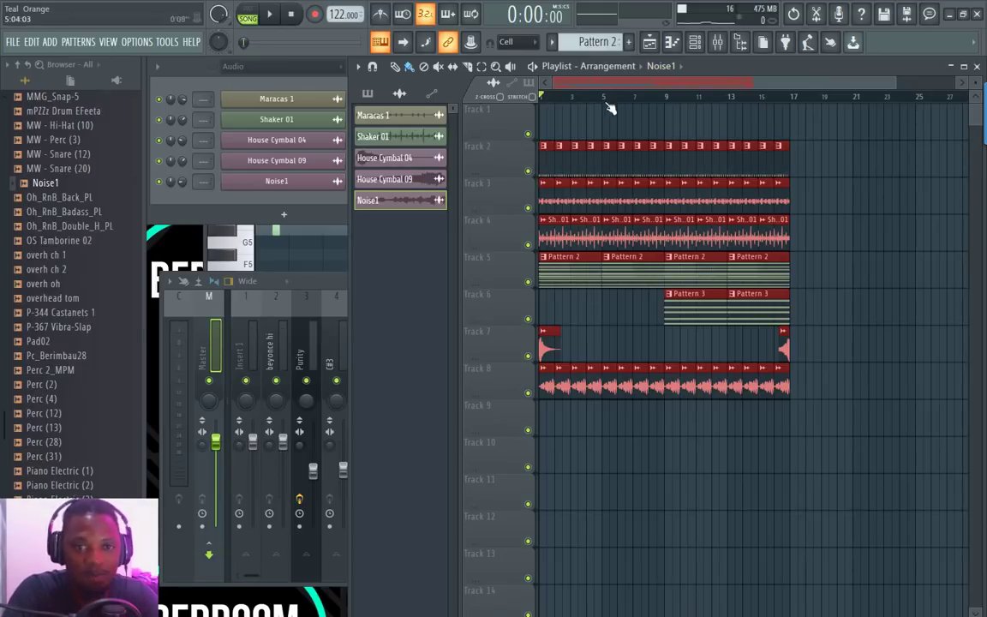
{"action": "scroll", "coordinate": [609, 103], "scroll_direction": "up", "scroll_amount": 2}
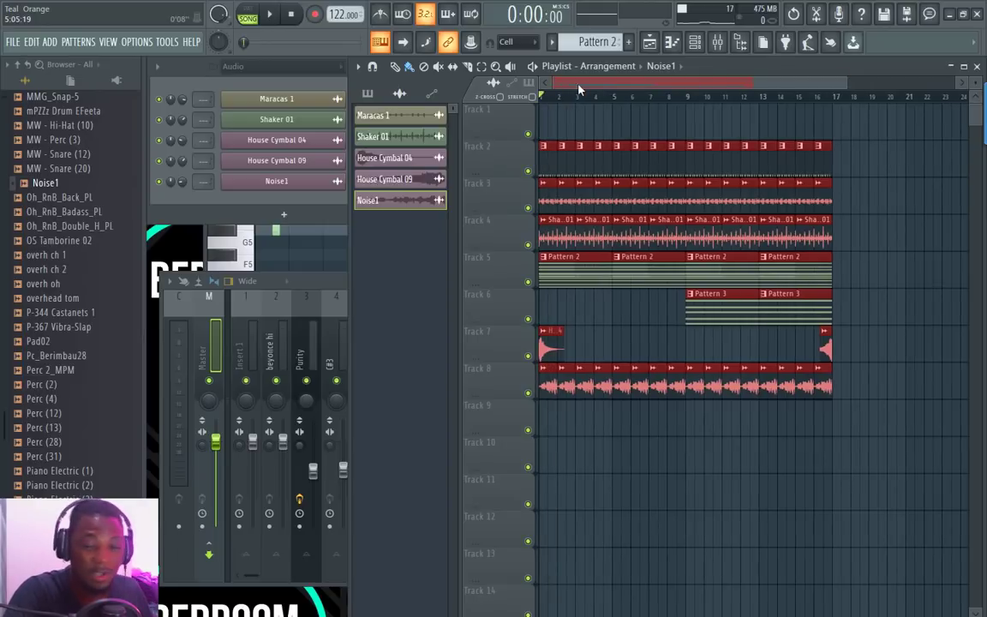